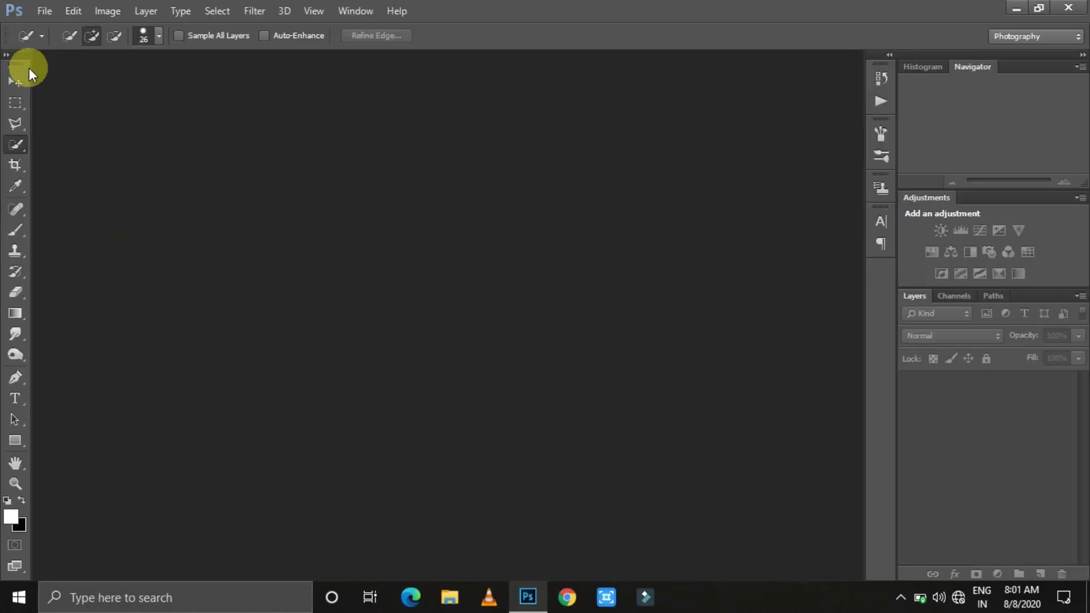
- Open DSC_0084.psd, the boy's photo with his cut-out above a white layer
click(15, 81)
click(45, 10)
click(46, 42)
double_click(255, 297)
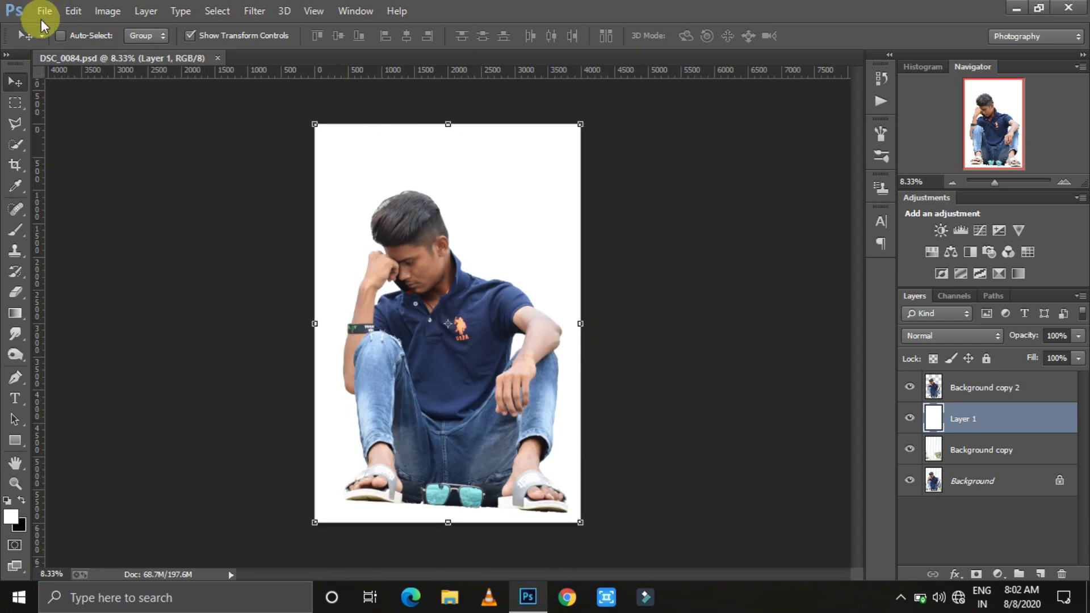
- Hide the boy cut-out layer and place the room image from the CORONA VIRUS BACK folder
click(44, 11)
click(68, 250)
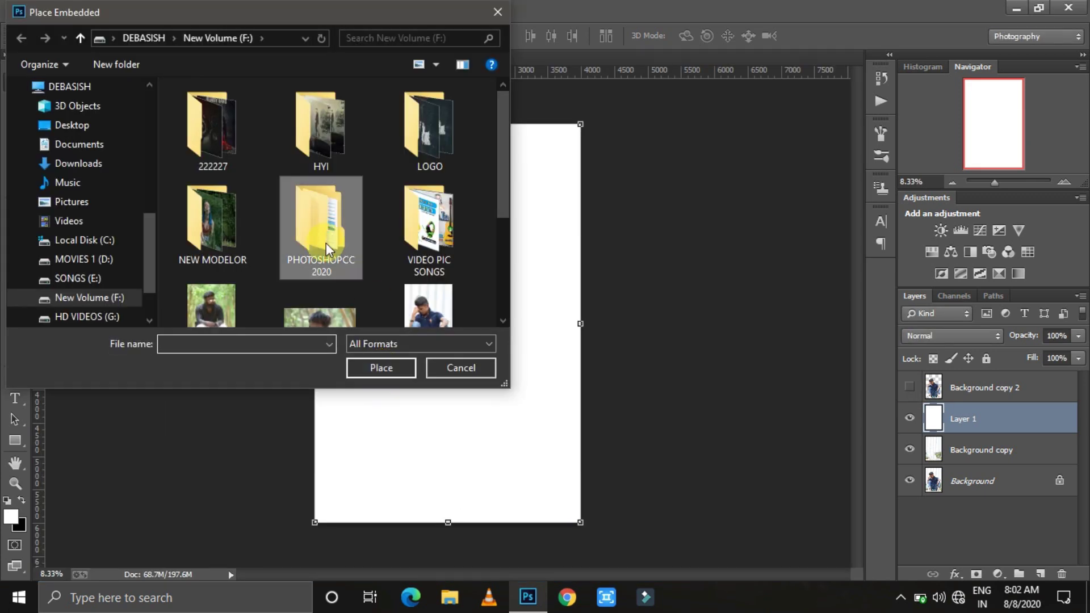
double_click(326, 243)
double_click(250, 147)
double_click(340, 169)
double_click(440, 287)
double_click(241, 155)
double_click(358, 240)
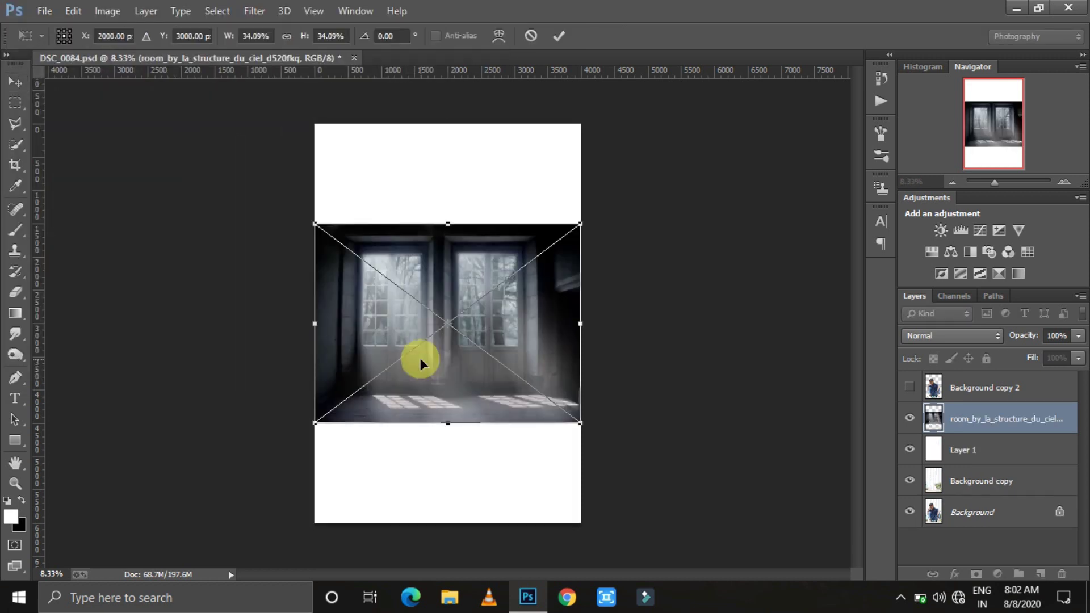
- Enlarge the room image to cover most of the canvas, commit it and nudge it up
drag(315, 224, 260, 116)
mouse_move(635, 416)
mouse_down()
mouse_move(702, 472)
mouse_move(690, 474)
mouse_up()
drag(689, 295, 632, 294)
drag(260, 295, 269, 295)
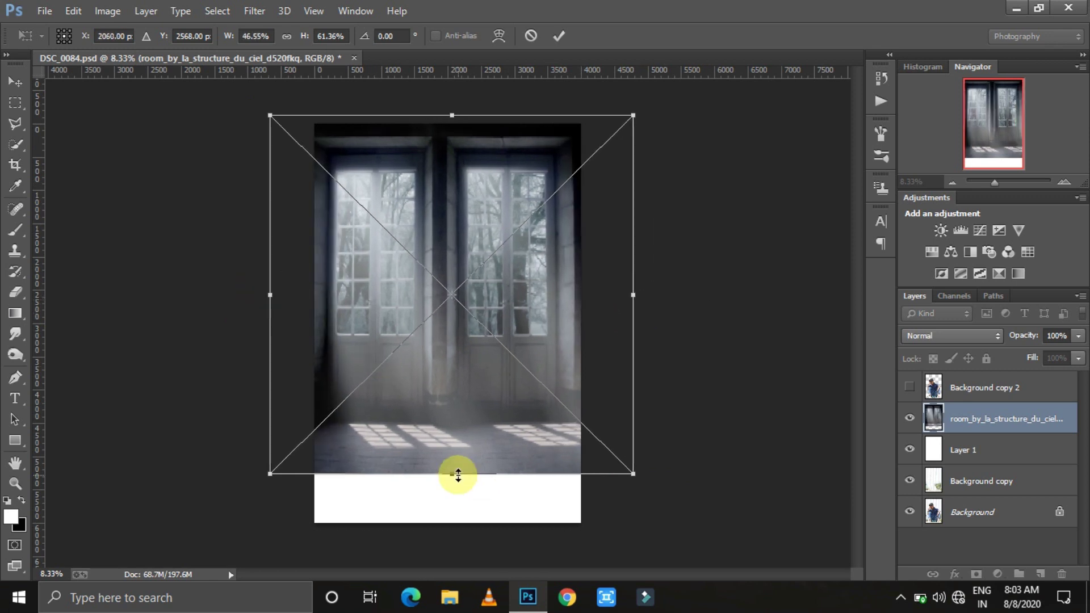
key(Return)
drag(458, 425, 458, 421)
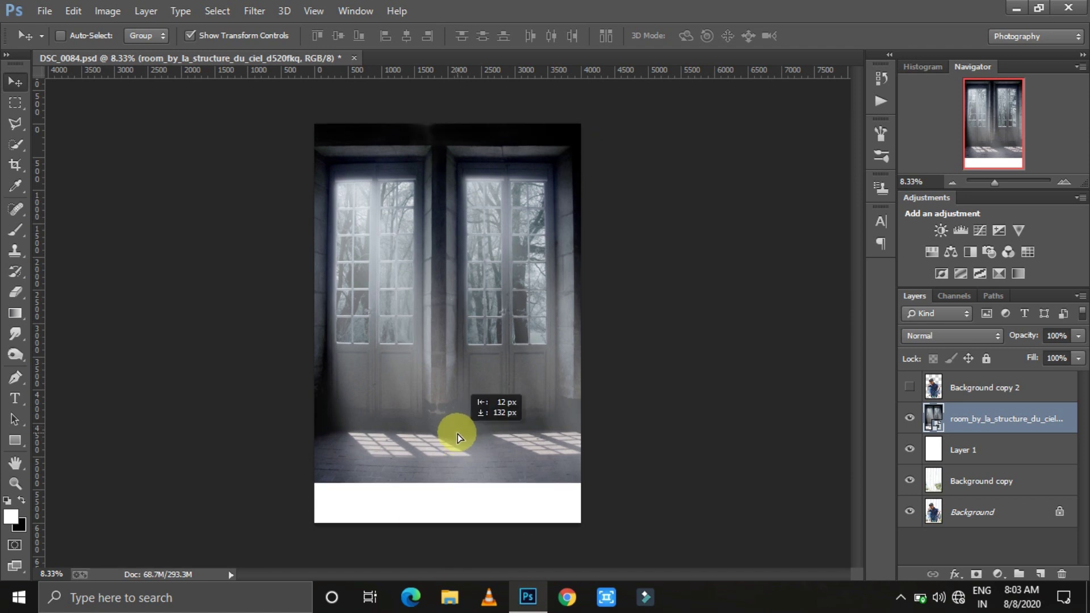
- Select a strip of the room's floor and copy it onto its own layer
click(15, 105)
drag(313, 455, 595, 519)
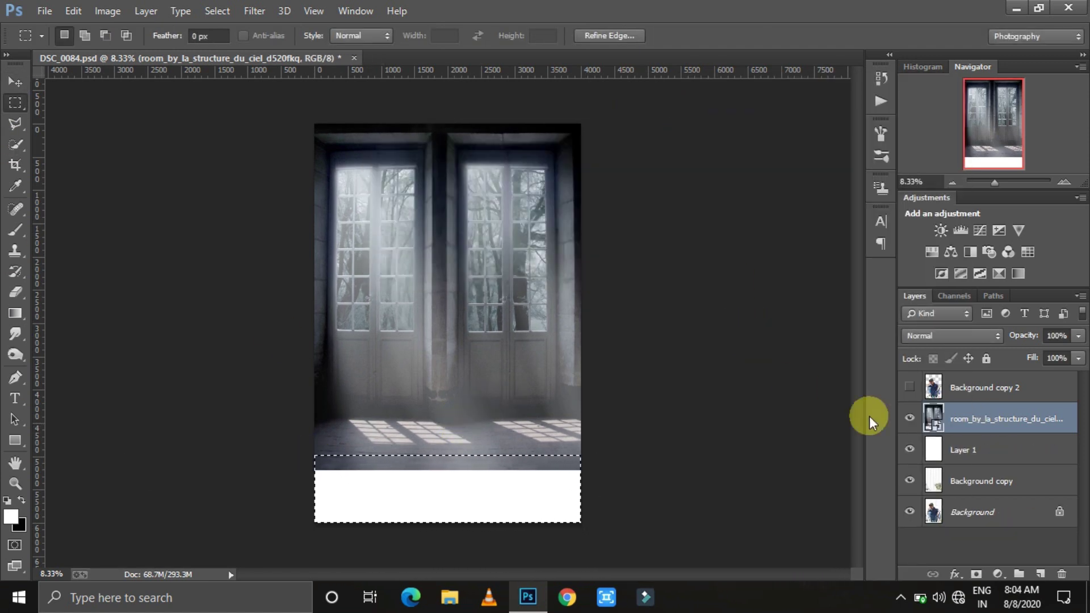
click(188, 256)
key(v)
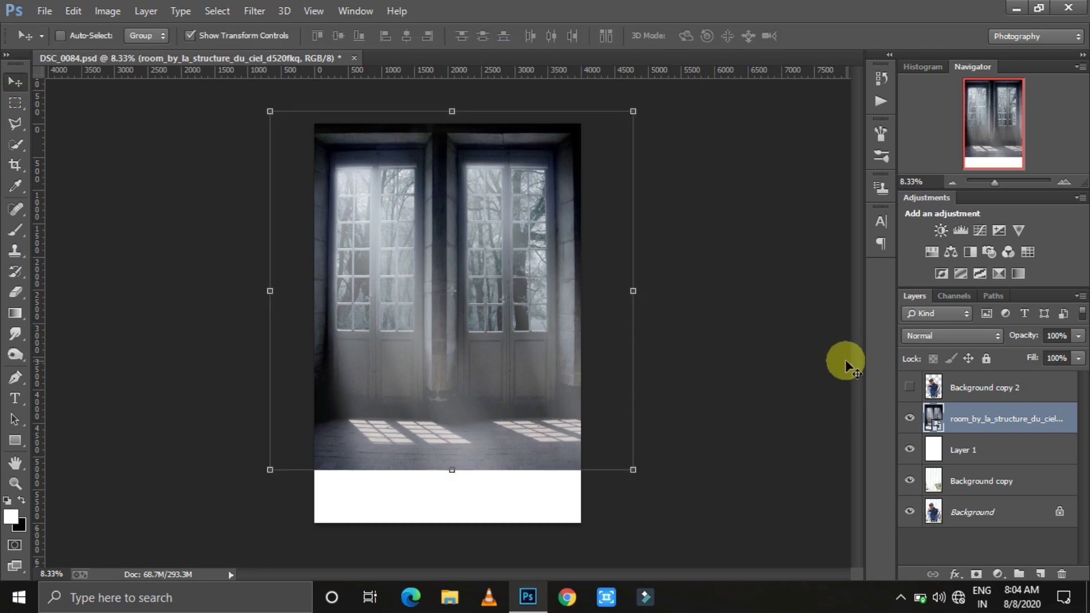
key(m)
drag(316, 445, 581, 523)
key(ctrl+j)
- Add a layer mask to the floor copy and check its mask and layer options
click(977, 574)
right_click(959, 418)
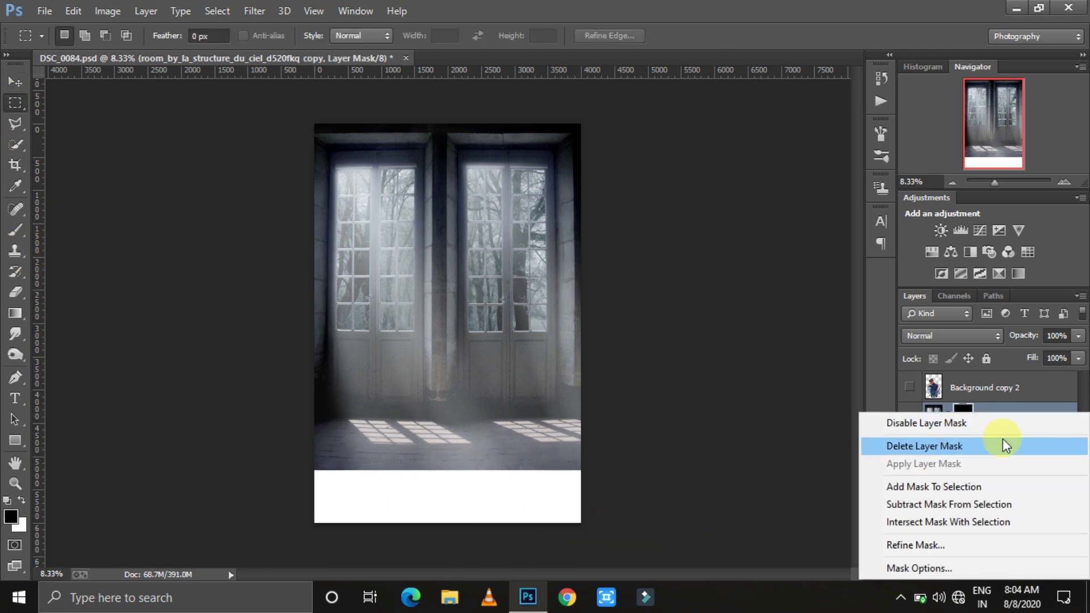
right_click(1003, 420)
key(Escape)
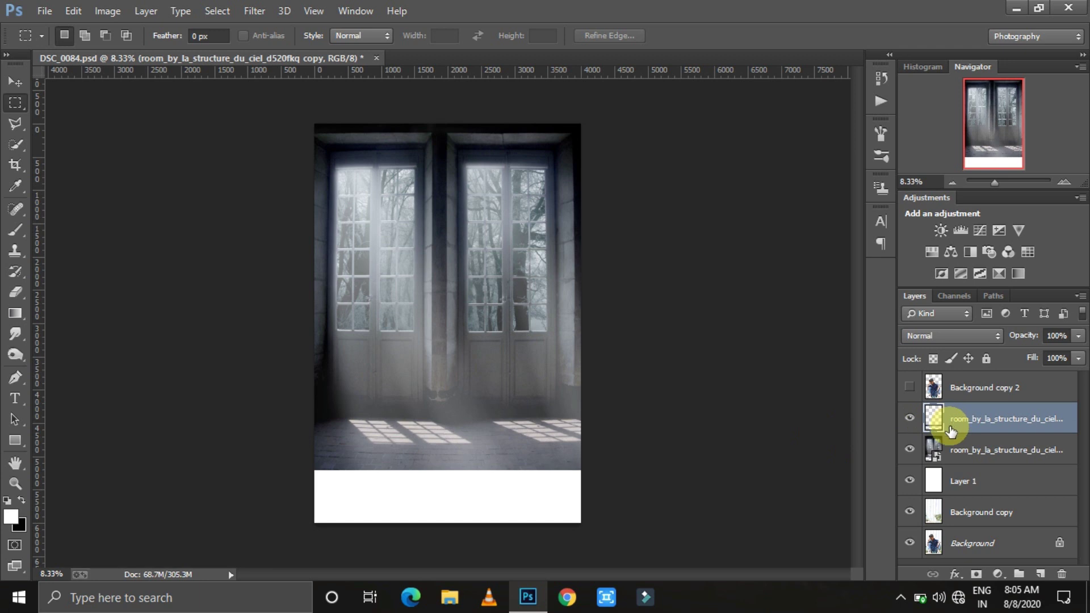
click(15, 81)
- Stretch and skew the floor copy in perspective over the bottom white strip
key(ctrl+t)
drag(580, 522, 620, 519)
drag(451, 446, 467, 436)
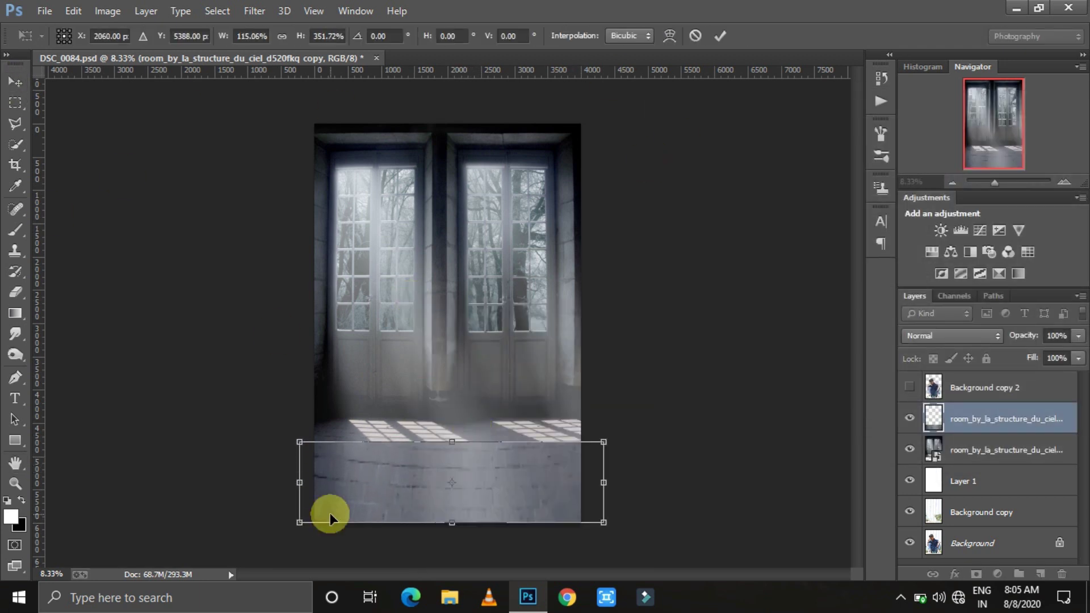
drag(299, 522, 286, 529)
drag(603, 522, 623, 525)
drag(287, 528, 280, 518)
drag(451, 442, 451, 469)
drag(454, 527, 449, 525)
drag(623, 526, 615, 522)
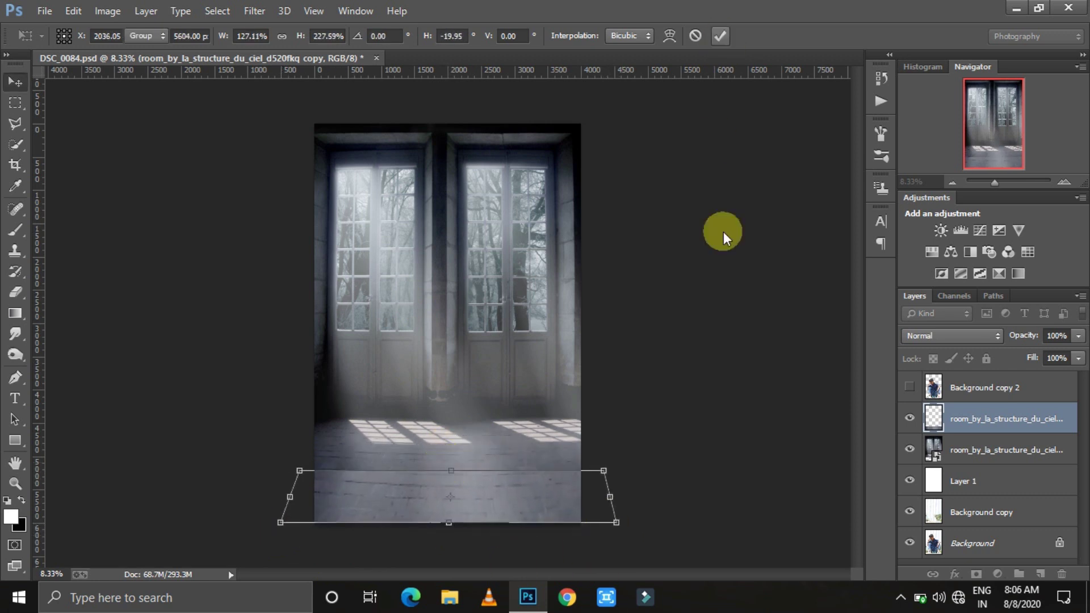
key(Return)
- Try masking the floor copy with a black 1842-size brush, then undo the mask
key(b)
click(976, 574)
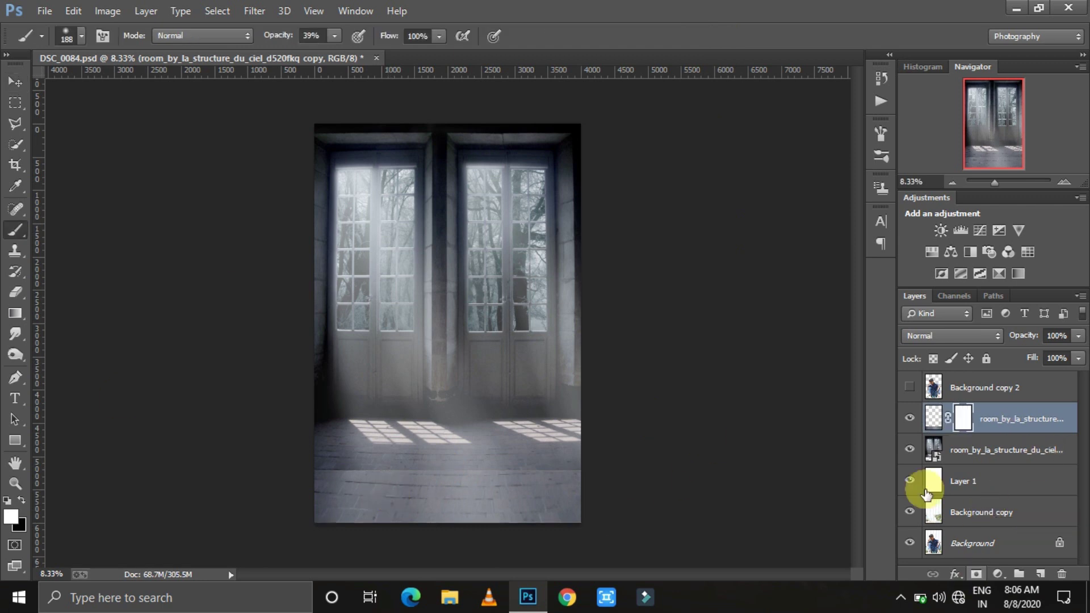
key(x)
right_click(357, 287)
text(1842)
key(Return)
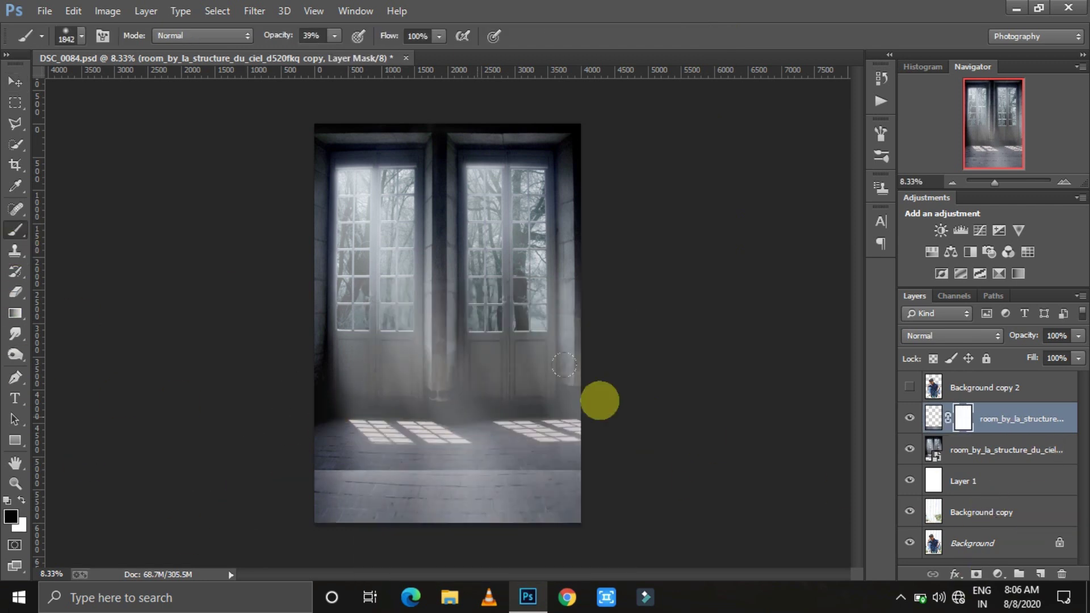
key(ctrl+z)
key(x)
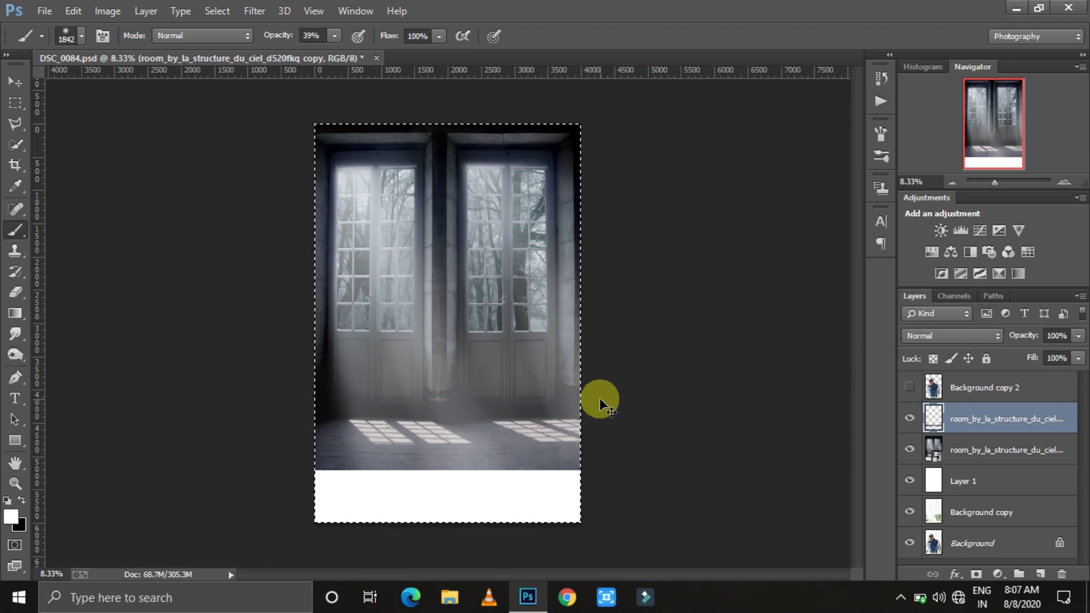
- Move the floor copy down to the canvas bottom and widen it slightly
click(16, 81)
drag(391, 486, 392, 492)
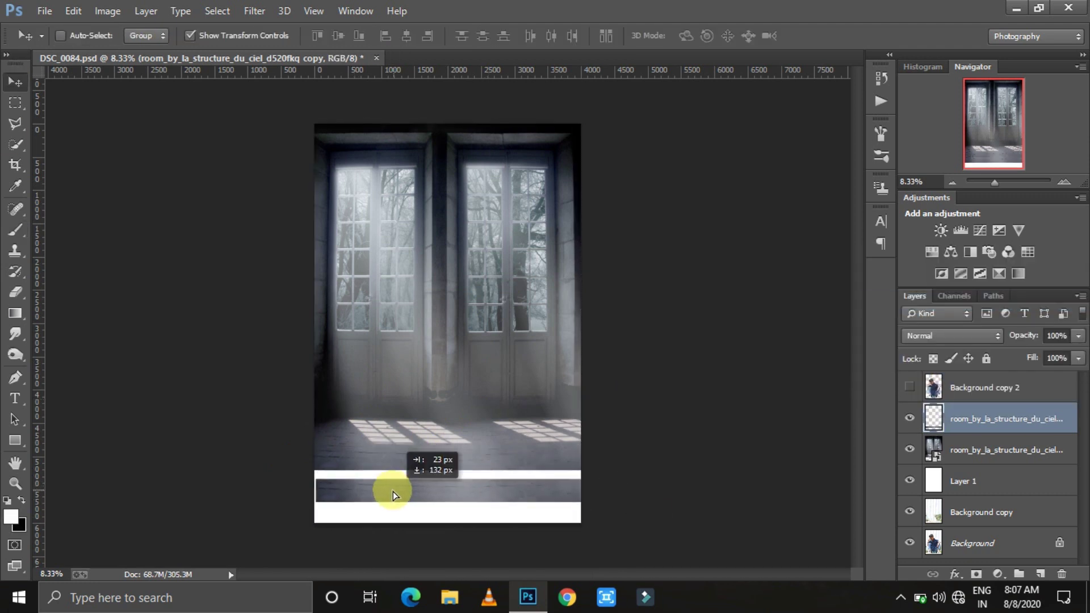
key(ctrl+t)
drag(300, 519, 281, 539)
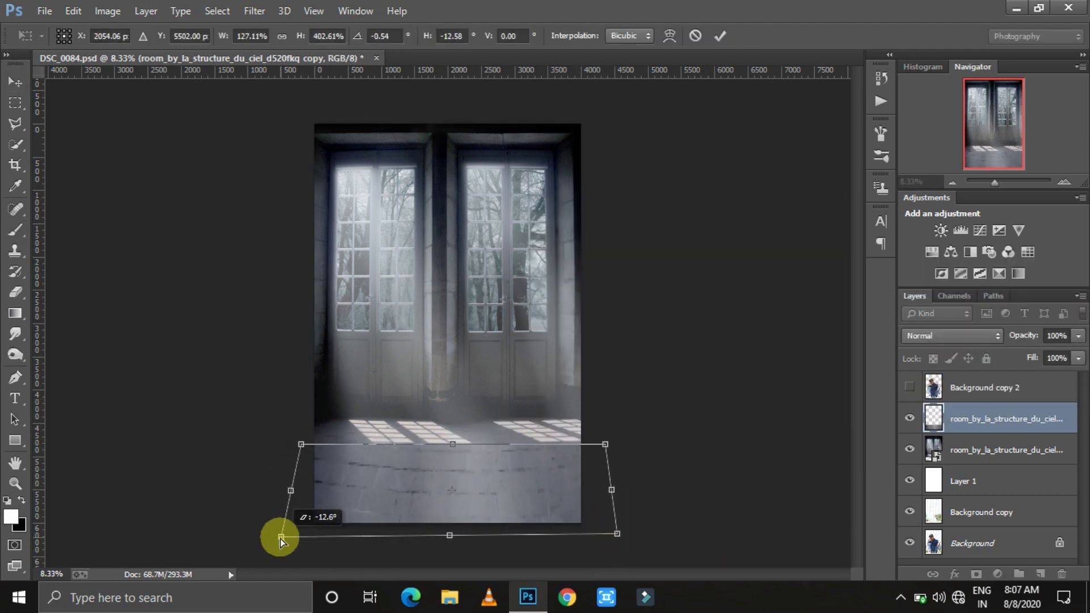
key(Escape)
key(ctrl+t)
drag(624, 488, 618, 489)
key(Return)
- Add a layer mask and paint black at 93% opacity over the floor seam
click(15, 230)
click(976, 574)
key(x)
right_click(397, 391)
key(Return)
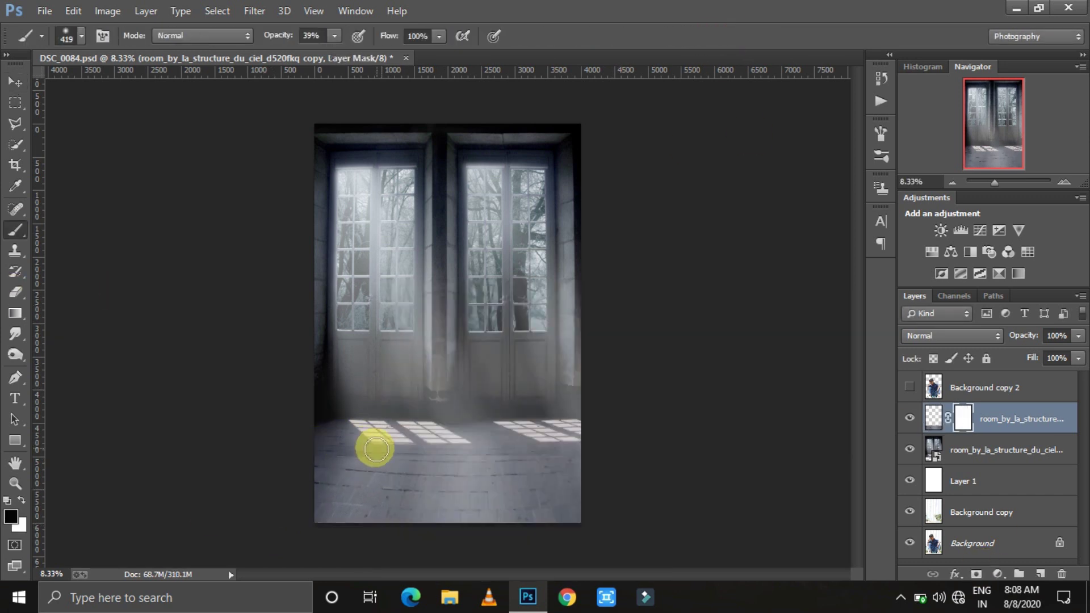
key(9)
key(3)
scroll(328, 390, up, 3)
scroll(491, 377, down, 3)
mouse_move(491, 377)
mouse_down()
mouse_move(171, 365)
mouse_move(562, 386)
mouse_up()
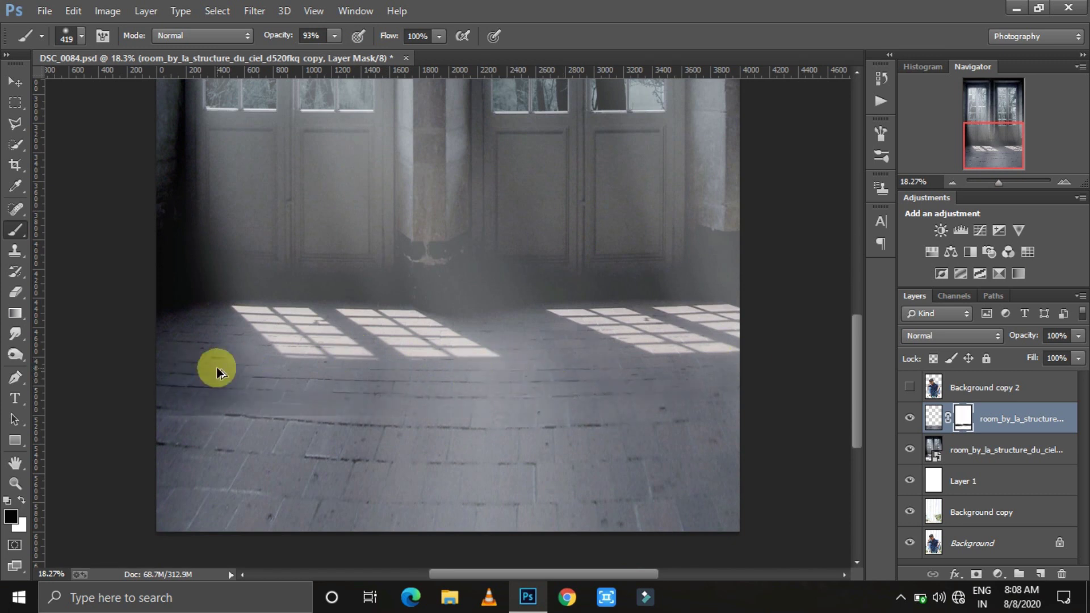
drag(999, 182, 991, 182)
- Delete Background copy 2, merge the room layers down, and delete the original Background
right_click(965, 388)
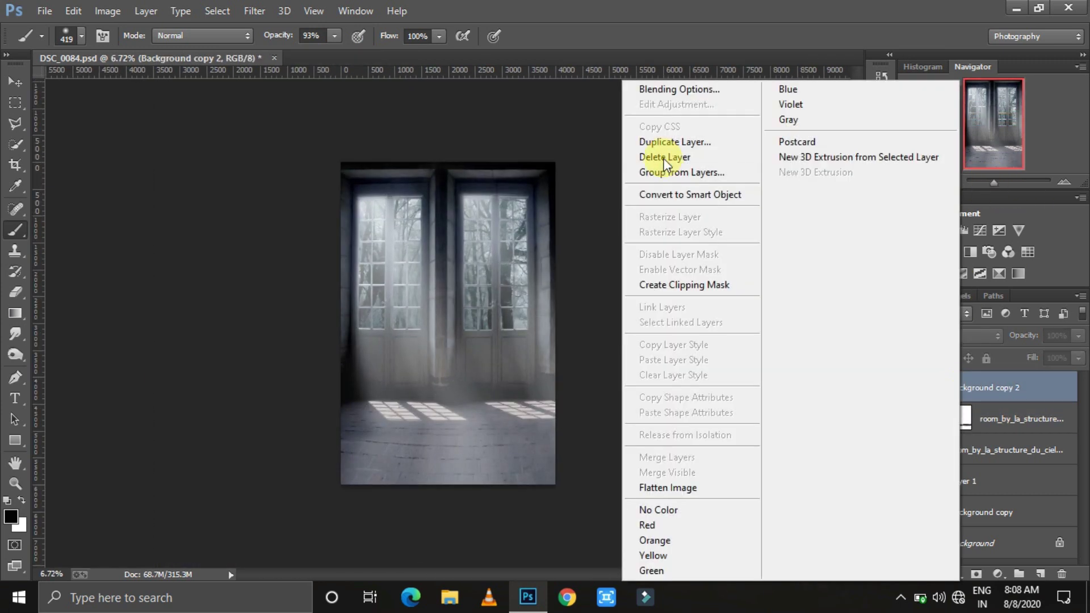
click(630, 151)
right_click(956, 420)
click(682, 441)
right_click(957, 446)
click(730, 457)
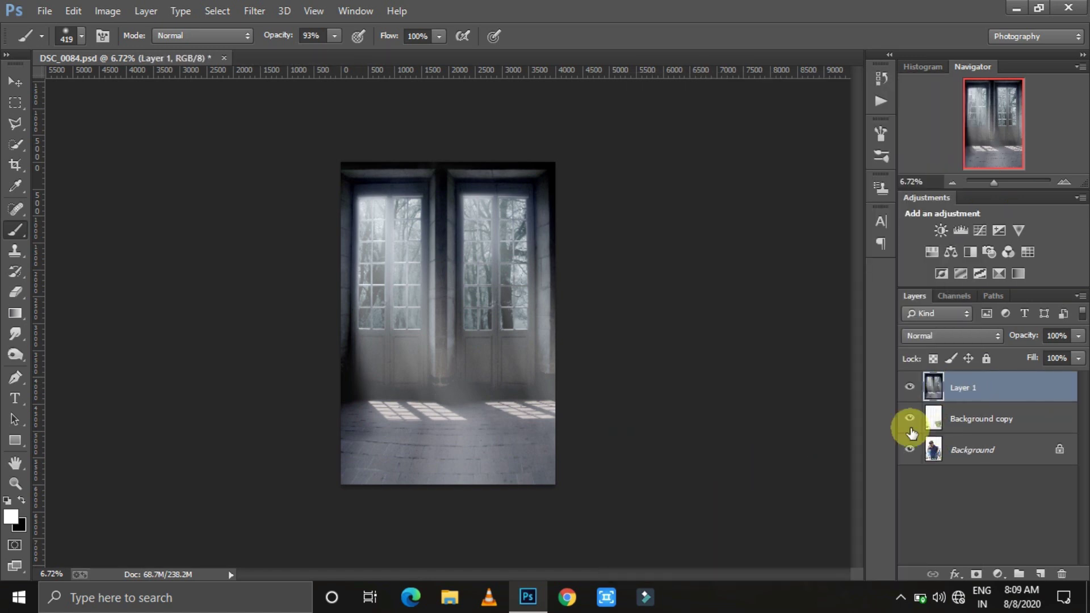
click(961, 445)
key(Delete)
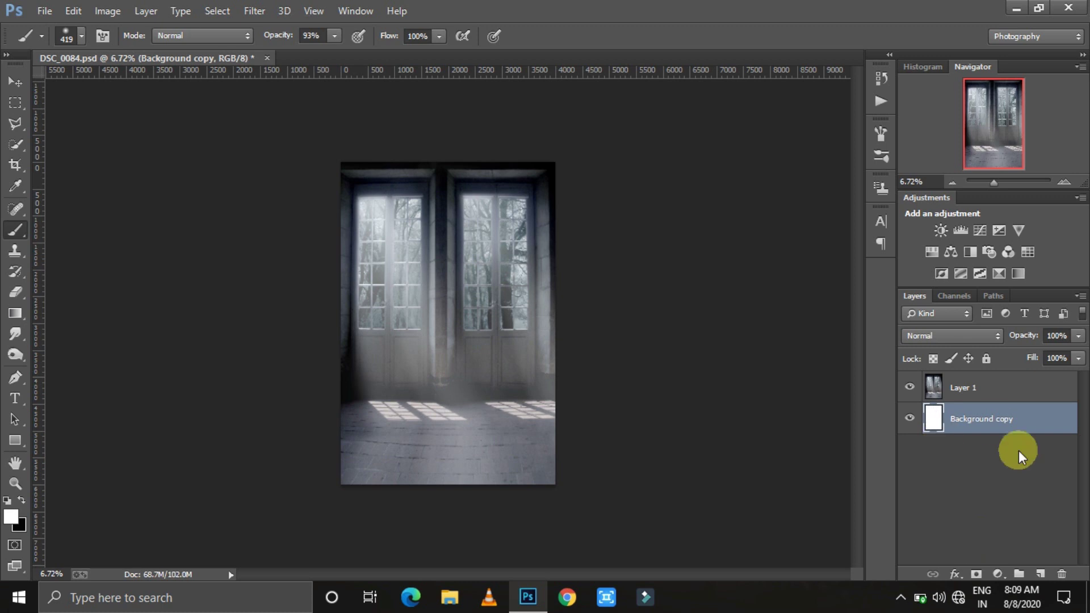
- Place TV image 3 and position it on the floor at the lower right
key(v)
click(45, 10)
click(62, 227)
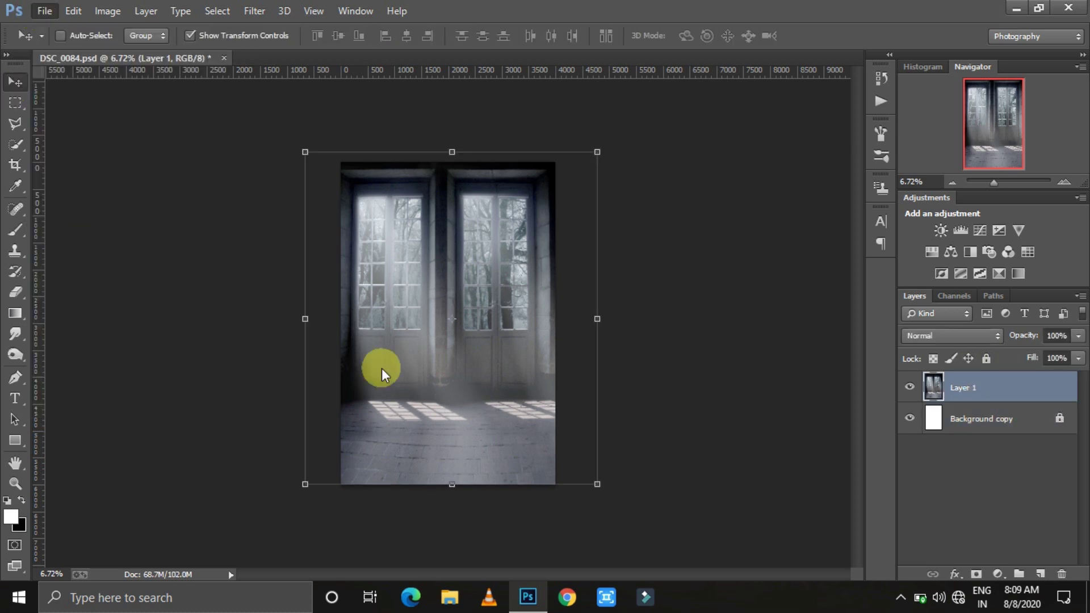
click(379, 365)
drag(462, 336, 511, 436)
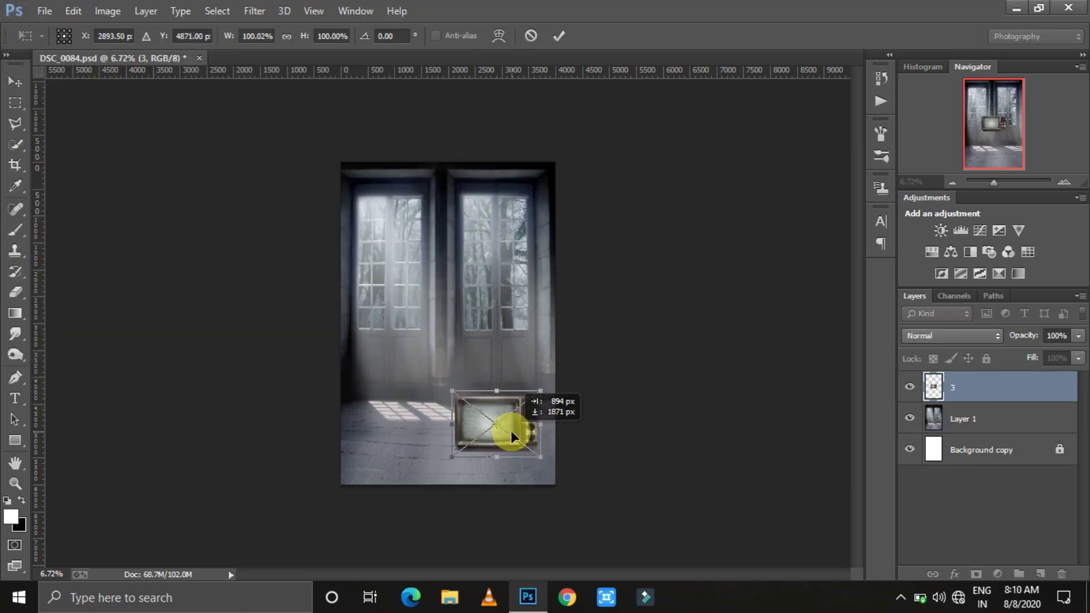
click(560, 37)
drag(503, 399, 522, 404)
drag(489, 301, 481, 299)
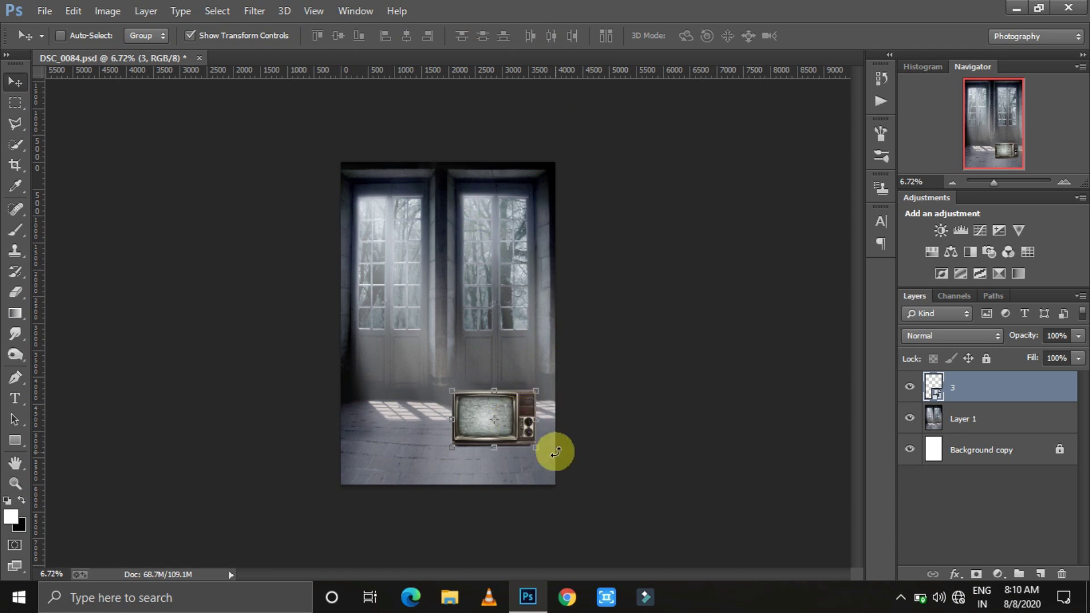
- Open the DSC_0084 photo document again
key(ctrl+o)
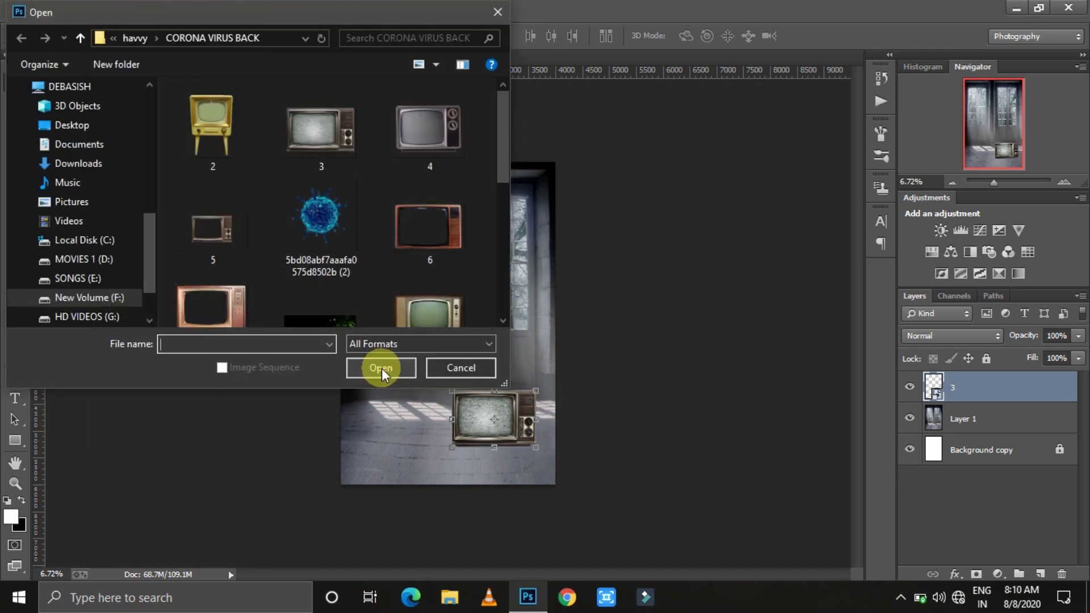
scroll(235, 261, down, 3)
click(209, 267)
click(416, 367)
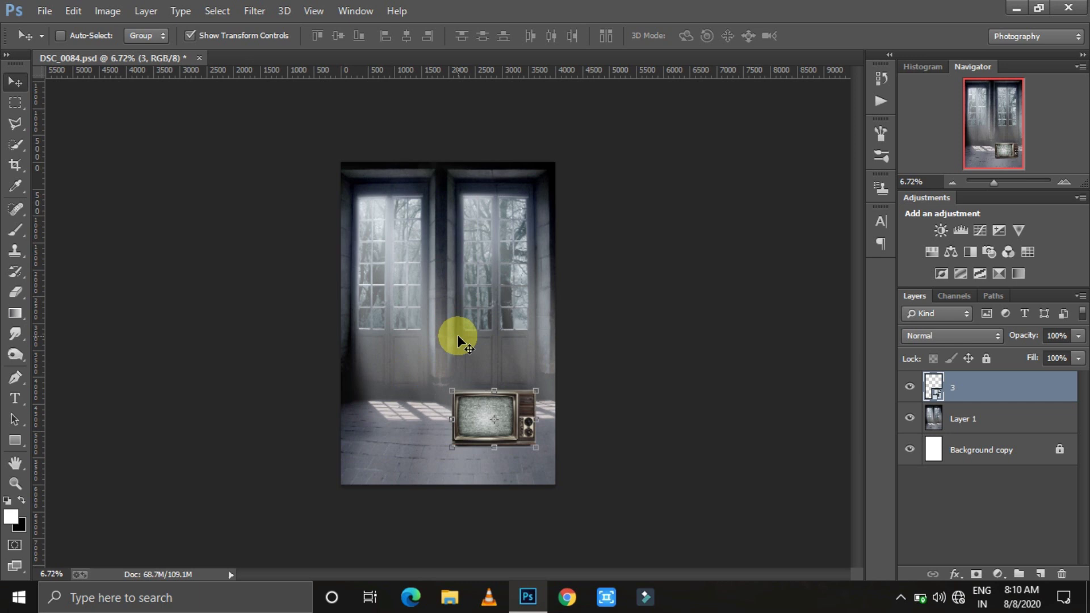
click(901, 597)
click(708, 511)
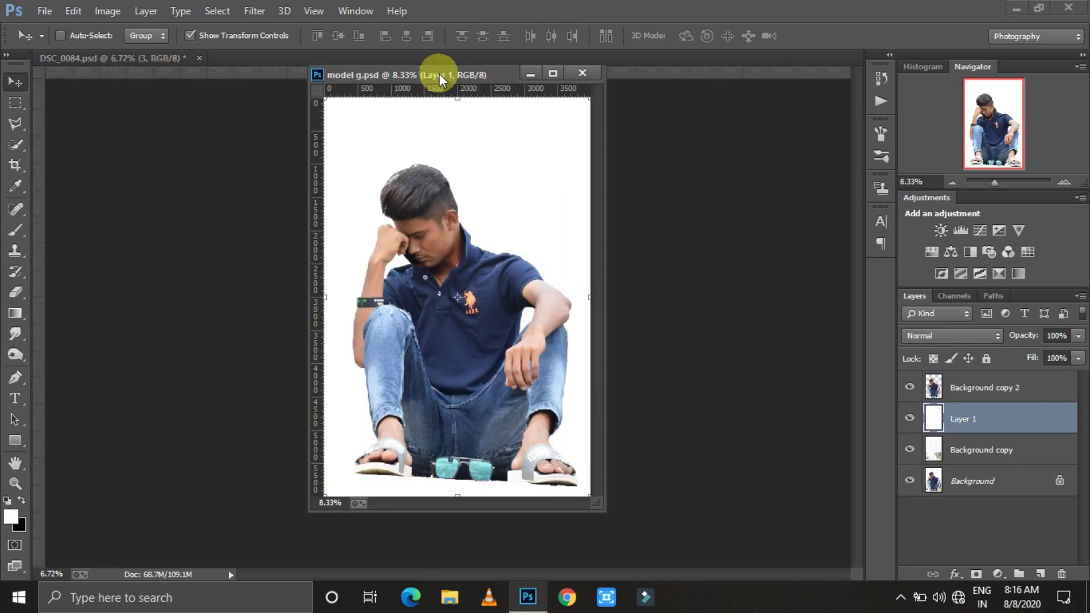
- Bring the boy cut-out into the poster, shrink him and move him left
drag(439, 74, 295, 58)
drag(456, 334, 489, 309)
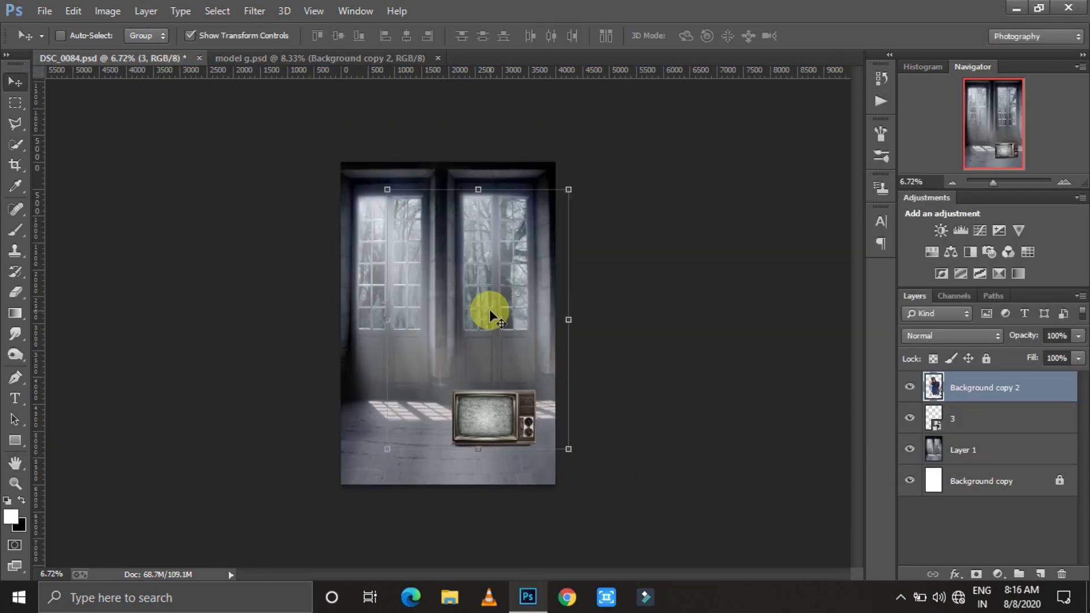
key(ctrl+0)
key(ctrl+t)
drag(288, 124, 397, 262)
drag(454, 398, 341, 363)
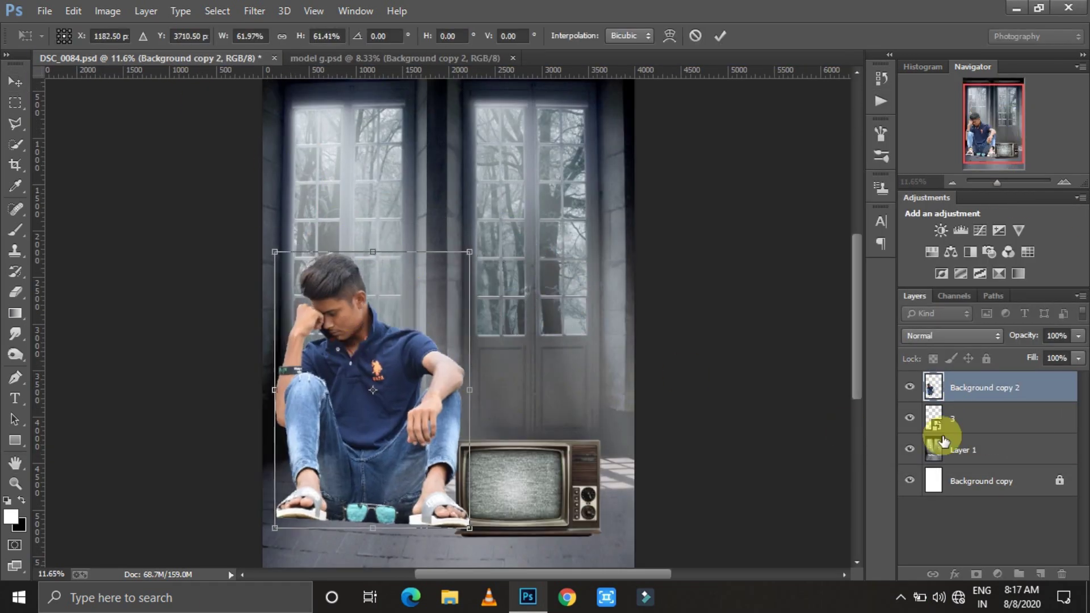
key(Return)
- Stack the TV above the boy, enlarge him slightly, and move the TV before his lap
drag(963, 426, 964, 386)
key(ctrl+t)
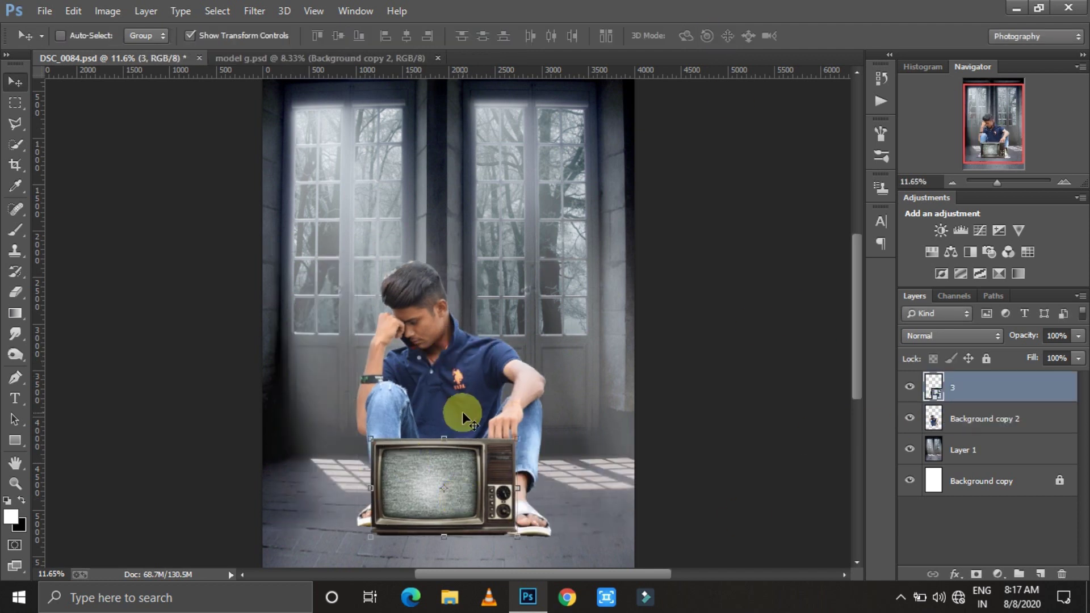
drag(351, 245, 325, 212)
key(Return)
mouse_move(512, 450)
mouse_down()
mouse_move(544, 386)
mouse_move(476, 559)
mouse_move(337, 386)
mouse_move(495, 448)
mouse_move(424, 413)
mouse_up()
key(Return)
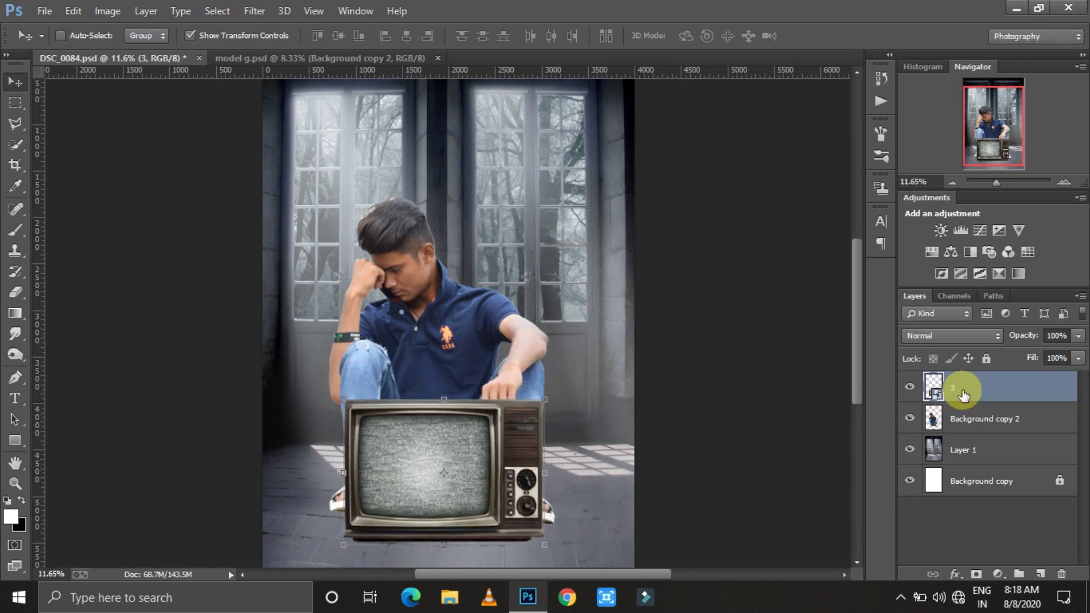
- Make the TV layer active, add a layer mask and drop it to 40% opacity
right_click(972, 421)
ctrl+click(933, 419)
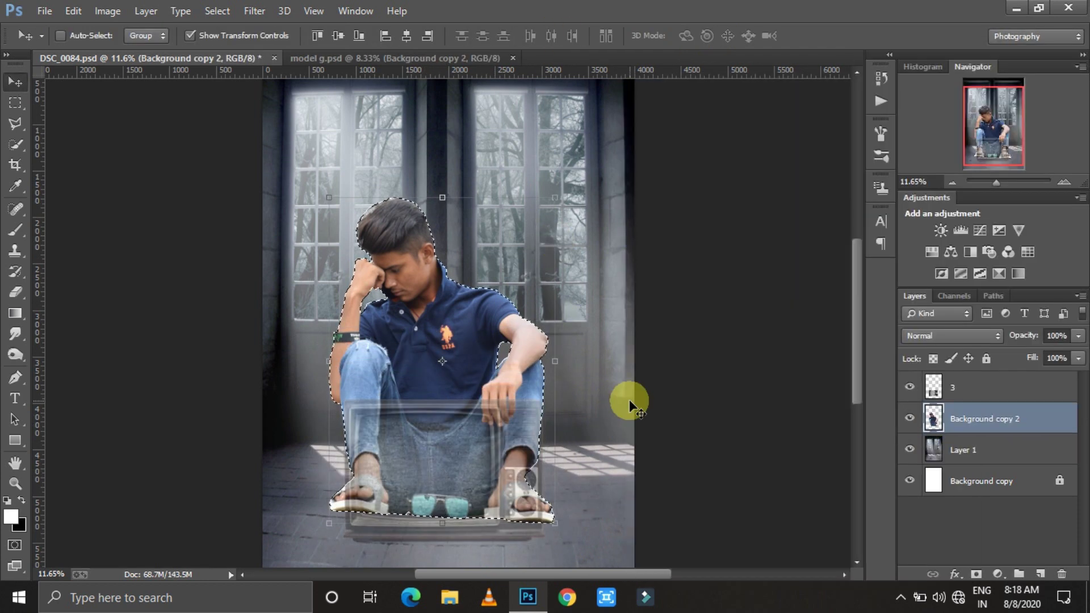
key(w)
scroll(561, 337, up, 3)
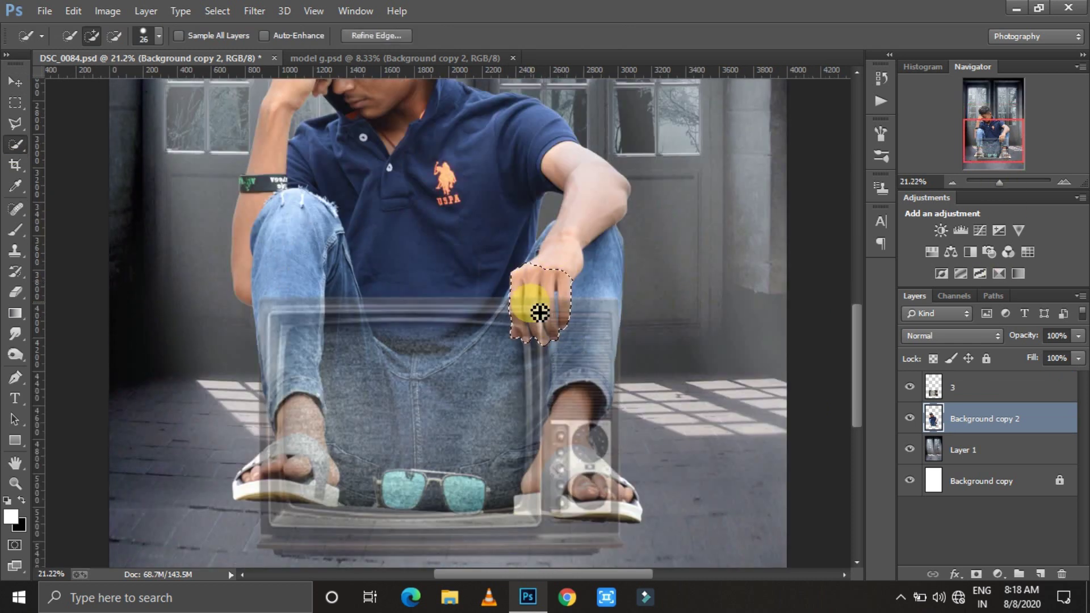
click(988, 387)
key(4)
key(ctrl+1)
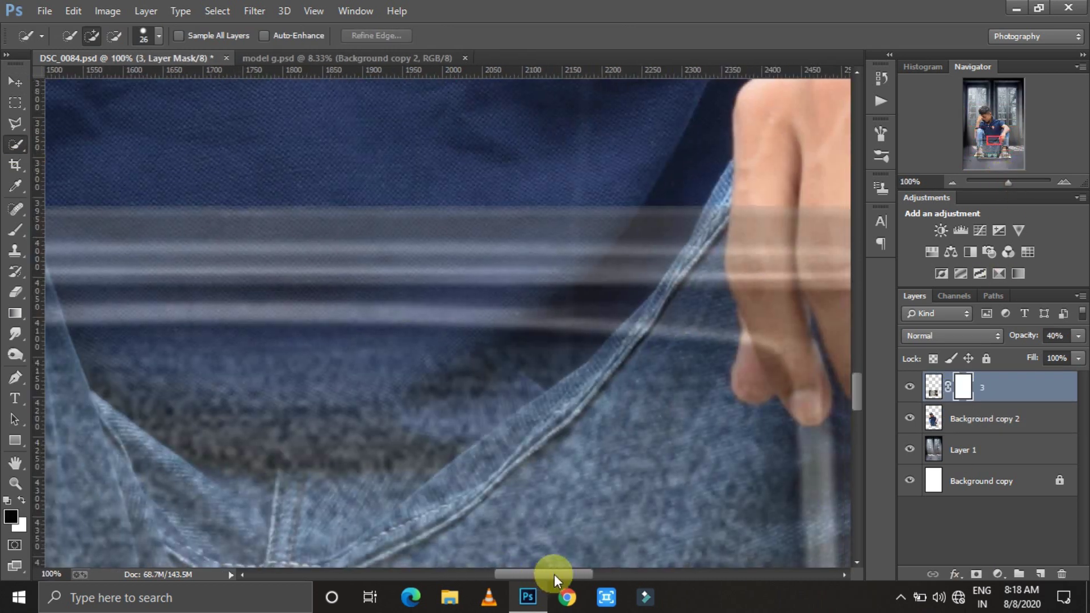
- Brush black on the TV mask to reveal the boy's fingers over the top edge
key(b)
right_click(518, 284)
key(Escape)
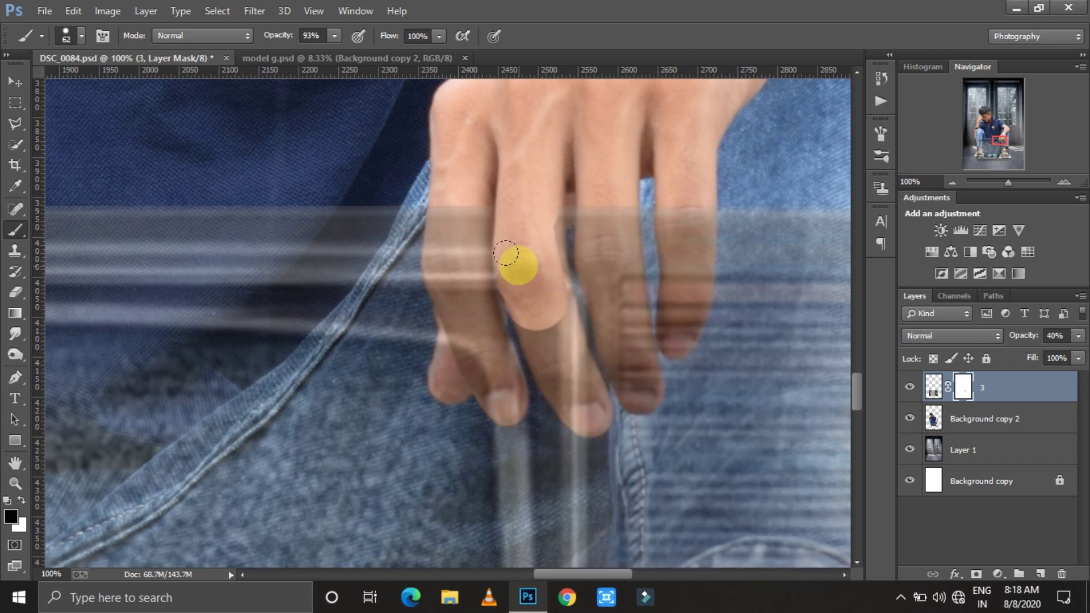
mouse_move(564, 373)
mouse_down()
mouse_move(521, 280)
mouse_move(500, 278)
mouse_up()
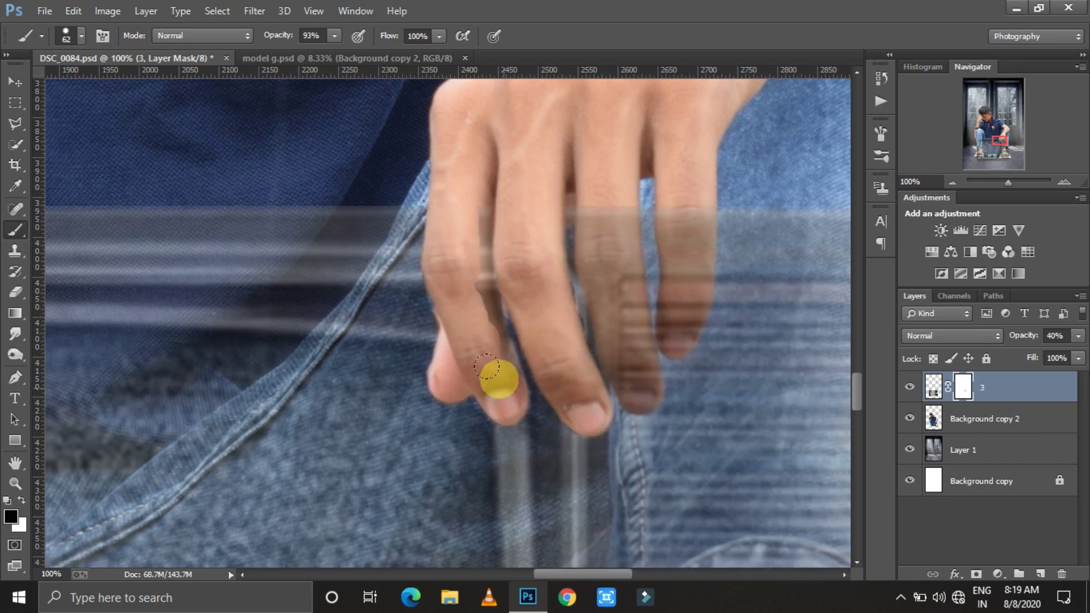
drag(446, 307, 623, 371)
mouse_move(618, 329)
mouse_down()
mouse_move(618, 262)
mouse_move(663, 306)
mouse_move(679, 223)
mouse_up()
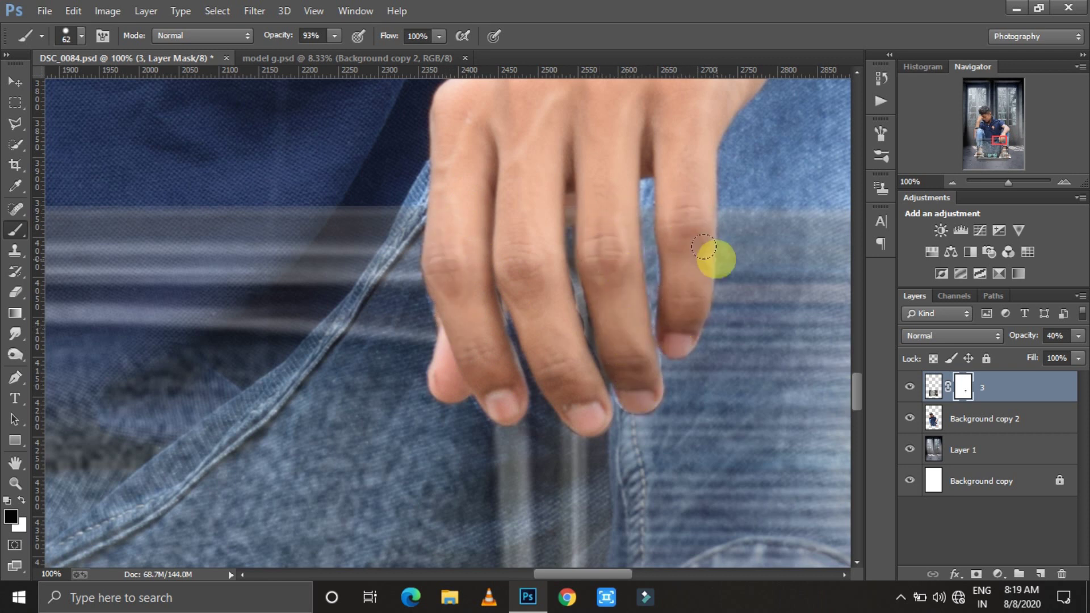
- Restore the TV layer to 100% opacity and target its mask again
click(933, 387)
click(1078, 336)
drag(1030, 355, 1081, 354)
key(bracketleft)
key(bracketleft)
key(bracketleft)
click(24, 499)
click(961, 395)
- Zoom in on the fingers over the TV and shrink the brush to 8 px
drag(1008, 182, 1016, 182)
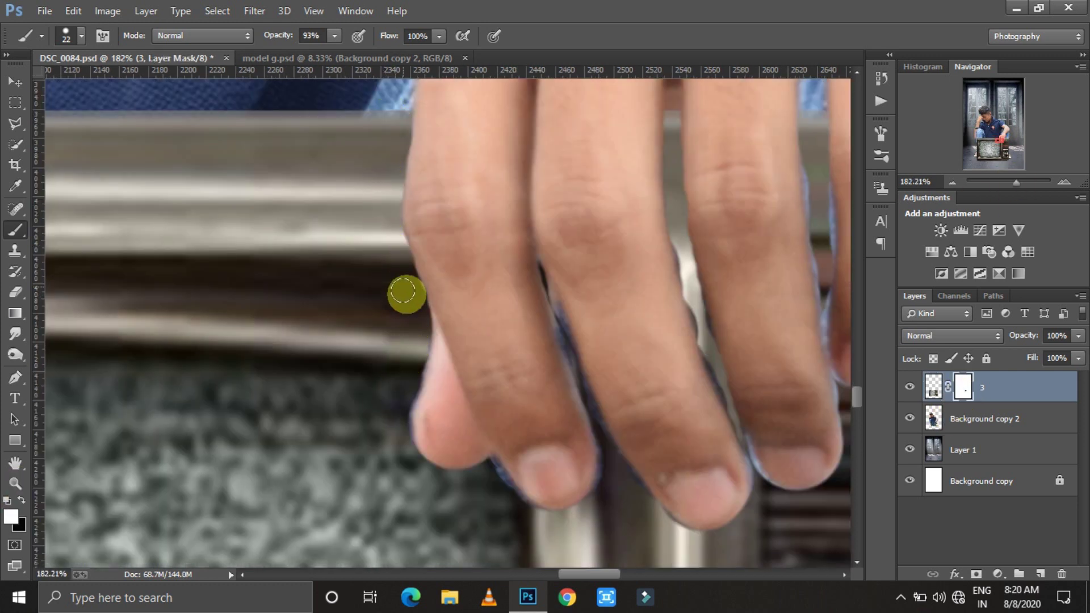
scroll(395, 182, up, 2)
scroll(567, 341, down, 2)
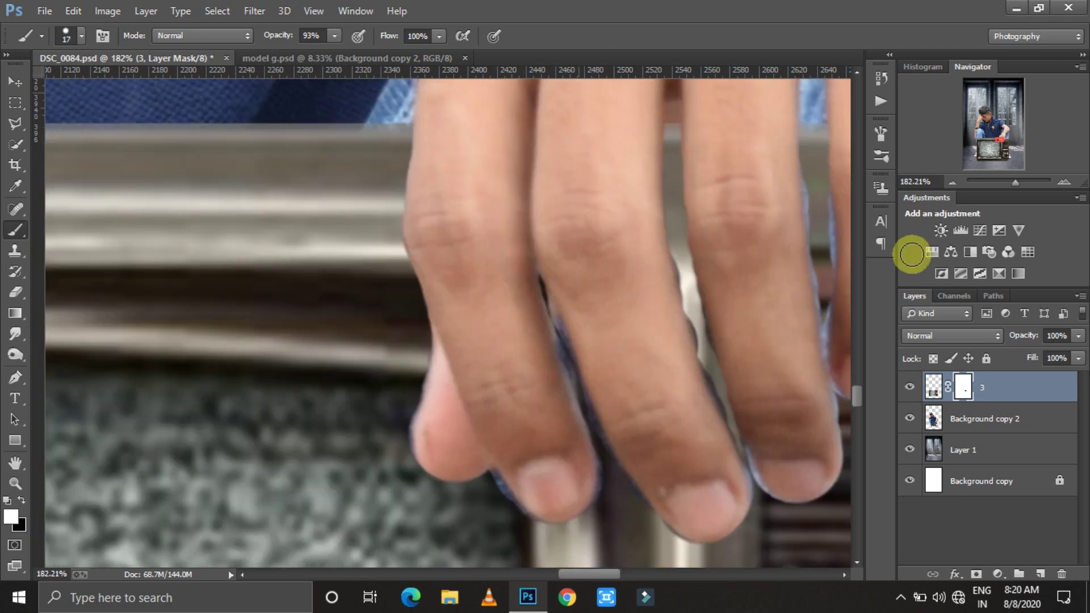
right_click(621, 286)
mouse_move(698, 316)
mouse_down()
mouse_move(670, 316)
mouse_move(665, 450)
mouse_up()
scroll(513, 423, down, 2)
scroll(670, 388, up, 2)
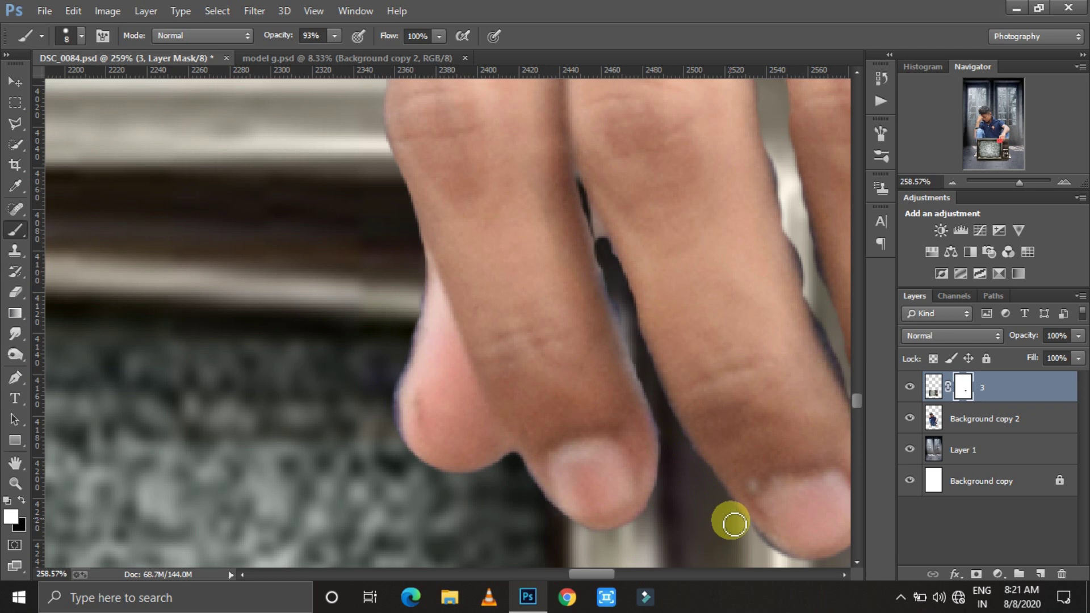
scroll(732, 523, up, 2)
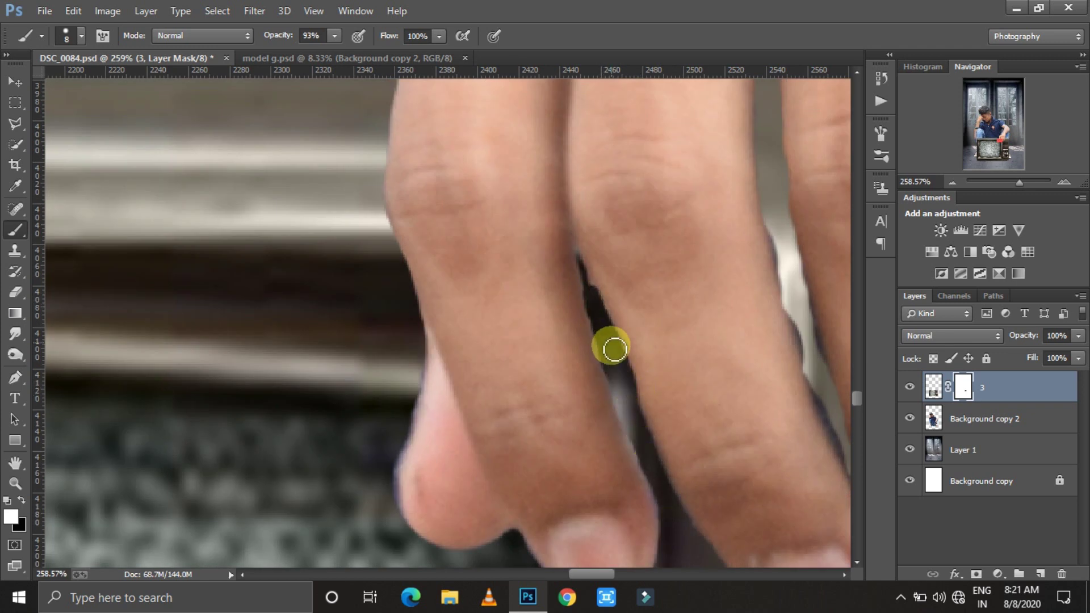
scroll(291, 402, down, 3)
scroll(291, 402, right, 3)
scroll(457, 183, down, 1)
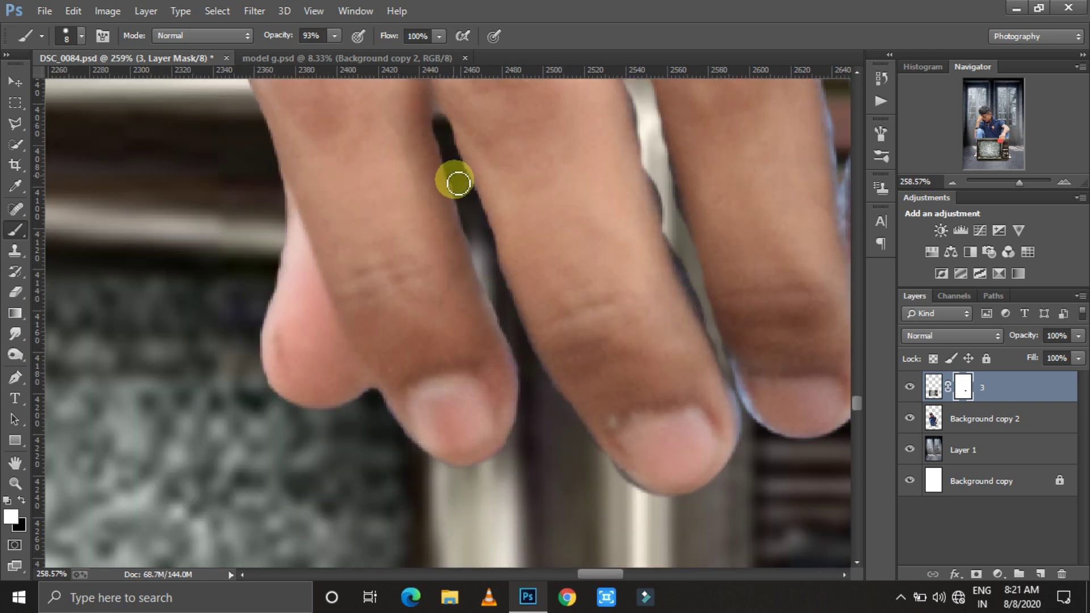
scroll(625, 482, right, 5)
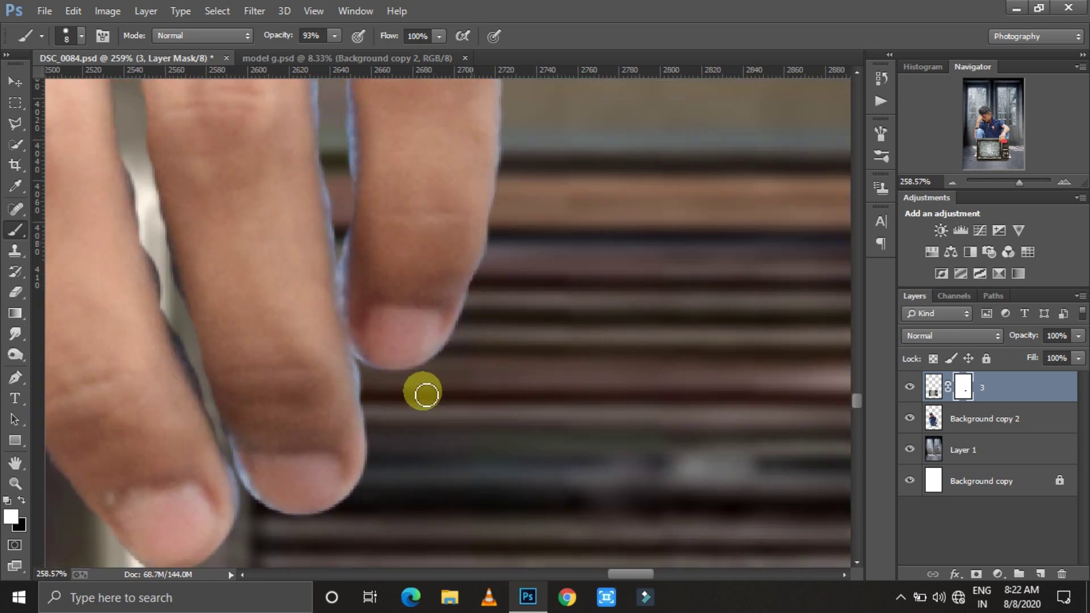
scroll(423, 318, up, 3)
- Refine the finger edges on the mask with brush sizes of 24, 15 and 8 px
right_click(426, 255)
text(24)
key(Return)
scroll(396, 346, down, 1)
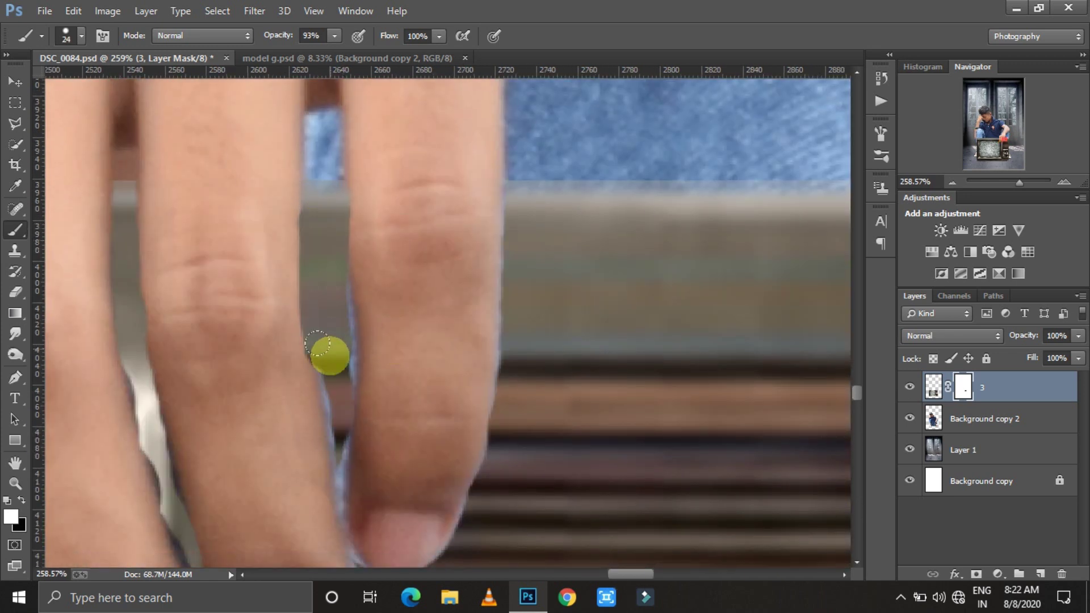
scroll(323, 352, down, 3)
right_click(368, 234)
text(15)
key(Return)
scroll(338, 282, down, 5)
right_click(340, 167)
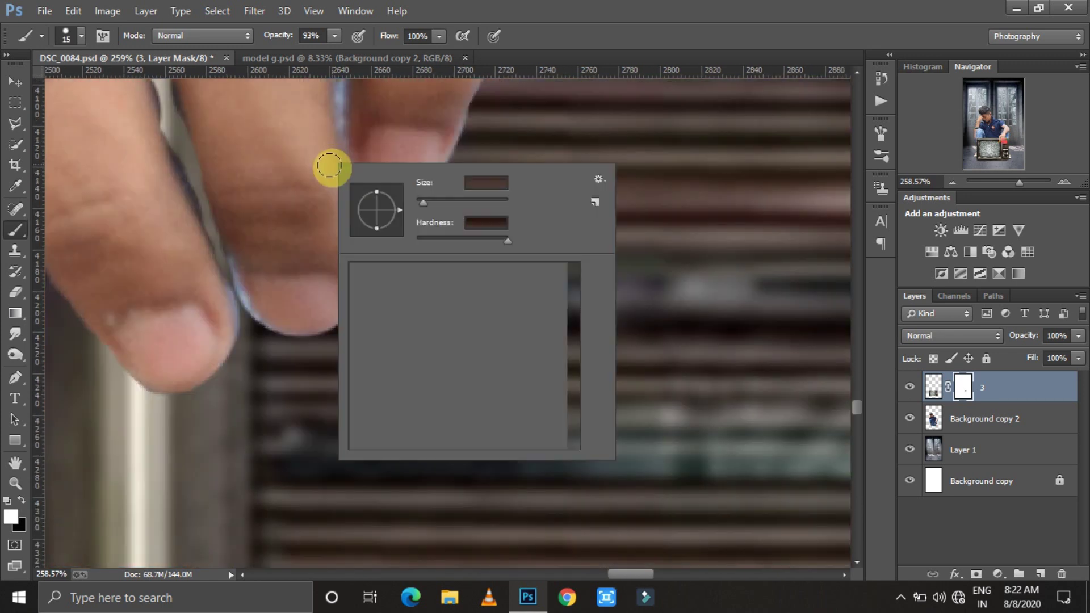
text(8)
key(Return)
scroll(344, 275, up, 1)
scroll(344, 261, up, 1)
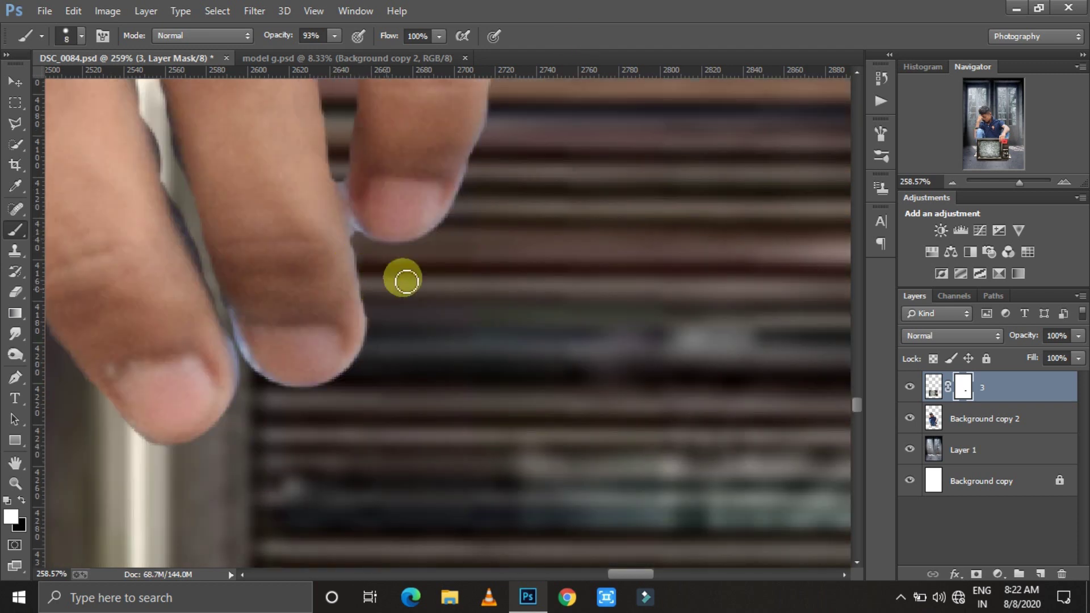
scroll(402, 276, up, 1)
- Zoom out to check the hand on the TV and view the whole poster
mouse_move(1019, 182)
mouse_down()
mouse_move(1007, 182)
mouse_move(1015, 185)
mouse_up()
scroll(278, 228, up, 3)
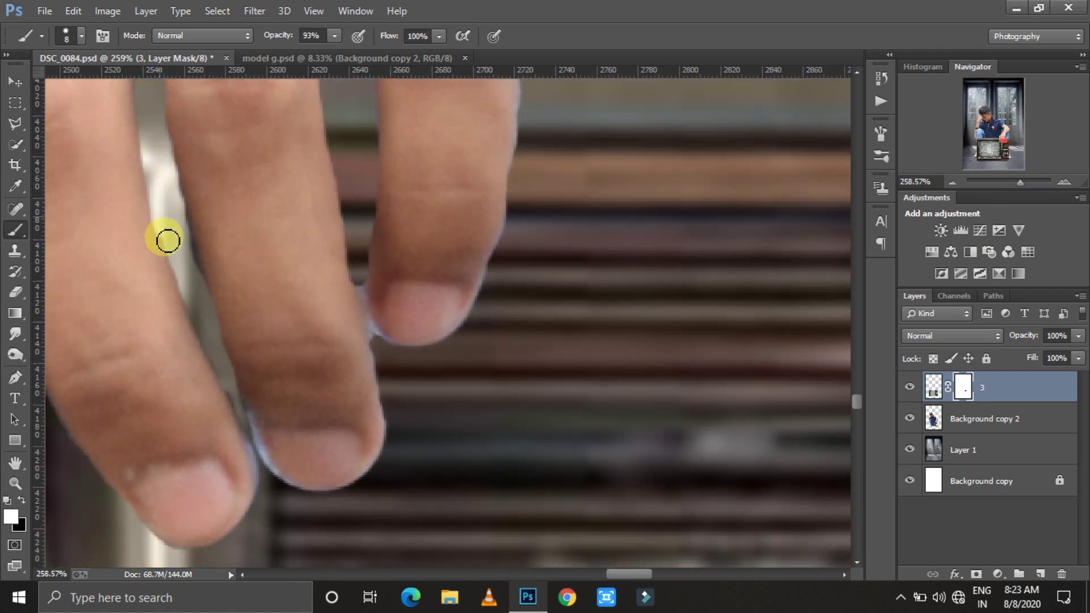
scroll(176, 171, down, 3)
scroll(198, 225, down, 3)
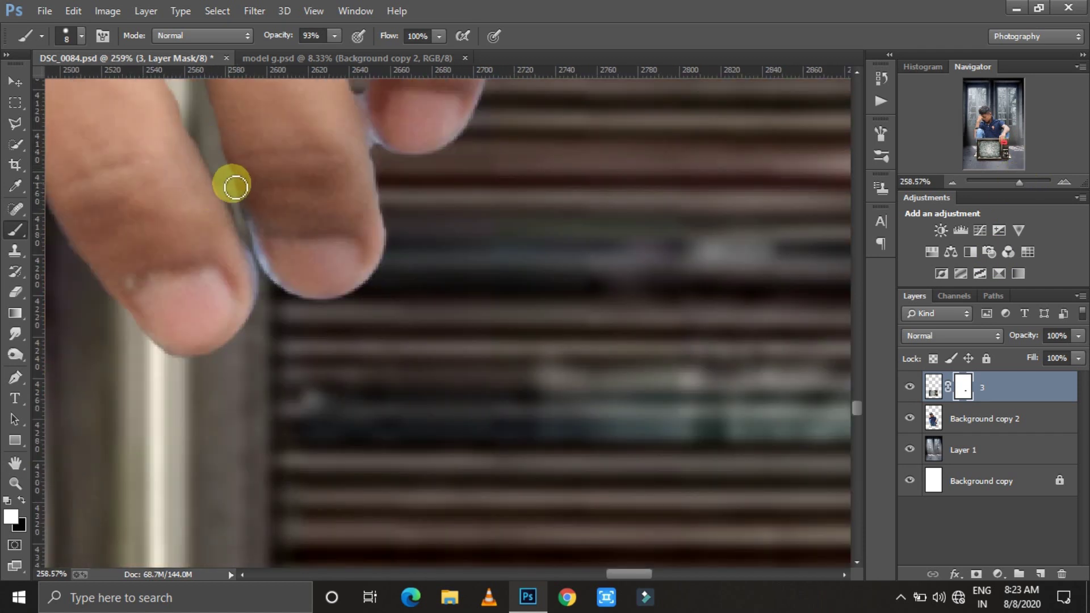
right_click(233, 173)
key(Escape)
scroll(418, 207, up, 2)
scroll(263, 263, up, 2)
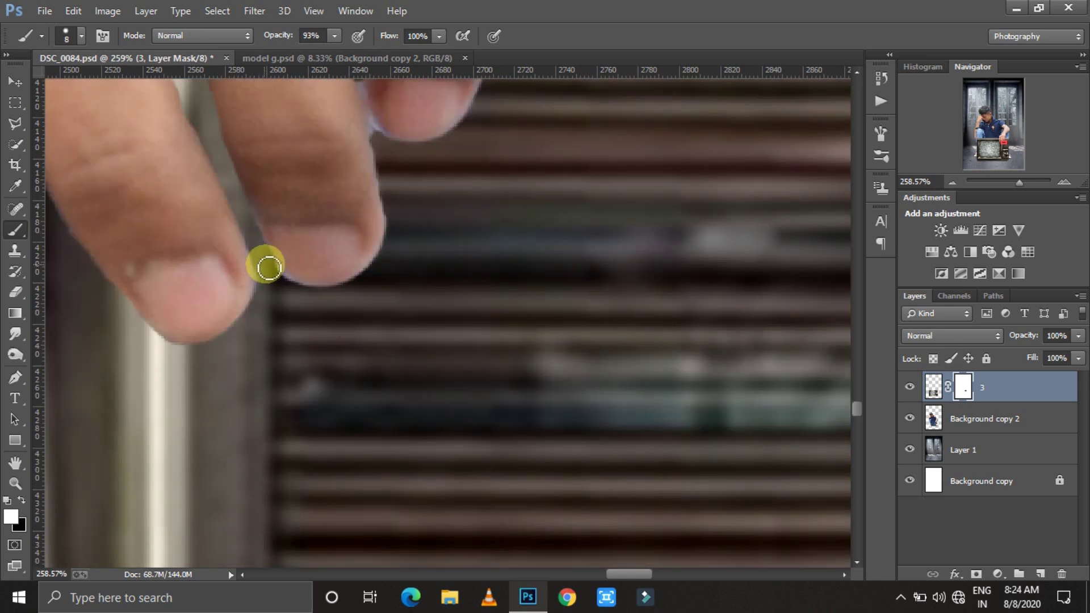
scroll(362, 221, up, 2)
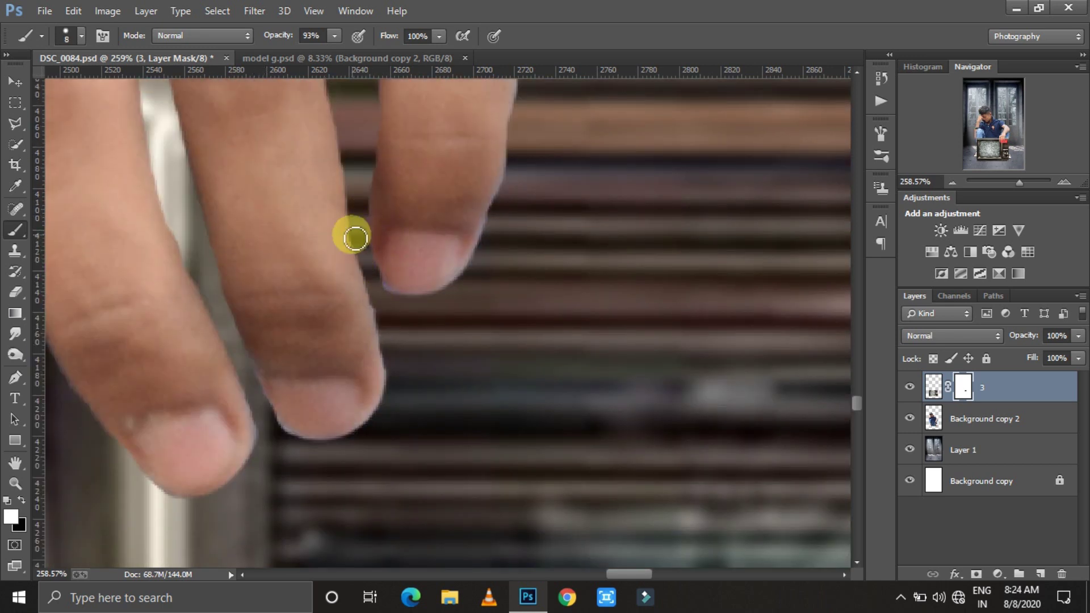
drag(1019, 183, 998, 182)
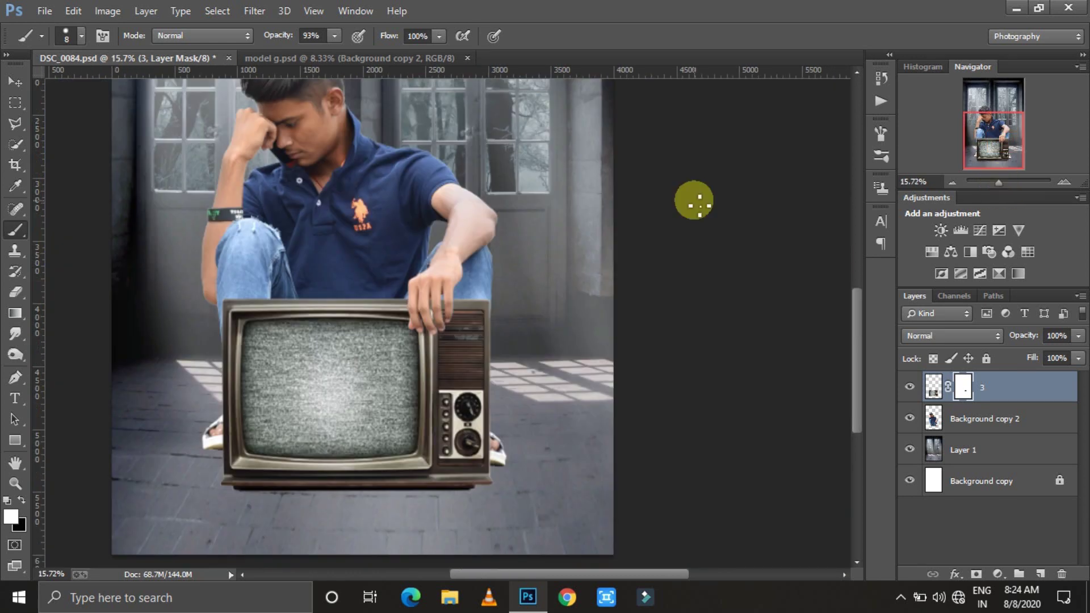
scroll(608, 327, up, 5)
click(1040, 573)
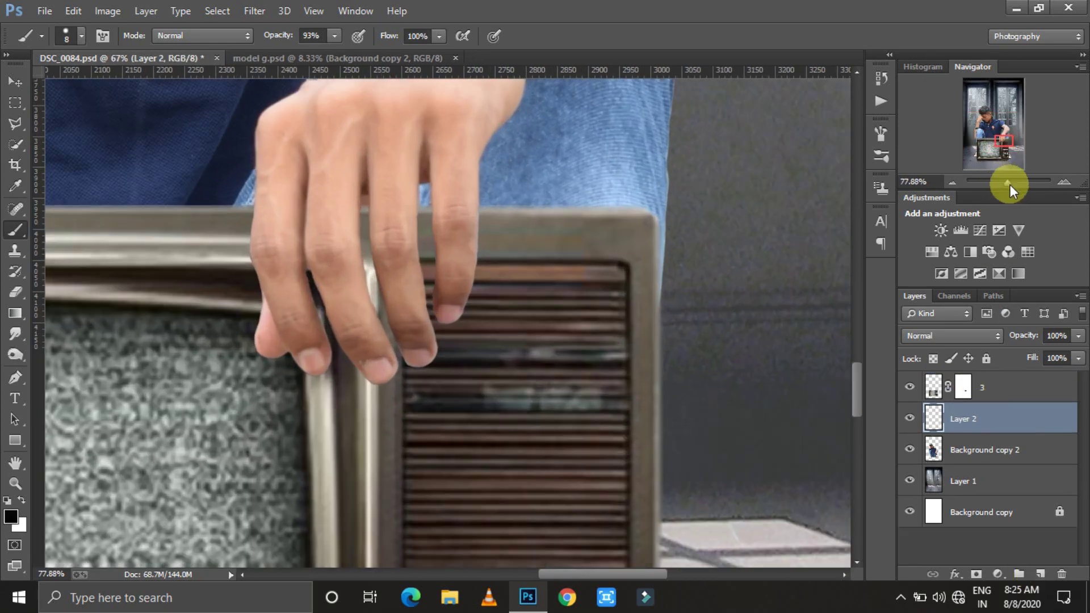
drag(999, 183, 1009, 182)
right_click(279, 341)
key(Escape)
key(x)
drag(373, 296, 401, 528)
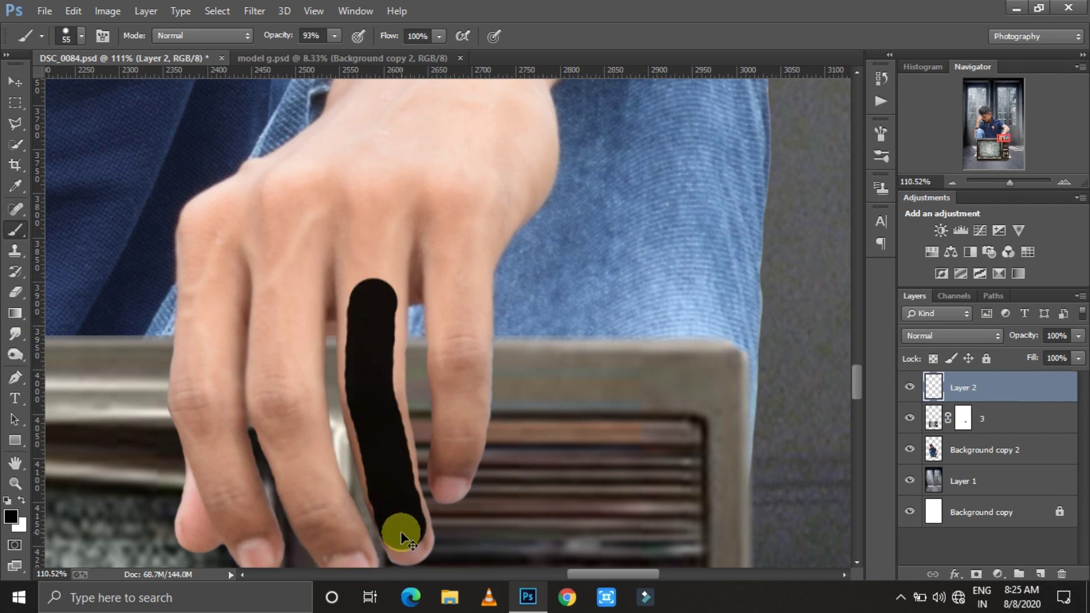
key(ctrl+z)
drag(363, 260, 392, 545)
drag(454, 261, 455, 477)
drag(295, 284, 267, 568)
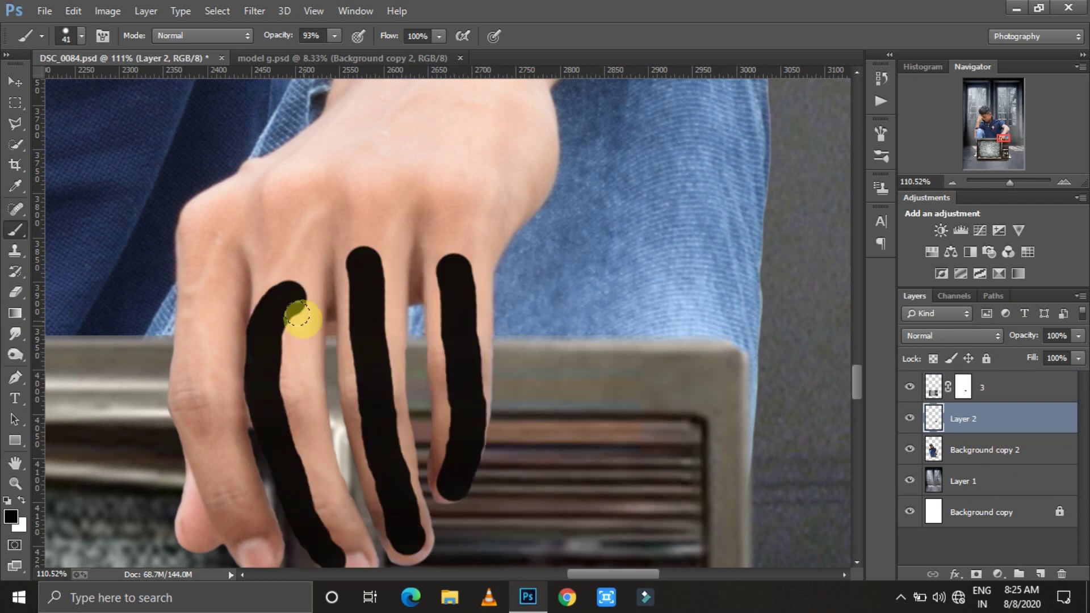
drag(297, 309, 352, 562)
scroll(341, 511, down, 3)
mouse_move(244, 414)
mouse_down()
mouse_move(196, 372)
mouse_move(190, 448)
mouse_up()
scroll(193, 449, up, 2)
mouse_move(959, 418)
mouse_down()
mouse_move(965, 445)
mouse_move(954, 419)
mouse_up()
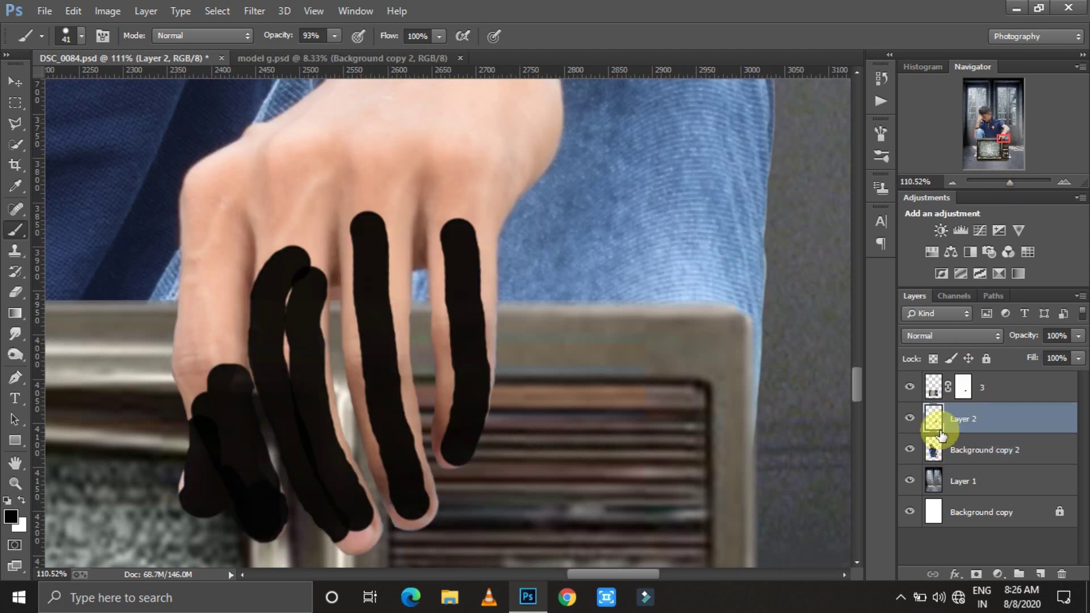
right_click(968, 386)
click(697, 164)
drag(1009, 182, 996, 183)
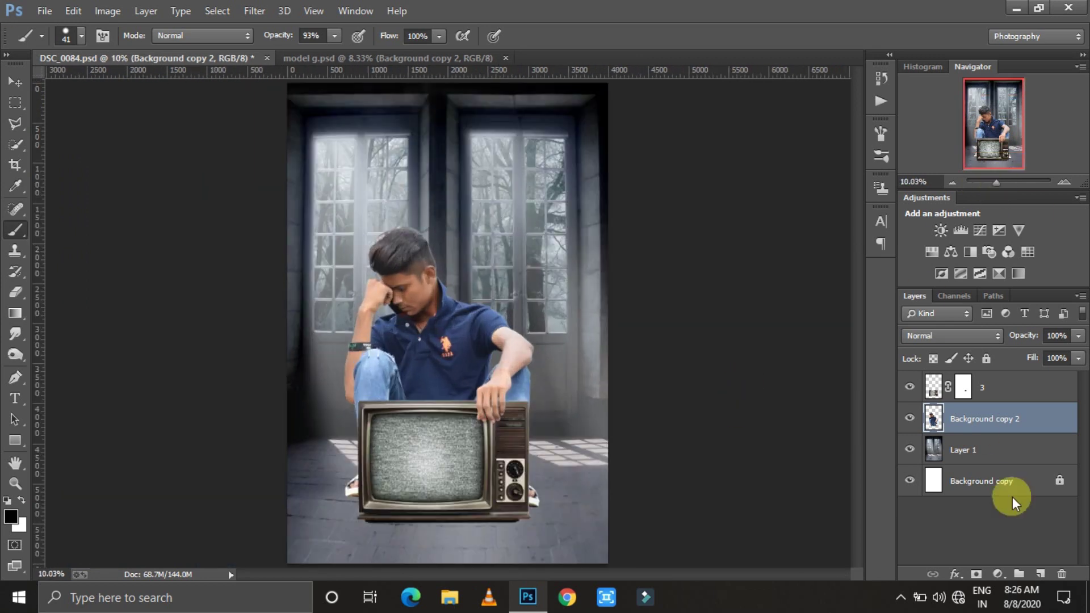
- Add a new layer above the model and flatten it into a strip under the TV
click(1040, 573)
right_click(392, 286)
key(v)
key(ctrl+t)
drag(504, 520, 429, 529)
key(Down)
key(Down)
key(Down)
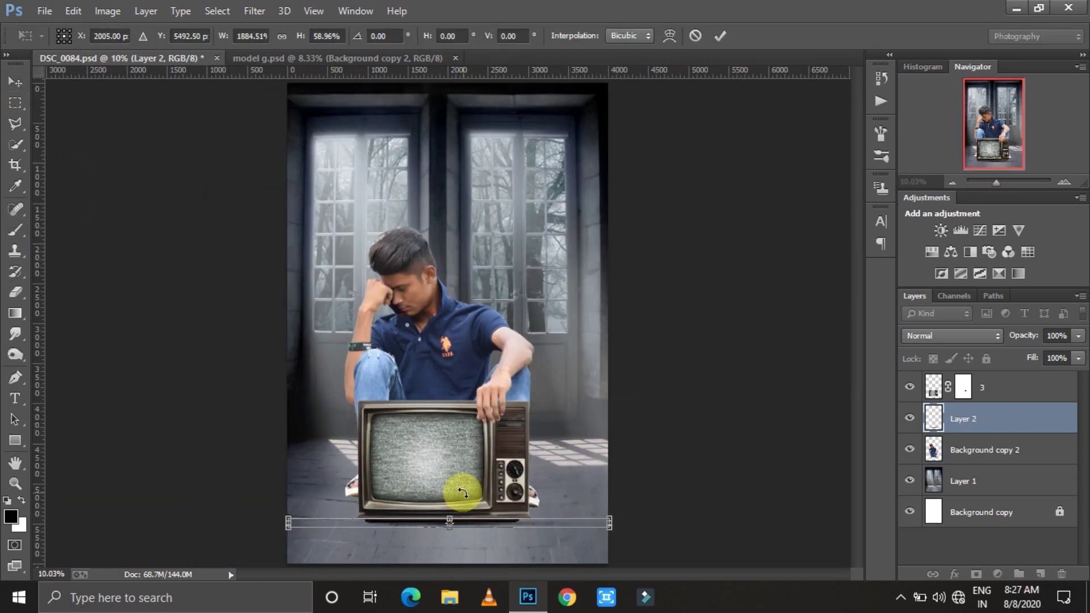
key(Return)
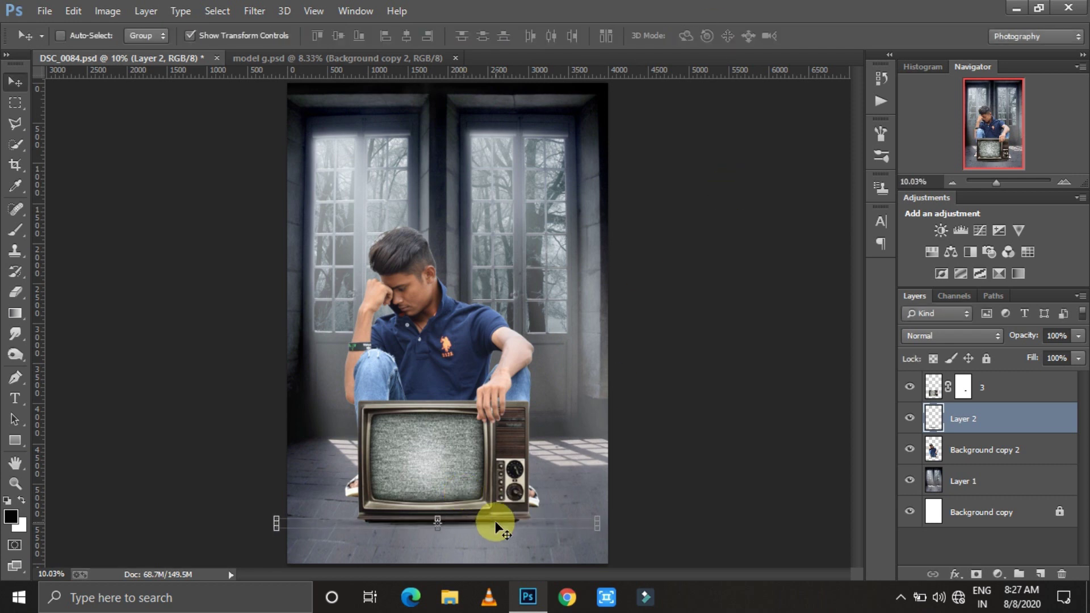
- Select the boy, TV and new layers together and shift them slightly lower
key(alt+bracketleft)
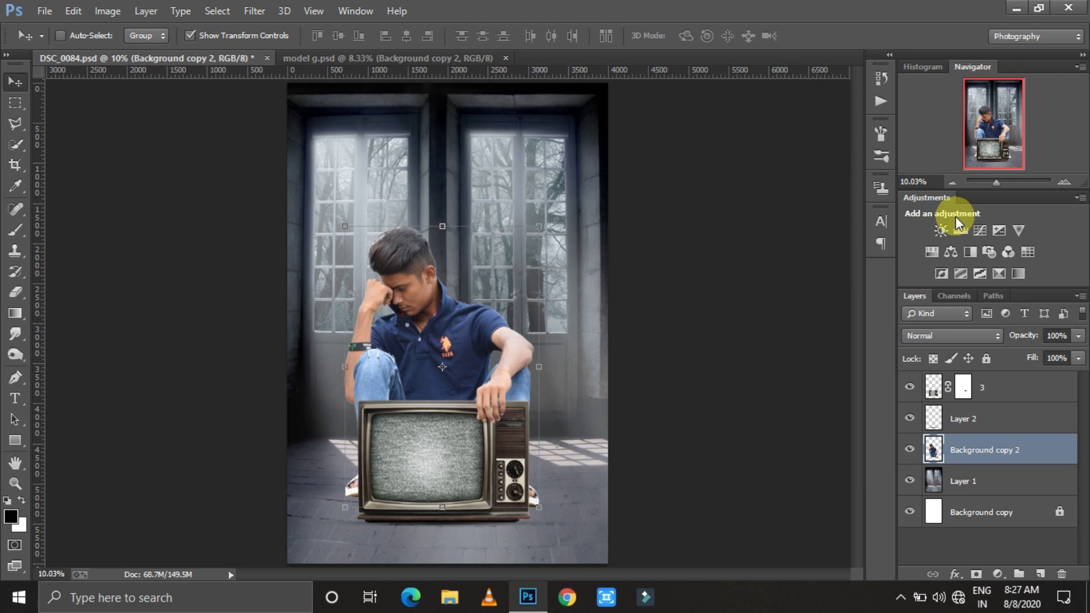
shift+click(981, 387)
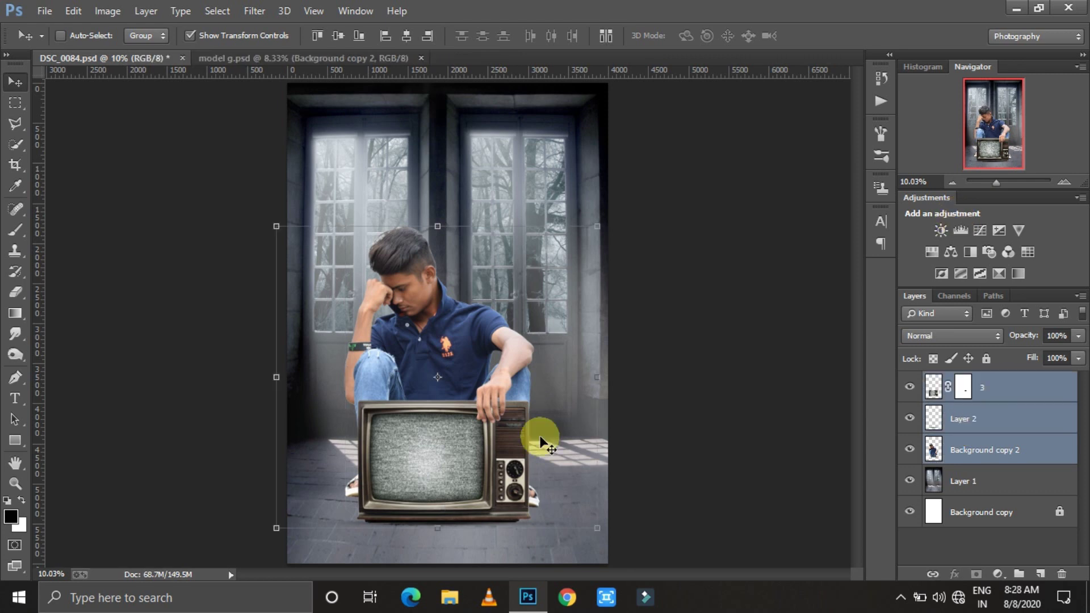
drag(540, 438, 543, 444)
- Add a mask to the room background layer and knock out the first window pane
click(965, 481)
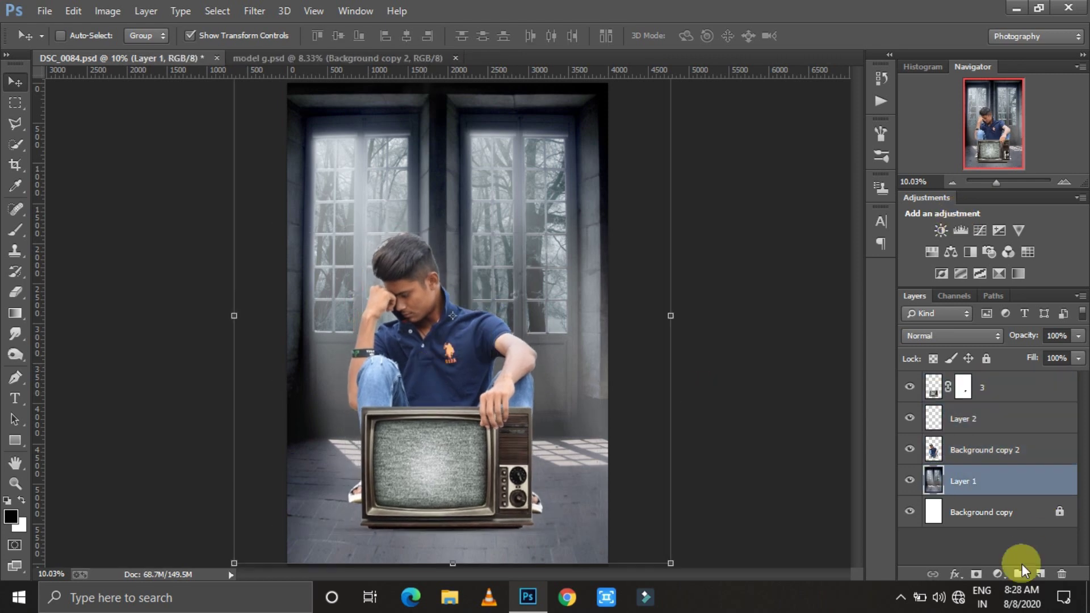
click(975, 574)
drag(996, 182, 1005, 182)
key(l)
click(502, 386)
key(Delete)
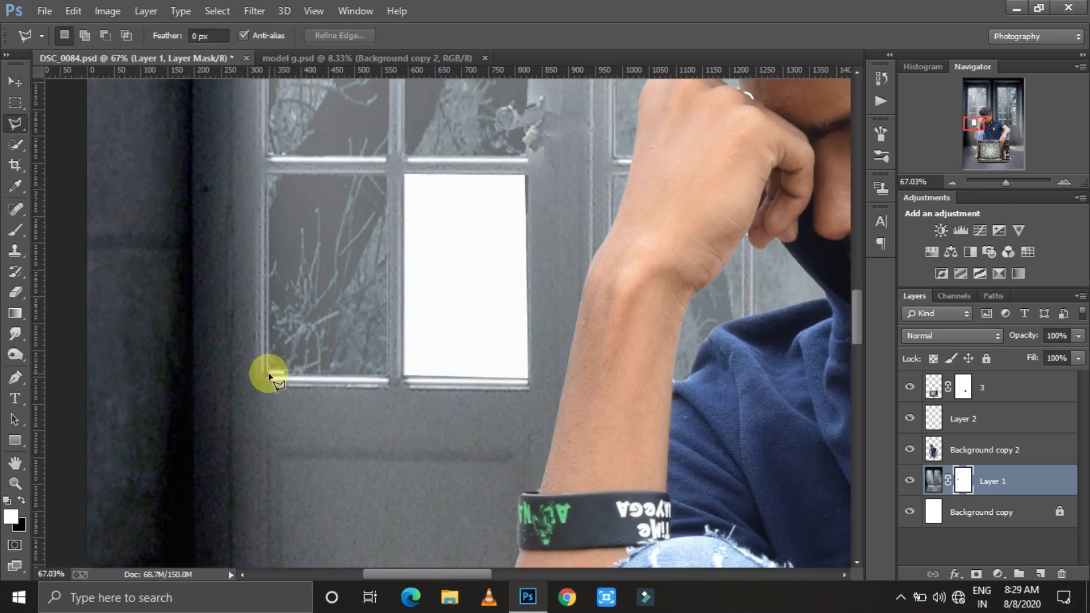
- Outline the upper-left window pane with the Polygonal Lasso and blank it to white
scroll(267, 370, up, 5)
click(390, 161)
click(390, 358)
click(271, 357)
click(271, 165)
scroll(182, 195, up, 3)
key(Delete)
scroll(552, 451, up, 5)
- Blank out the pane above and the upper-right pane on the room mask
click(423, 136)
key(Delete)
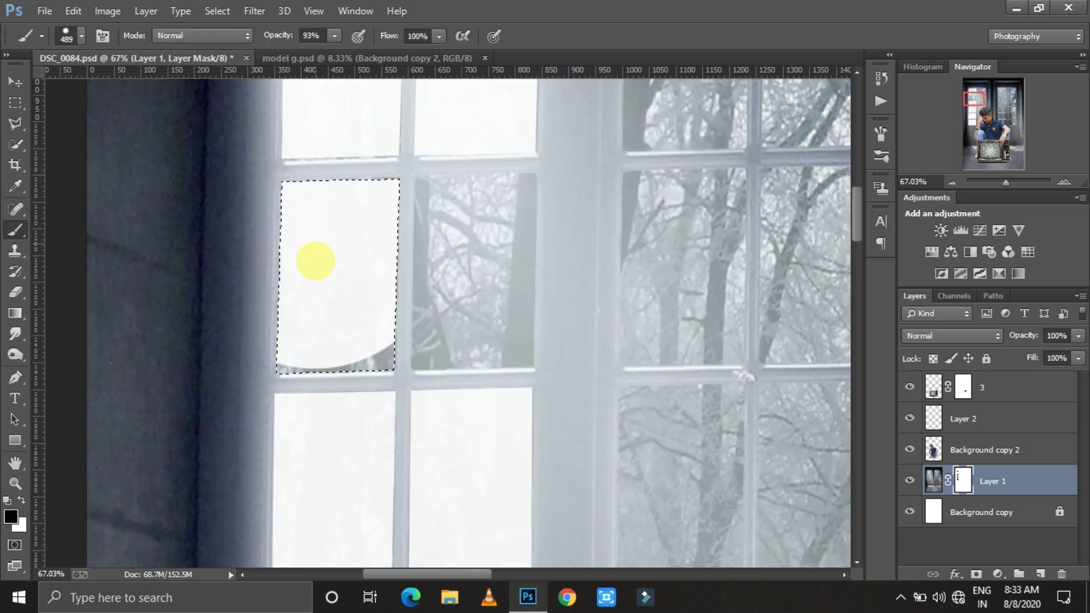
scroll(316, 255, down, 2)
click(526, 133)
click(434, 134)
click(434, 269)
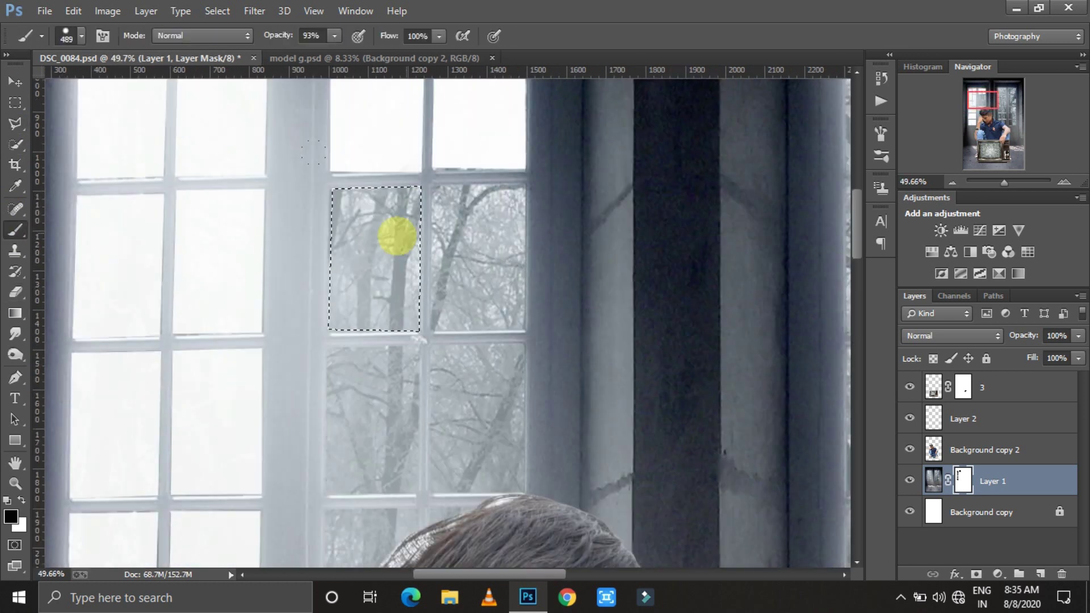
click(391, 236)
click(468, 307)
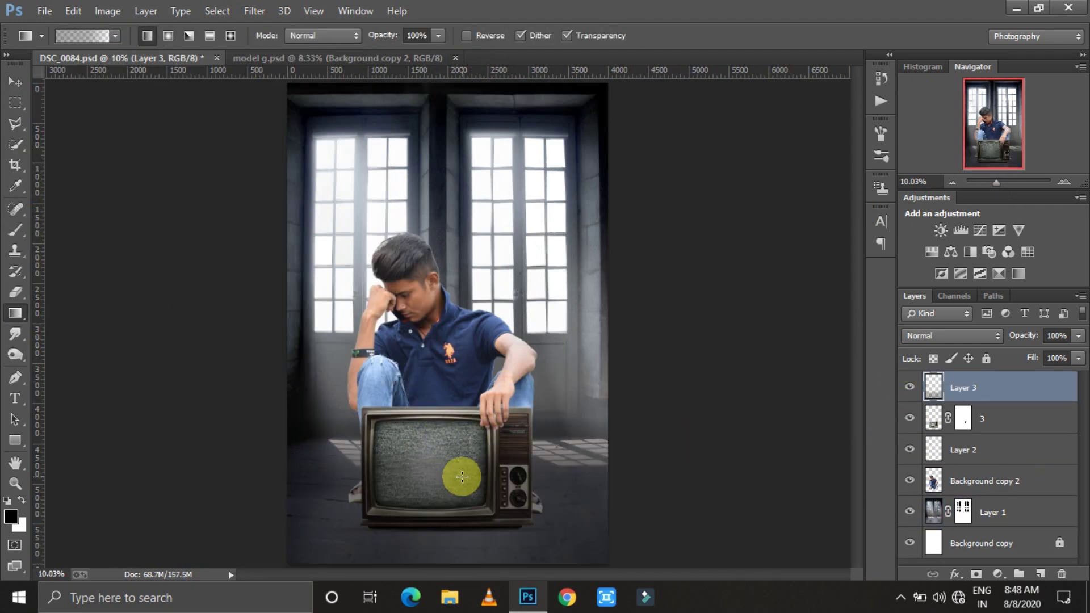
- Place Embedded the pretty_sky image from the CORONA VIRUS BACK folder above the Background copy layer
key(v)
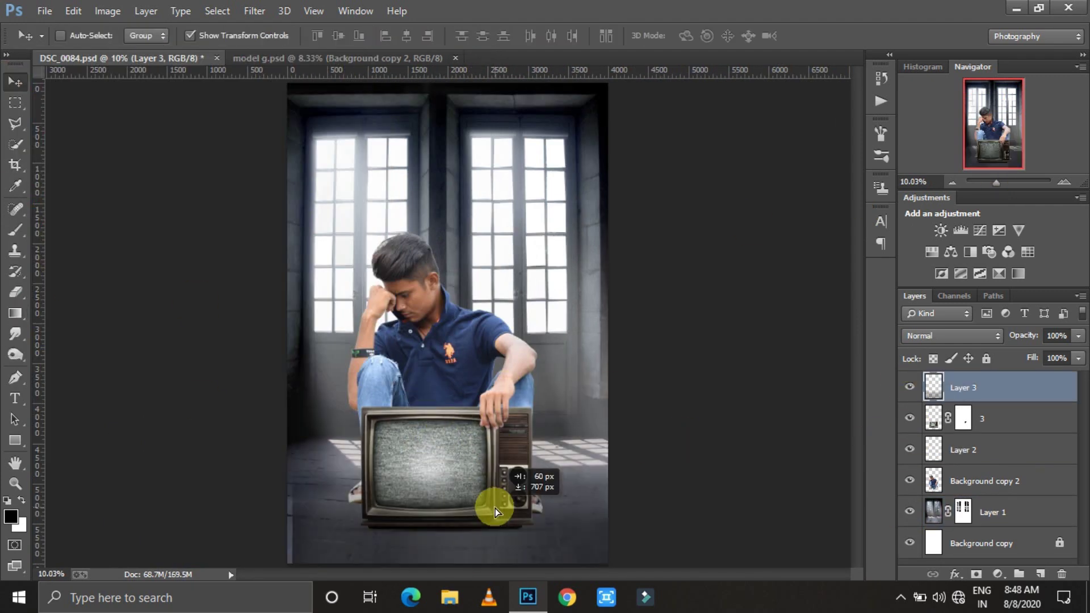
click(1059, 546)
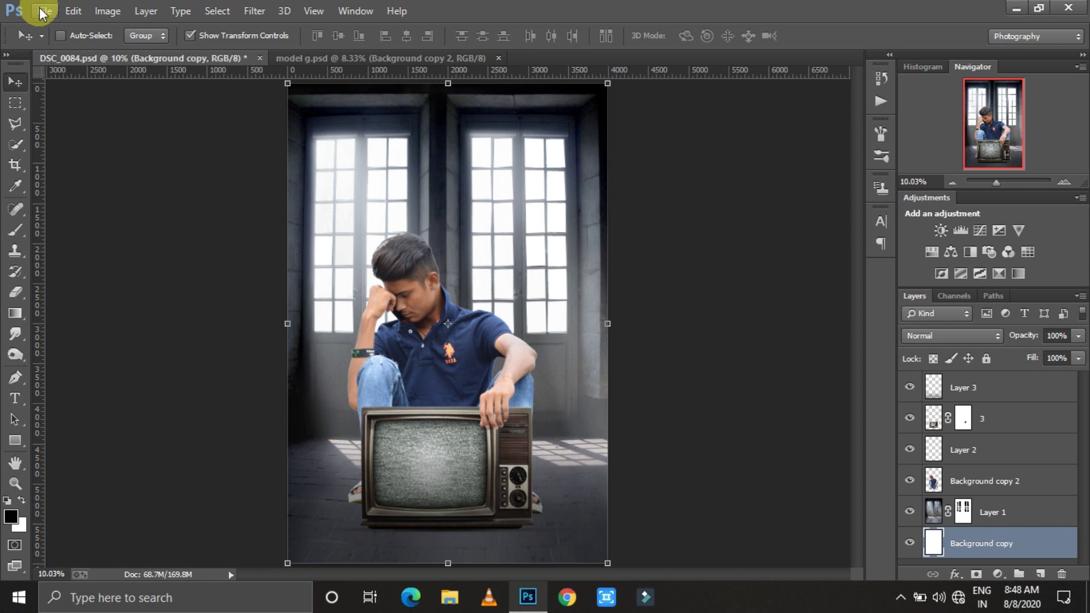
click(42, 12)
click(86, 250)
double_click(324, 207)
click(20, 38)
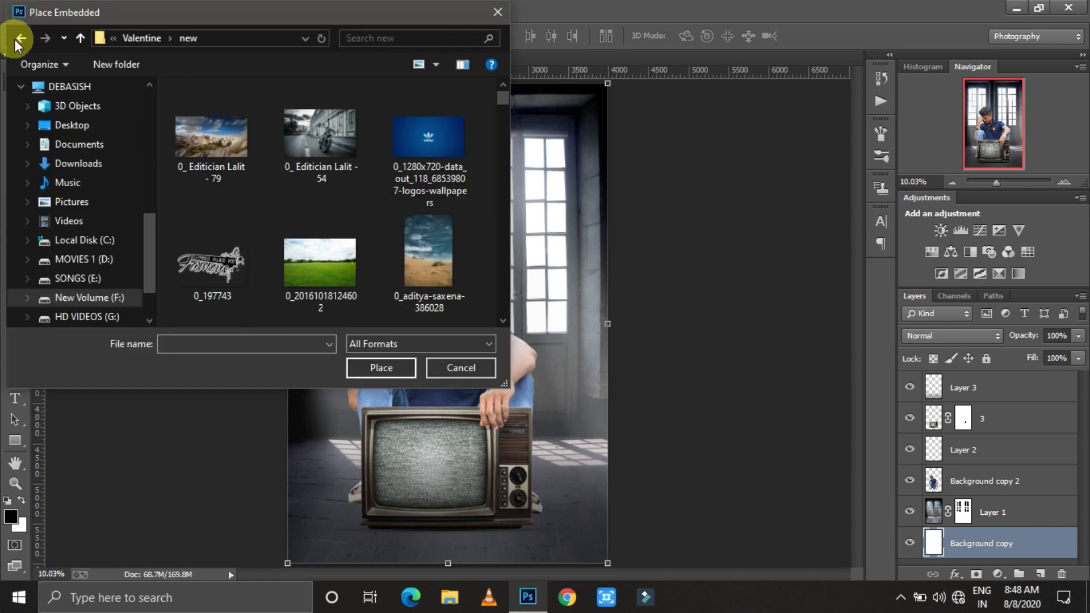
double_click(309, 114)
double_click(207, 110)
double_click(219, 134)
scroll(221, 227, down, 3)
click(221, 256)
click(381, 368)
- Scale the sky to cover the windows, commit it, and apply Gaussian Blur
mouse_move(510, 409)
mouse_down()
mouse_move(625, 396)
mouse_move(570, 307)
mouse_move(395, 234)
mouse_up()
click(555, 36)
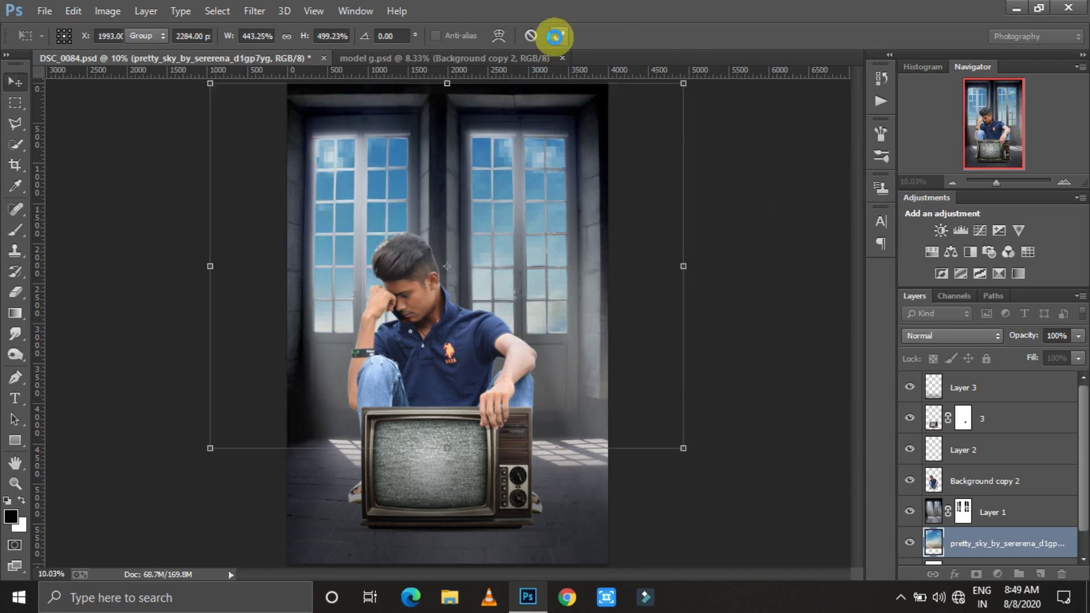
key(ctrl+alt+f)
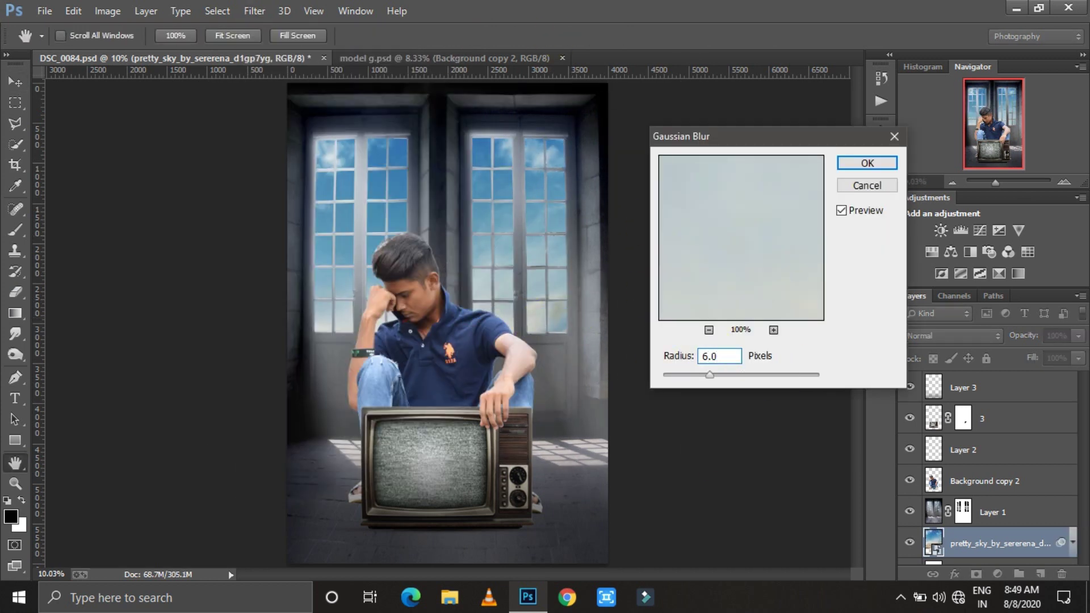
key(Return)
click(783, 220)
- Add Hue/Saturation and Brightness/Contrast adjustment layers, with Brightness set to 40
click(997, 574)
click(985, 380)
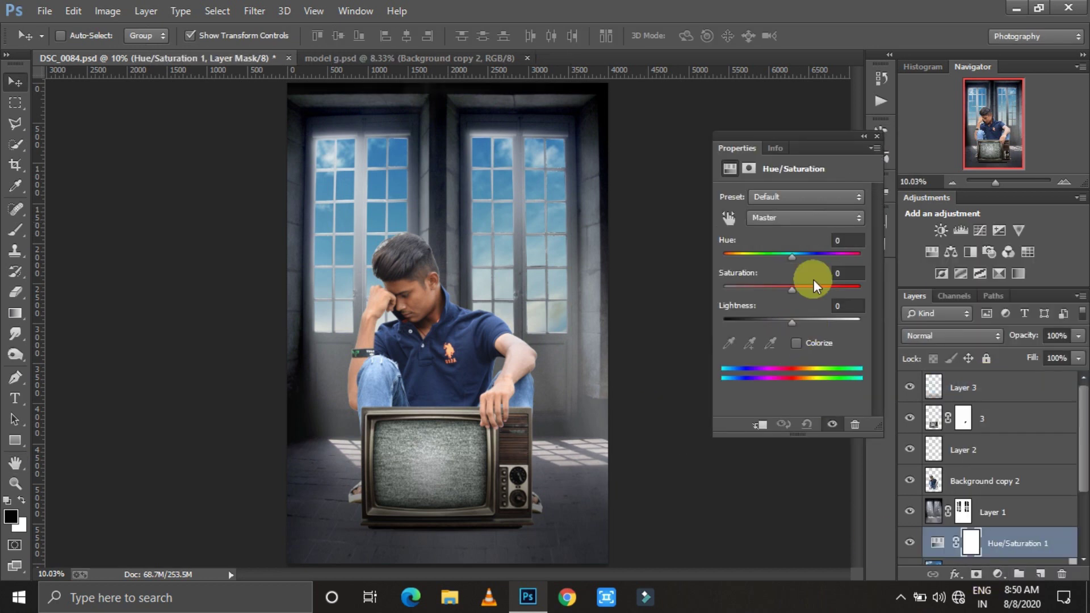
click(760, 196)
click(999, 565)
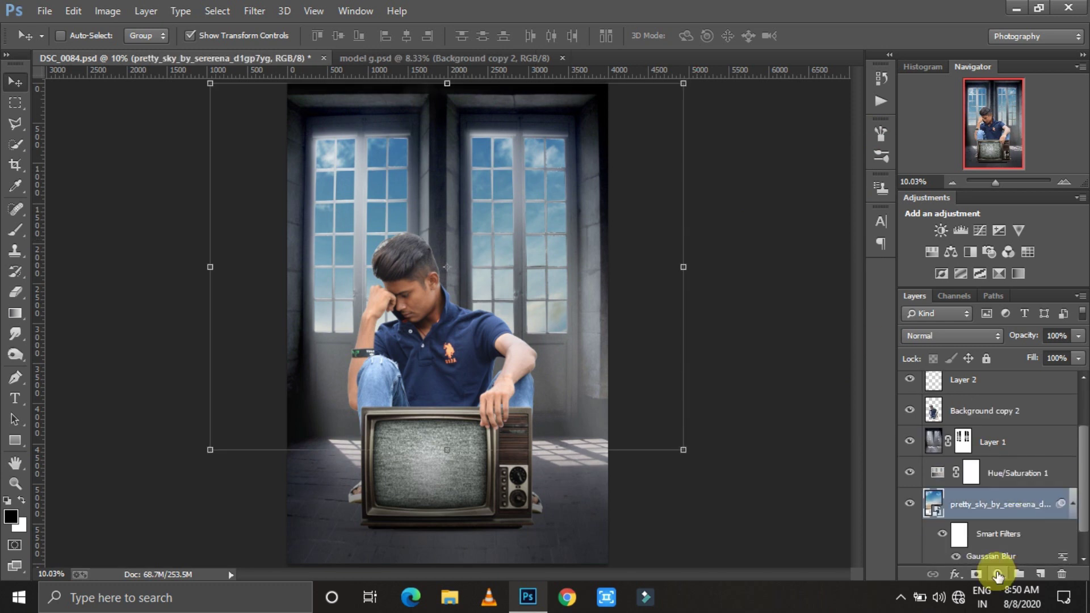
click(965, 261)
click(846, 221)
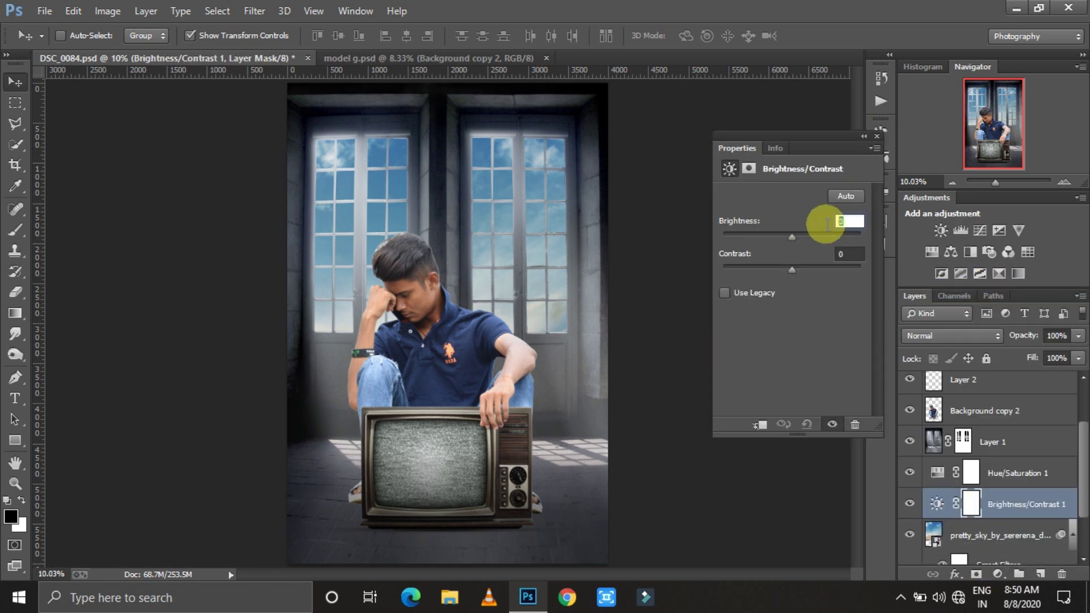
text(40)
click(709, 260)
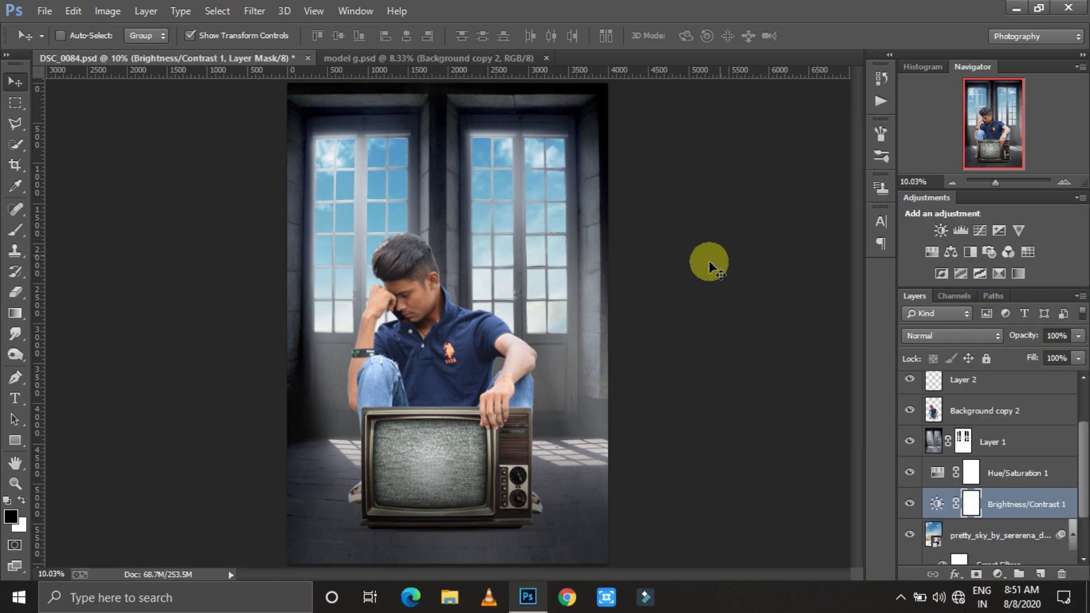
- Create a new layer from Layer 1 and set the foreground colour to #ff00ff
click(968, 437)
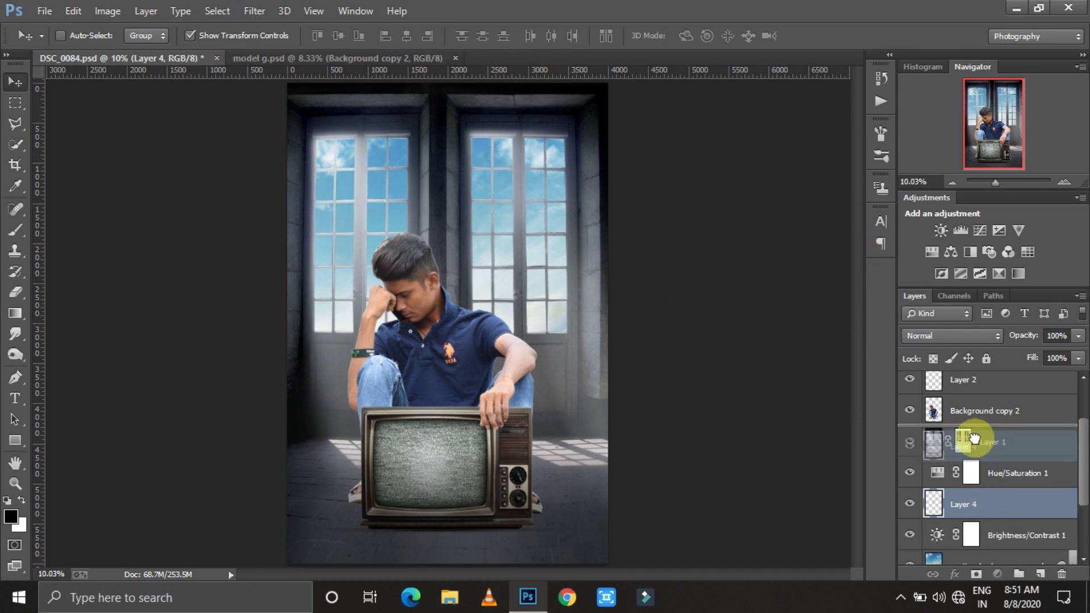
key(ctrl+shift+alt+n)
click(11, 516)
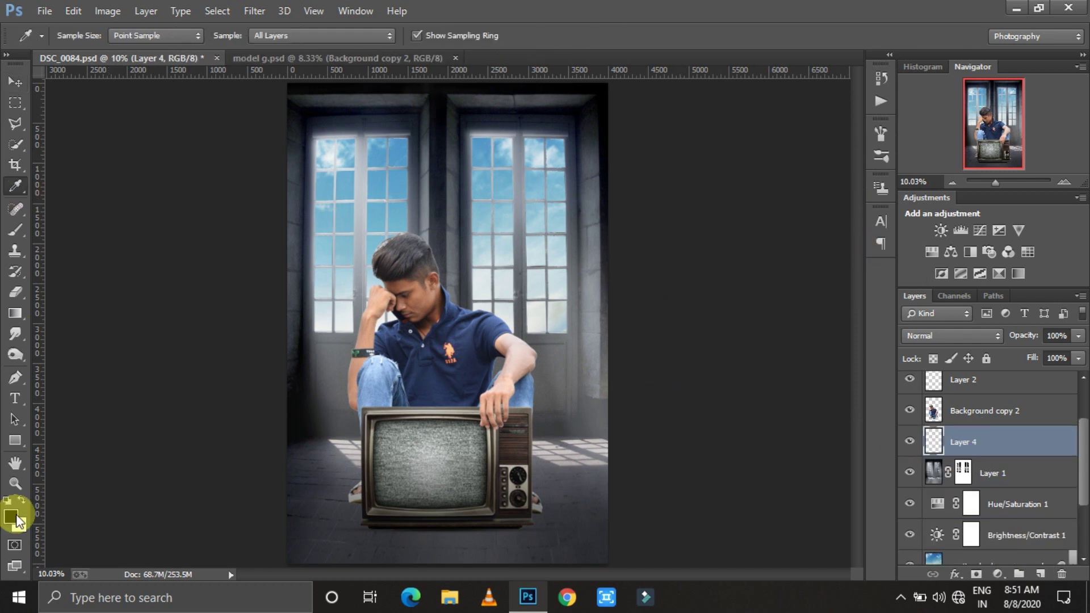
click(909, 103)
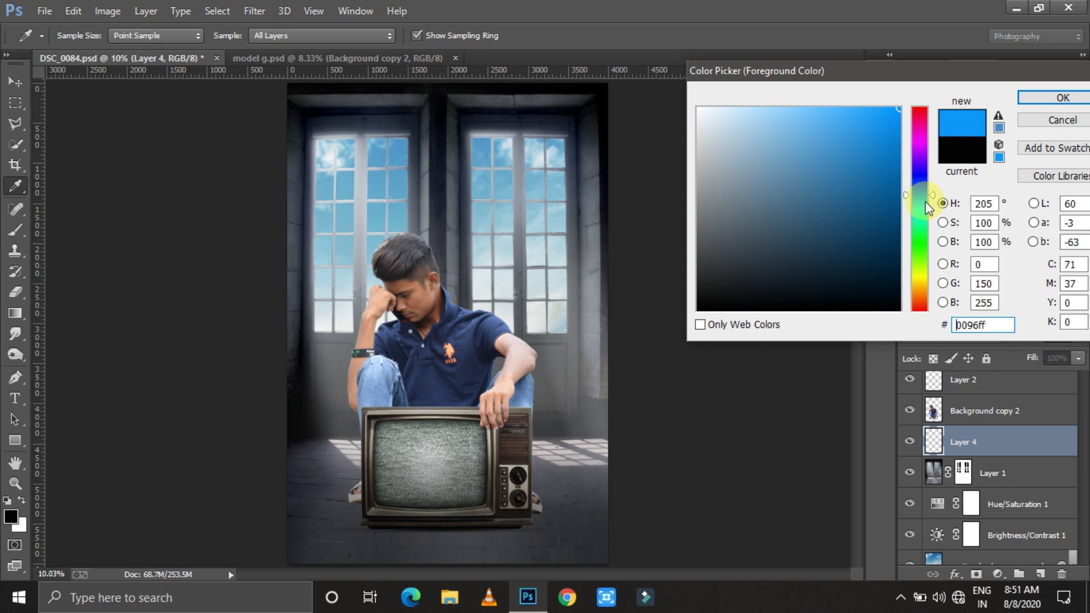
text(ff00ff)
click(1026, 101)
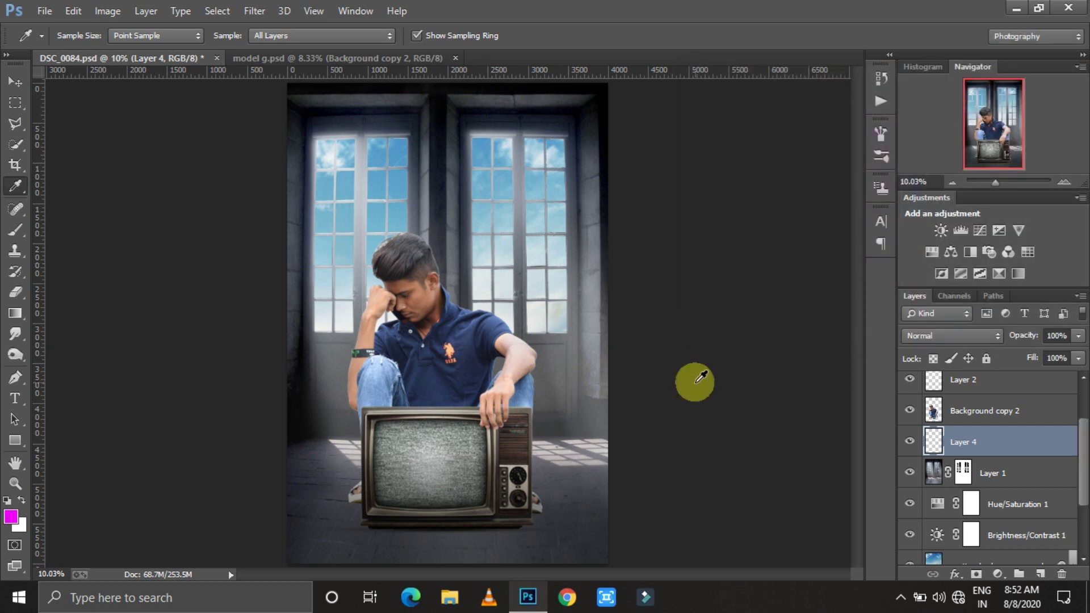
- Brush magenta across the lower window panes on the new layer beneath the room layer
key(b)
right_click(614, 275)
drag(318, 239, 352, 352)
key(ctrl+z)
drag(976, 411, 977, 504)
key(ctrl+z)
drag(965, 410, 965, 488)
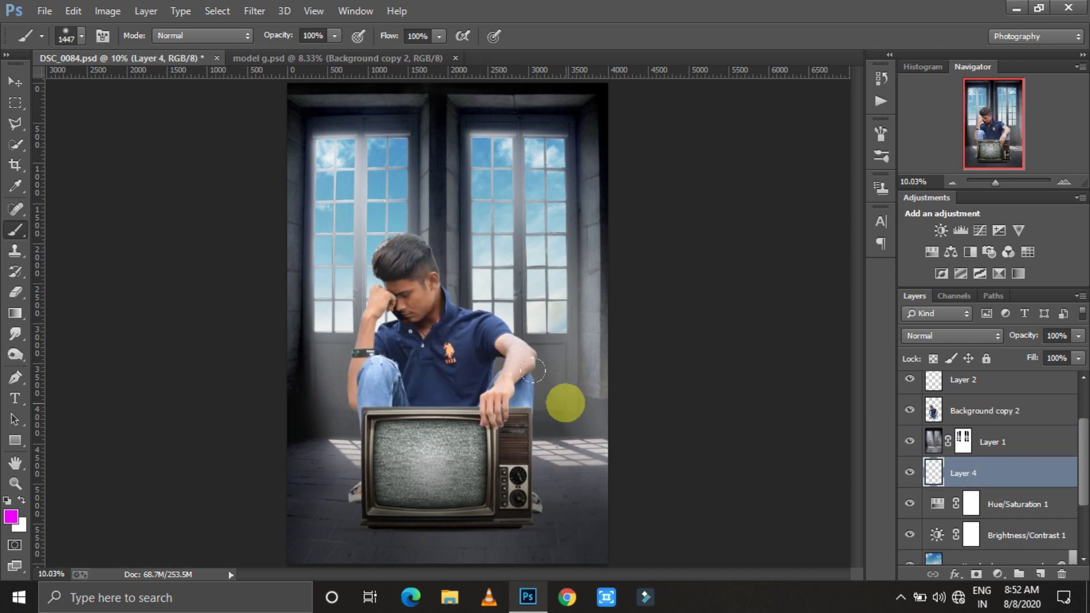
drag(323, 343, 591, 329)
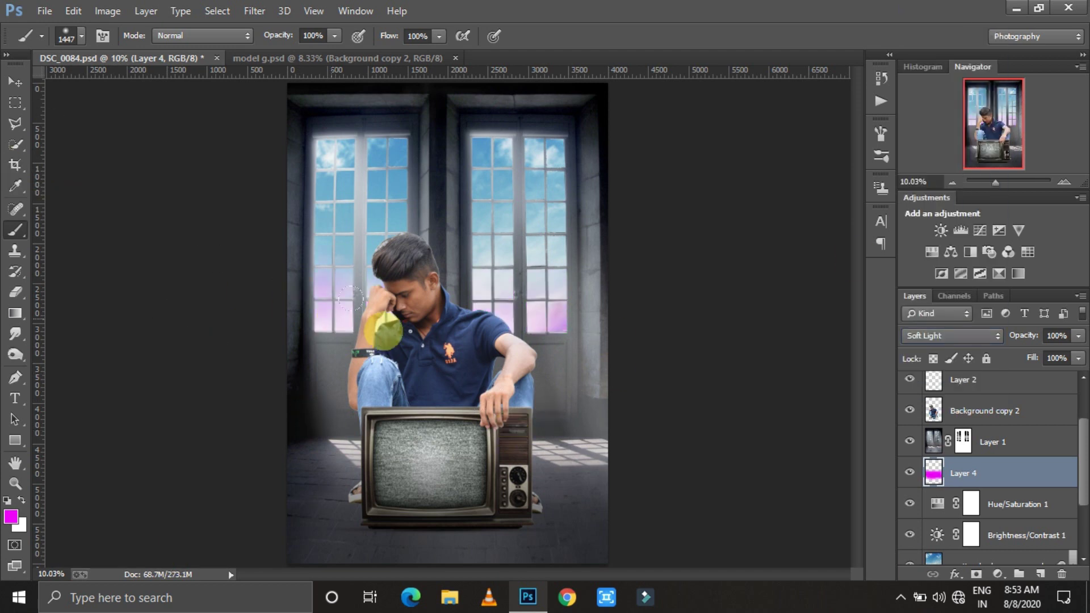
key(v)
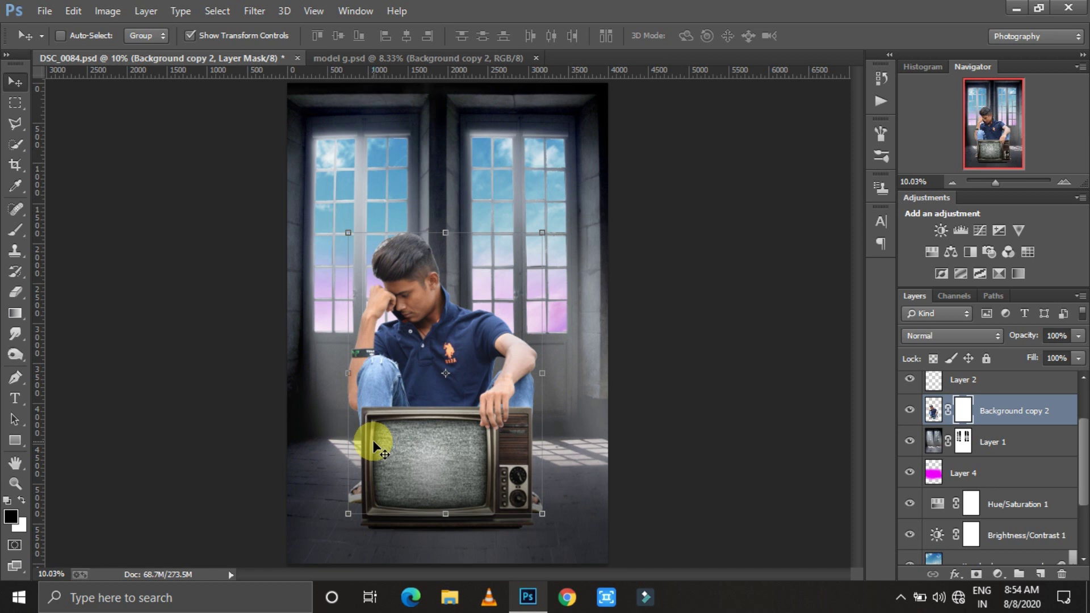
- Place and shrink the virus image in the right window, with a smaller copy in the left window
click(972, 472)
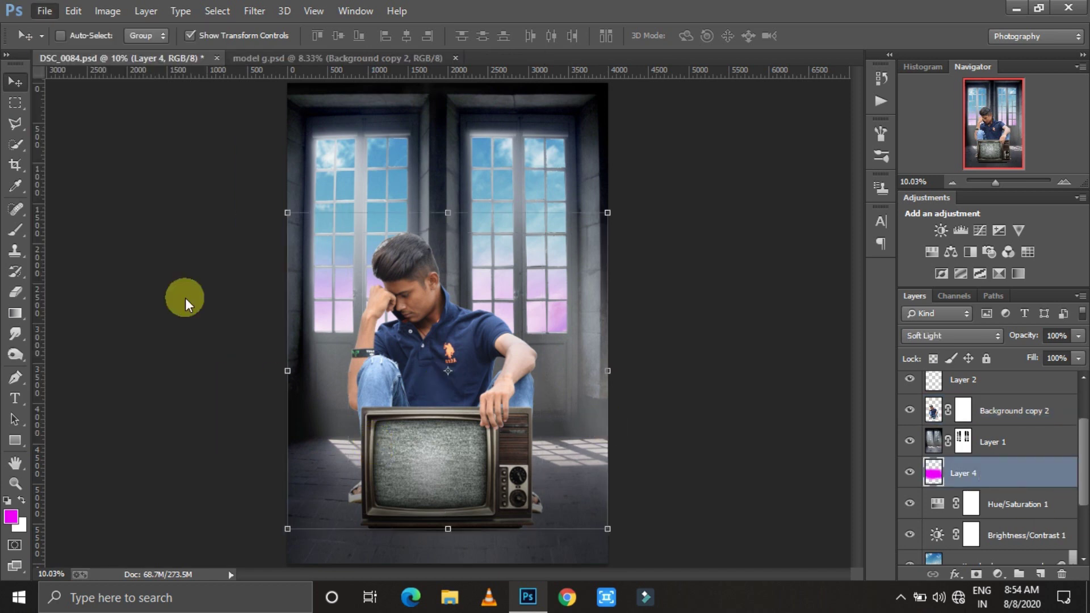
drag(433, 306, 596, 462)
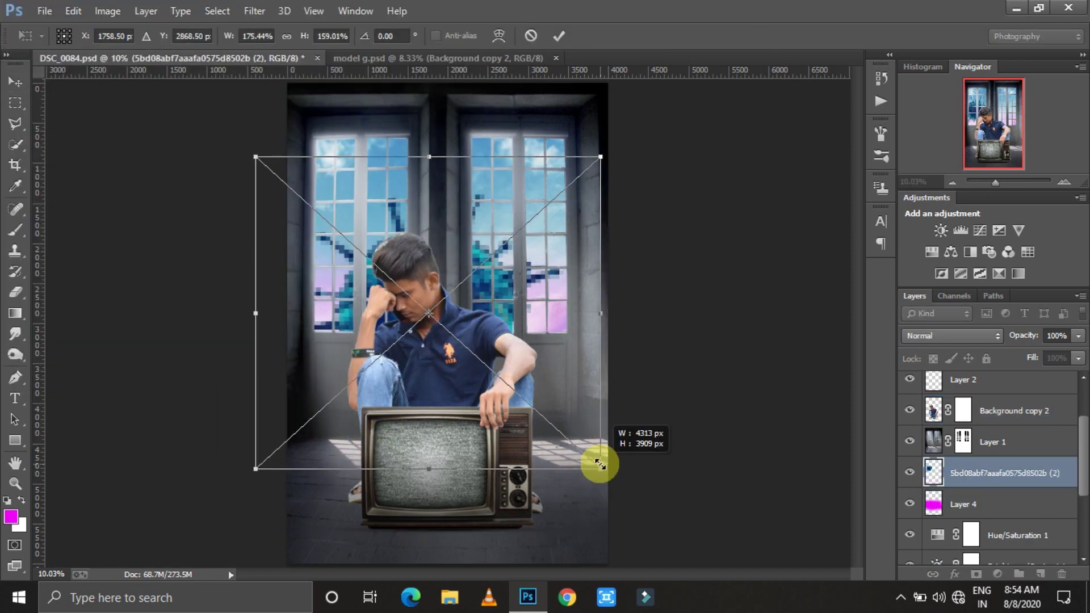
drag(261, 152, 316, 207)
mouse_move(397, 340)
mouse_down()
mouse_move(547, 263)
mouse_move(531, 217)
mouse_up()
key(Return)
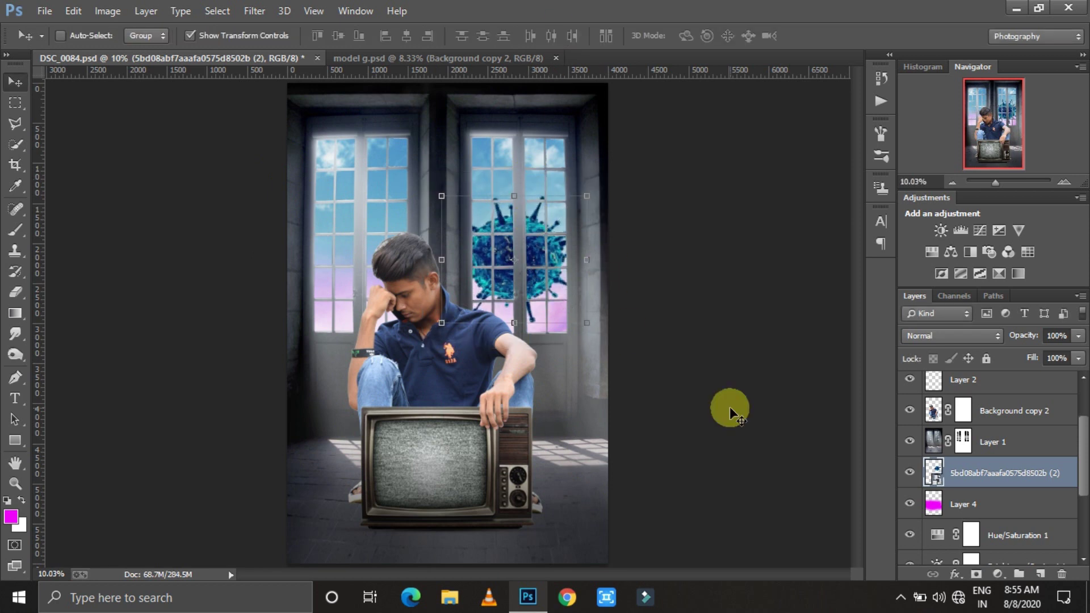
drag(530, 253, 363, 215)
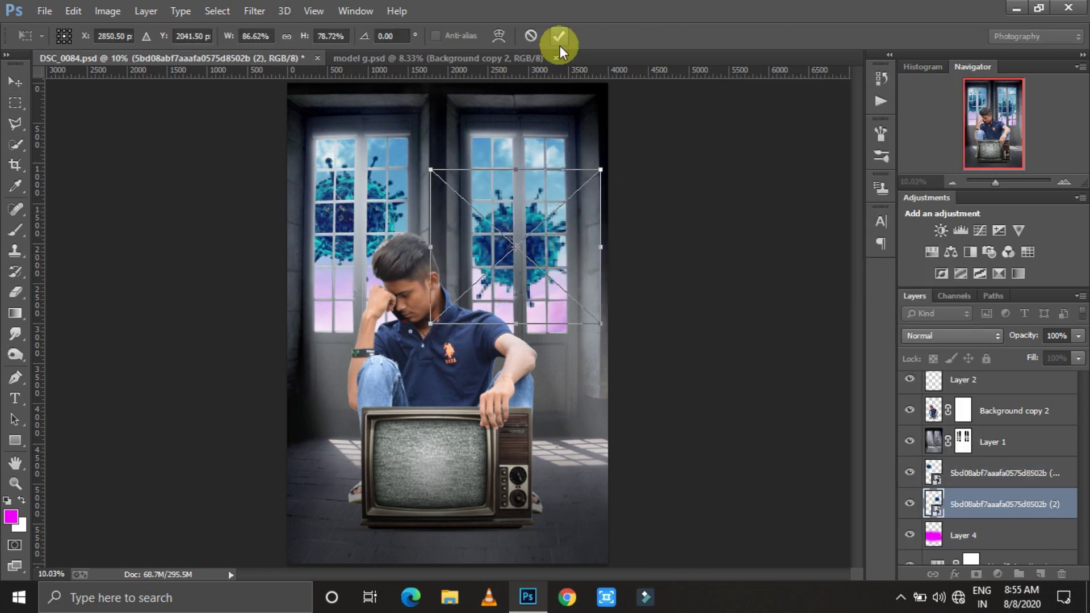
click(559, 36)
ctrl+click(352, 216)
key(ctrl+t)
drag(287, 165, 306, 178)
key(Return)
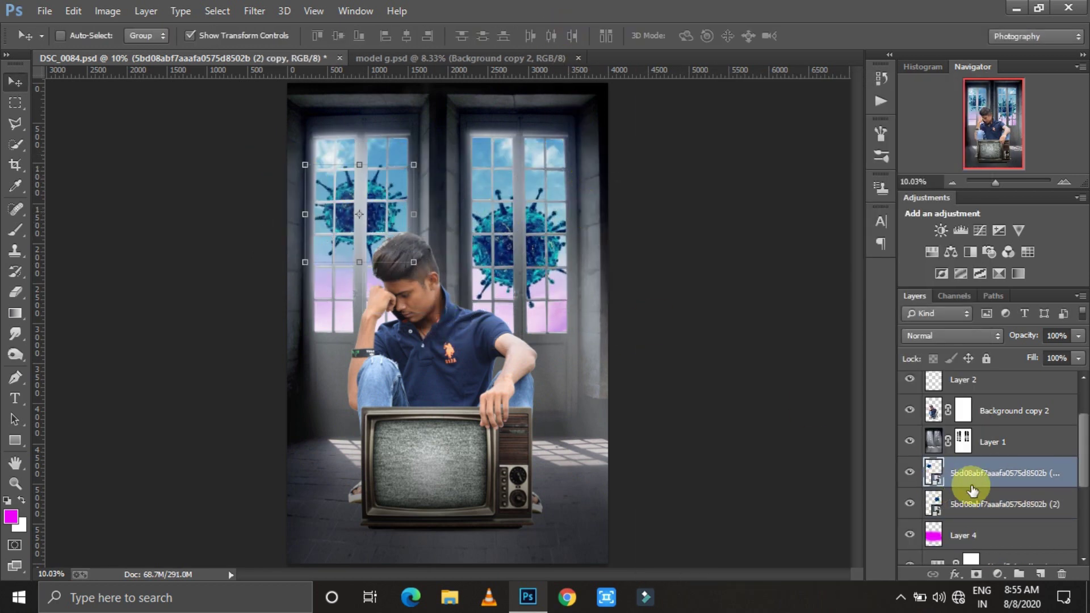
- Add a clipped Hue/Saturation at hue 162 to turn the left virus green
click(951, 252)
key(ctrl+alt+g)
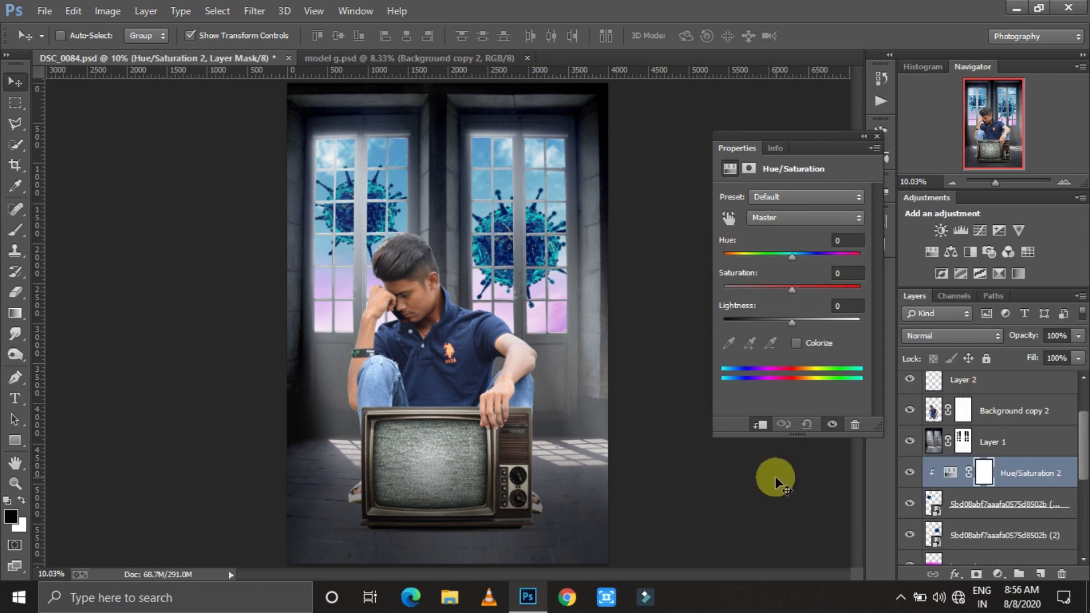
click(846, 240)
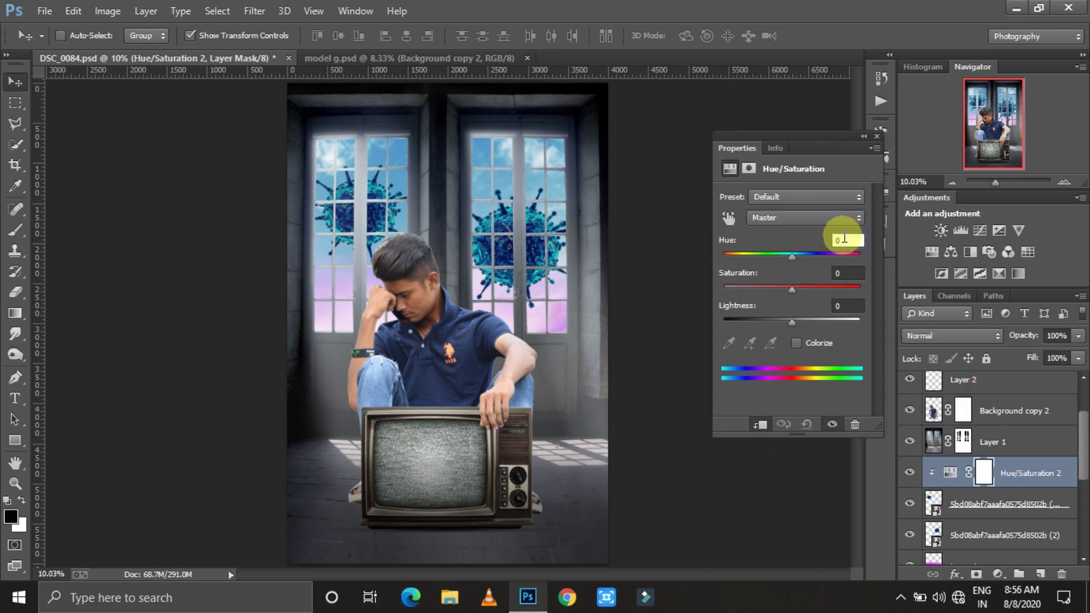
text(162)
mouse_move(856, 255)
mouse_down()
mouse_move(752, 257)
mouse_move(789, 256)
mouse_move(770, 286)
mouse_move(747, 285)
mouse_move(762, 286)
mouse_move(798, 382)
mouse_move(772, 325)
mouse_move(824, 327)
mouse_move(791, 255)
mouse_move(809, 255)
mouse_up()
click(779, 218)
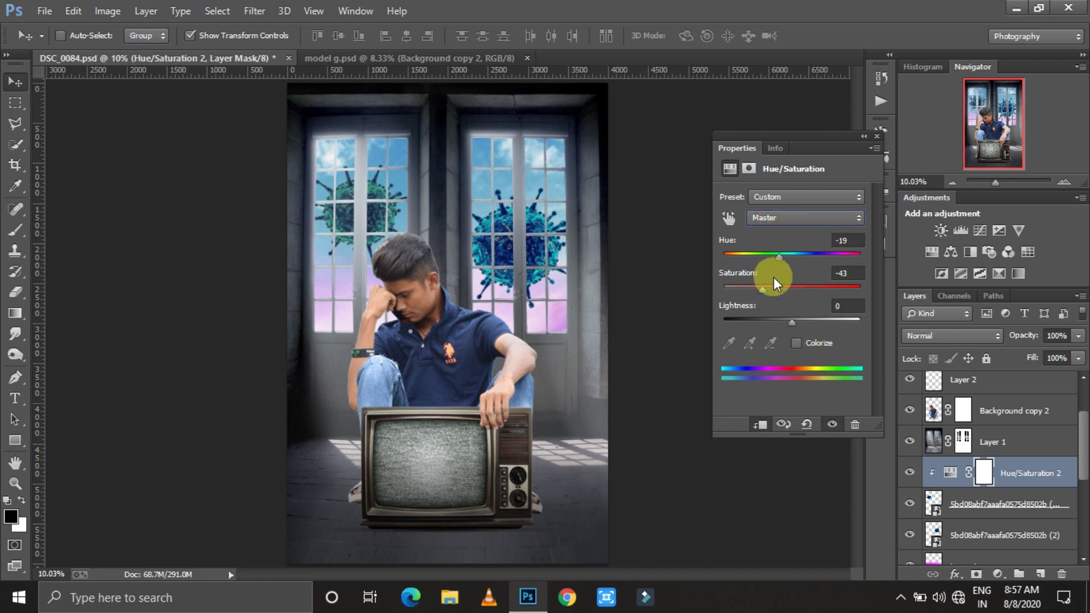
click(877, 226)
- Add a second Hue/Saturation that lowers saturation and shifts the right virus's hue
click(999, 535)
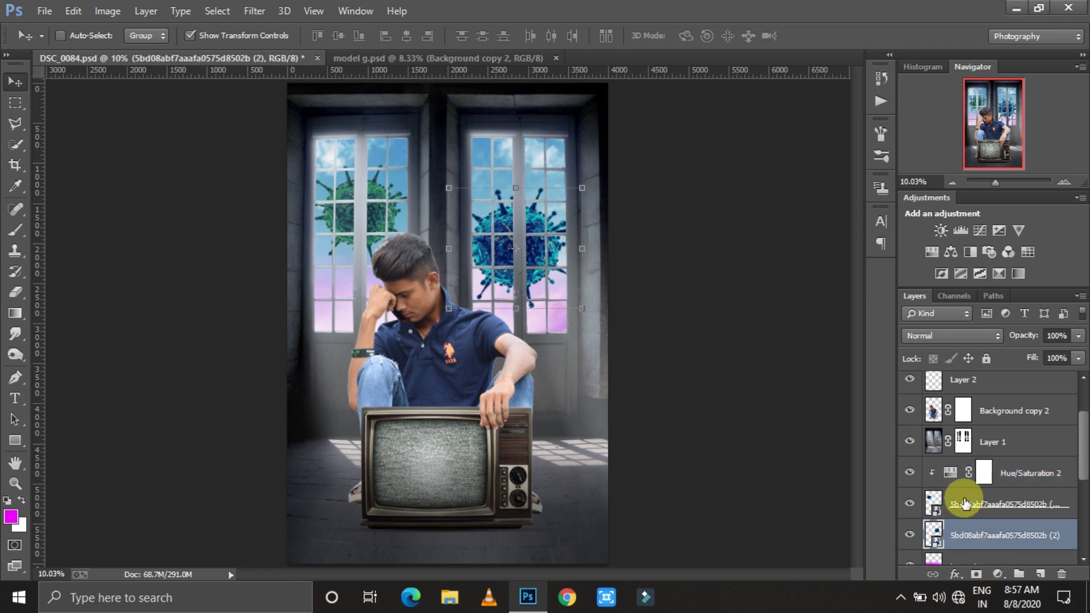
click(1004, 574)
click(965, 389)
drag(791, 290, 762, 290)
drag(792, 254, 768, 260)
click(876, 137)
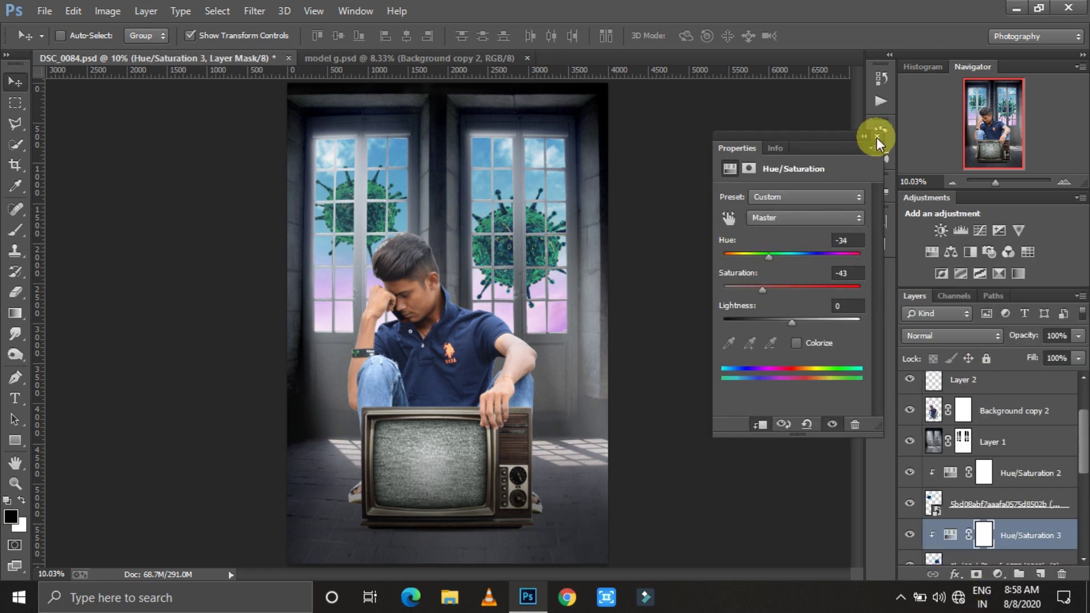
- Hide the right-window virus and move a duplicated virus layer into the right window
scroll(914, 477, down, 5)
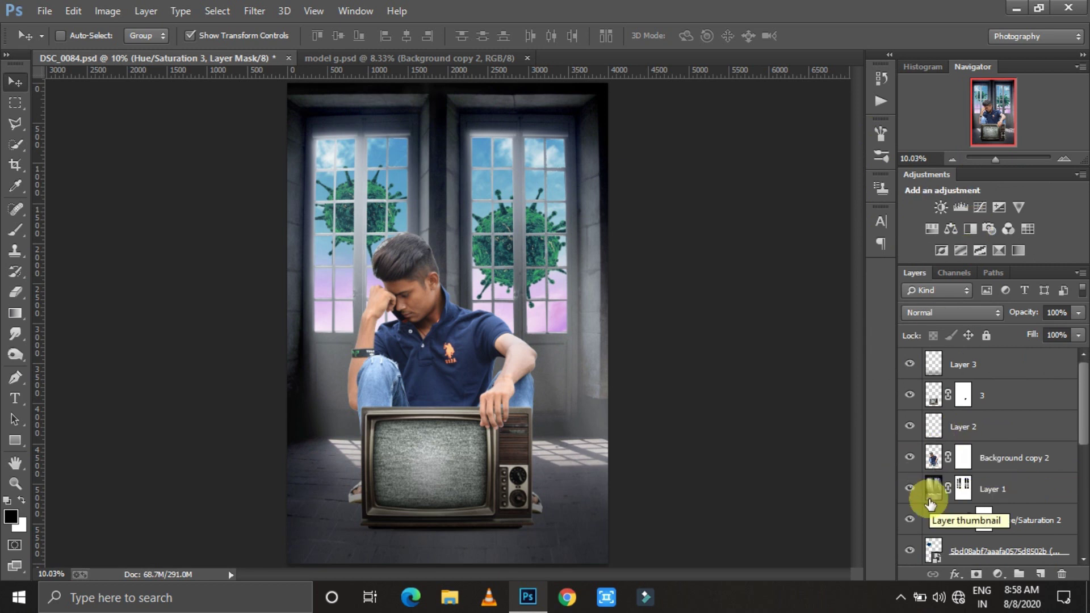
click(999, 396)
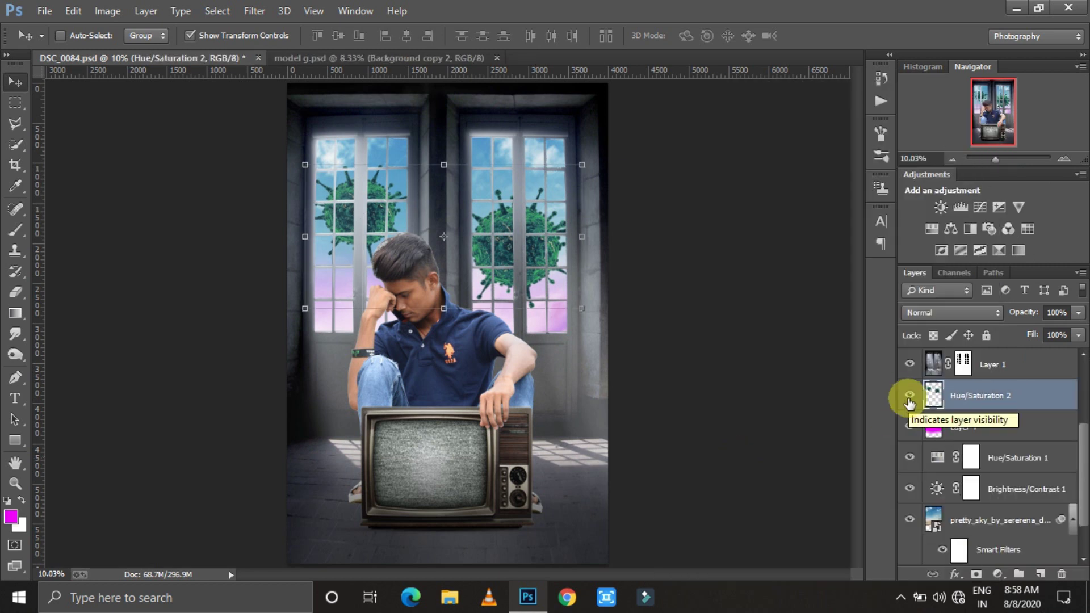
scroll(908, 409, up, 2)
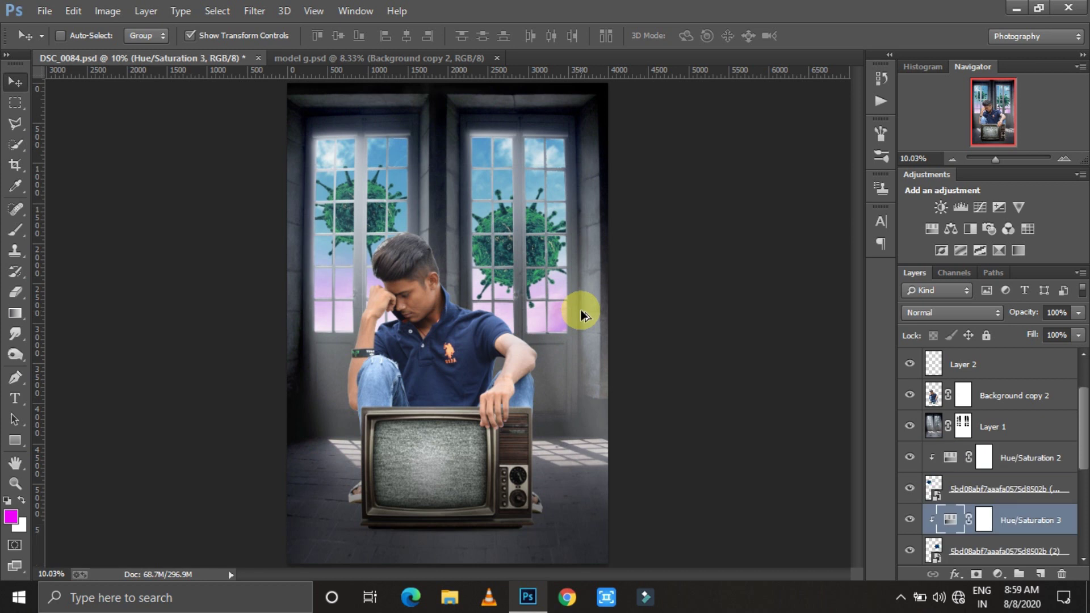
click(908, 457)
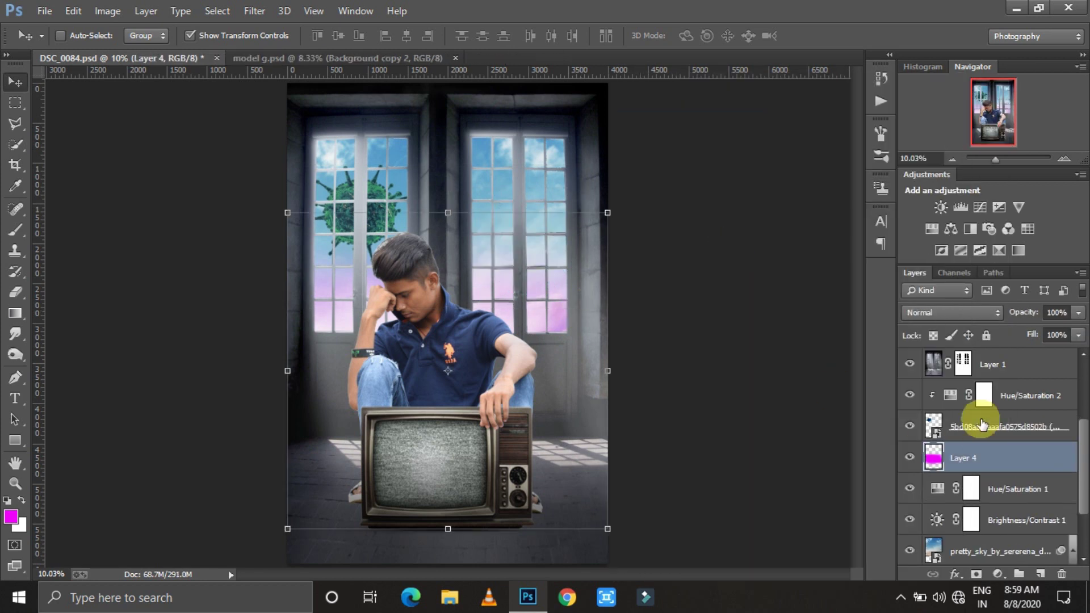
right_click(994, 396)
click(708, 142)
key(Return)
mouse_move(574, 302)
mouse_down()
mouse_move(532, 169)
mouse_move(316, 231)
mouse_up()
- Duplicate the virus again for the left window and group all three as 'virus 1'
right_click(994, 396)
click(708, 142)
click(676, 175)
key(ctrl+t)
key(Return)
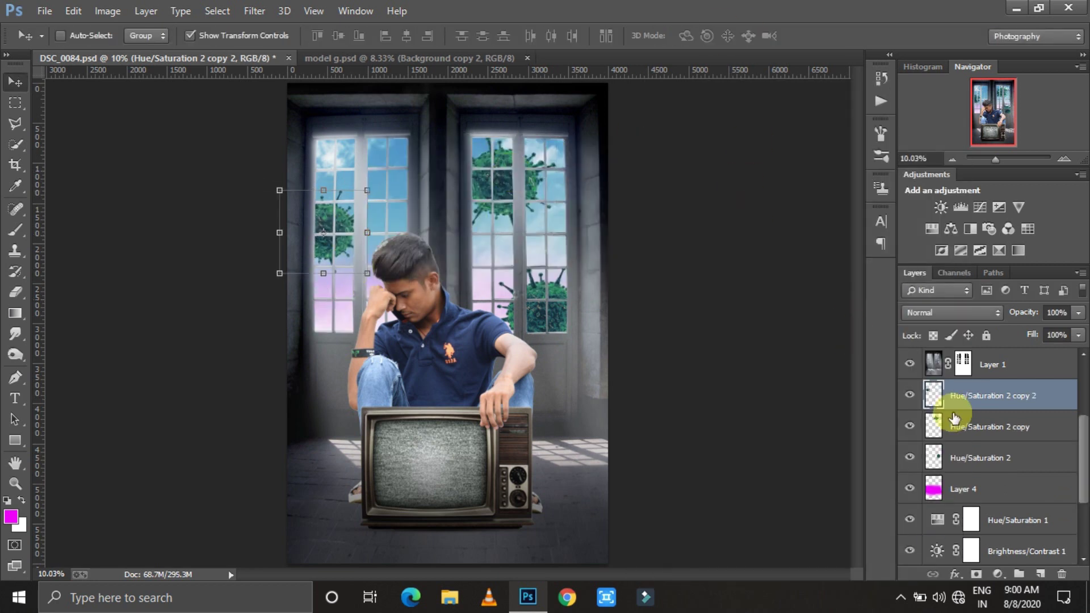
shift+click(965, 457)
key(ctrl+g)
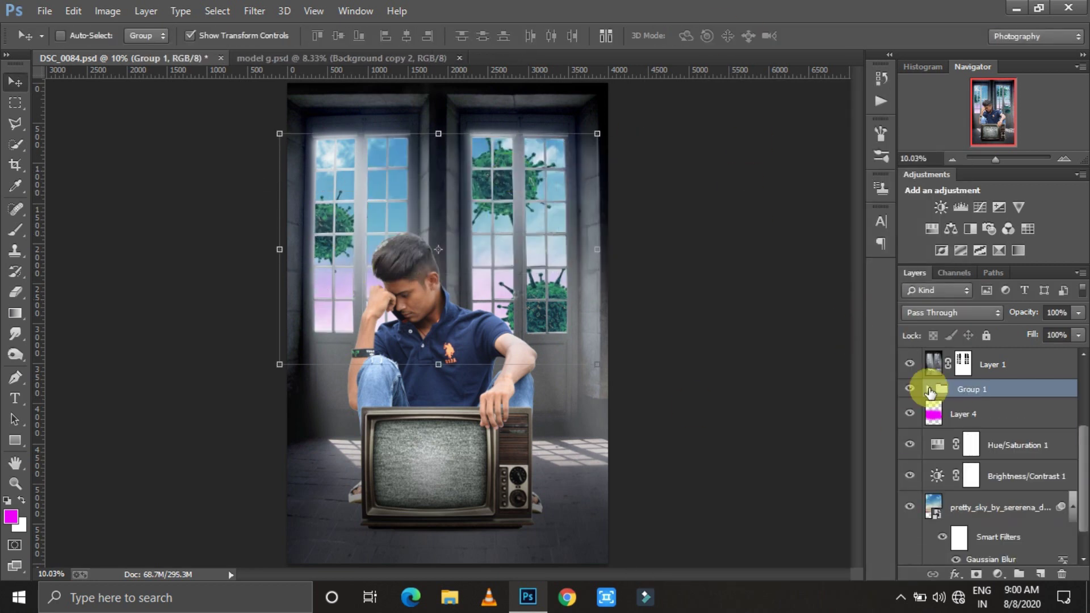
double_click(974, 389)
text(virus)
key(Return)
click(997, 574)
- Set the clipped Brightness/Contrast on virus 1 to brightness 61 and contrast 34
click(971, 280)
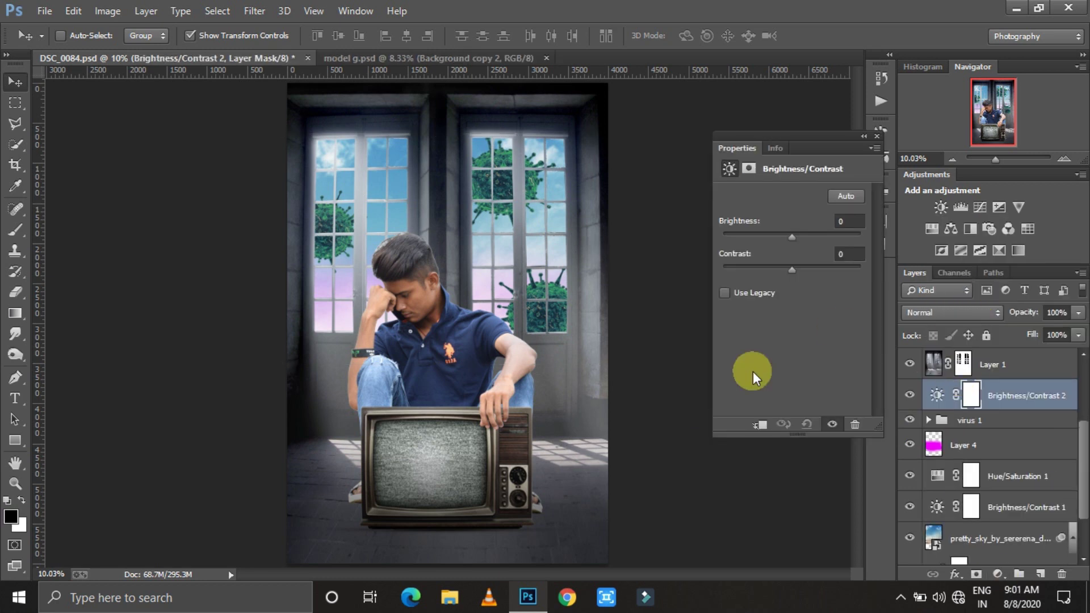
click(848, 222)
text(61)
key(Tab)
text(34)
click(758, 429)
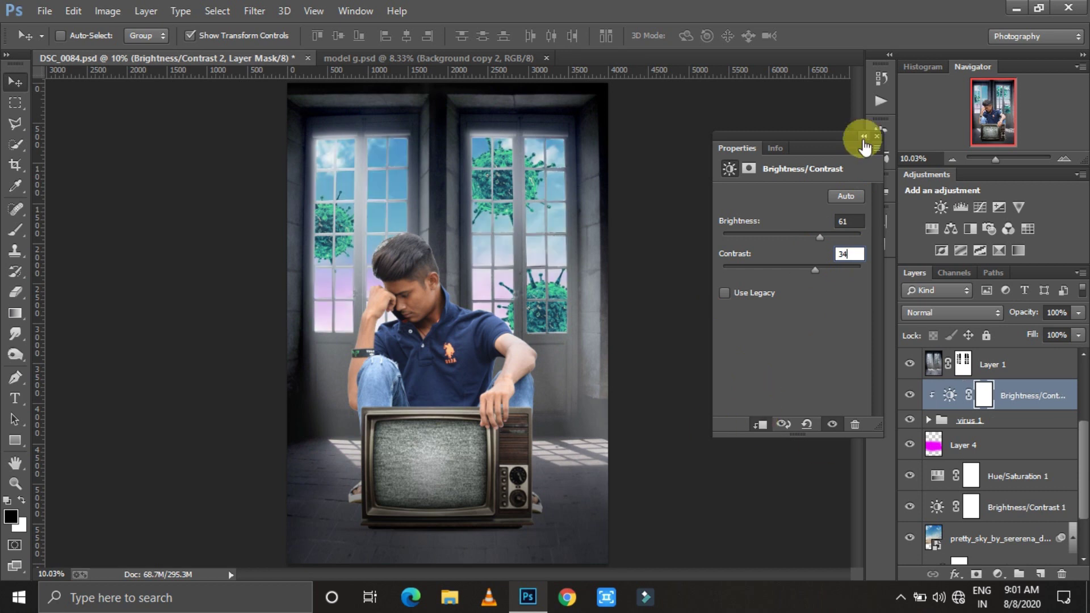
click(758, 429)
click(702, 301)
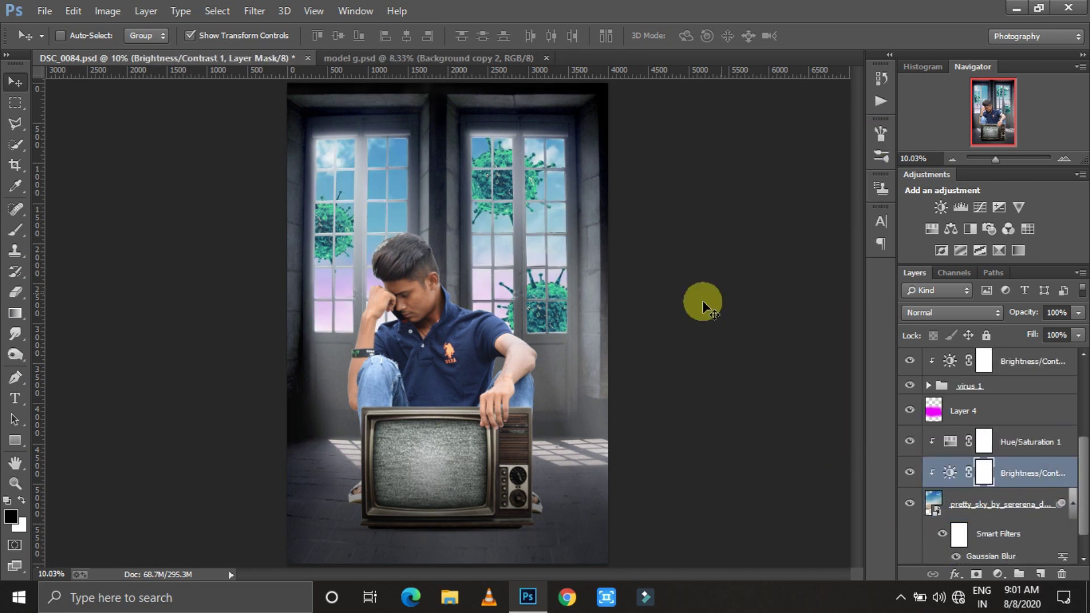
scroll(1029, 509, up, 3)
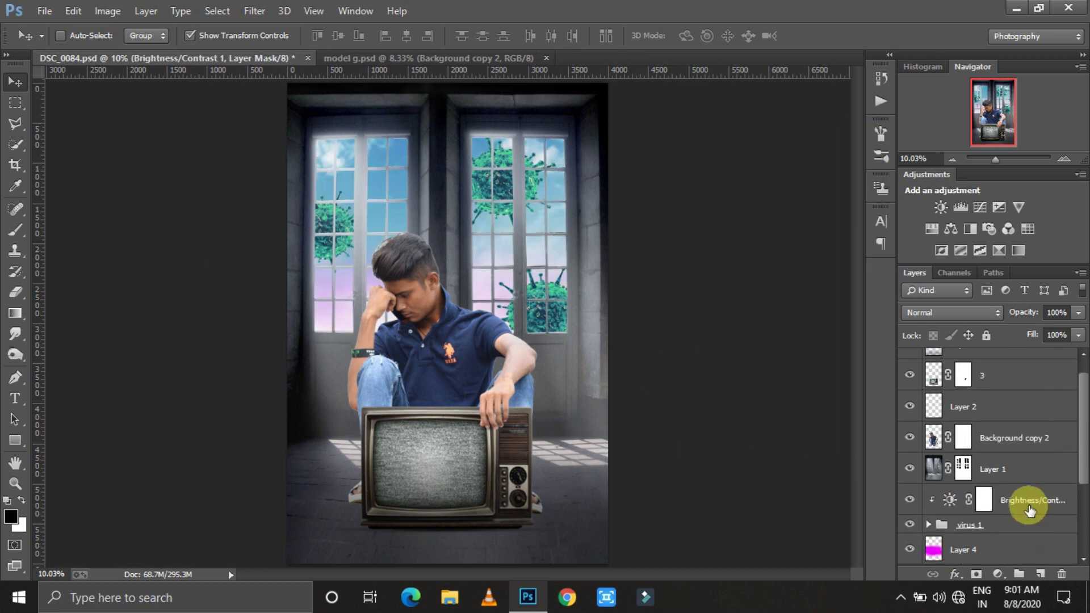
- Add another Brightness/Contrast adjustment with brightness -105
click(997, 574)
click(990, 282)
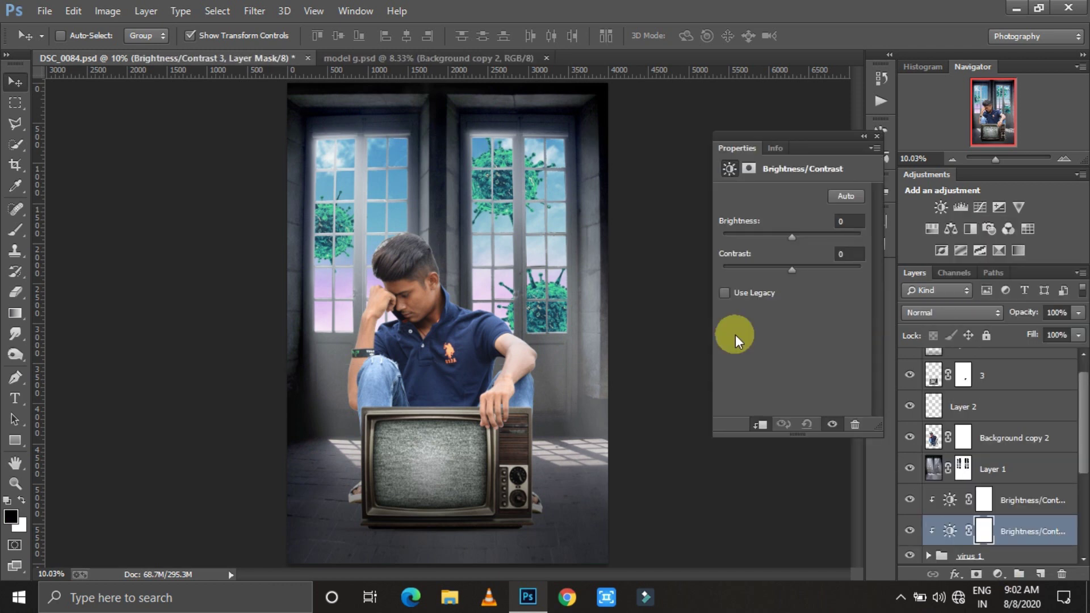
click(846, 221)
text(-105)
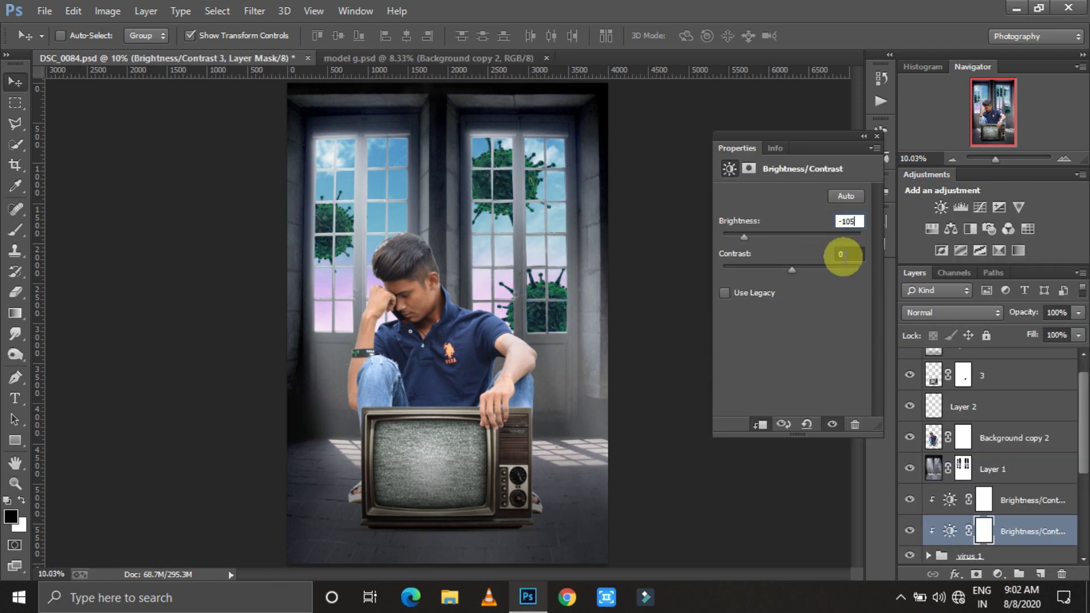
text(-13)
key(Return)
click(876, 136)
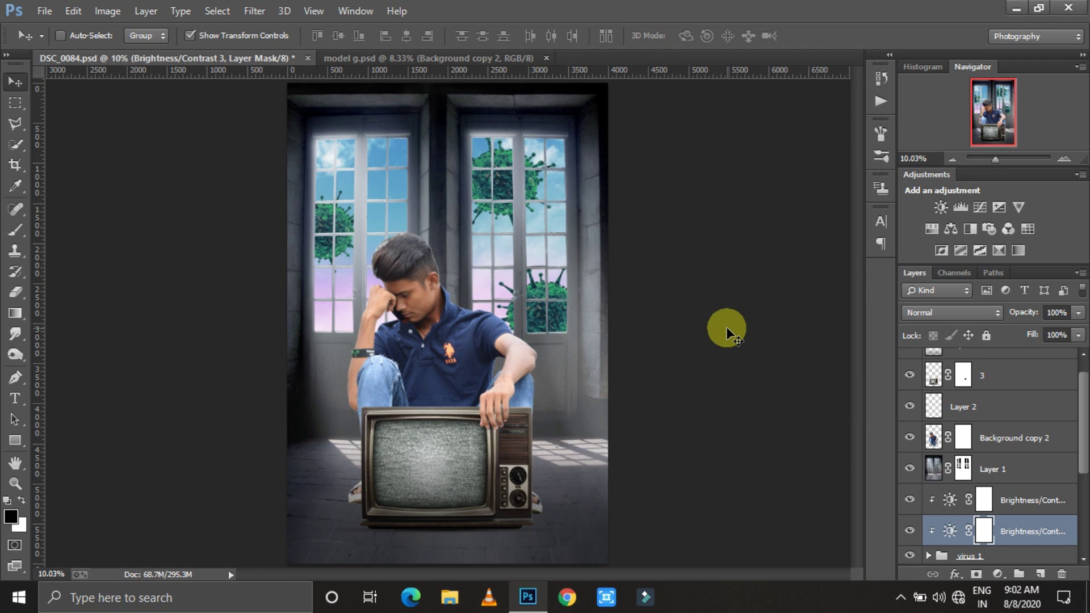
- Invert the -105 adjustment's mask and paint white over chosen virus areas
scroll(999, 468, down, 2)
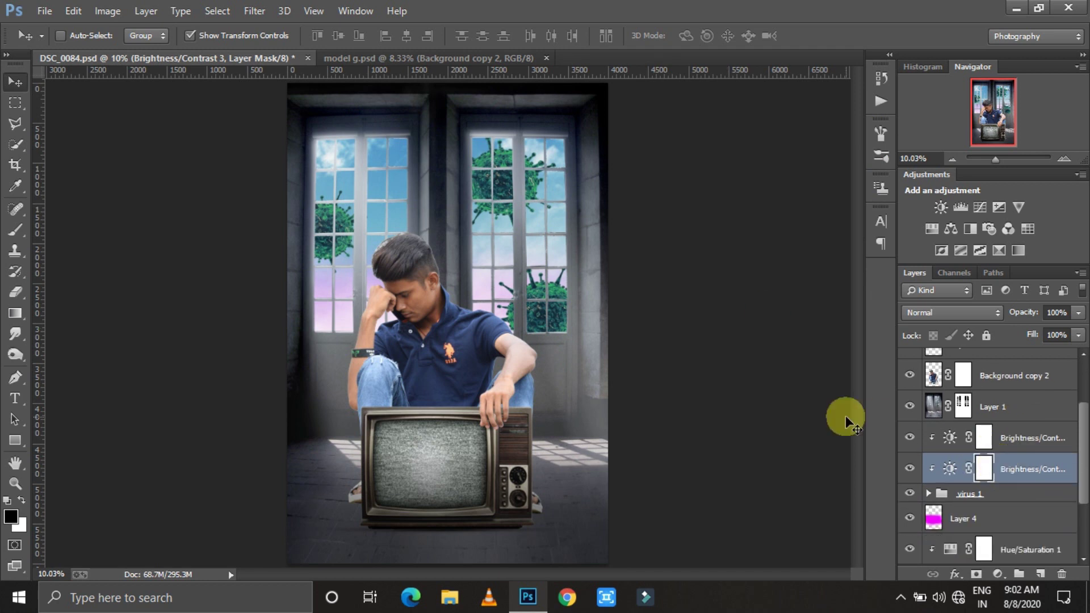
key(ctrl+i)
key(b)
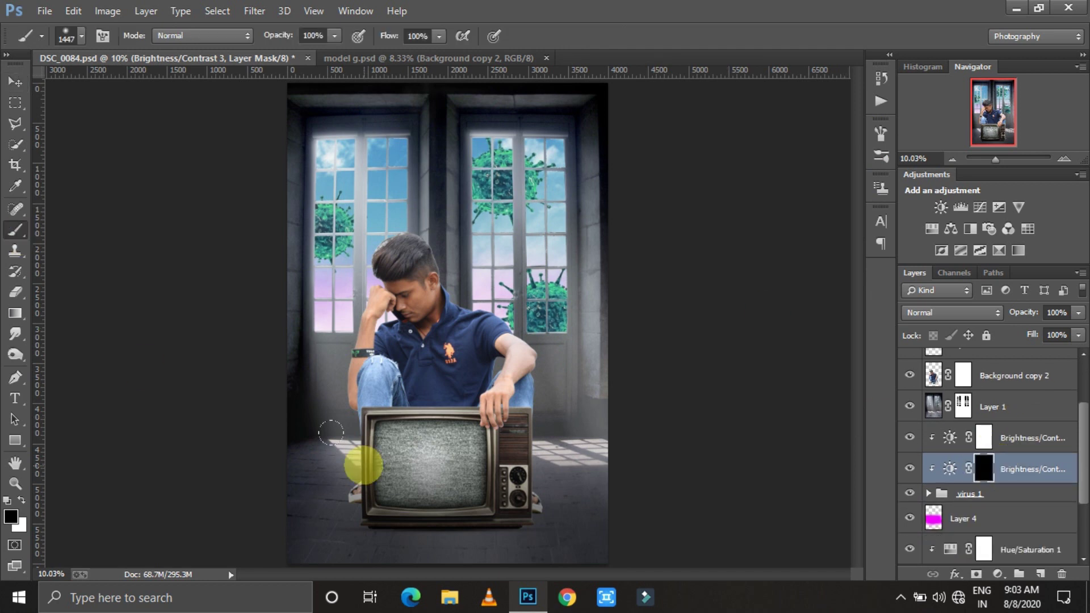
key(x)
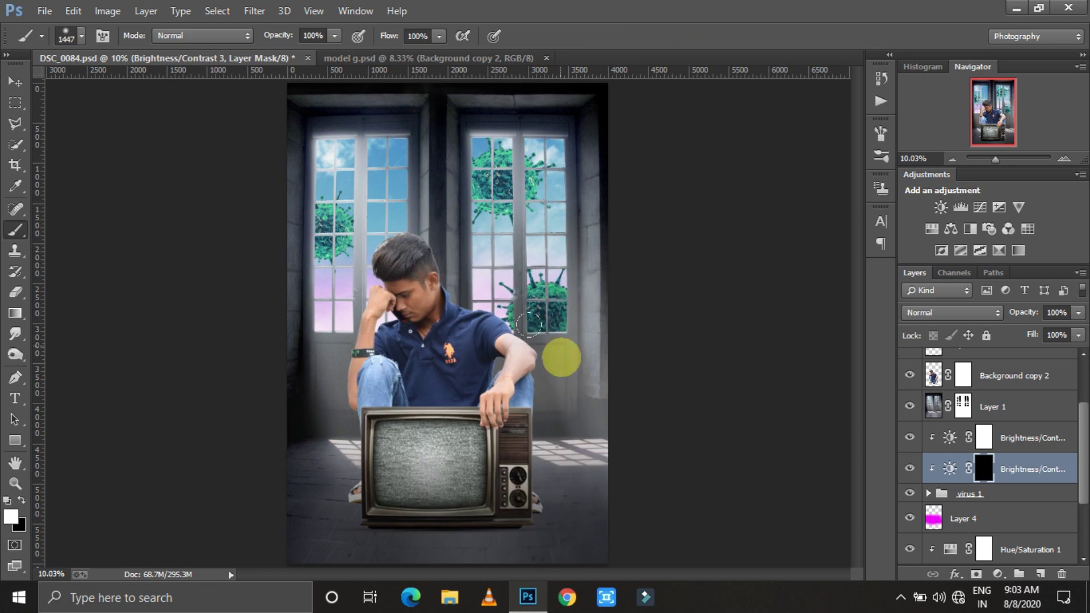
drag(485, 270, 439, 247)
key(x)
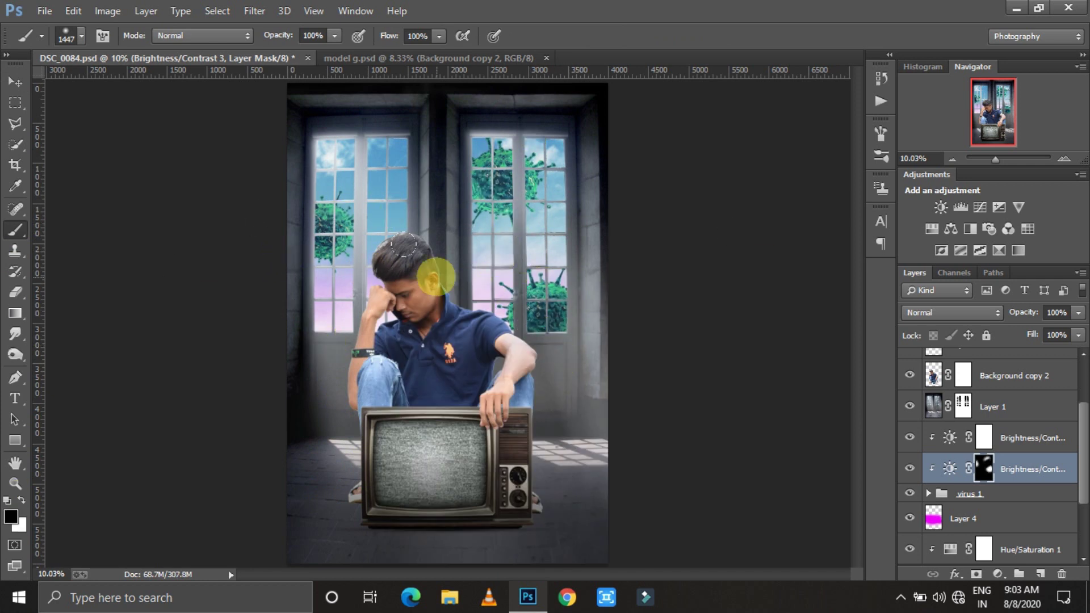
ctrl+click(316, 391)
- Add a Brightness/Contrast clipped to Layer 1 with brightness -150 and contrast 28
key(v)
click(909, 406)
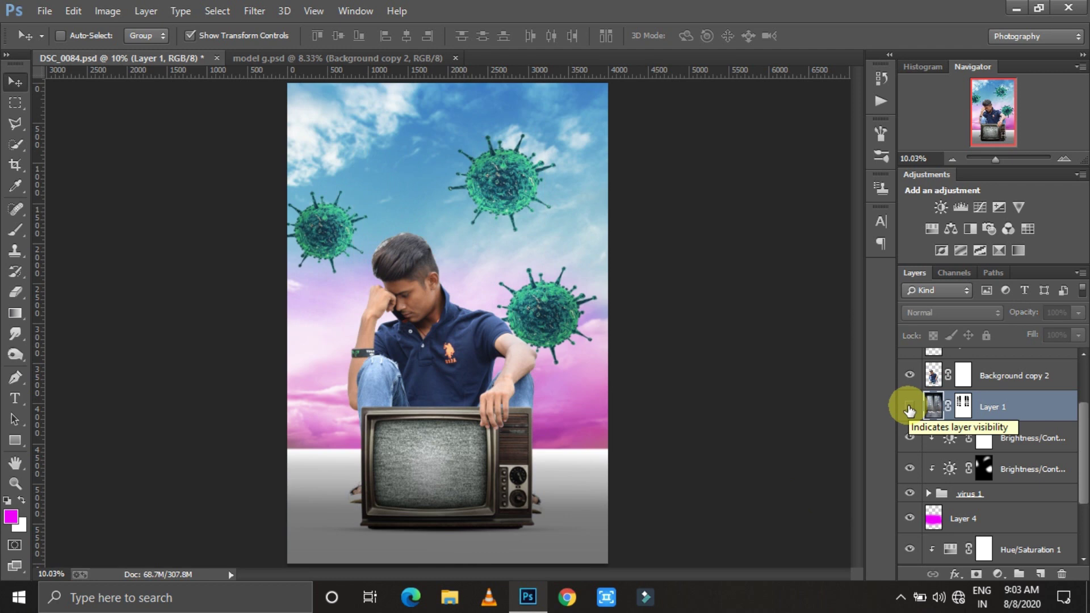
click(997, 574)
click(988, 285)
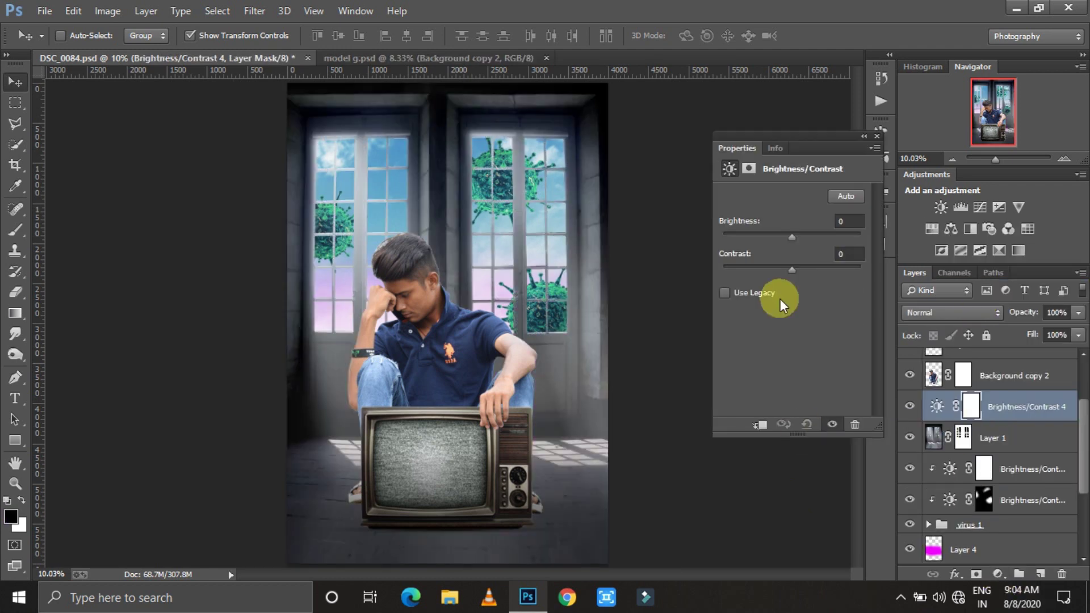
click(760, 425)
click(790, 238)
text(-150)
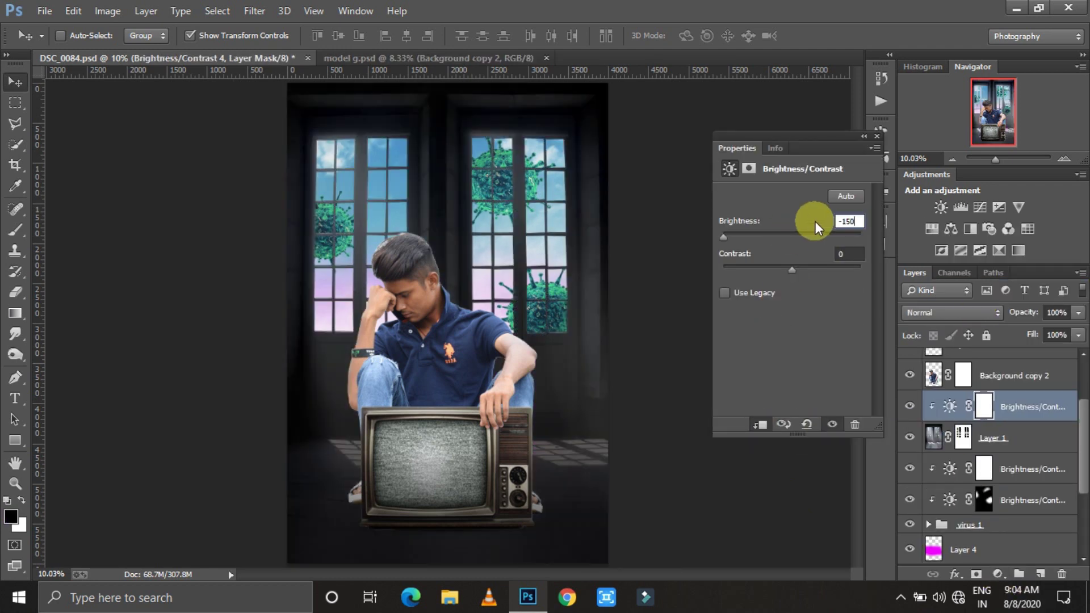
key(Tab)
text(28)
click(794, 339)
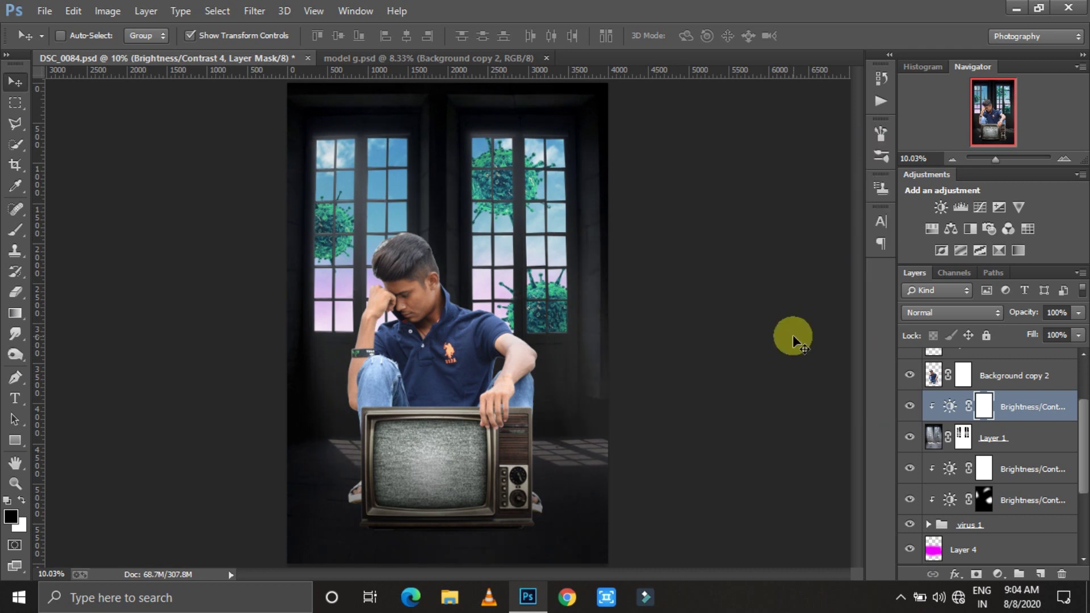
- Invert its mask and paint the room's borders with a low-opacity white brush at 90 flow
click(984, 407)
key(ctrl+i)
click(16, 229)
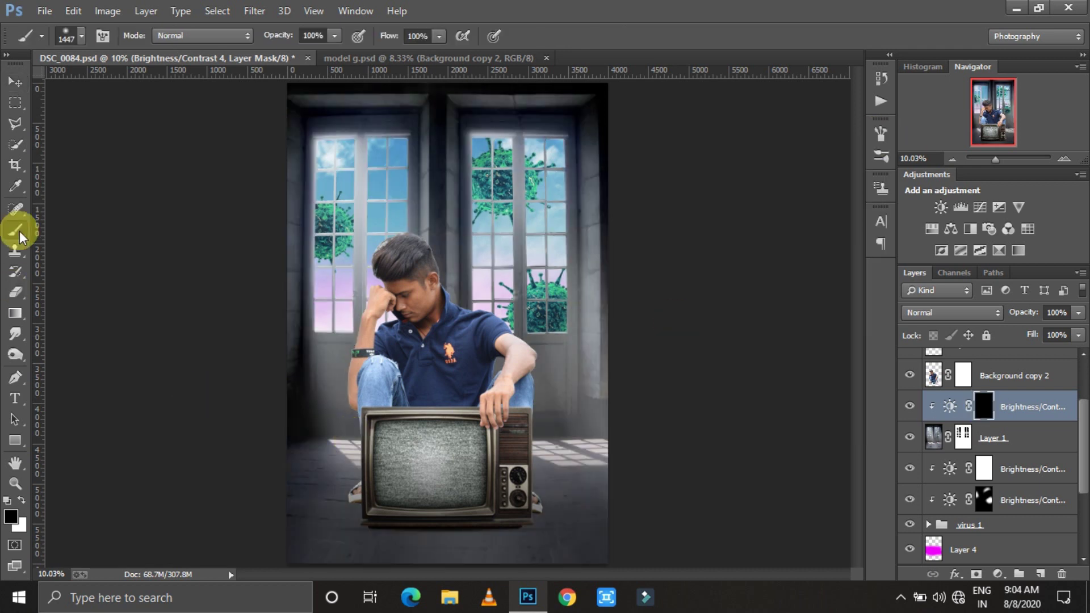
click(24, 503)
drag(335, 36, 327, 58)
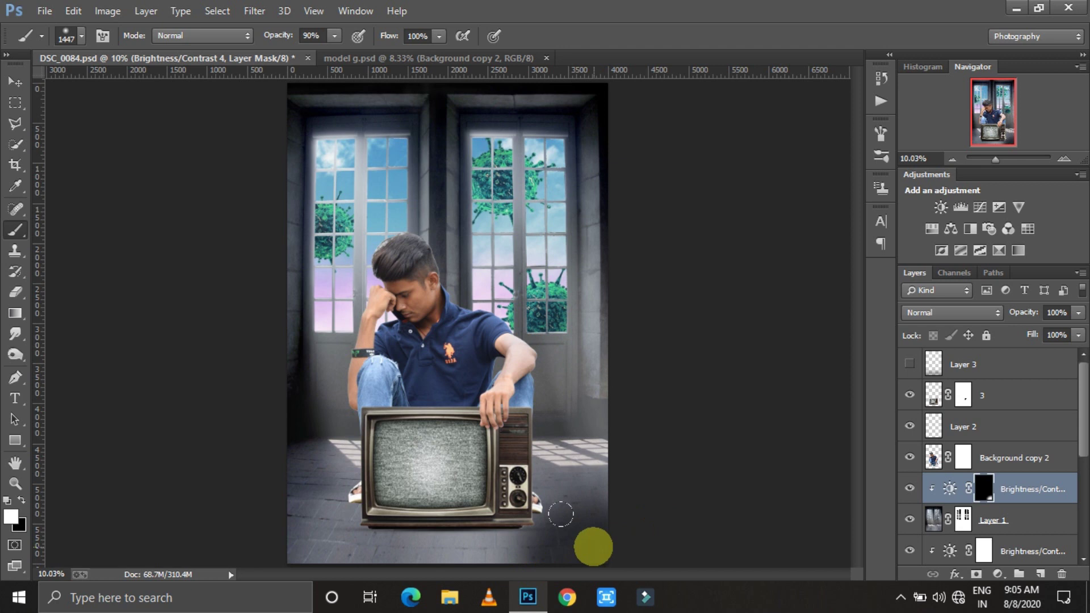
click(397, 37)
text(90)
click(299, 40)
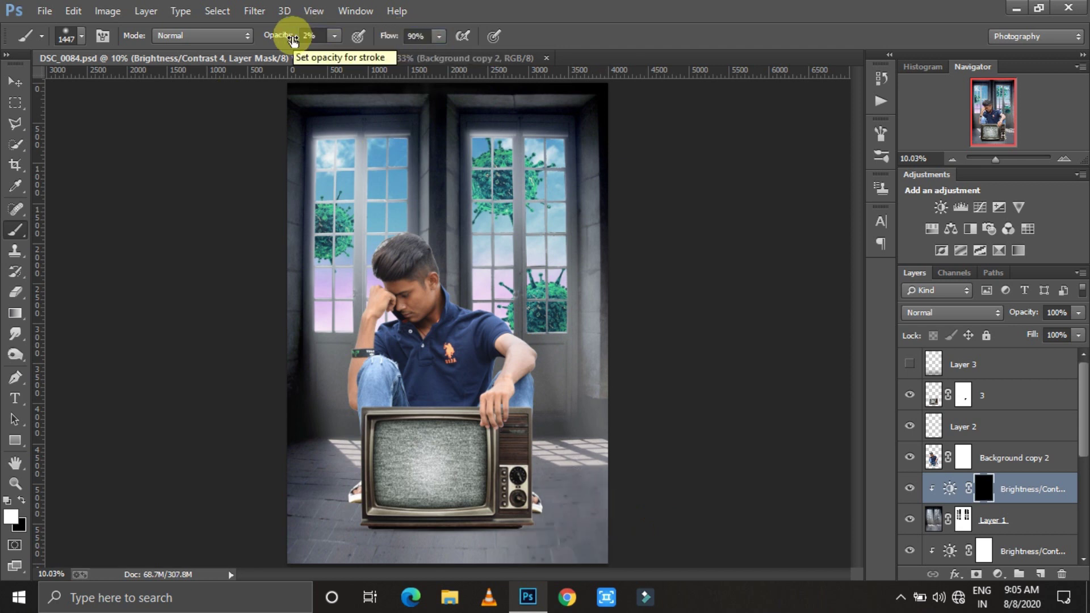
drag(995, 159, 992, 160)
text(3)
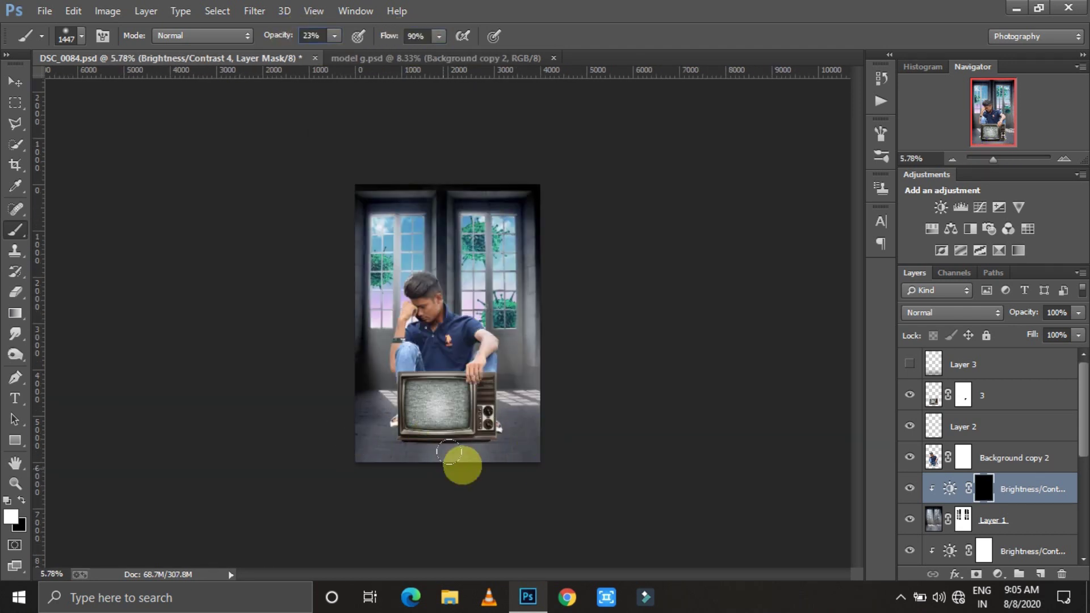
drag(449, 451, 345, 388)
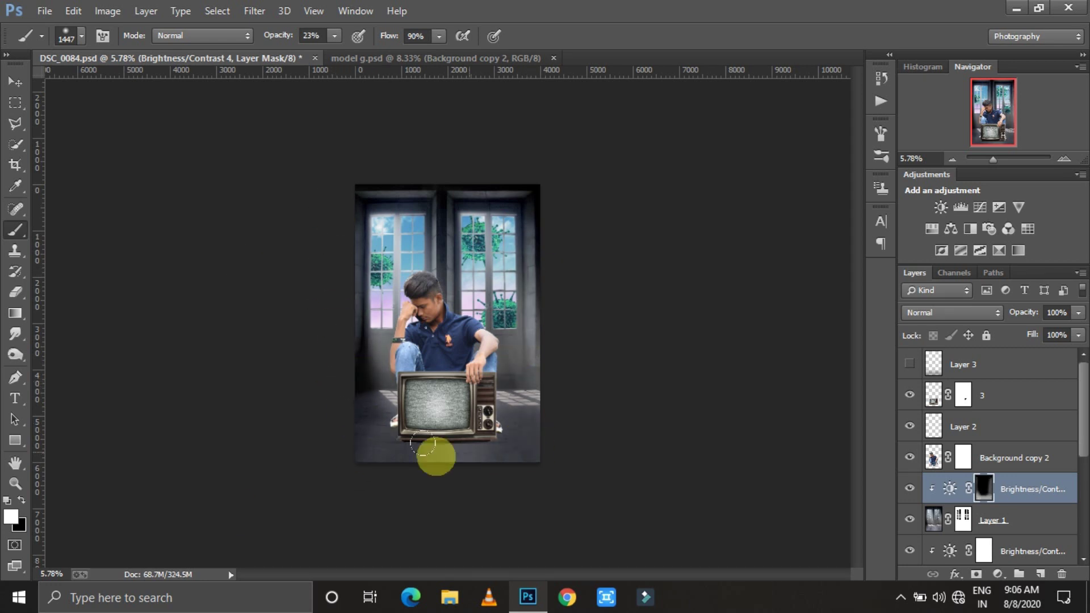
click(16, 82)
- Add a new layer above the room adjustment and paint a black shadow under the TV
click(1039, 357)
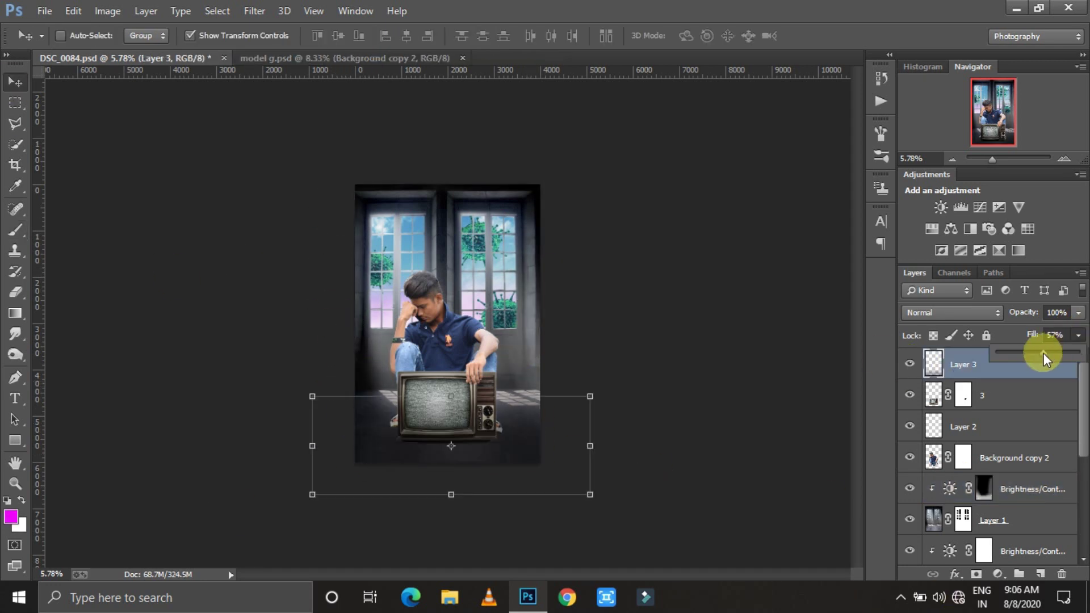
click(1016, 426)
click(988, 463)
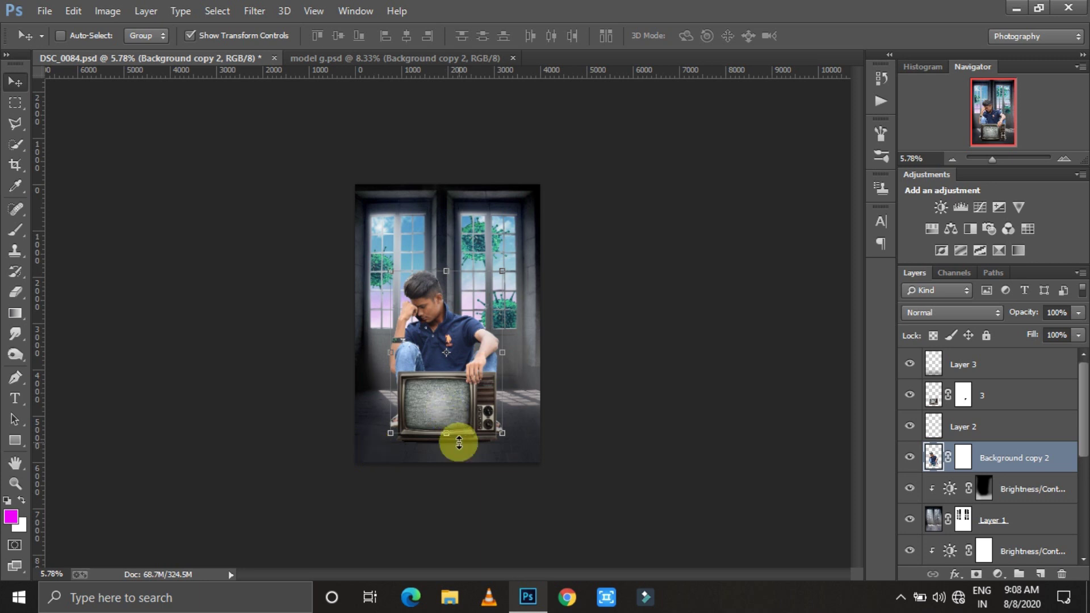
click(1003, 481)
click(1039, 574)
click(15, 230)
click(11, 515)
click(1062, 75)
scroll(364, 308, up, 5)
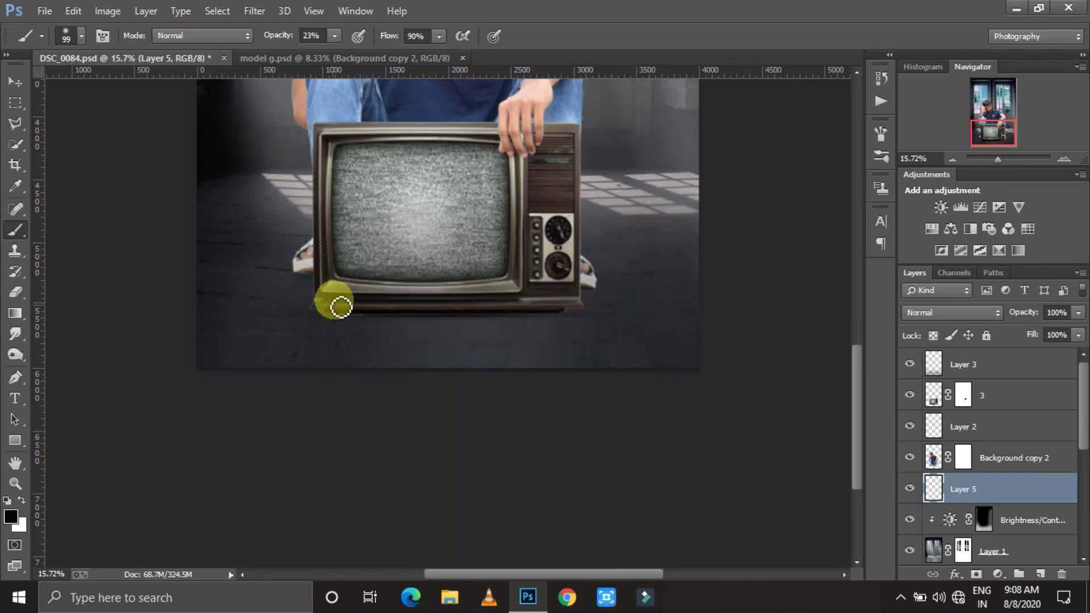
key(ctrl+bracketright)
- Soften the shadow with a 57.8 px Gaussian Blur
click(254, 10)
click(500, 291)
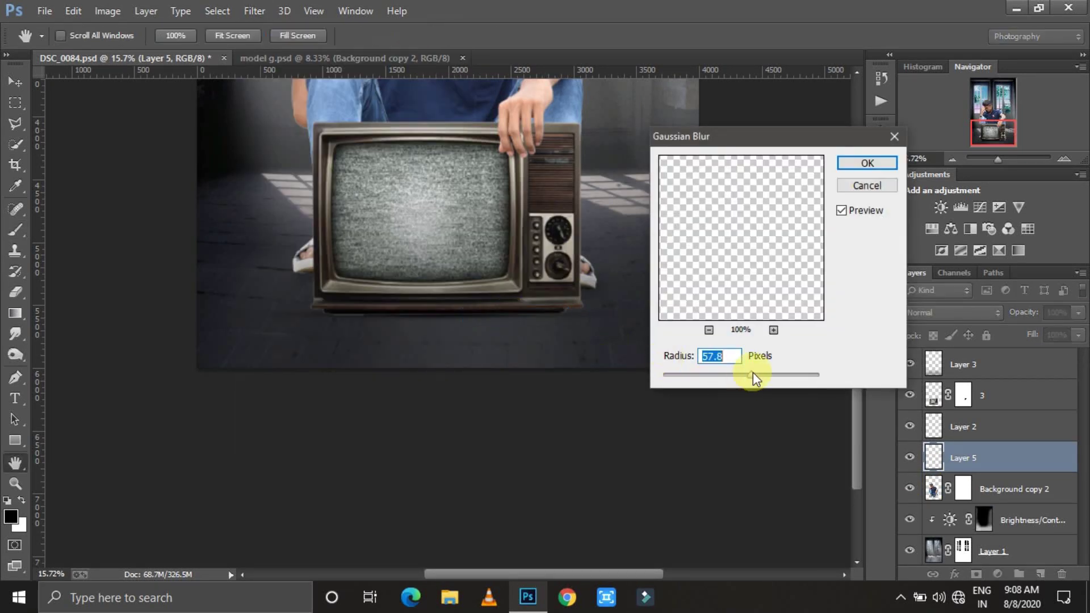
key(Return)
click(964, 489)
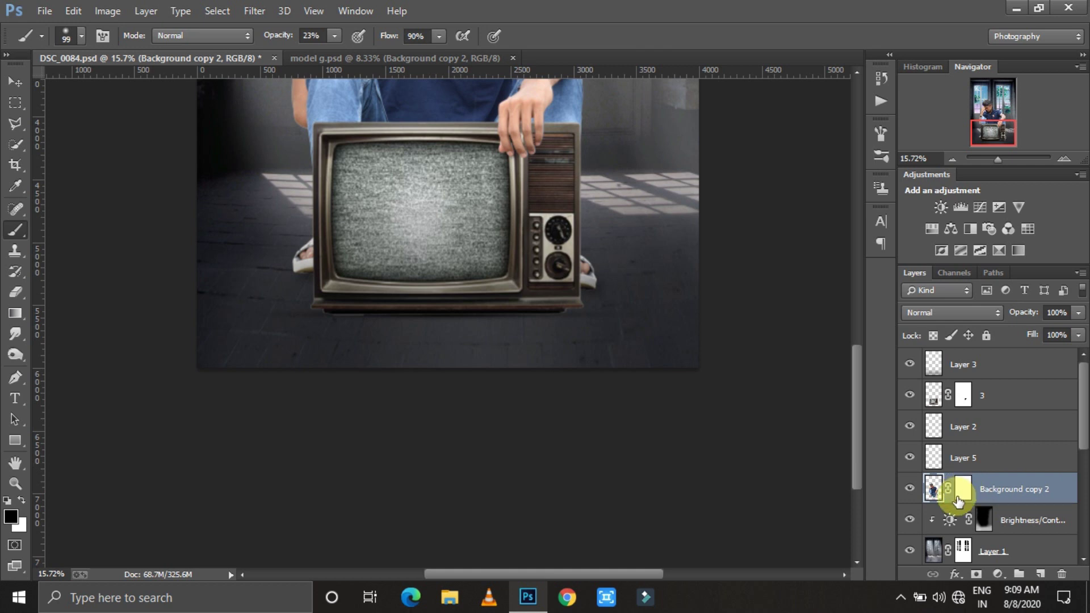
scroll(389, 214, up, 3)
scroll(442, 376, up, 2)
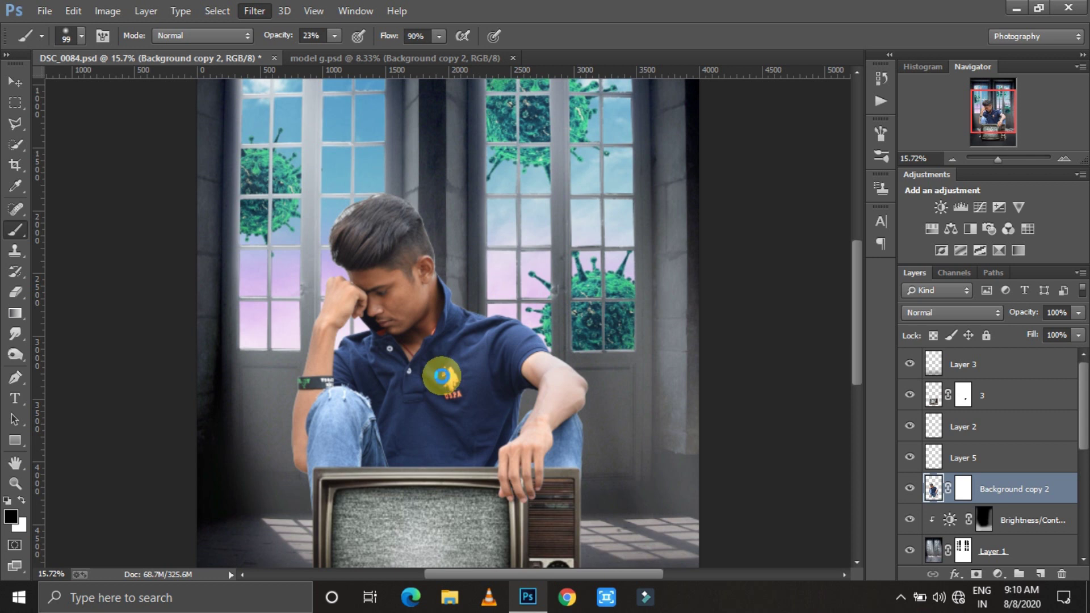
- Tone the boy layer in Camera Raw: shadows +50, blacks +43, clarity +21, oranges saturation -32
key(ctrl+shift+a)
drag(957, 383, 959, 383)
drag(957, 433, 1006, 458)
drag(958, 506, 995, 507)
scroll(975, 436, down, 3)
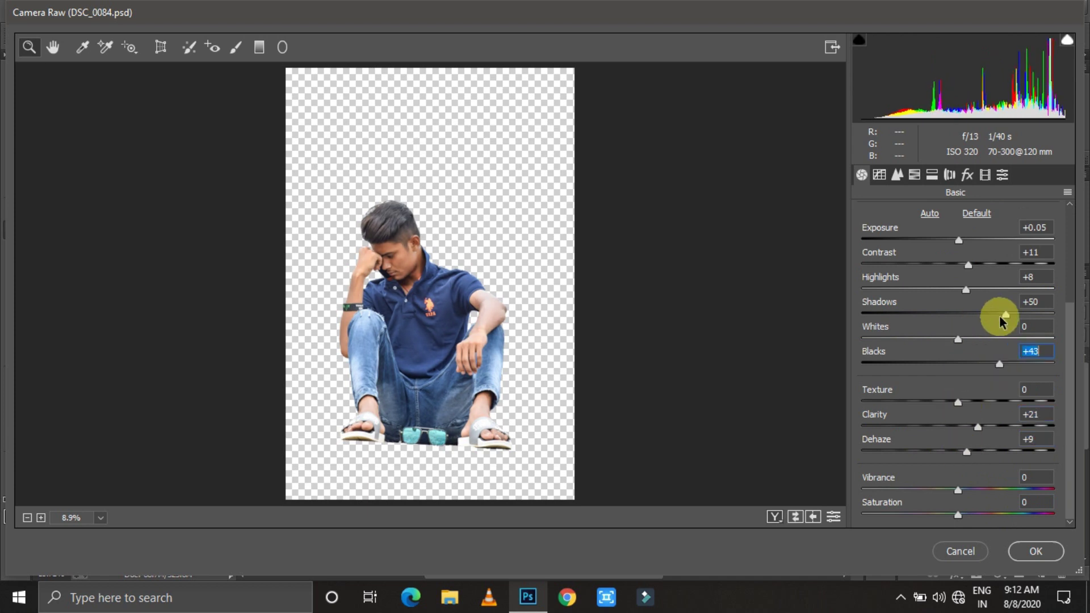
click(880, 174)
drag(1064, 283, 1048, 284)
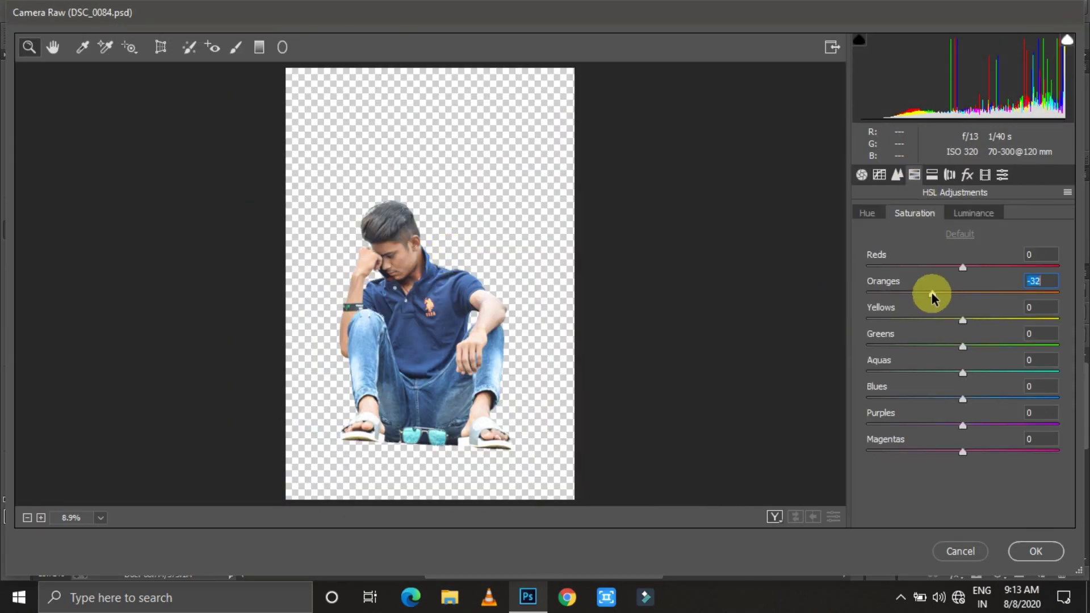
click(1045, 551)
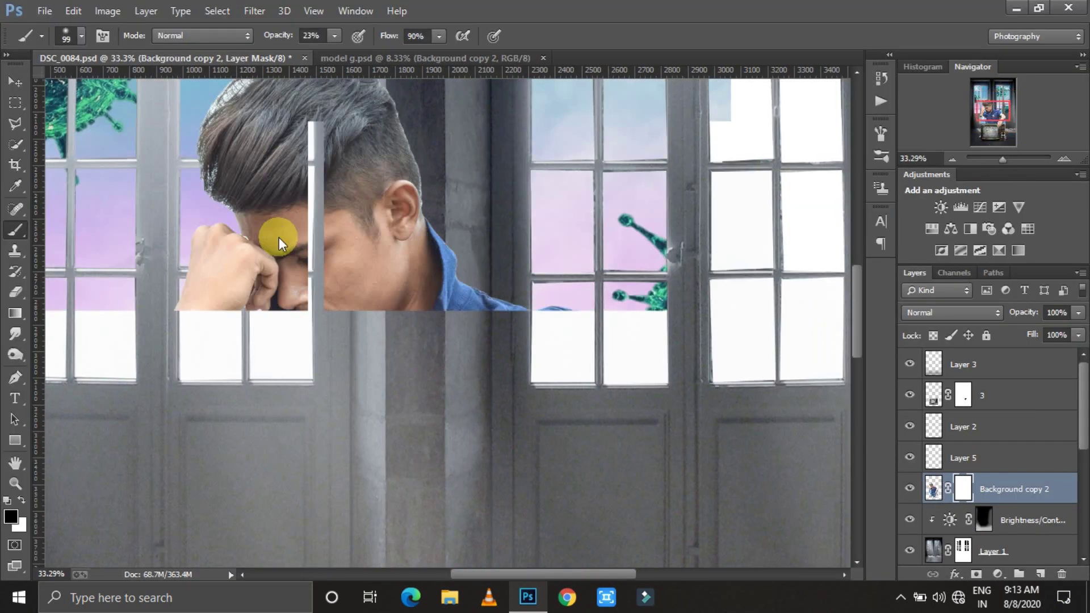
- Paint black on Background copy 2's mask to remove the hair fringe at the head's edge
drag(997, 159, 1003, 159)
drag(567, 574, 545, 573)
right_click(405, 383)
double_click(406, 384)
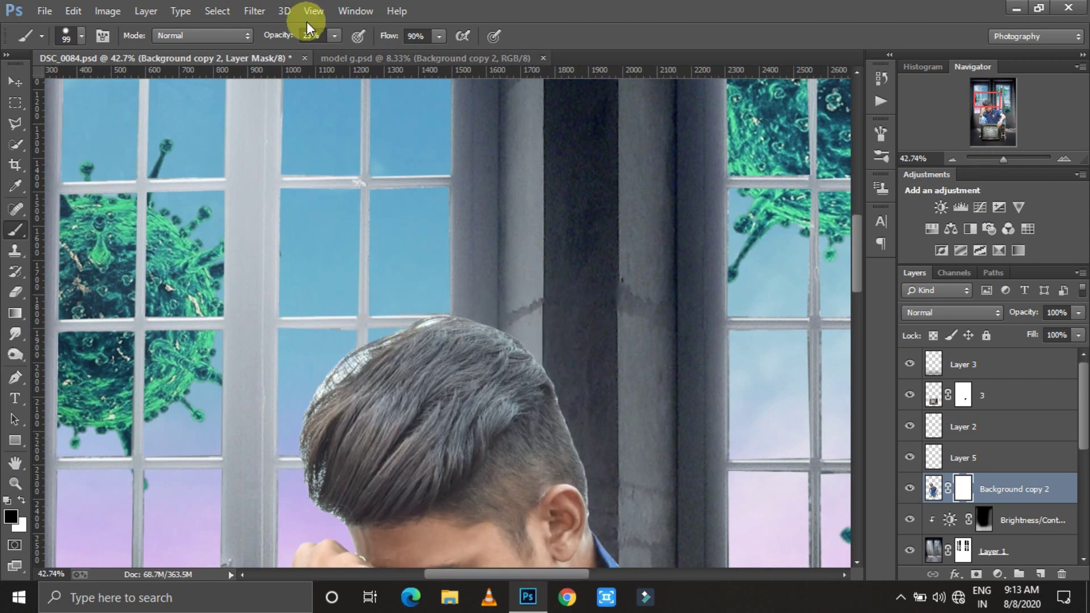
drag(345, 347, 330, 354)
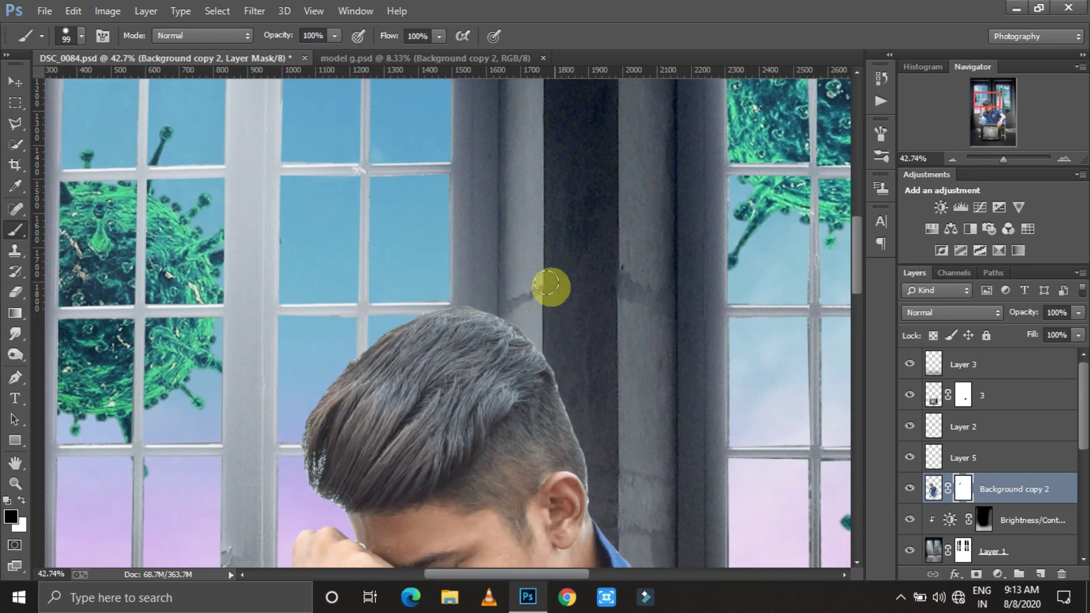
drag(1002, 159, 997, 159)
- Apply the boy's layer mask and duplicate him as Background copy 3
right_click(963, 488)
click(925, 377)
key(ctrl+j)
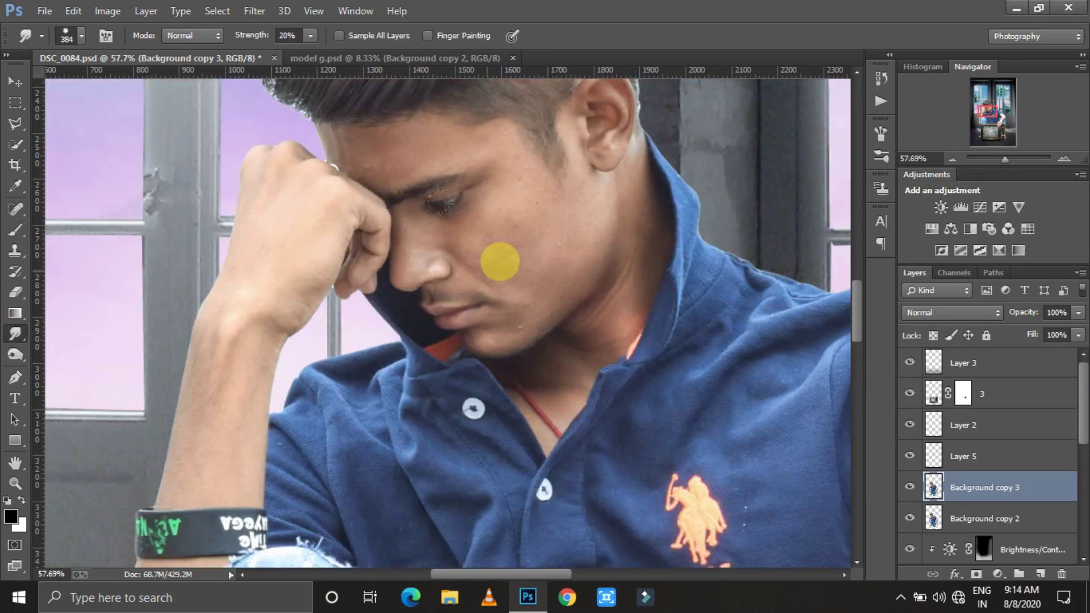
scroll(499, 255, up, 5)
scroll(591, 224, down, 2)
- Smudge the boy's skin with the brush resized to 103, then 62 px
right_click(547, 264)
click(546, 264)
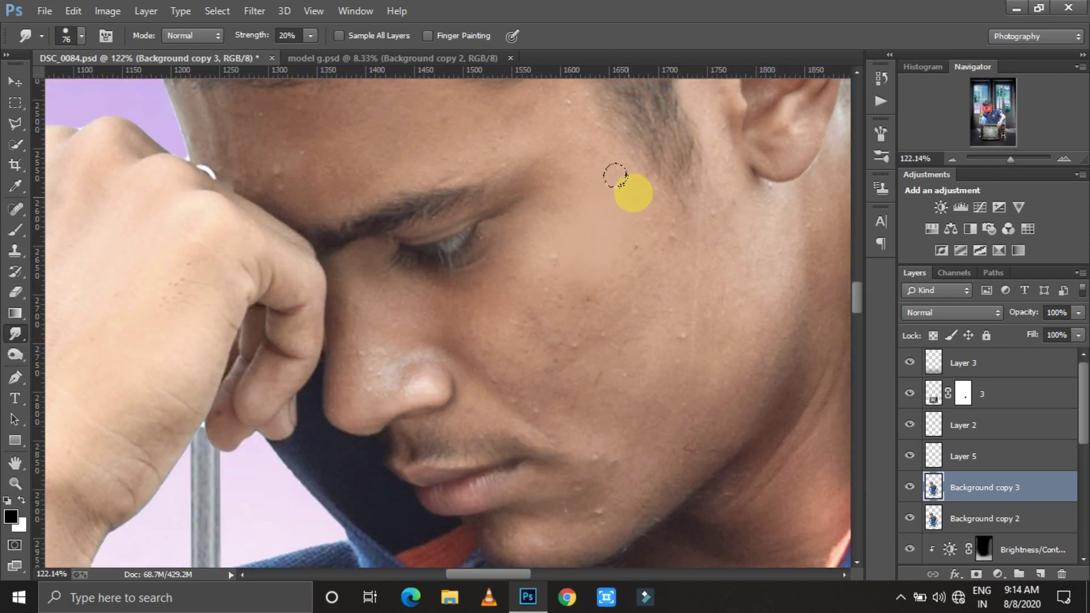
scroll(574, 340, down, 3)
right_click(630, 283)
mouse_move(733, 305)
mouse_down()
mouse_move(744, 306)
mouse_move(669, 317)
mouse_up()
click(749, 150)
scroll(585, 426, down, 2)
right_click(610, 281)
click(514, 371)
scroll(511, 227, up, 2)
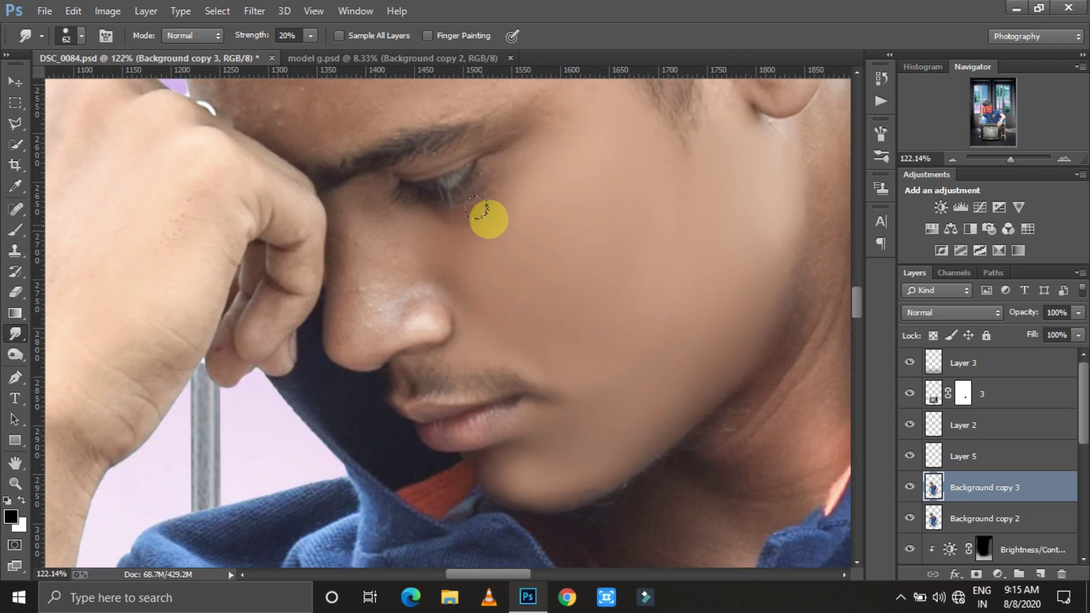
scroll(579, 245, up, 1)
scroll(619, 283, up, 1)
drag(525, 574, 494, 574)
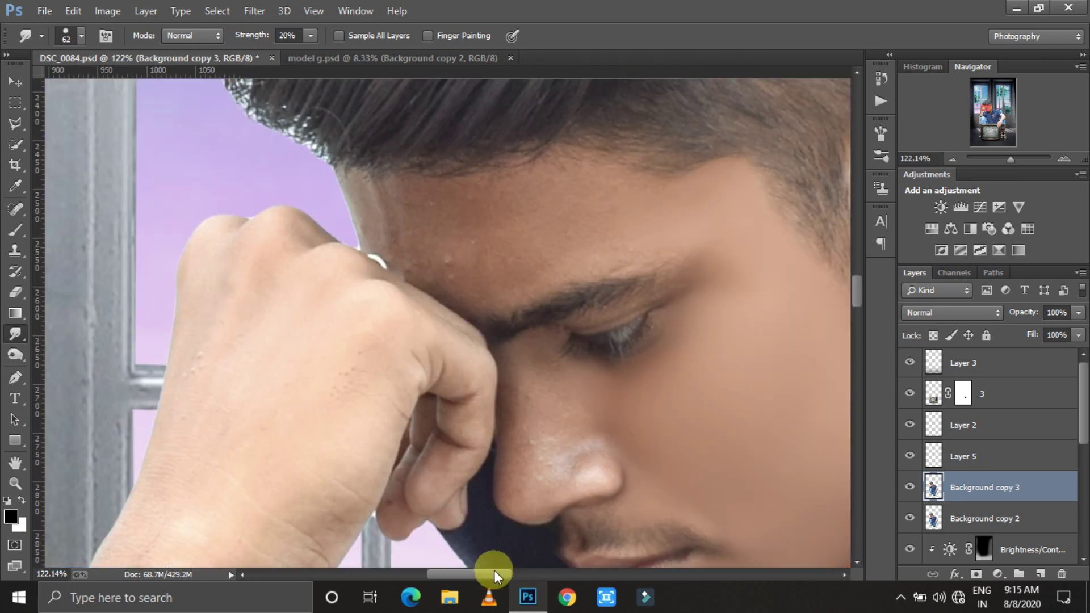
- Resize the smudge brush to 97, then 48 px, and smooth the nose's speckled highlight
scroll(531, 463, down, 1)
scroll(529, 461, right, 3)
scroll(529, 461, up, 1)
right_click(341, 256)
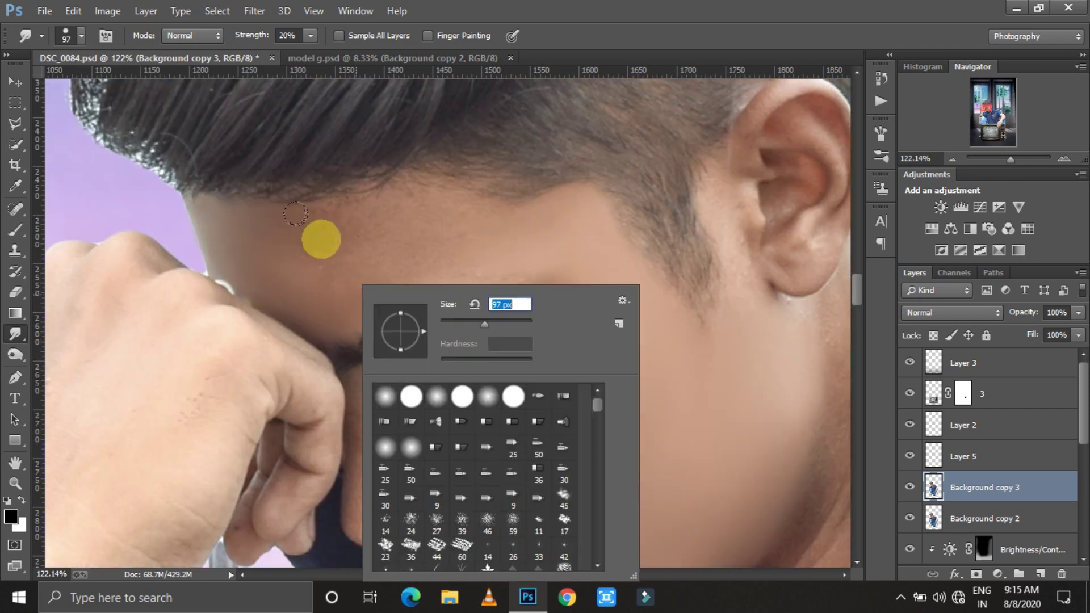
text(97)
key(Return)
right_click(730, 207)
text(48)
key(Return)
scroll(527, 368, right, 3)
scroll(544, 318, up, 1)
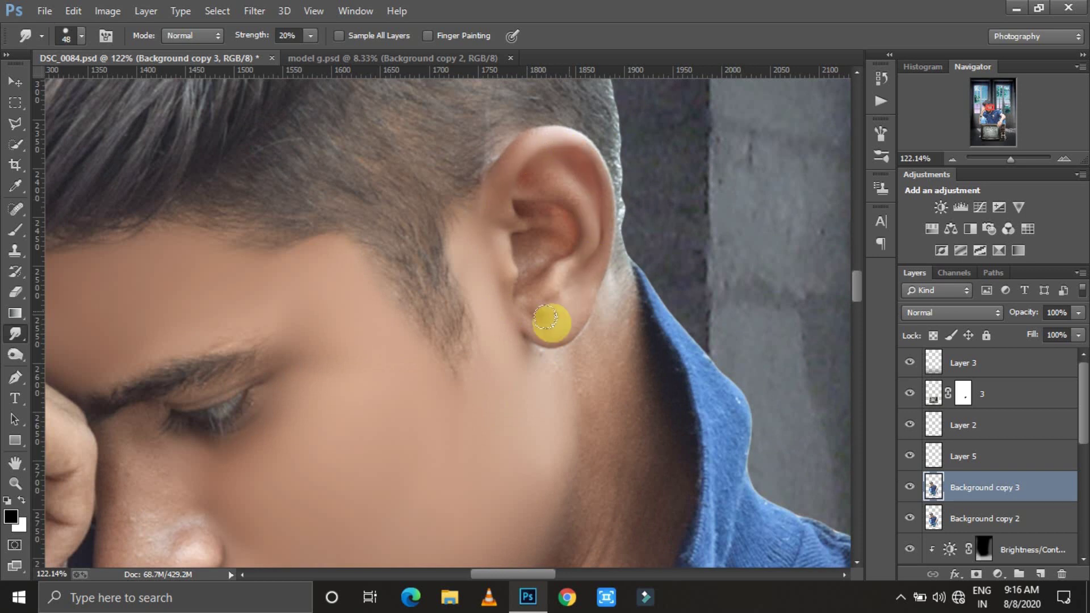
scroll(527, 294, down, 5)
right_click(525, 291)
key(Escape)
drag(106, 308, 130, 268)
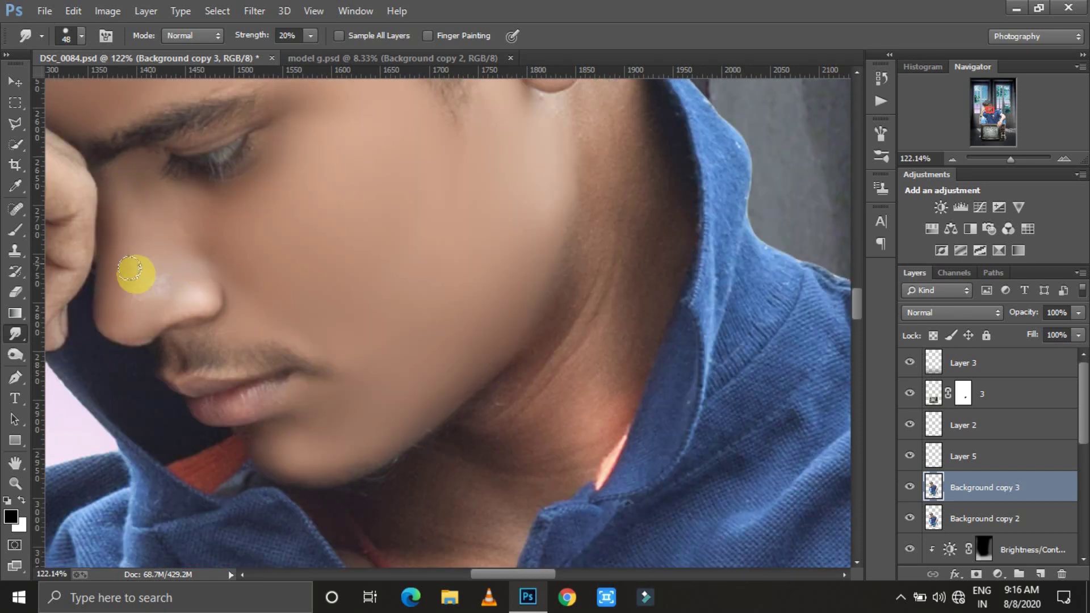
- Resize the smudge brush to 99, then 47 px, for further skin work
scroll(322, 373, right, 2)
right_click(418, 290)
text(99)
key(Return)
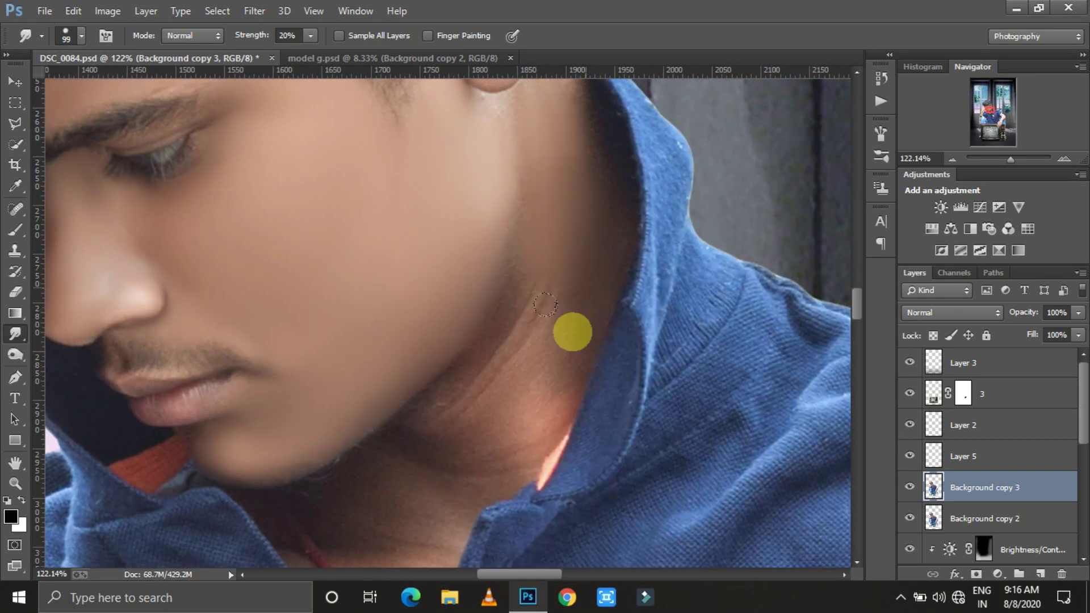
scroll(404, 389, down, 2)
scroll(431, 341, down, 2)
right_click(448, 290)
text(47)
key(Return)
- Enlarge the smudge brush to 156 px and lower its strength to 16%
scroll(408, 396, up, 2)
scroll(408, 341, up, 3)
scroll(382, 312, down, 5)
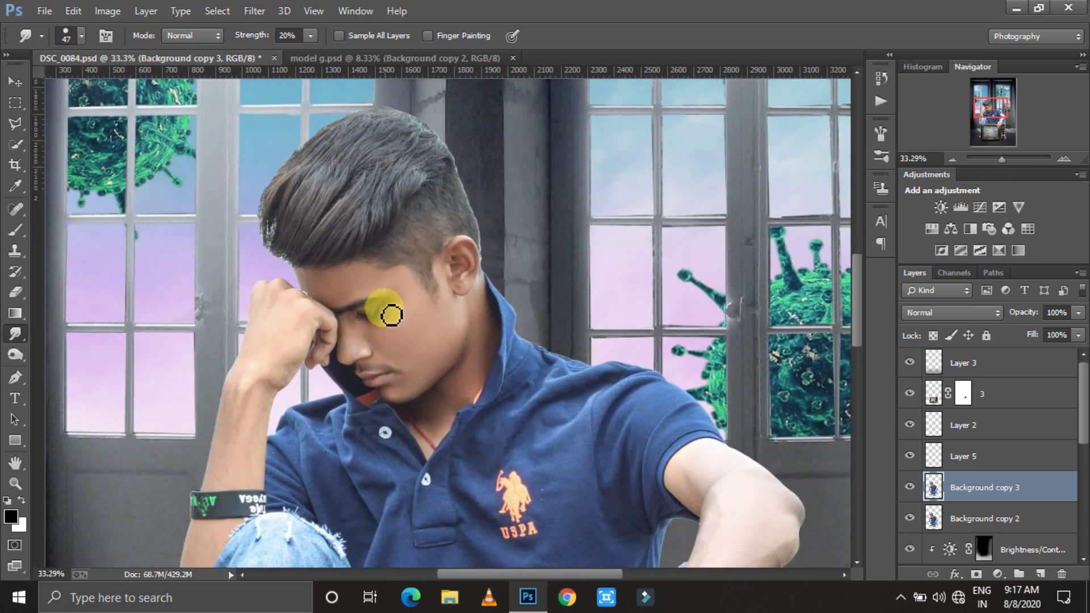
scroll(454, 284, down, 2)
right_click(515, 290)
text(99156)
key(Return)
key(1)
key(6)
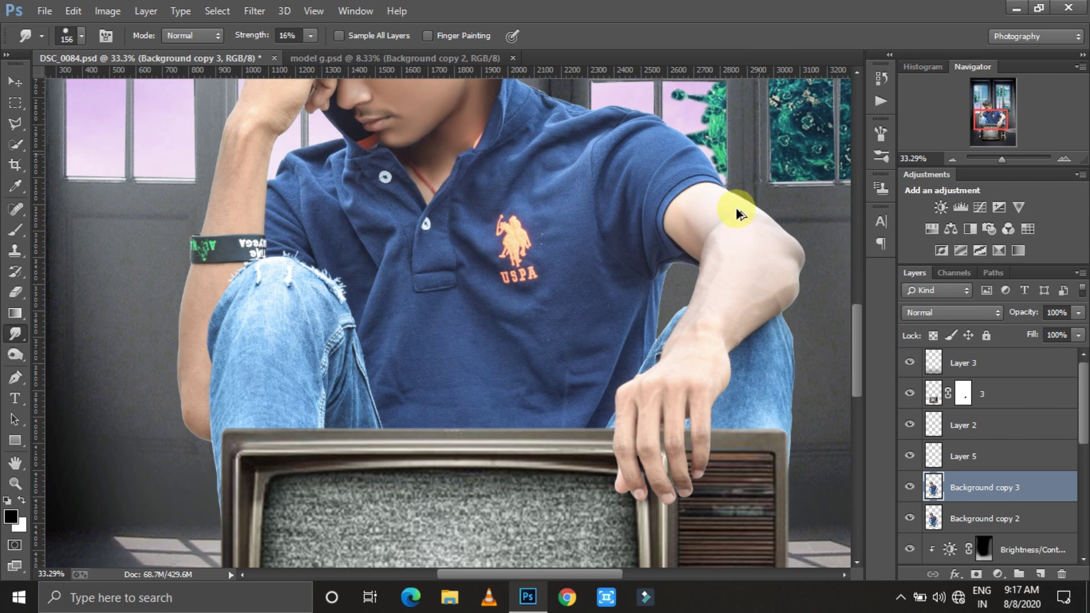
scroll(698, 328, down, 2)
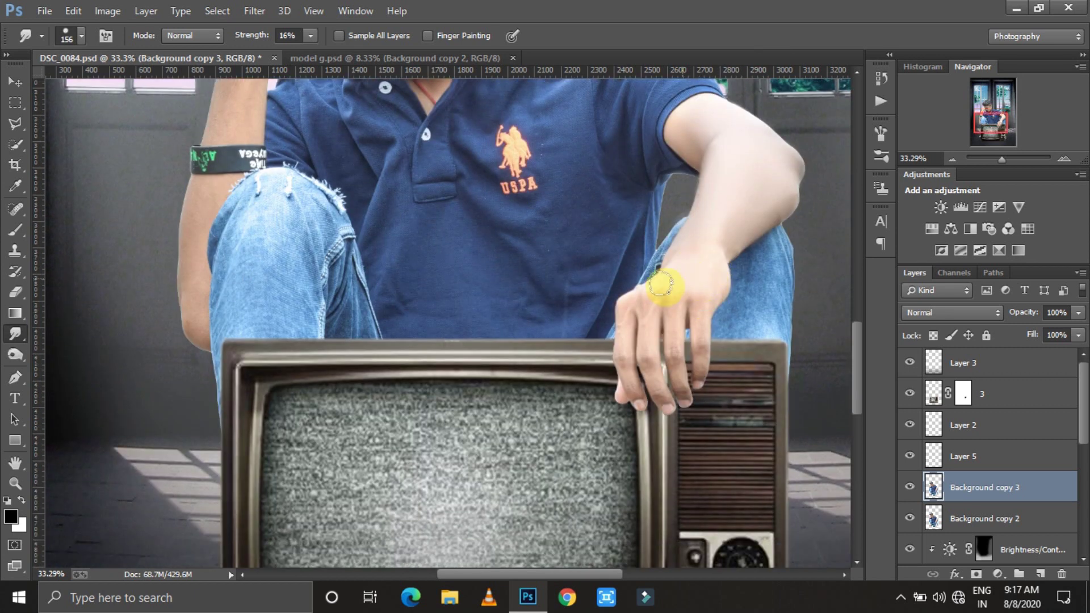
scroll(252, 165, up, 4)
scroll(689, 378, down, 3)
scroll(398, 409, down, 3)
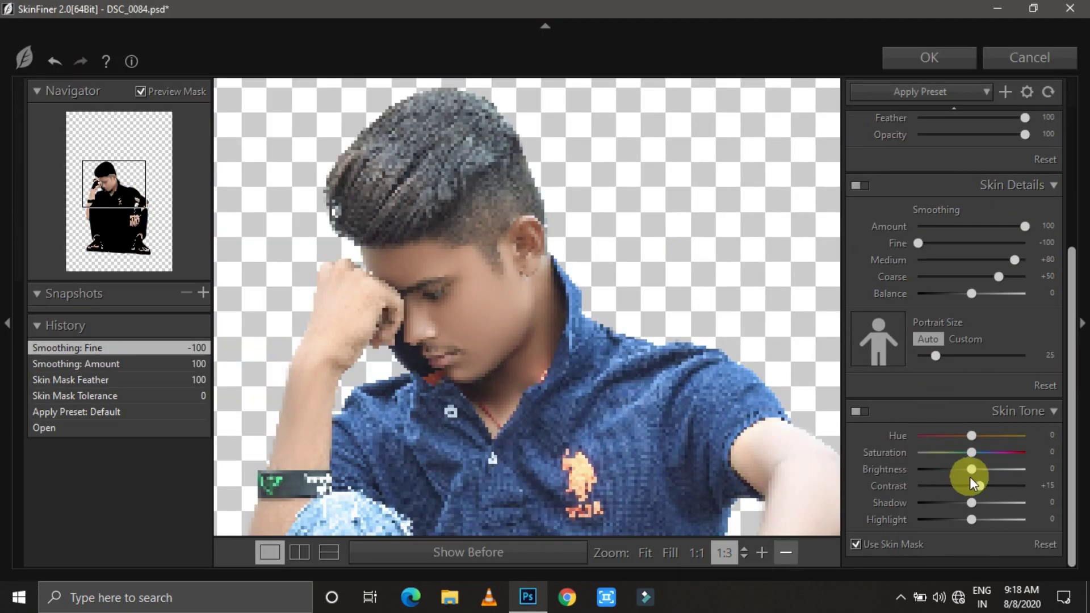
- Set portrait size 30, raise skin-tone contrast, shift shadow/highlight, lower brightness, and apply
drag(936, 355, 942, 356)
mouse_move(979, 486)
mouse_down()
mouse_move(990, 486)
mouse_move(956, 503)
mouse_up()
drag(971, 519, 1005, 520)
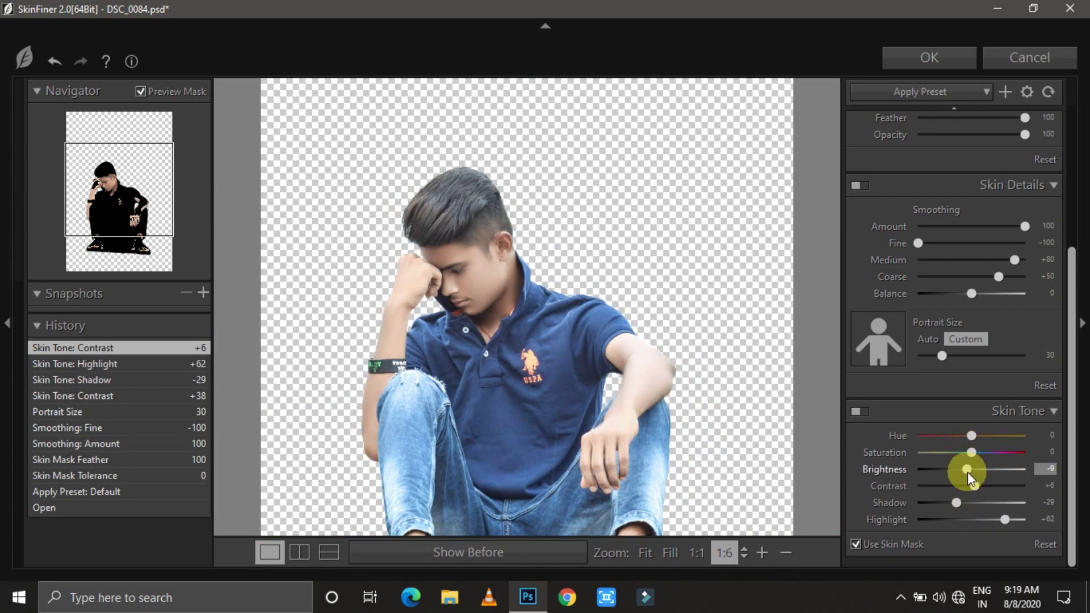
drag(967, 472, 976, 469)
key(Return)
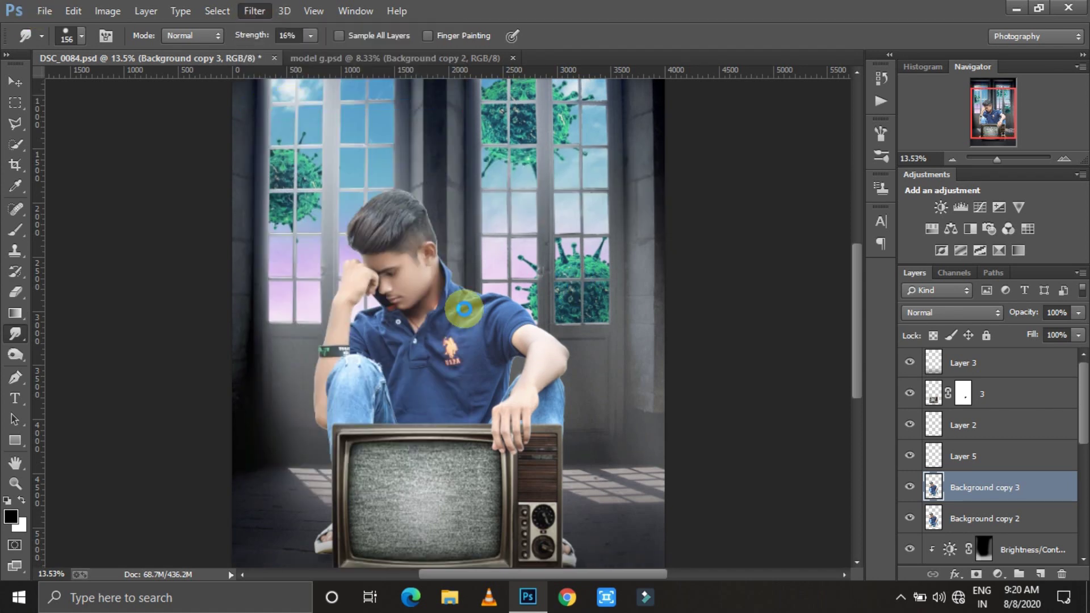
- Camera Raw the boy: Exposure -0.15, Contrast +28, Shadows +18, Whites -6, Blacks +26, Clarity +10
key(ctrl+shift+a)
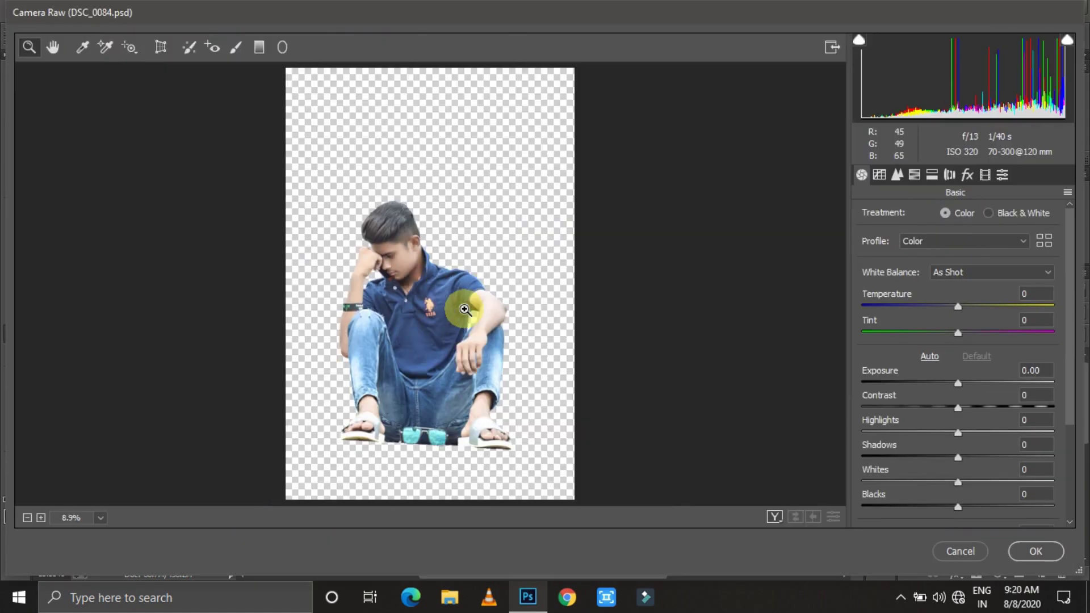
drag(958, 381, 954, 382)
scroll(959, 341, down, 3)
drag(957, 264, 985, 264)
mouse_move(957, 314)
mouse_down()
mouse_move(975, 313)
mouse_move(952, 339)
mouse_move(983, 363)
mouse_up()
mouse_move(958, 402)
mouse_down()
mouse_move(971, 402)
mouse_move(955, 427)
mouse_move(967, 426)
mouse_up()
click(406, 360)
click(27, 518)
key(Return)
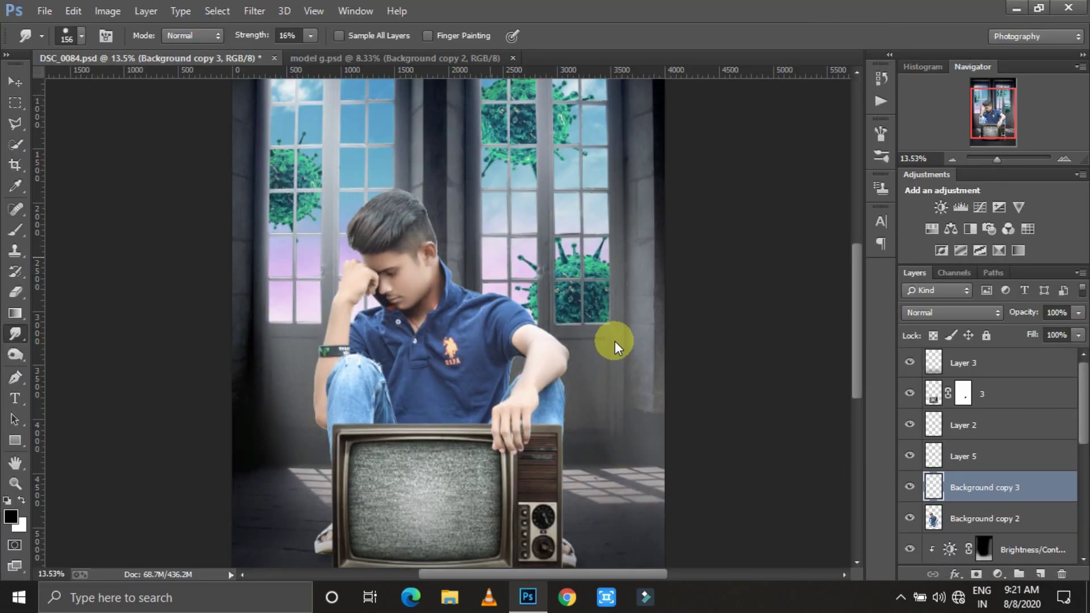
- Duplicate layer 3 as 3 copy, add clipped Layer 6, and add Layer 7 above layer 3
click(966, 393)
key(ctrl+j)
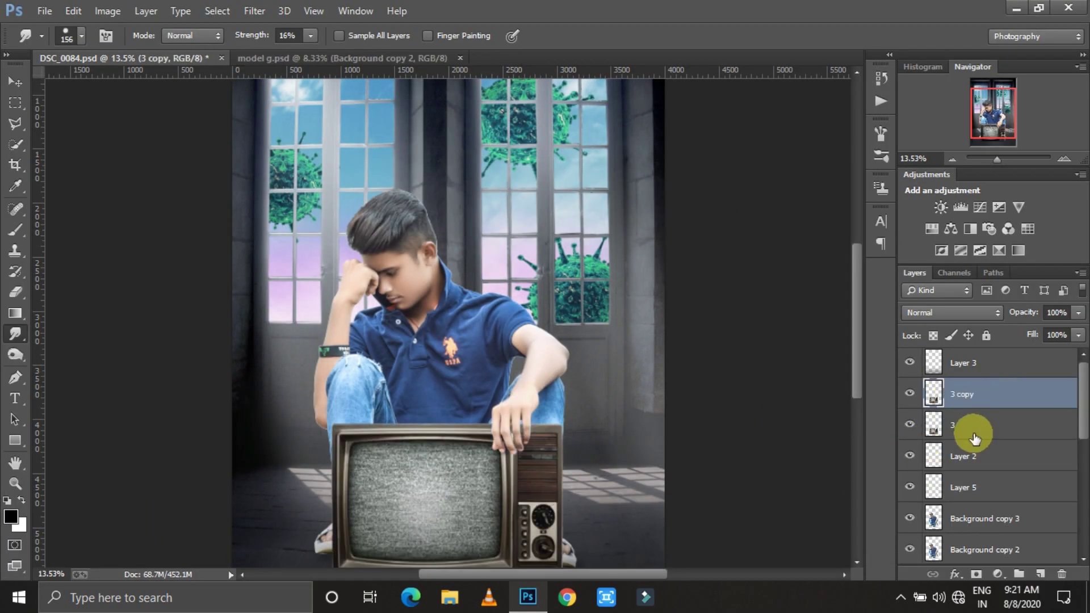
key(ctrl+shift+alt+n)
right_click(940, 392)
click(704, 421)
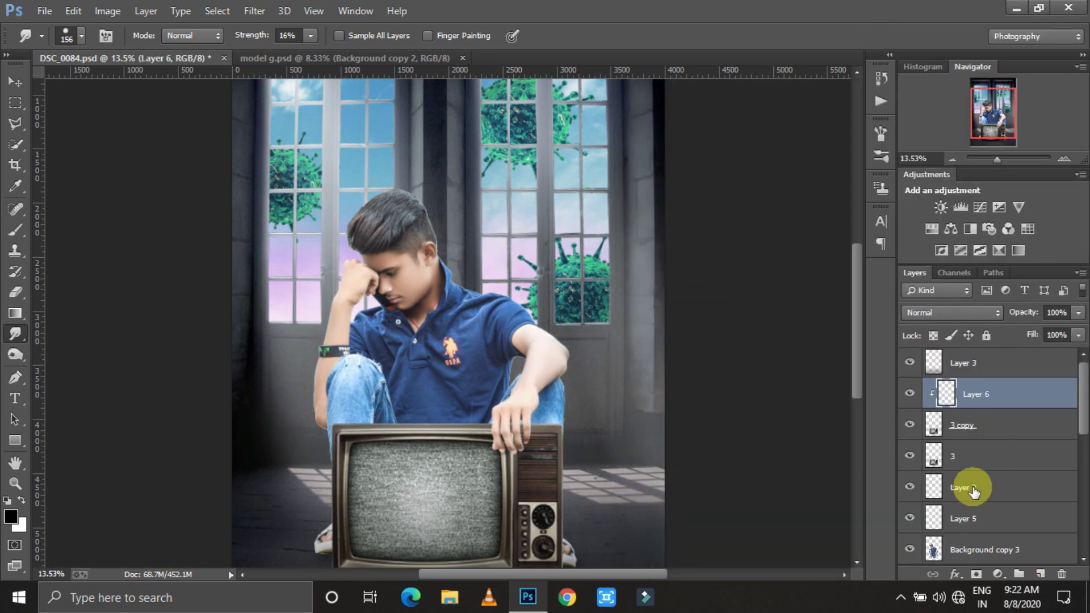
scroll(972, 491, down, 1)
click(960, 425)
key(ctrl+shift+alt+n)
- Show 3 copy and give it a white layer mask for brush painting
key(b)
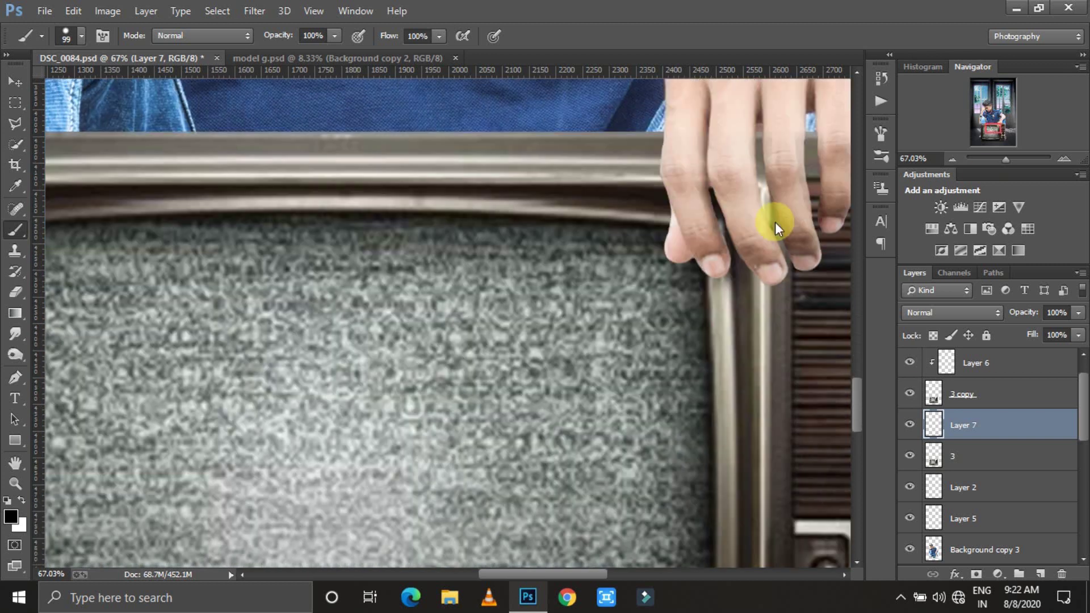
click(910, 394)
click(973, 392)
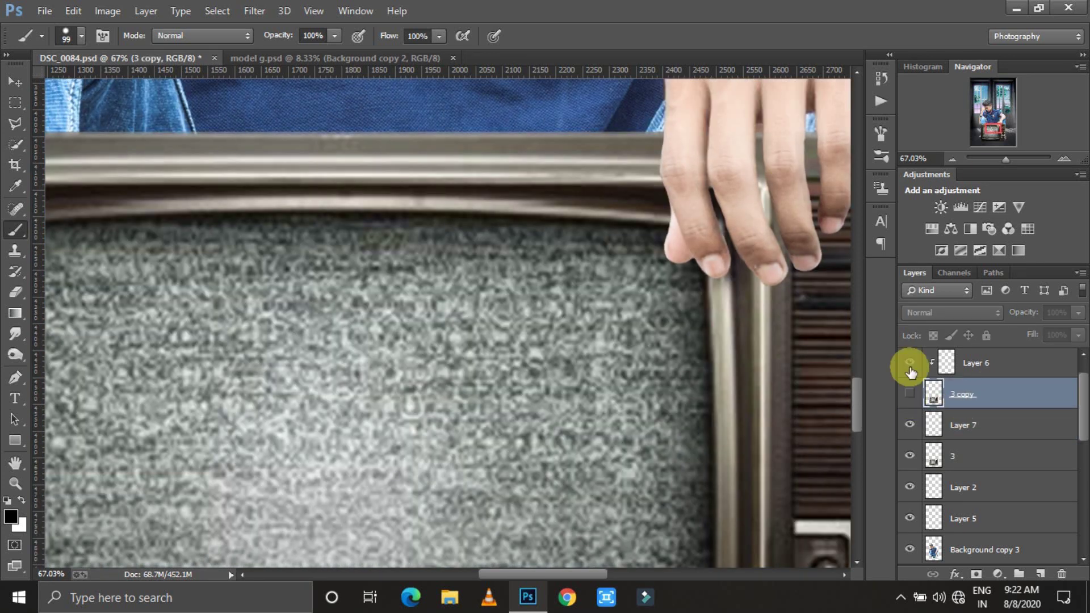
right_click(793, 212)
key(Return)
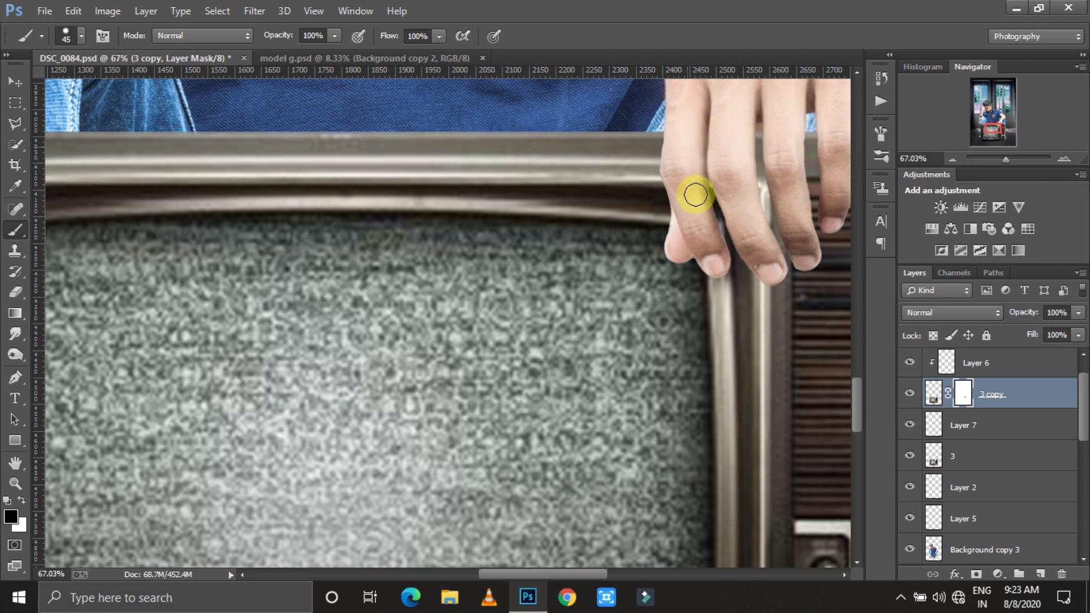
scroll(695, 195, up, 1)
- Mask layer 3 around the fingers, apply its mask, and reselect Layer 7
click(963, 454)
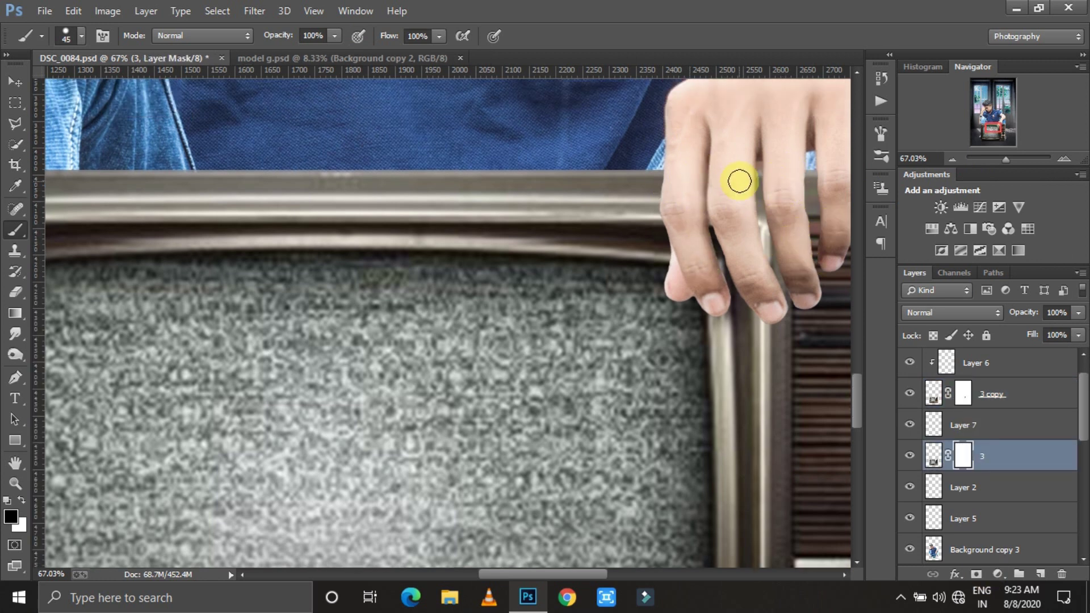
drag(591, 579, 608, 579)
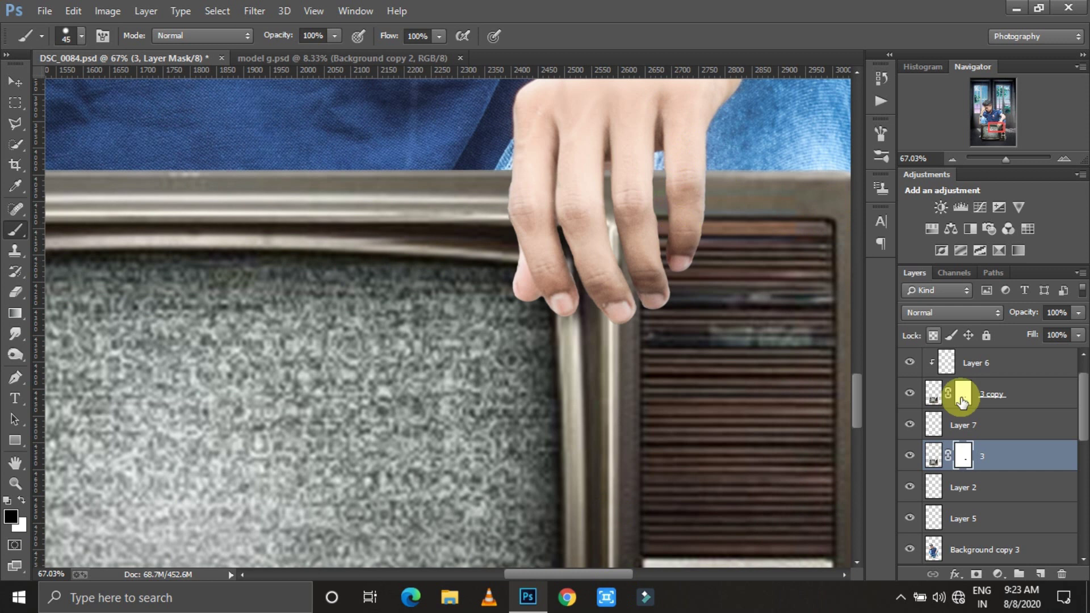
click(963, 393)
key(ctrl+0)
drag(963, 455, 938, 366)
click(963, 425)
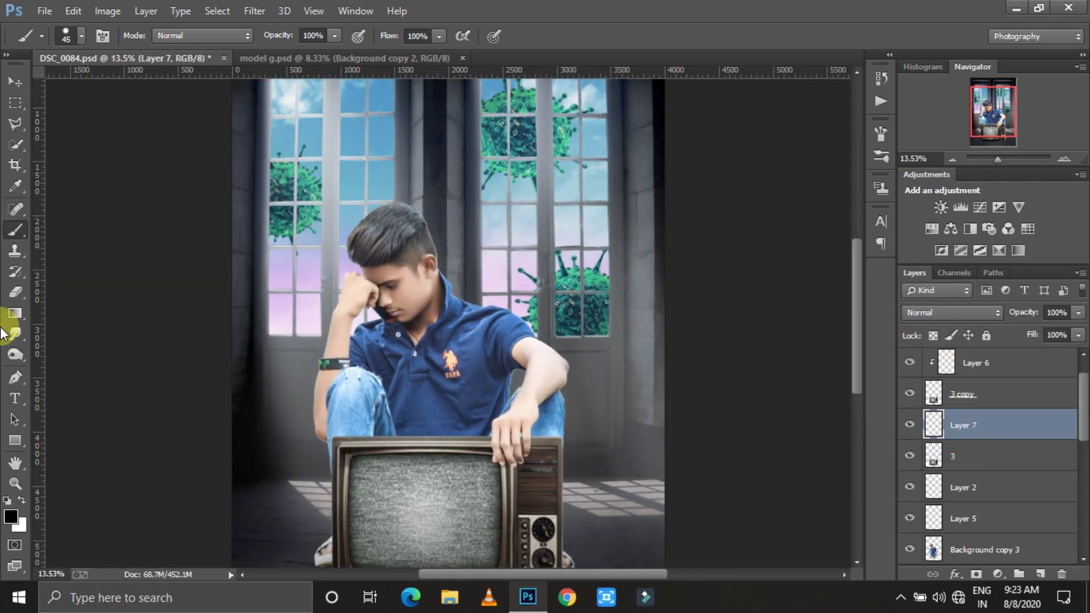
scroll(382, 380, up, 2)
- Clip Layer 7 to layer 3, hide Layer 6, and set a 61 px brush at 86% flow
scroll(324, 394, up, 2)
scroll(253, 125, up, 2)
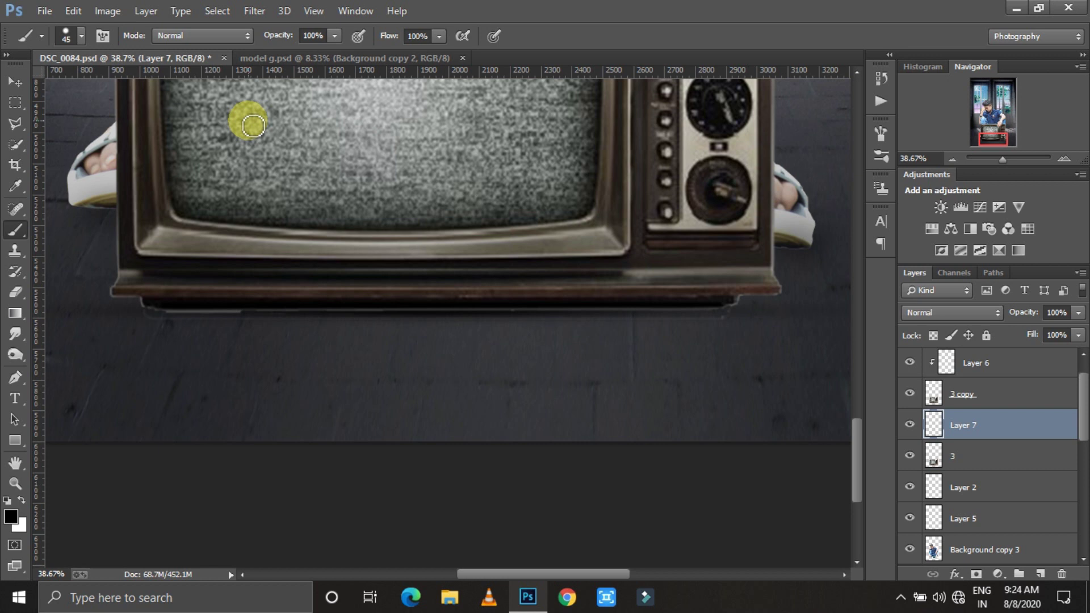
key(ctrl+alt+g)
click(909, 362)
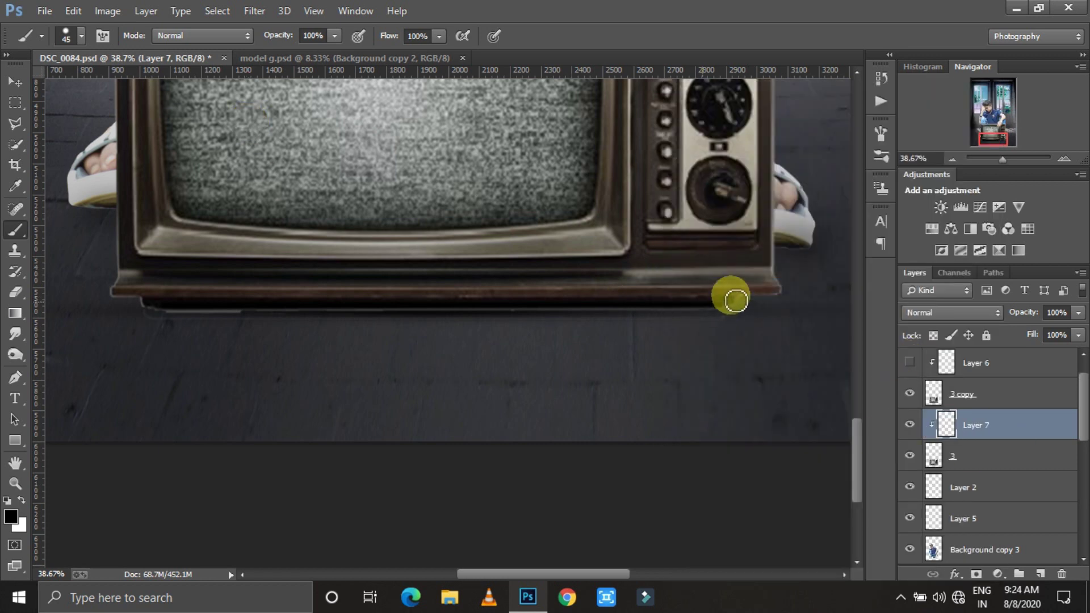
right_click(538, 338)
double_click(456, 301)
text(61)
key(Return)
drag(438, 36, 433, 57)
- Enlarge the brush to 103 px
right_click(940, 424)
key(Escape)
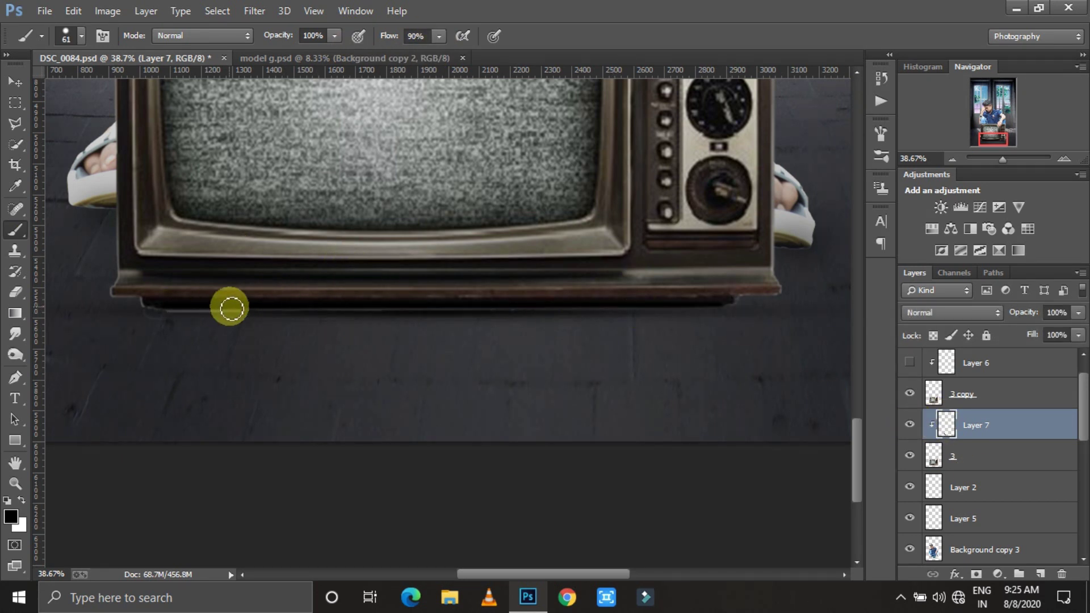
right_click(348, 326)
text(103)
key(Return)
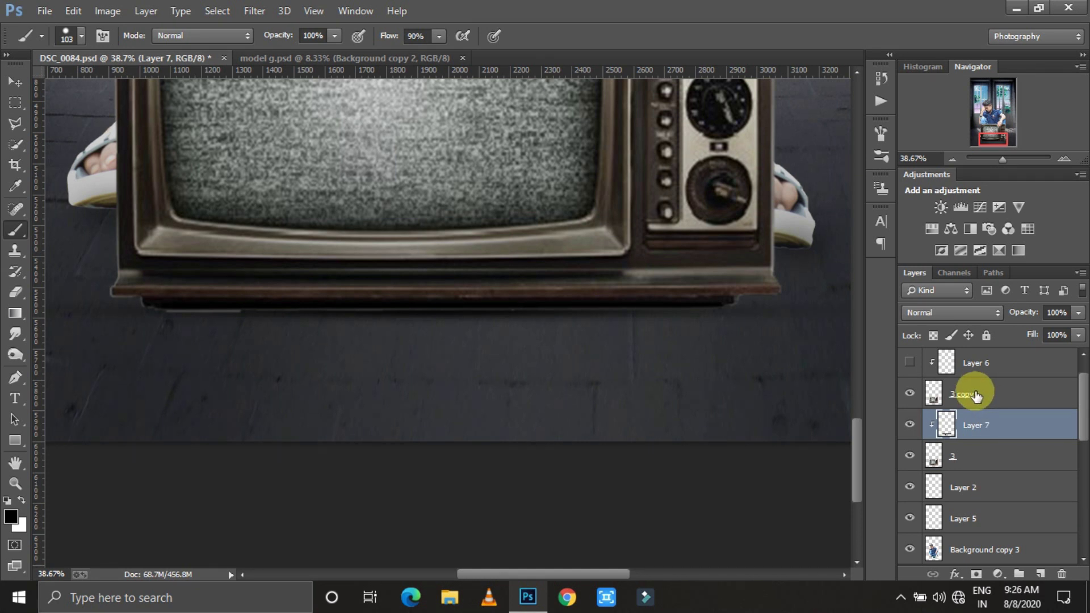
- Undo the stray rename and earlier edits, clip Layer 6 to layer 3, and select layer 3
right_click(975, 396)
click(601, 156)
double_click(988, 395)
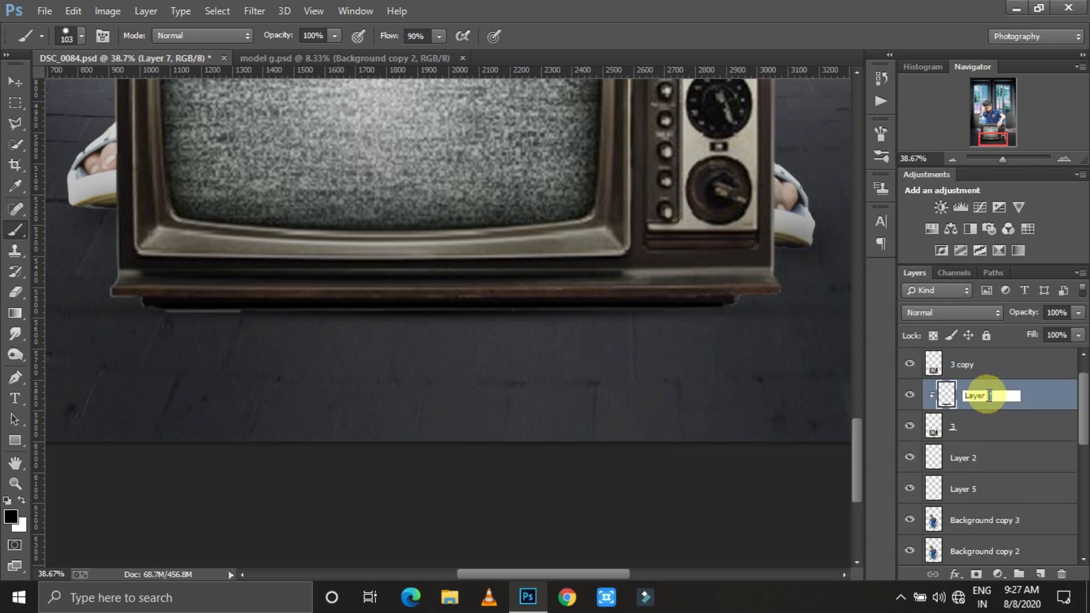
key(ctrl+z)
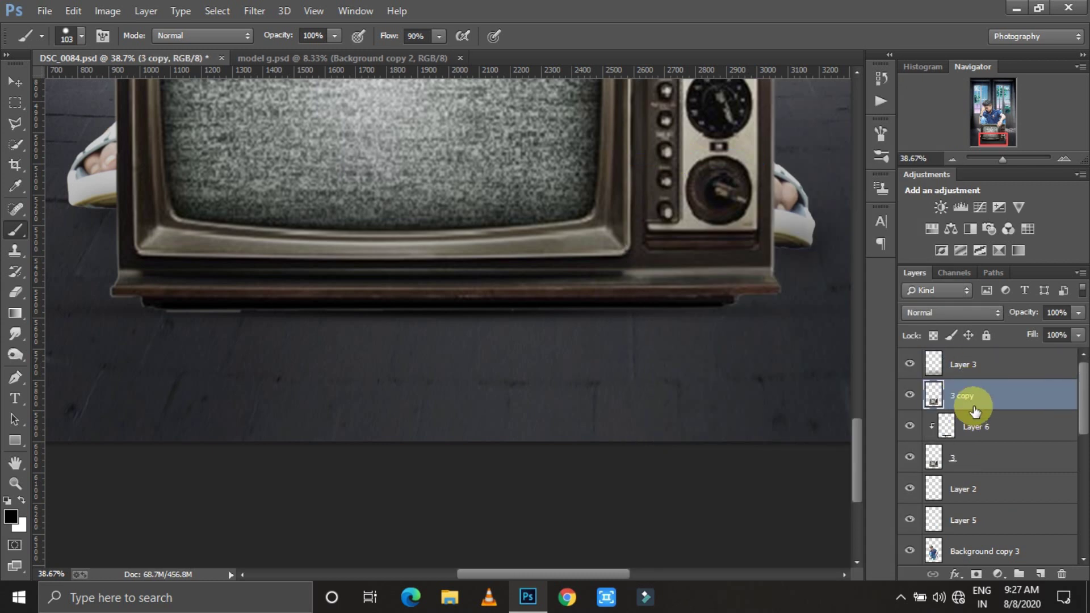
key(ctrl+alt+z)
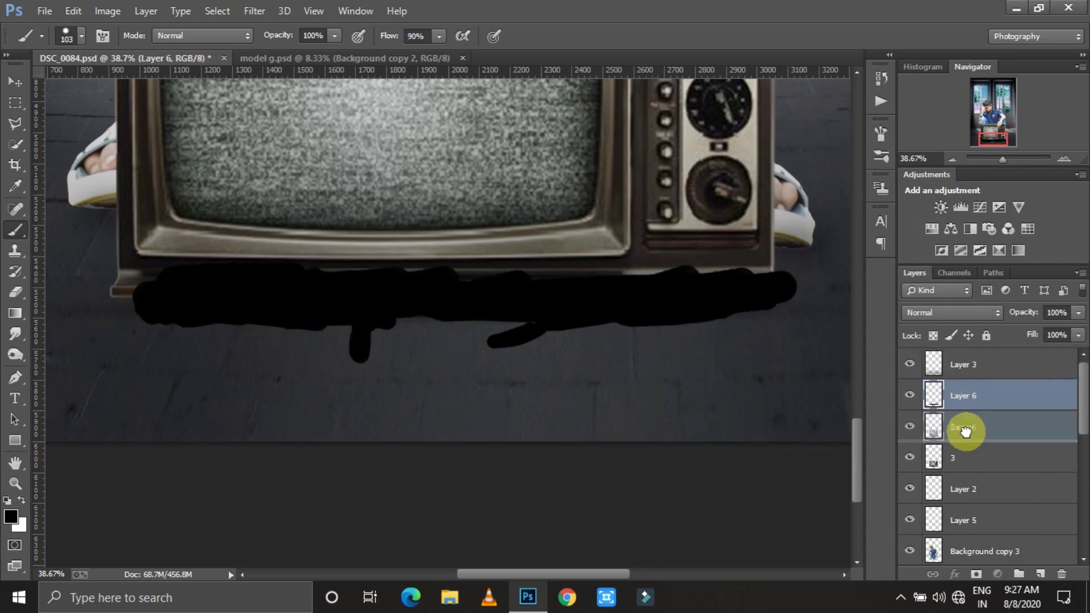
key(ctrl+alt+z)
alt+click(968, 440)
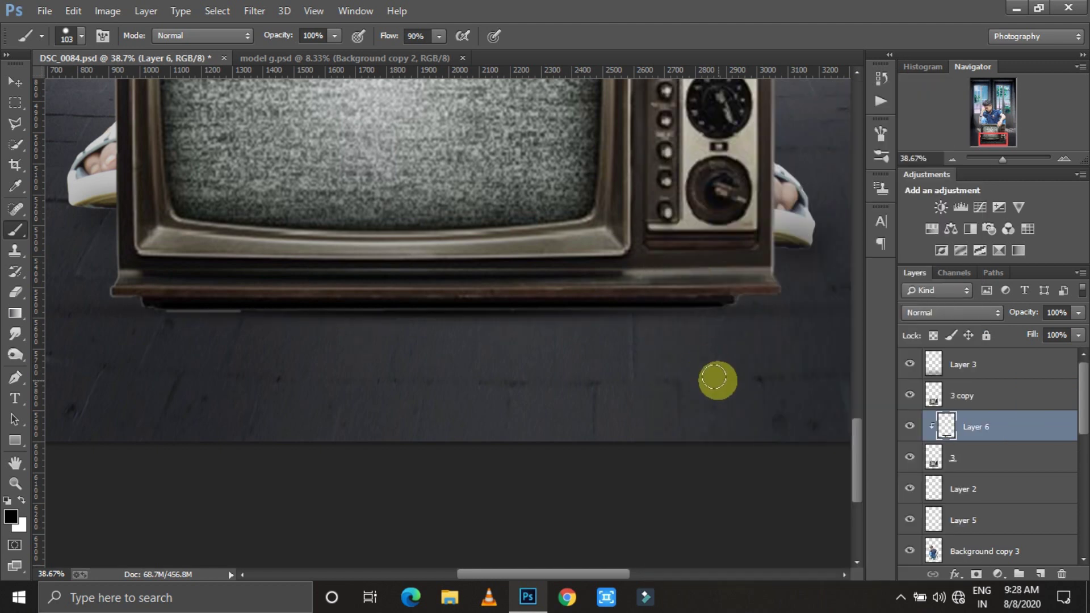
click(972, 457)
click(107, 10)
- Turn layer 3 fully black with Hue/Saturation Lightness -100
click(318, 139)
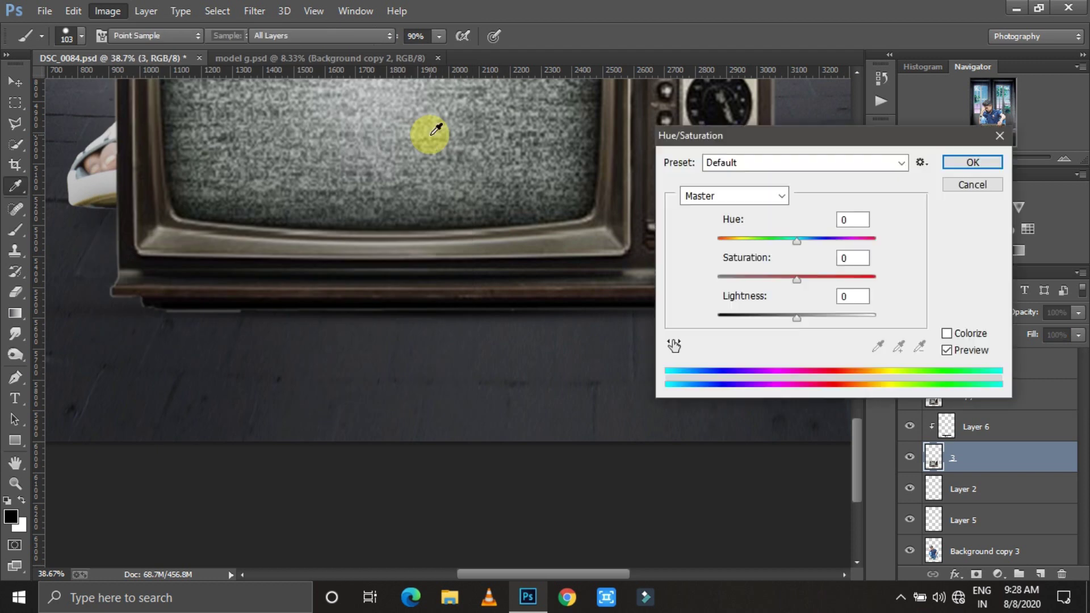
drag(796, 318, 741, 315)
key(Return)
key(ctrl+0)
- Flip the black TV copy vertically and skew it into a shadow beneath the TV
key(v)
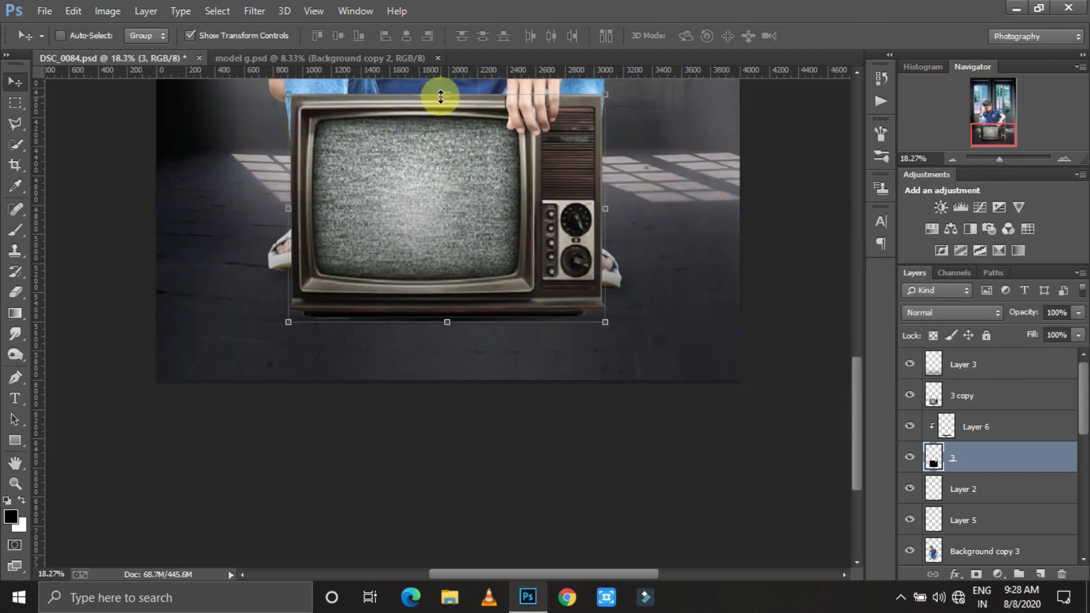
right_click(427, 151)
click(477, 250)
drag(448, 96, 554, 390)
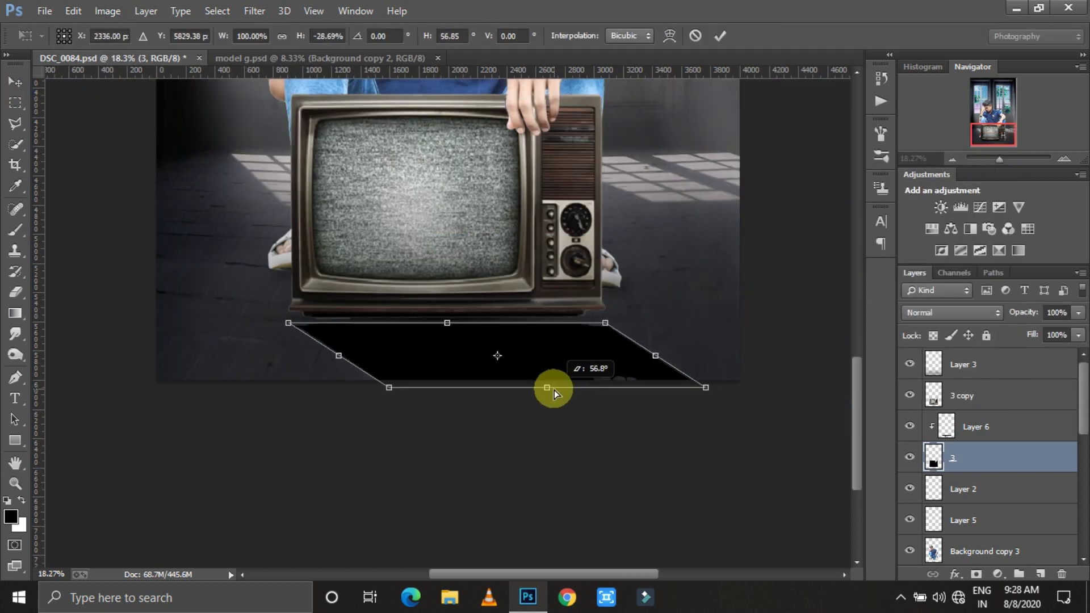
drag(513, 340, 507, 332)
drag(706, 388, 747, 399)
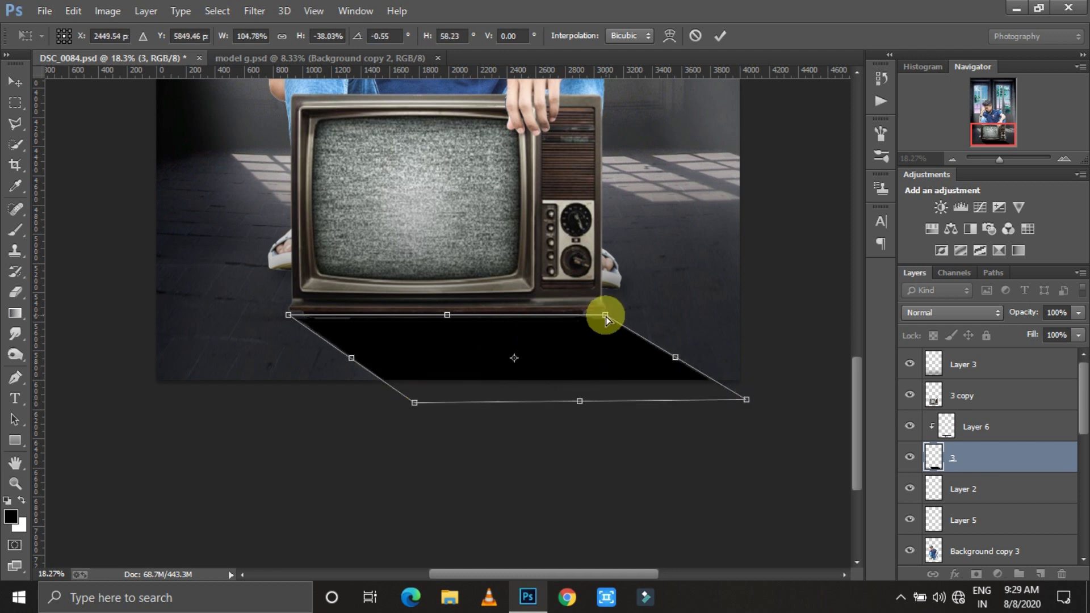
key(Return)
- Gaussian-blur the shadow at radius 69.7 and lower its opacity to 84%
click(254, 11)
click(557, 304)
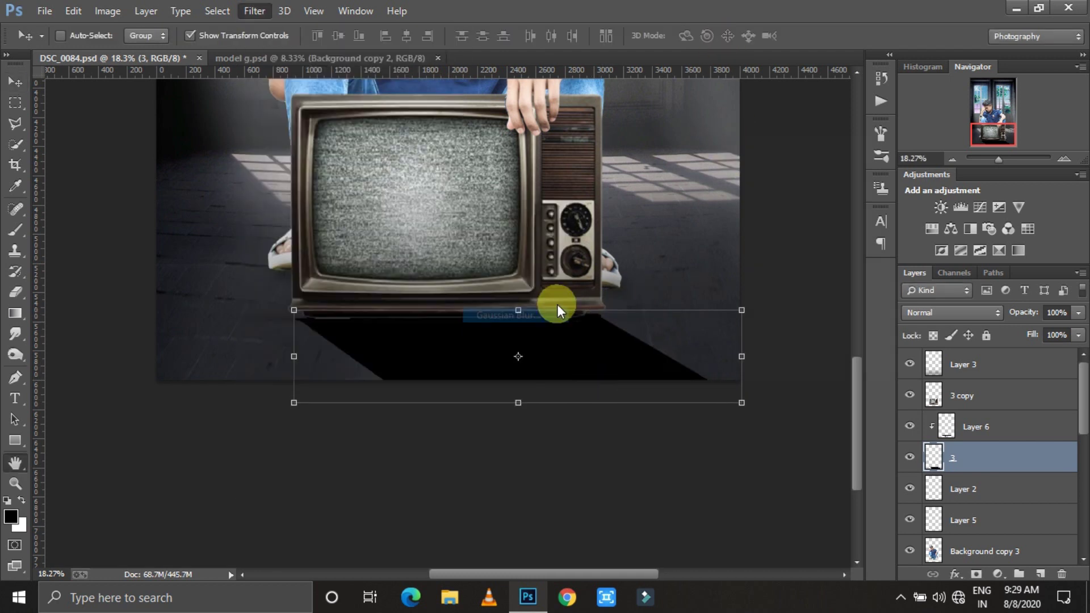
drag(860, 317, 875, 315)
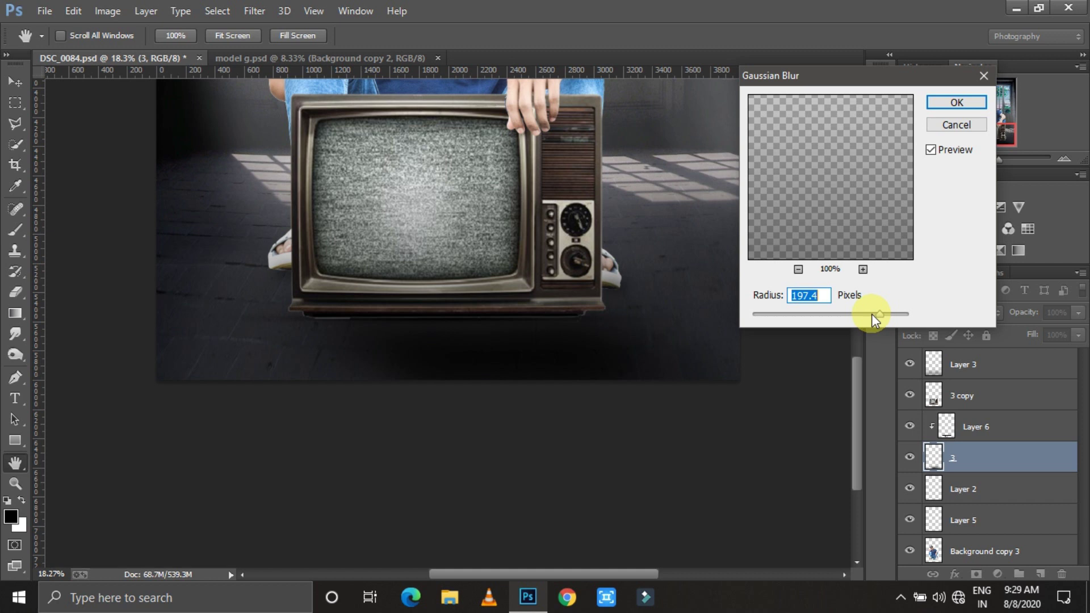
double_click(806, 295)
text(69.7)
key(Return)
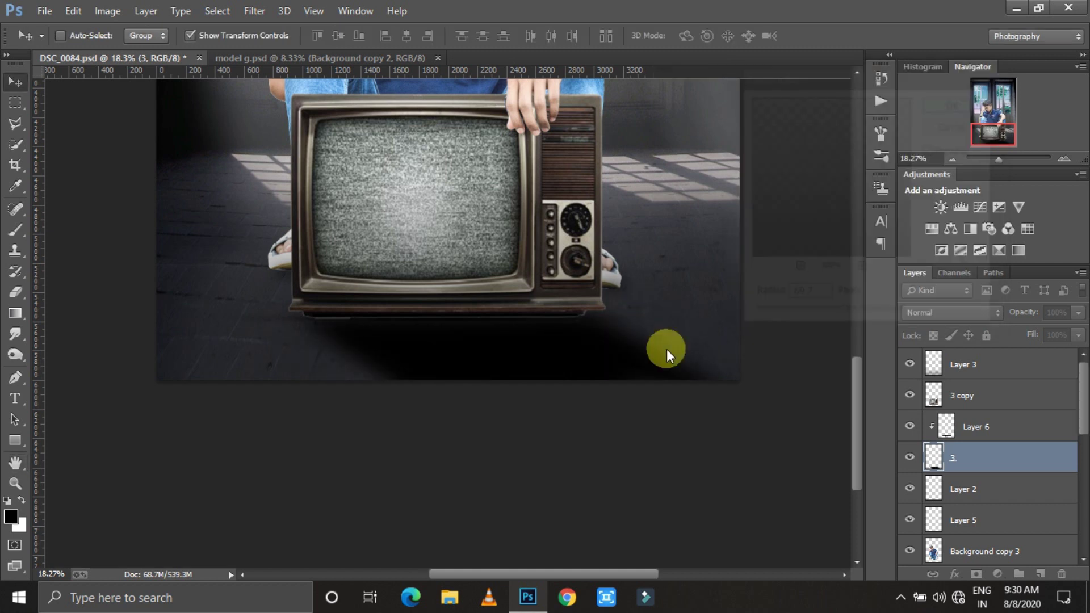
drag(1078, 313, 1008, 363)
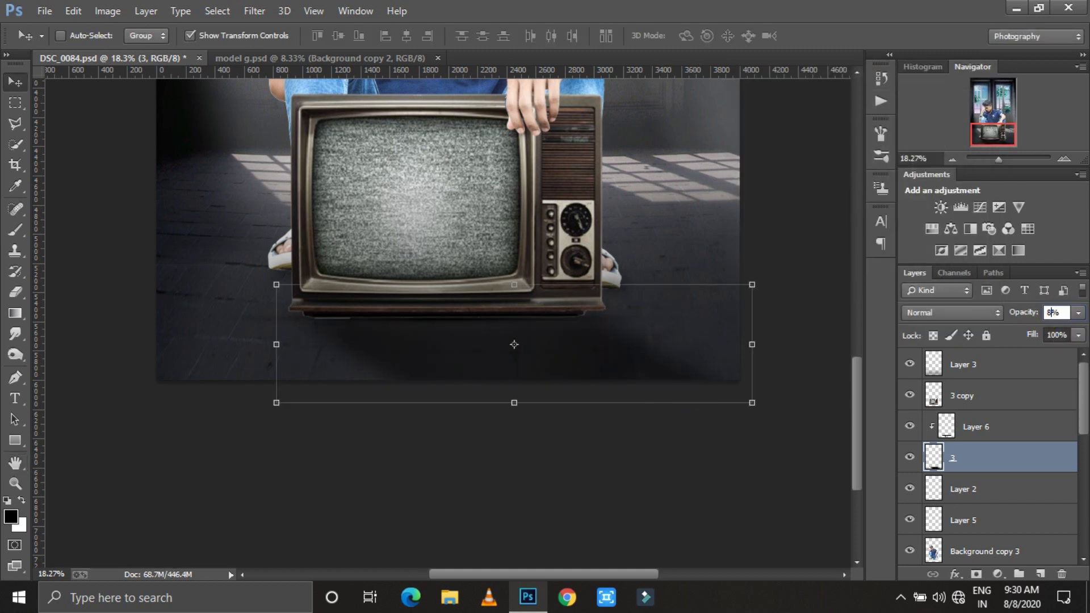
- Add a layer mask to shadow layer 3 and set the brush size to 1053 px
click(976, 573)
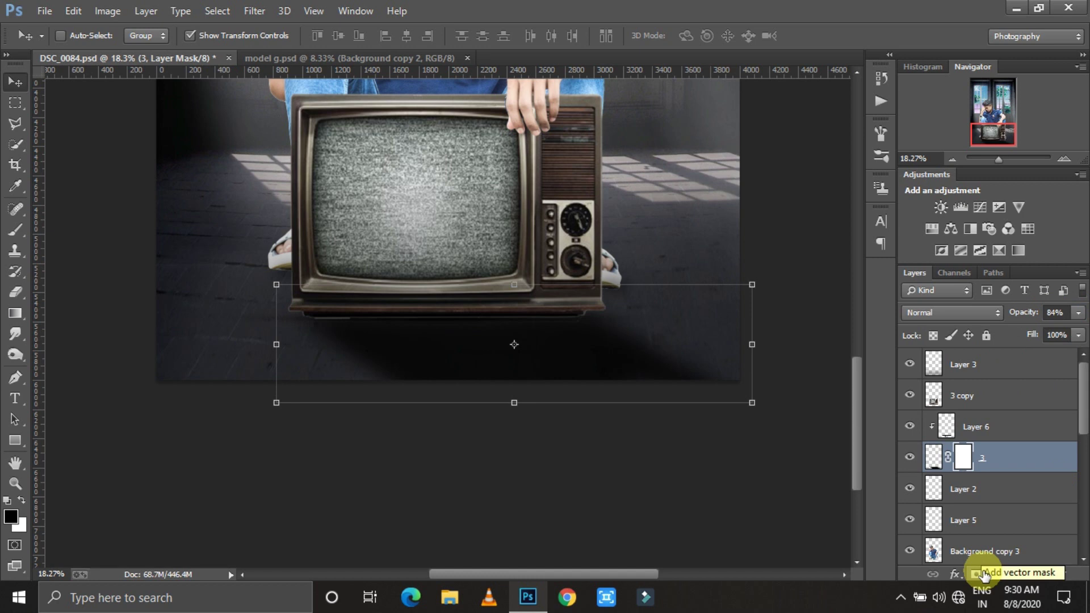
click(15, 229)
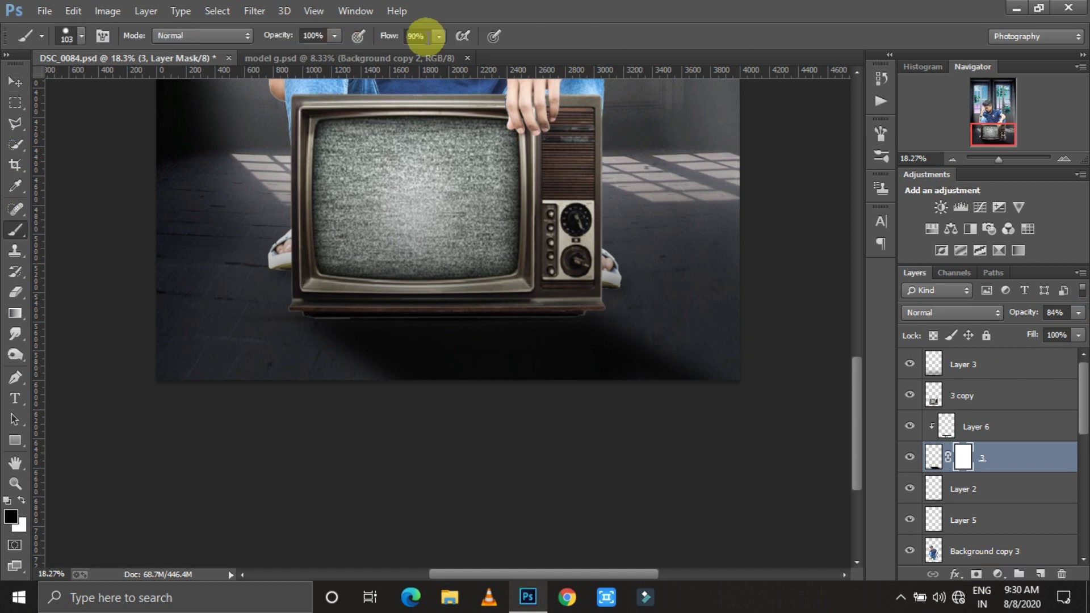
right_click(456, 228)
drag(545, 266, 607, 265)
key(Return)
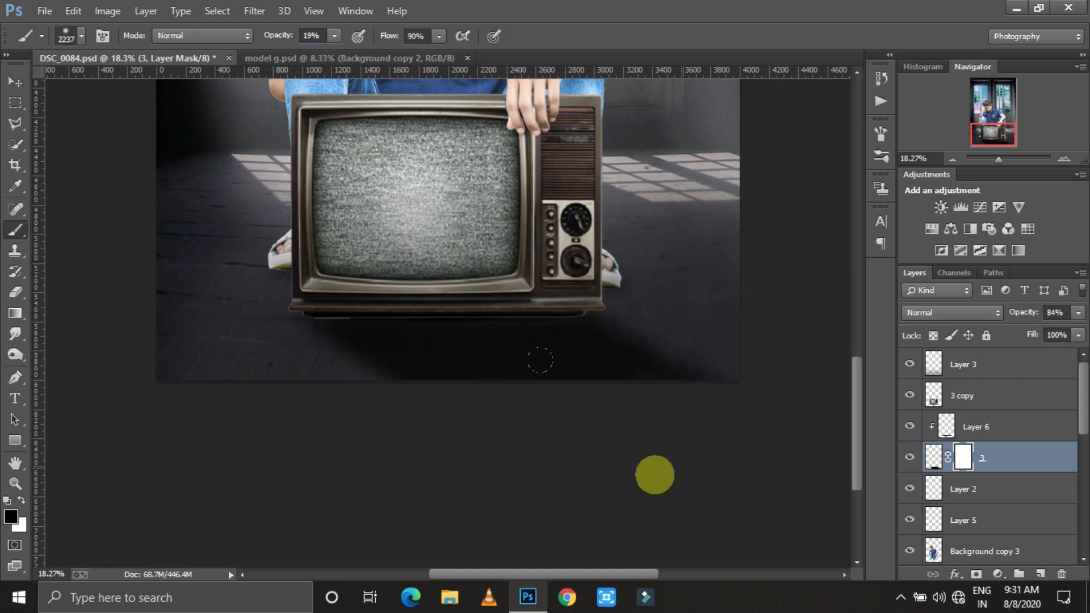
key(bracketleft)
key(bracketleft)
key(bracketleft)
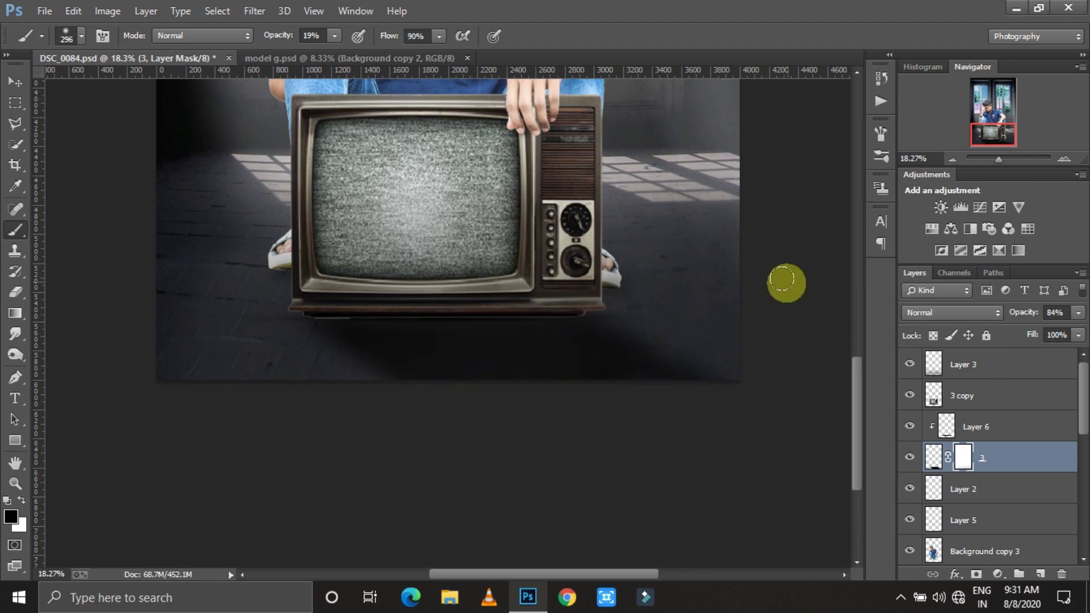
right_click(388, 402)
text(1053)
key(Return)
scroll(744, 393, up, 3)
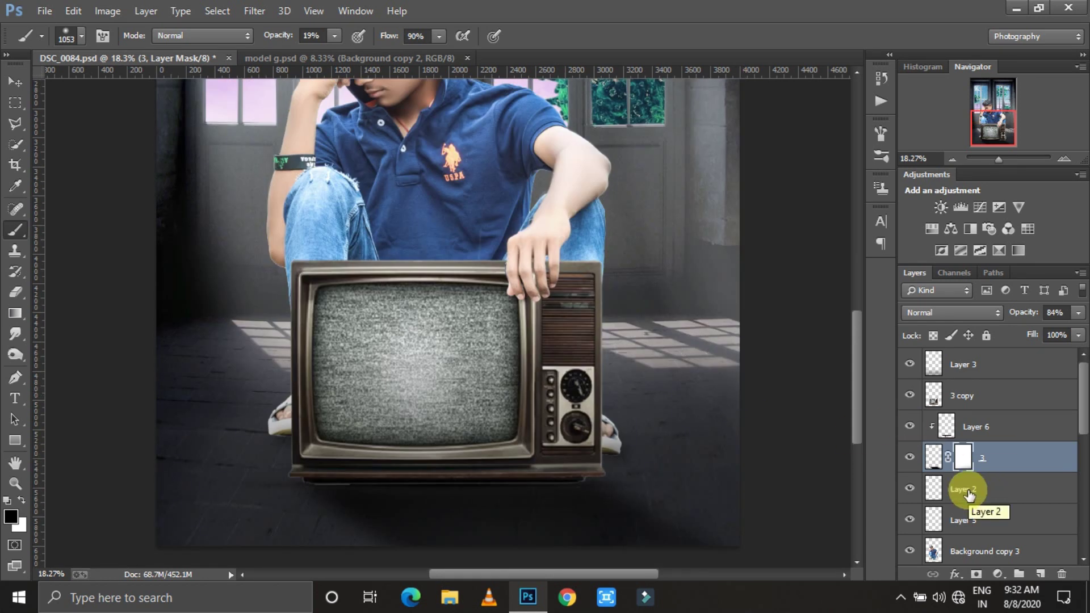
- Move Layer 6 between Layer 2 and Layer 5 and lower its fill to 4%
key(alt+bracketright)
key(alt+bracketright)
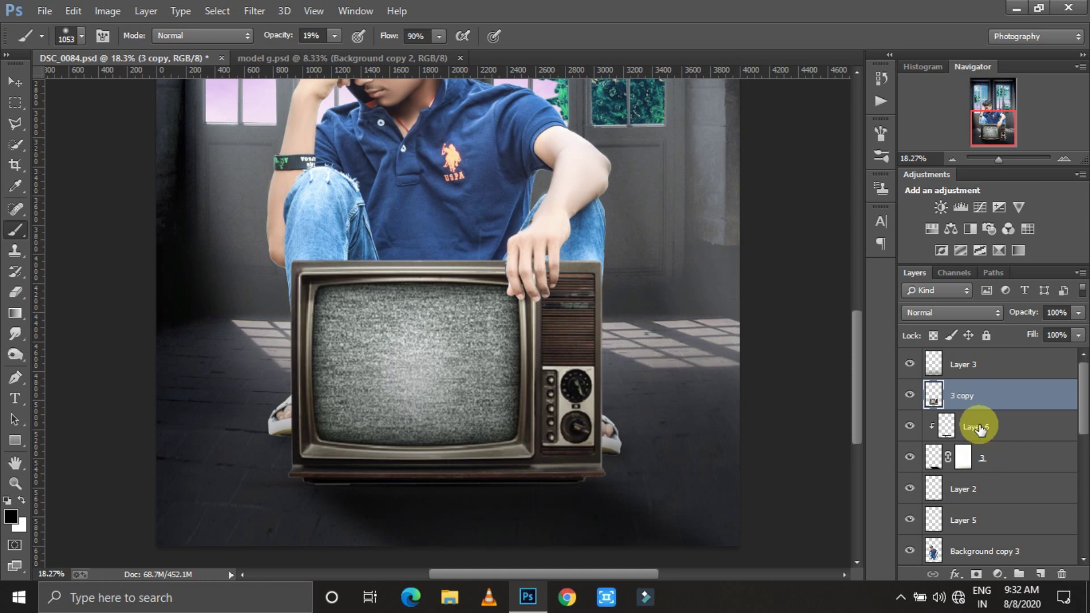
click(964, 435)
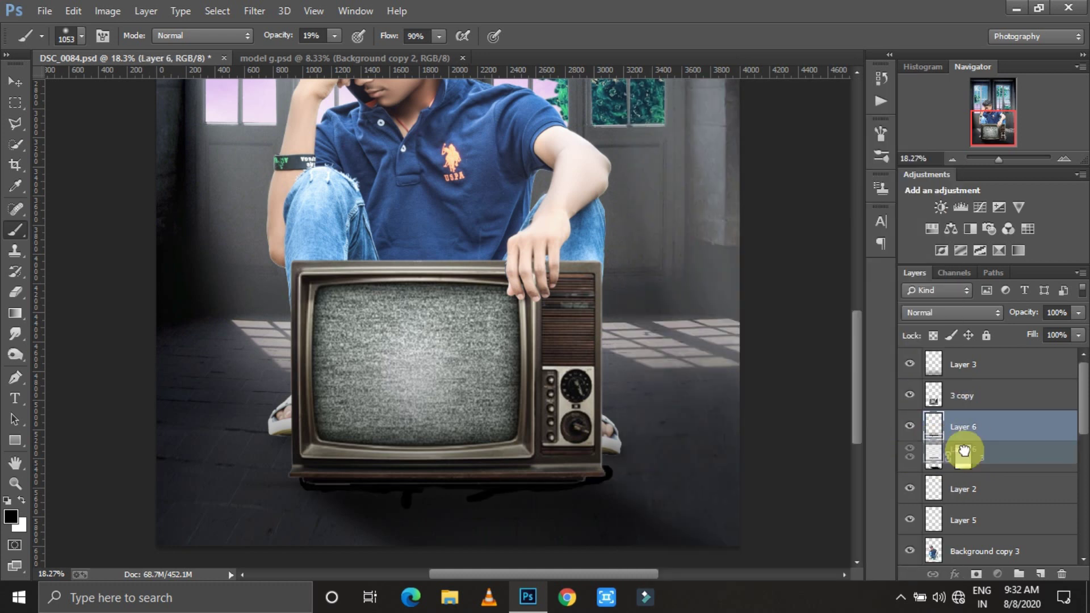
drag(959, 431, 965, 503)
drag(1078, 335, 1005, 358)
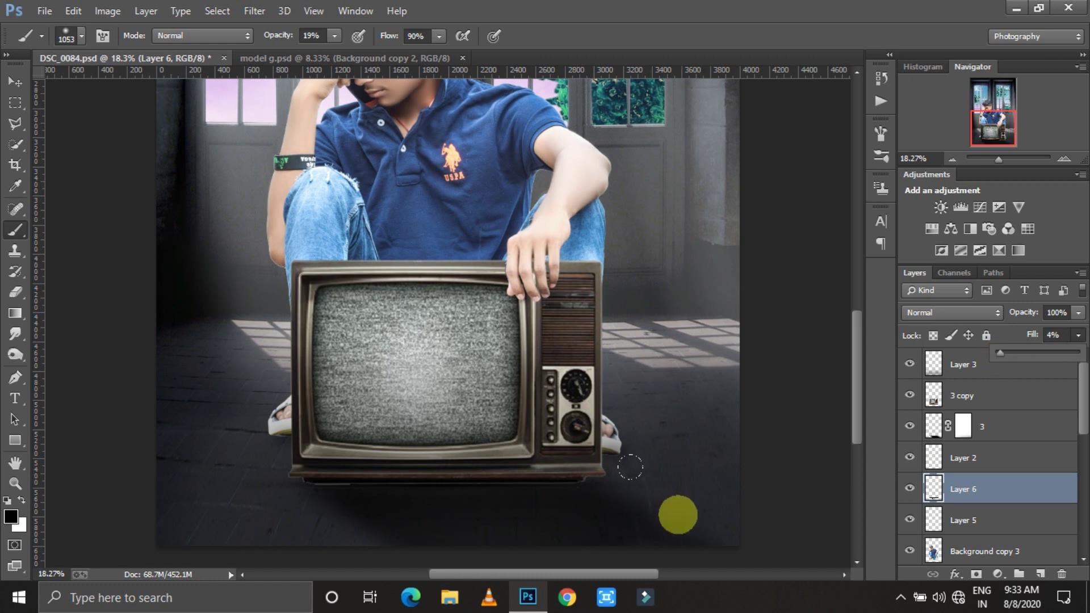
right_click(321, 457)
text(160)
key(Return)
- Select Layer 2 and adjust the zoom on the poster
click(965, 458)
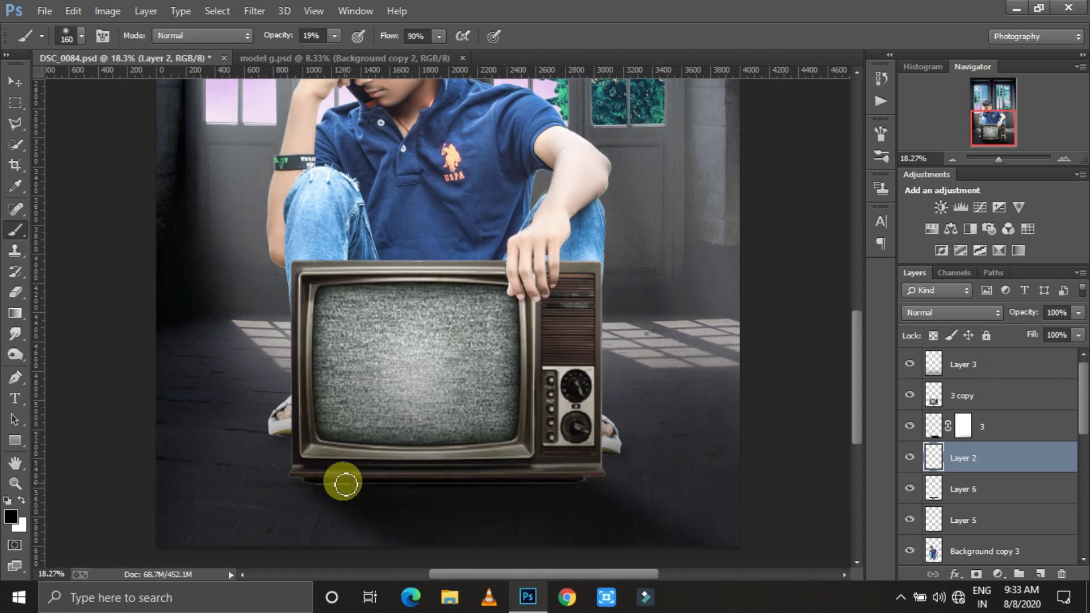
scroll(425, 516, up, 5)
scroll(579, 389, up, 4)
scroll(462, 178, down, 8)
scroll(493, 250, down, 2)
scroll(427, 352, up, 5)
scroll(425, 349, up, 3)
scroll(425, 363, down, 6)
scroll(425, 366, down, 1)
scroll(426, 355, up, 2)
scroll(280, 348, up, 4)
drag(999, 160, 993, 161)
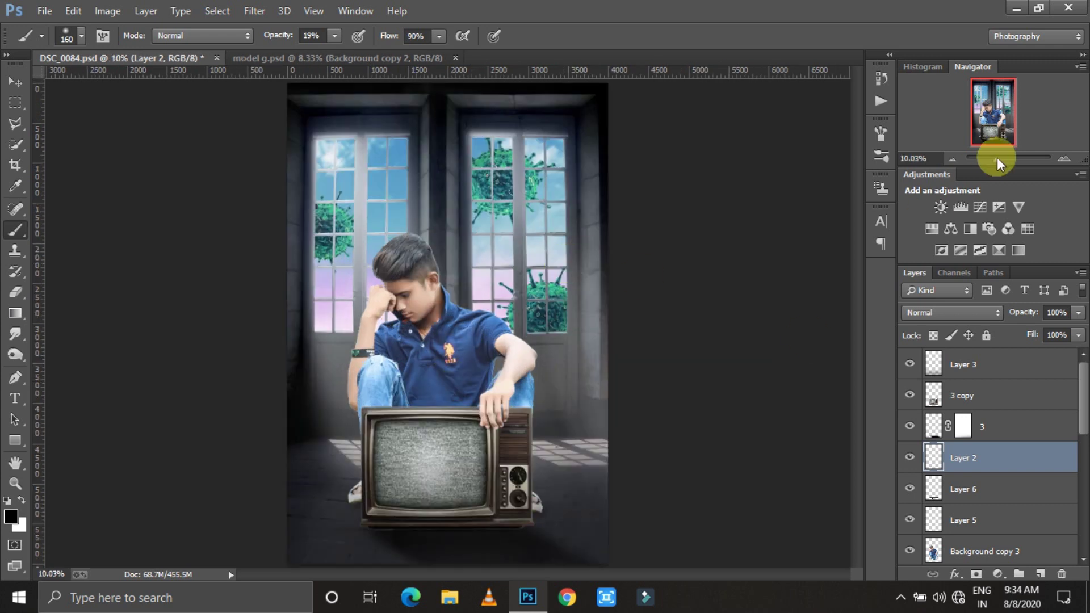
scroll(499, 357, up, 5)
- Give the TV layer '3 copy' a white layer mask and zoom out to the whole poster
key(v)
click(951, 396)
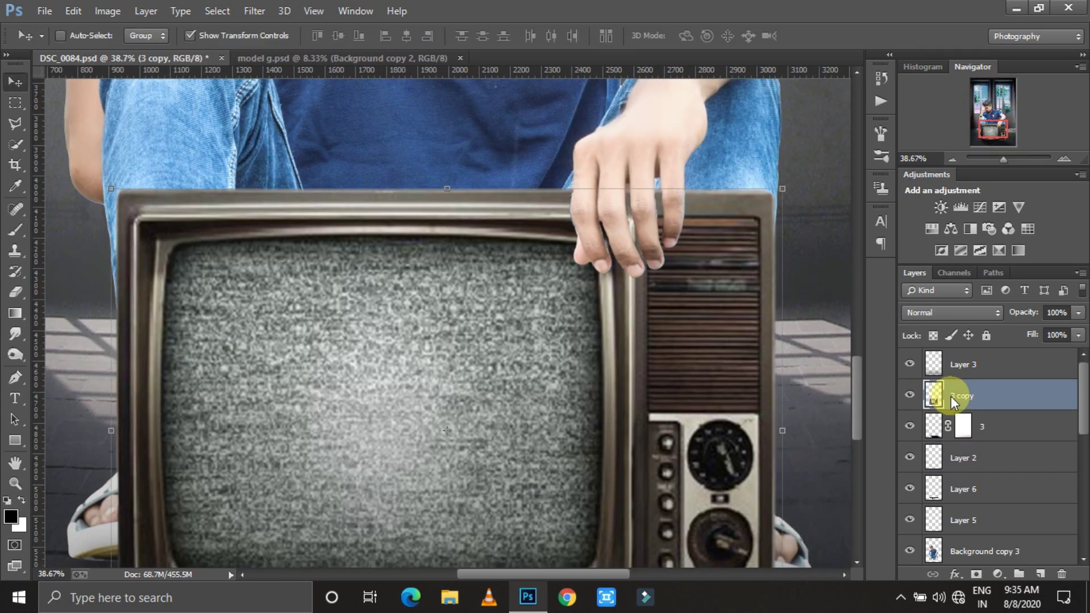
click(965, 458)
drag(1003, 159, 999, 159)
click(16, 292)
click(963, 396)
click(16, 81)
scroll(357, 292, down, 5)
scroll(462, 349, up, 3)
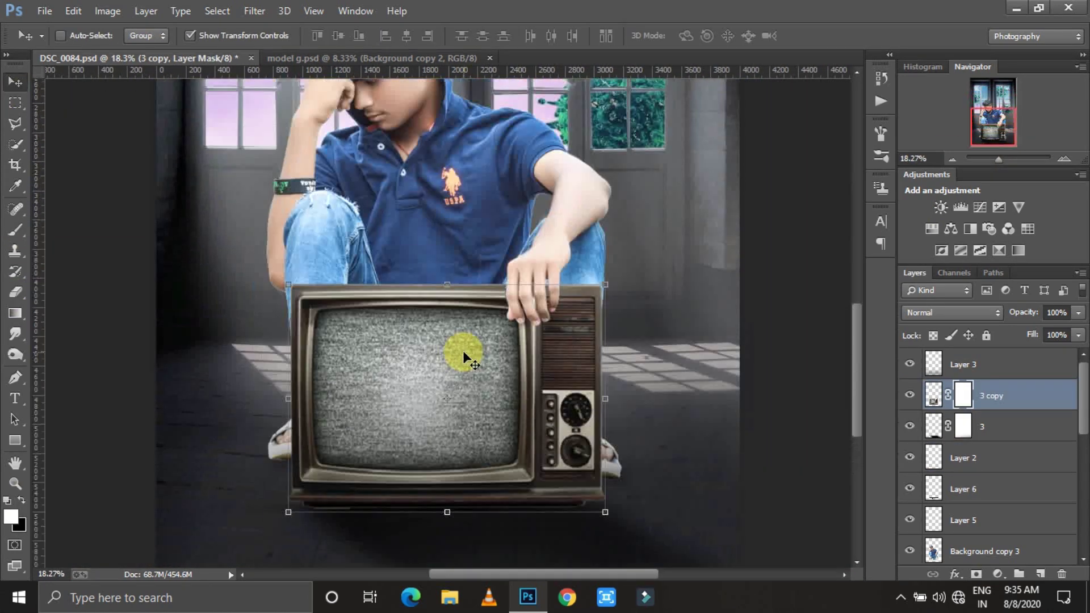
scroll(414, 325, down, 1)
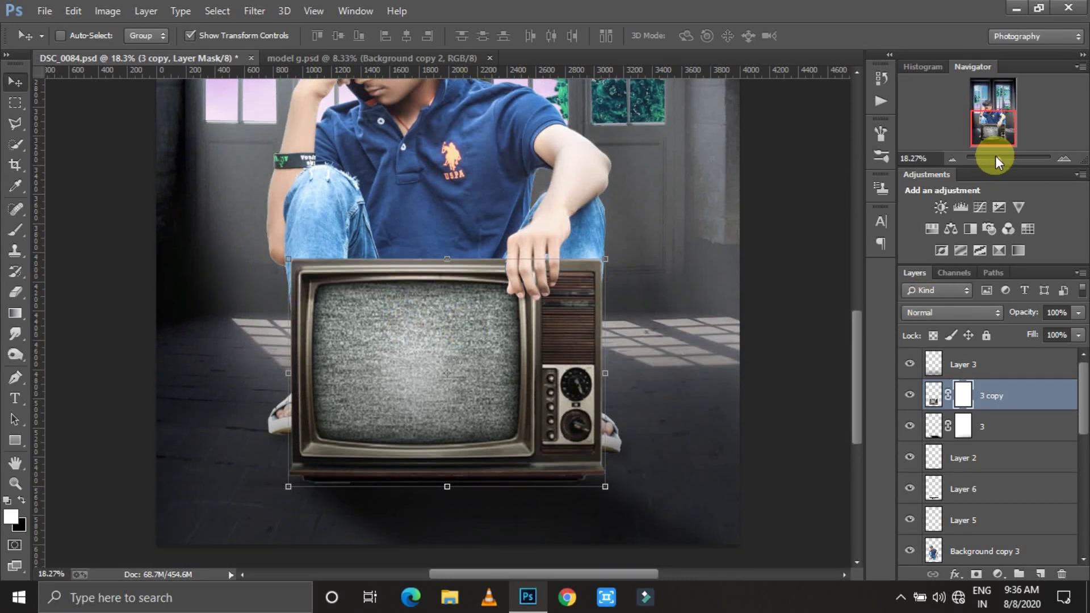
drag(996, 158, 995, 159)
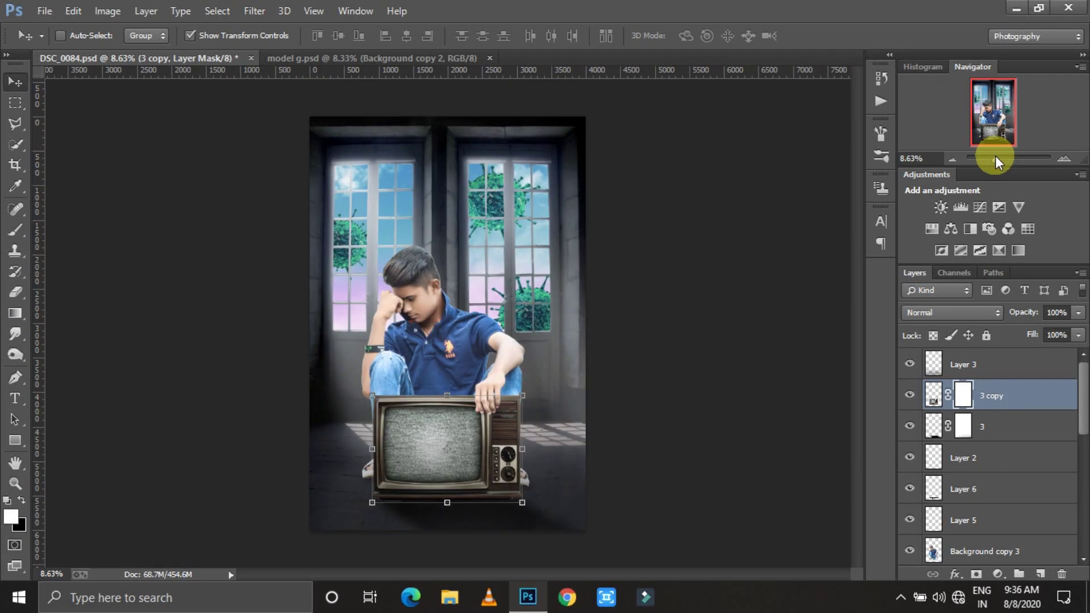
- Add a Brightness/Contrast adjustment at -150 brightness, clipped to the TV layer
click(941, 208)
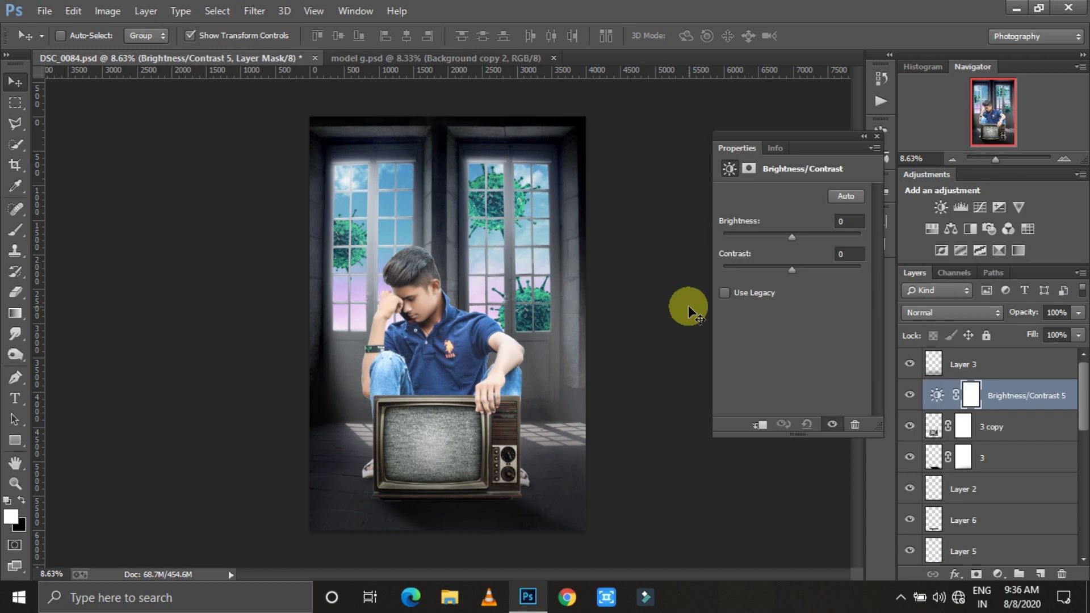
click(848, 221)
text(-150)
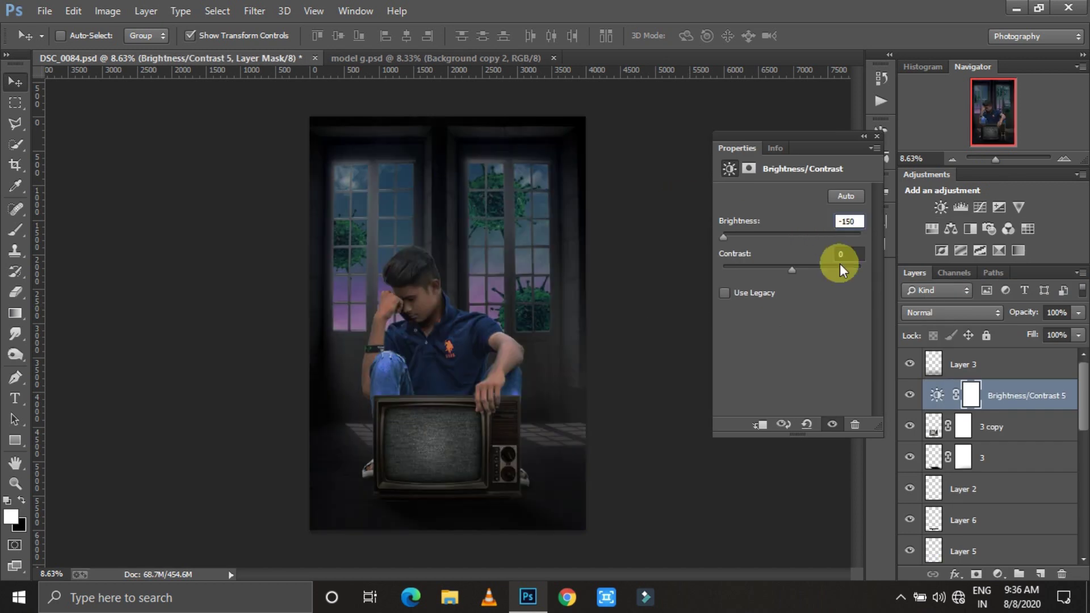
key(ctrl+alt+g)
key(Tab)
text(512)
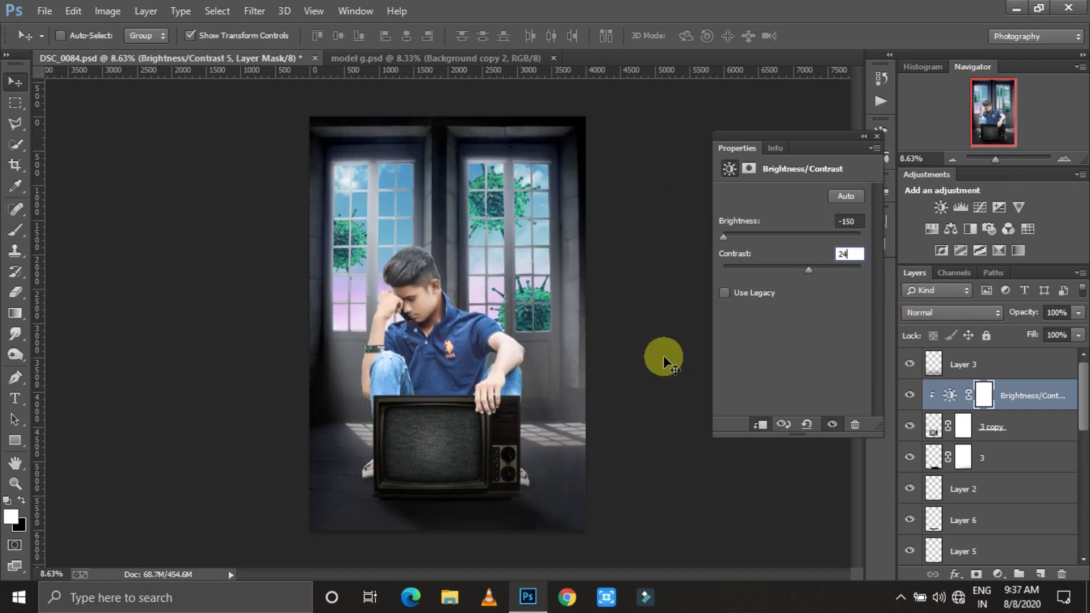
key(Return)
- Enlarge the brush, swap the colours, and zoom in on the TV and hand
key(b)
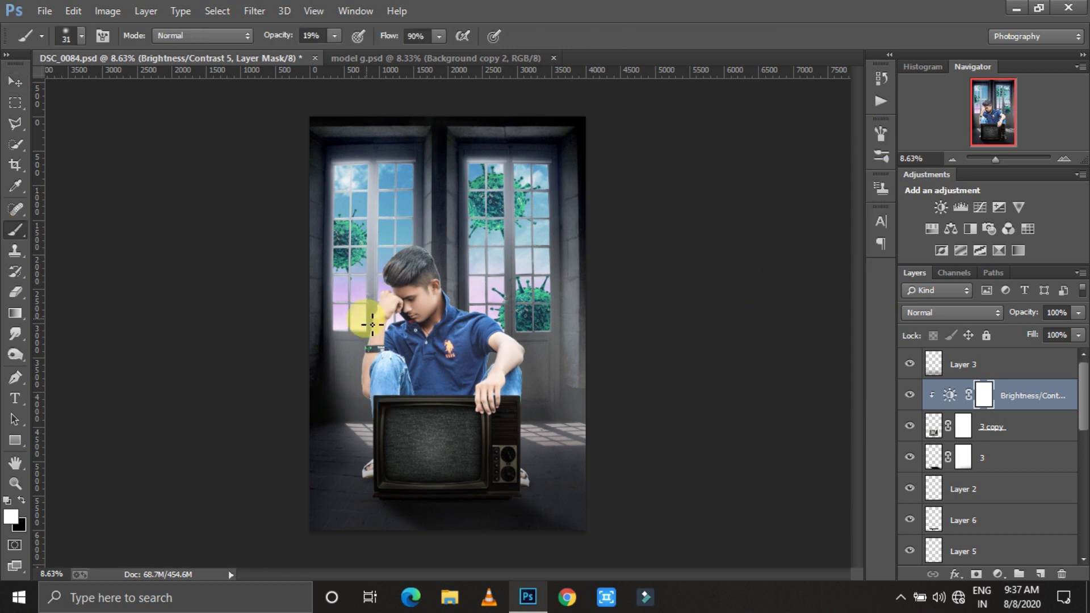
right_click(457, 284)
drag(565, 318, 603, 319)
key(Return)
key(x)
right_click(344, 181)
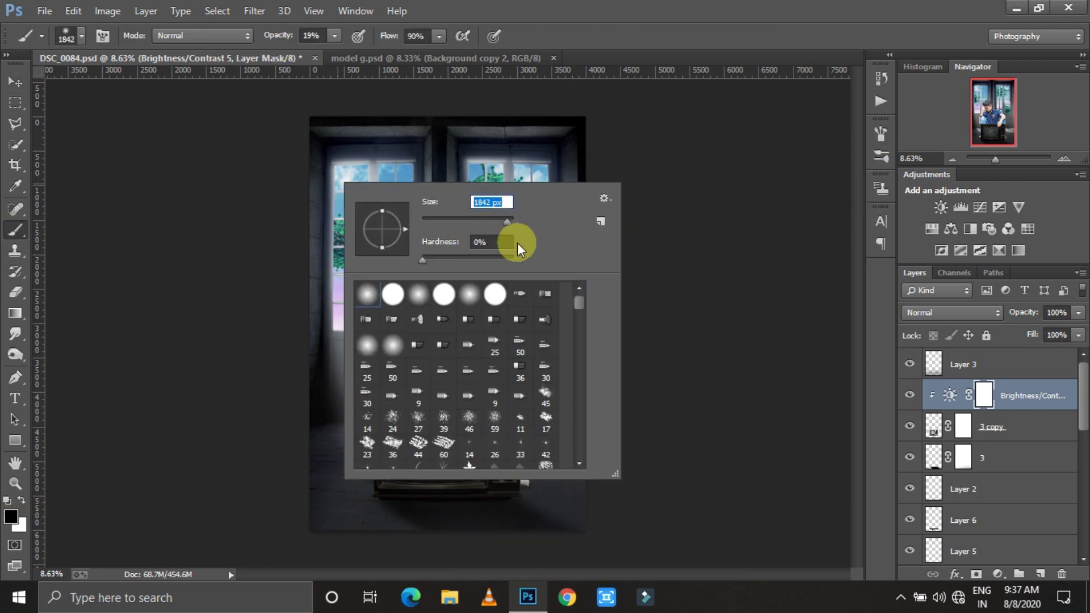
click(996, 159)
drag(996, 159, 1001, 159)
- Set a 1053 px brush and paint over the TV screen on the adjustment mask
right_click(444, 284)
text(437)
key(Return)
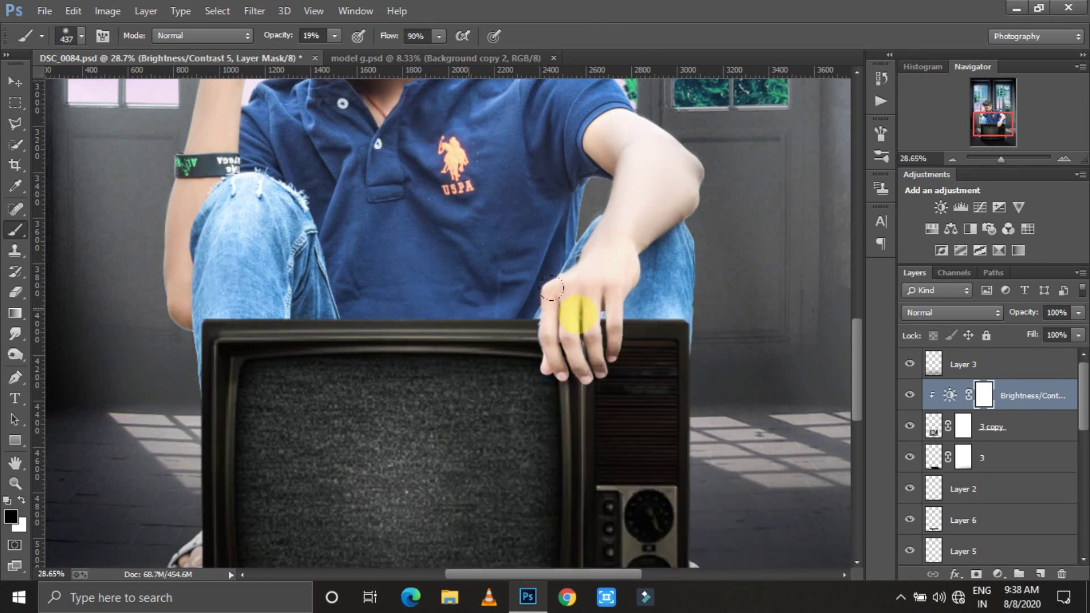
scroll(678, 315, down, 2)
right_click(479, 297)
double_click(534, 295)
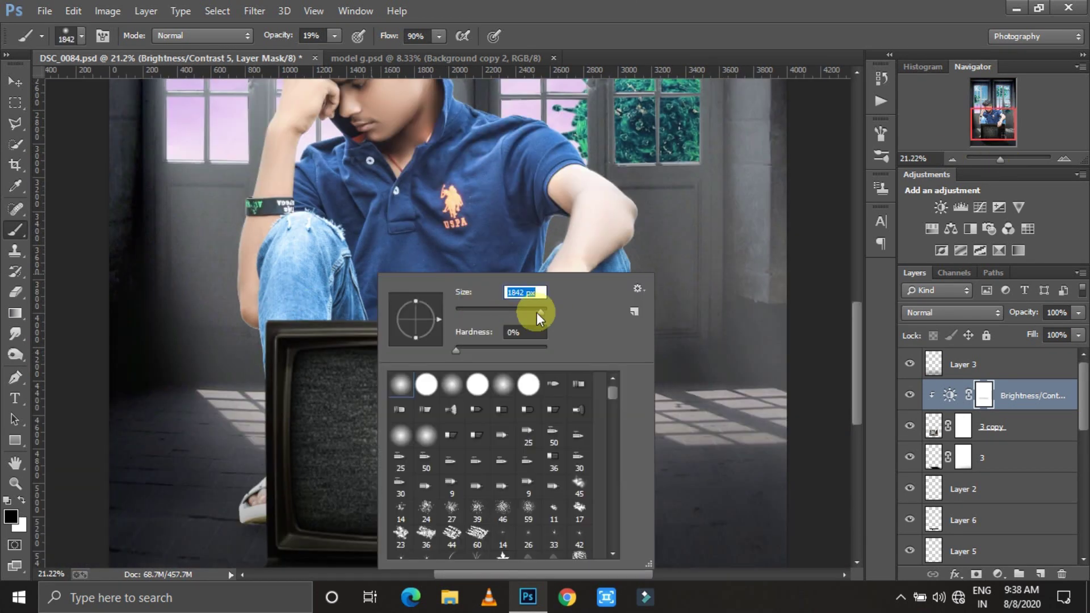
text(1053)
key(Return)
mouse_move(283, 397)
mouse_down()
mouse_move(358, 450)
mouse_move(460, 426)
mouse_move(346, 455)
mouse_move(369, 437)
mouse_move(658, 502)
mouse_up()
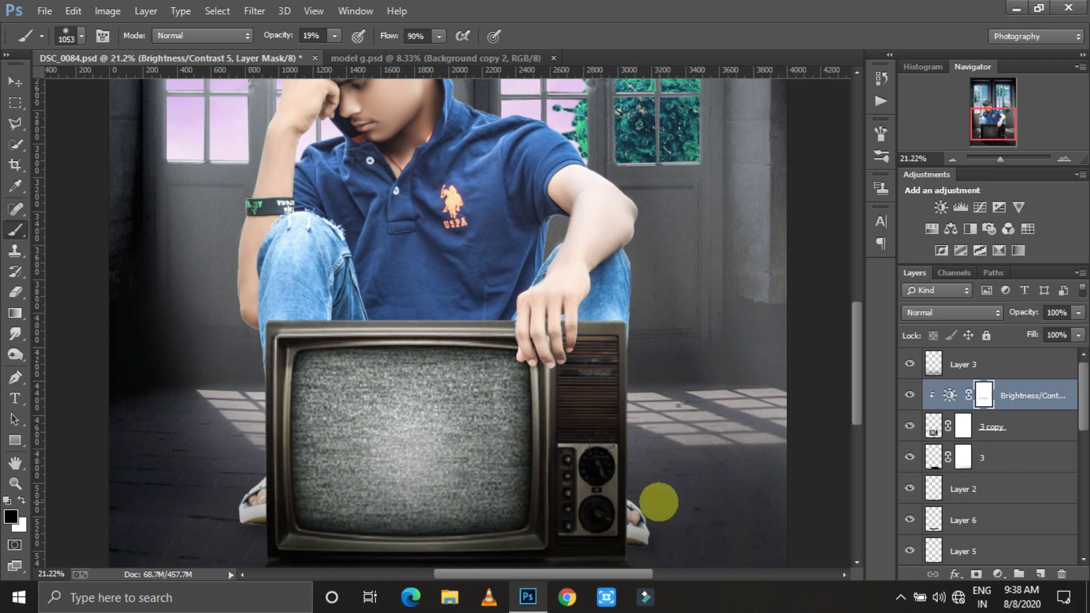
- Make black the painting colour and create a new empty Layer 7
click(23, 503)
click(909, 395)
key(ctrl+shift+alt+n)
key(0)
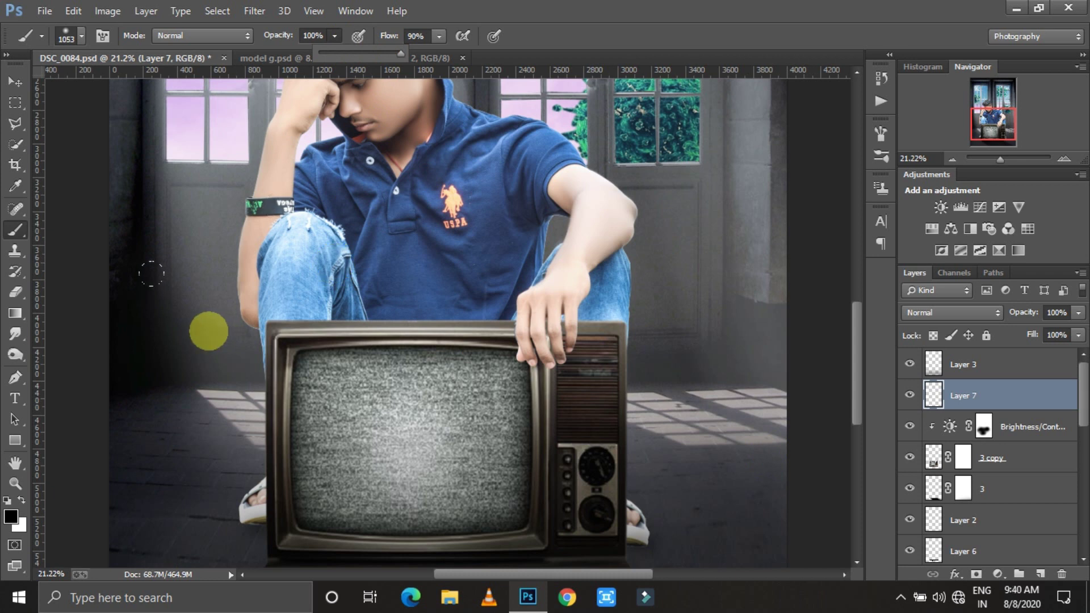
- Move the new layer above Layer 3, clip it, and fill it with 50% gray
drag(978, 396, 978, 358)
right_click(976, 365)
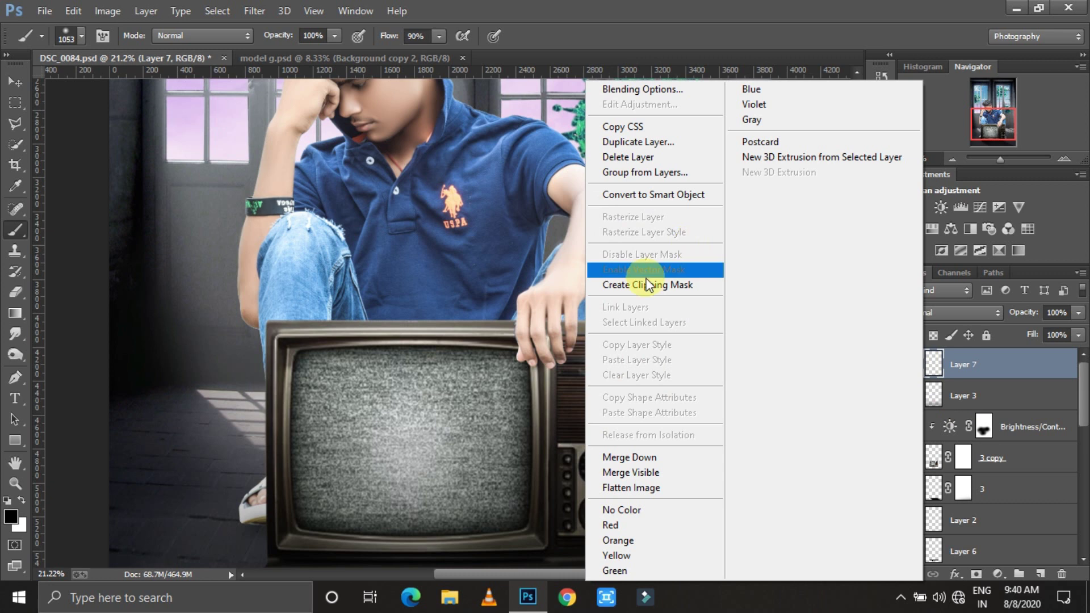
click(645, 281)
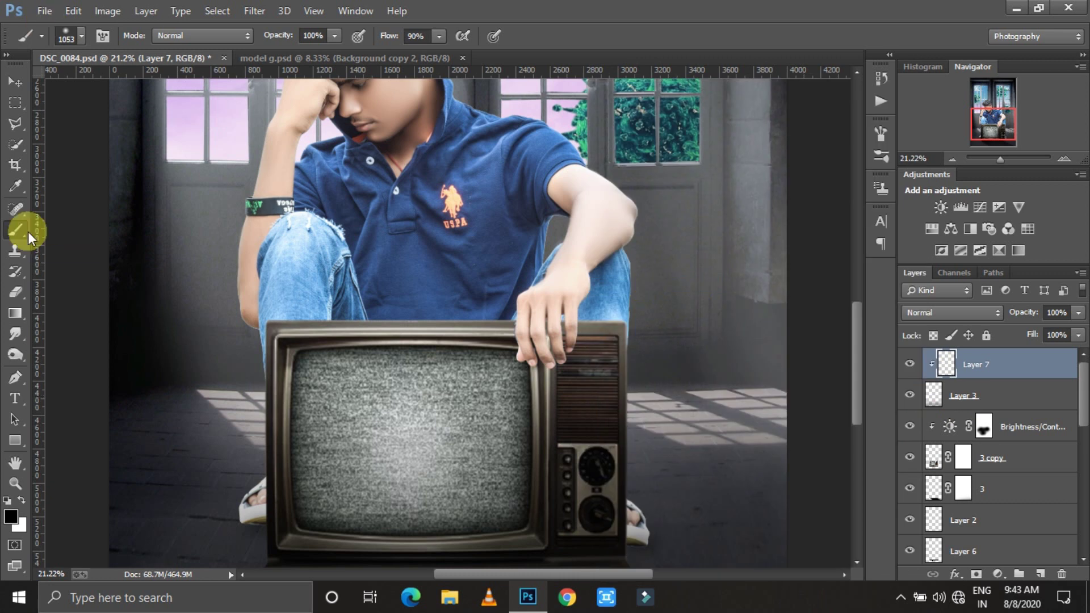
key(alt+e)
key(l)
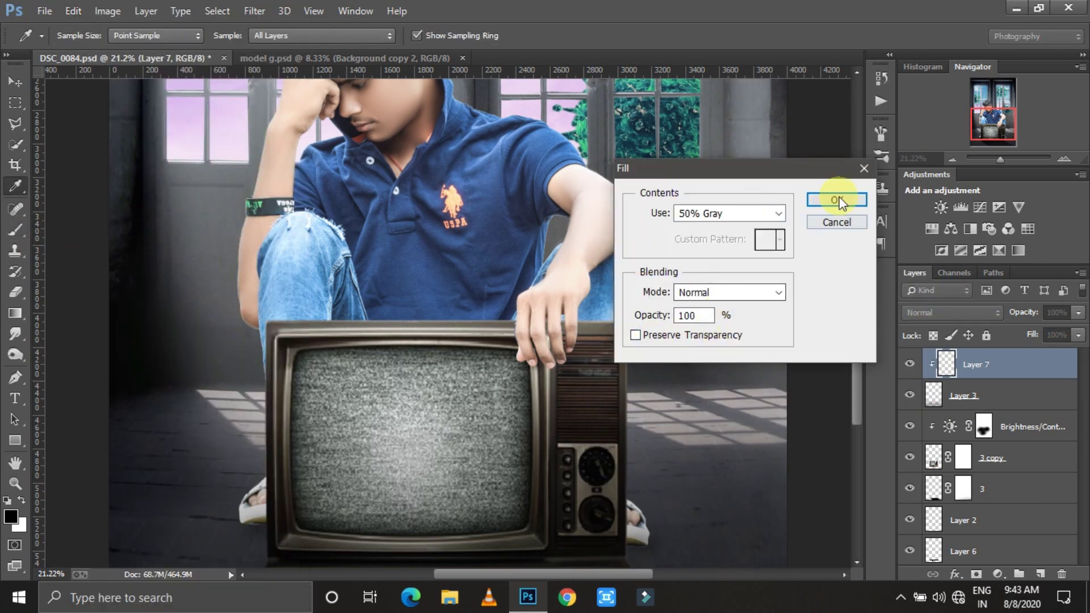
click(837, 200)
- Move the gray layer onto the boy's layers, clip it, and set Overlay blend mode
scroll(988, 431, down, 2)
drag(976, 487, 932, 445)
key(ctrl+alt+g)
key(b)
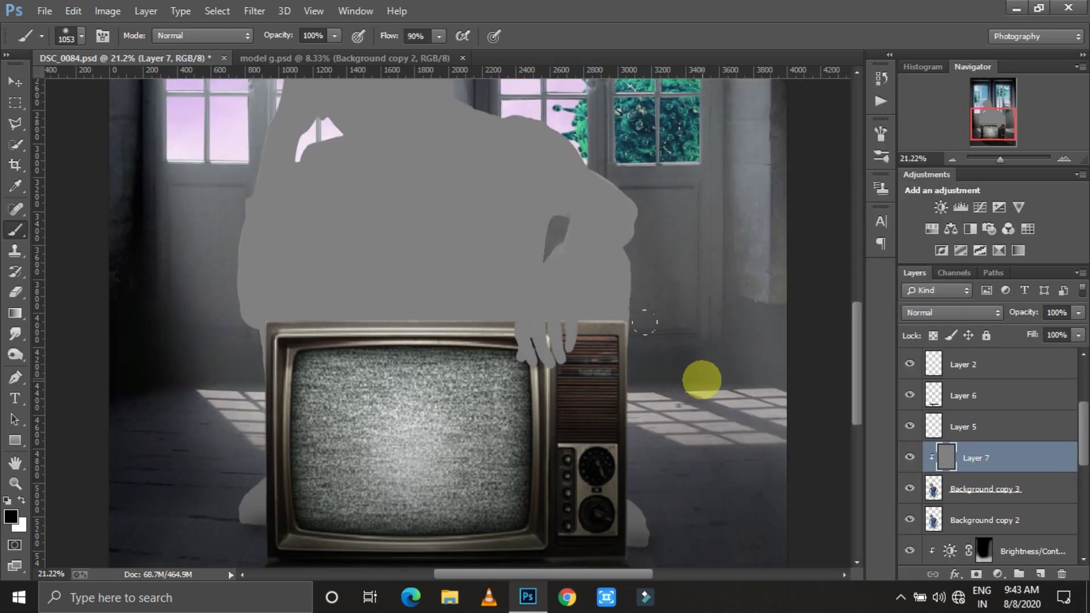
scroll(675, 318, down, 3)
click(952, 312)
click(942, 471)
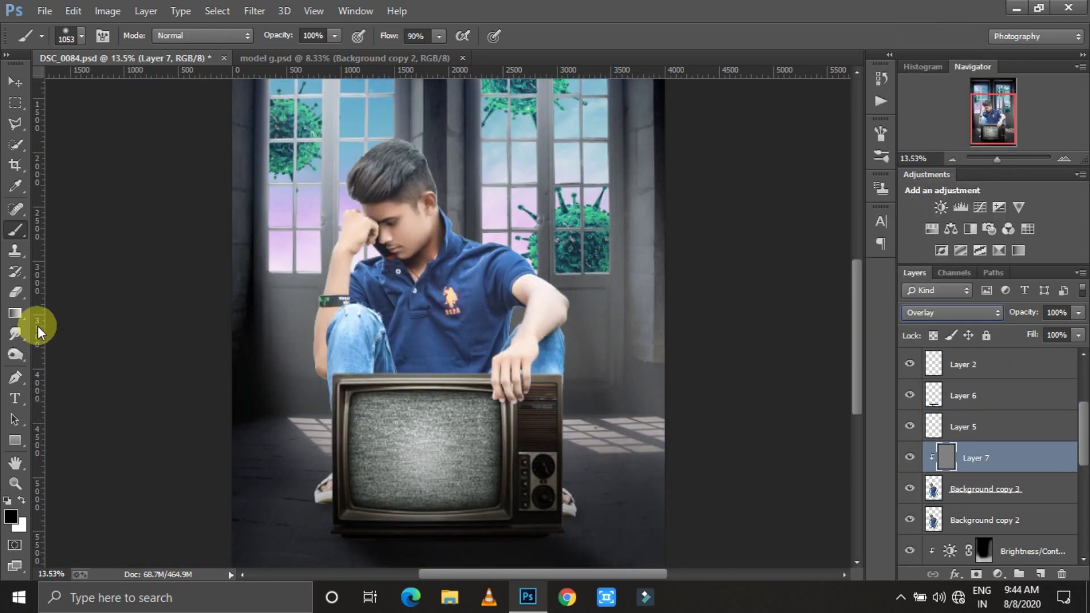
- Switch to the Burn tool with a 96 px brush, zoomed in on the boy's face
click(15, 354)
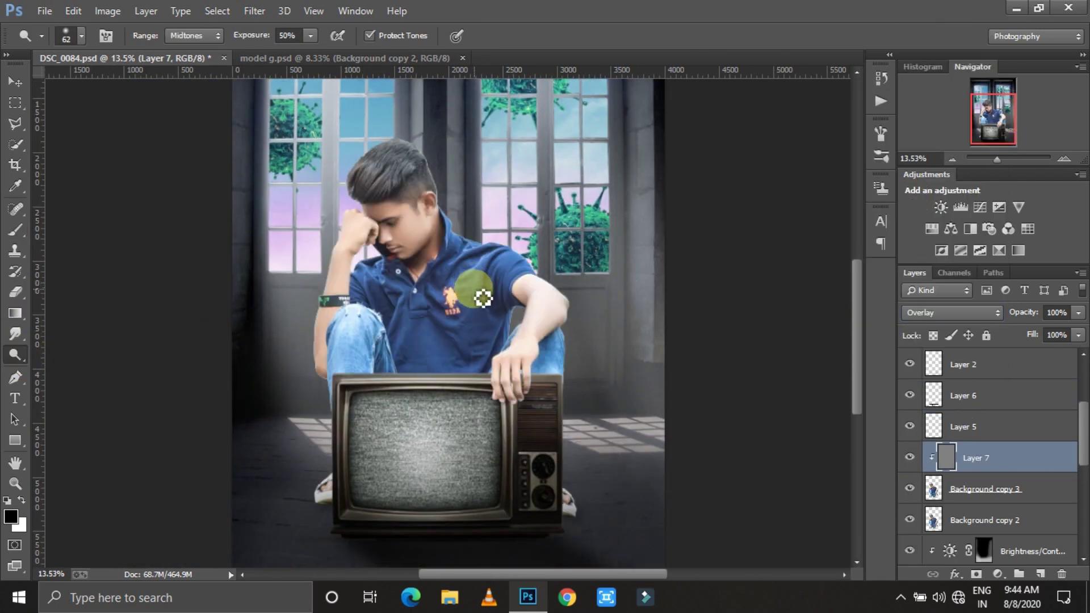
key(shift+o)
right_click(522, 244)
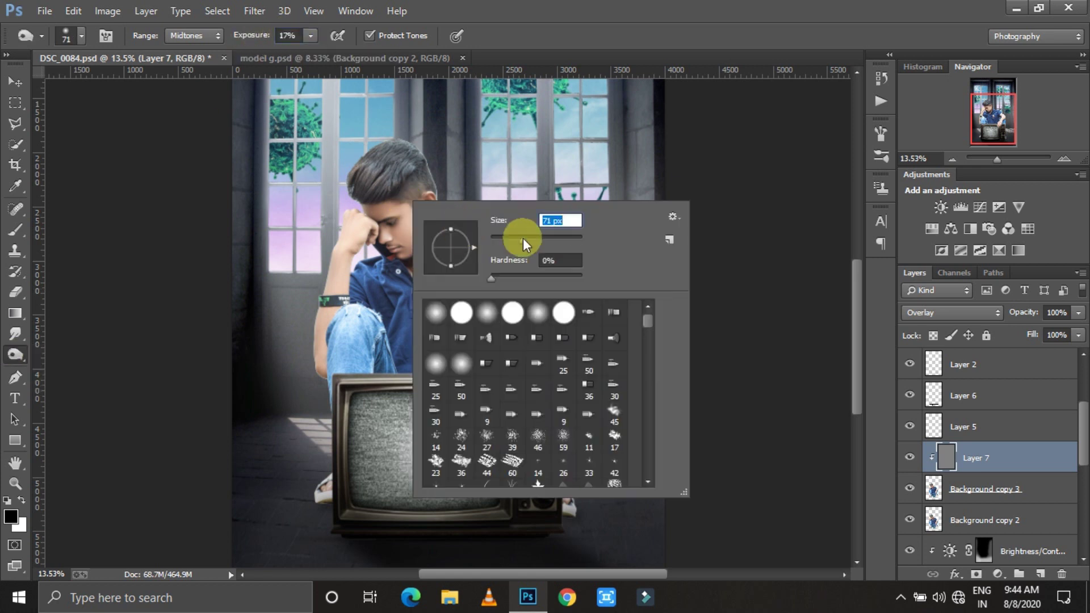
key(Escape)
drag(997, 159, 1003, 159)
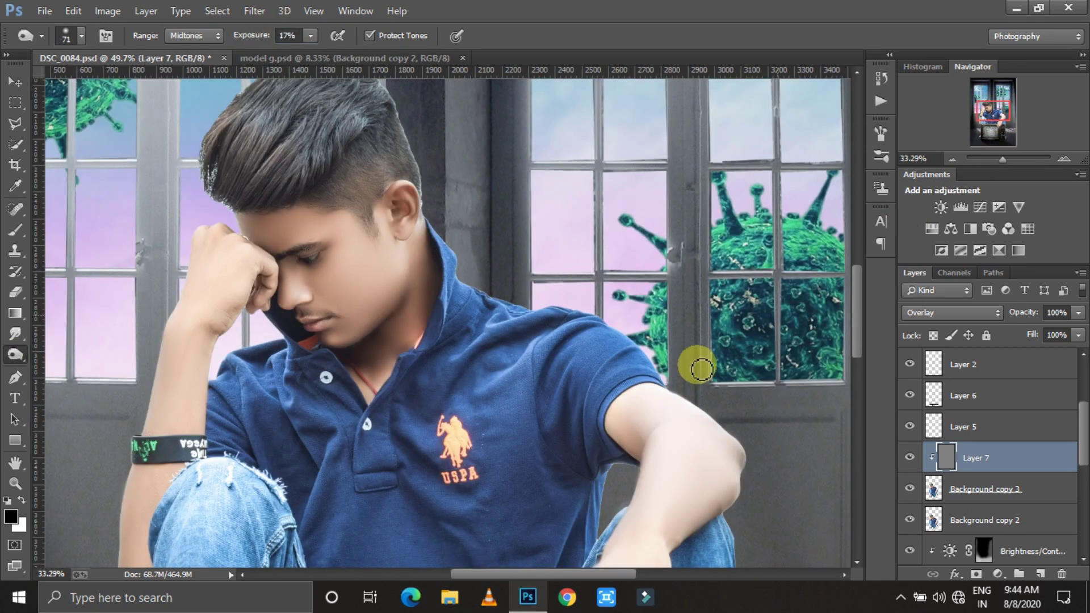
scroll(702, 369, down, 2)
scroll(717, 454, down, 3)
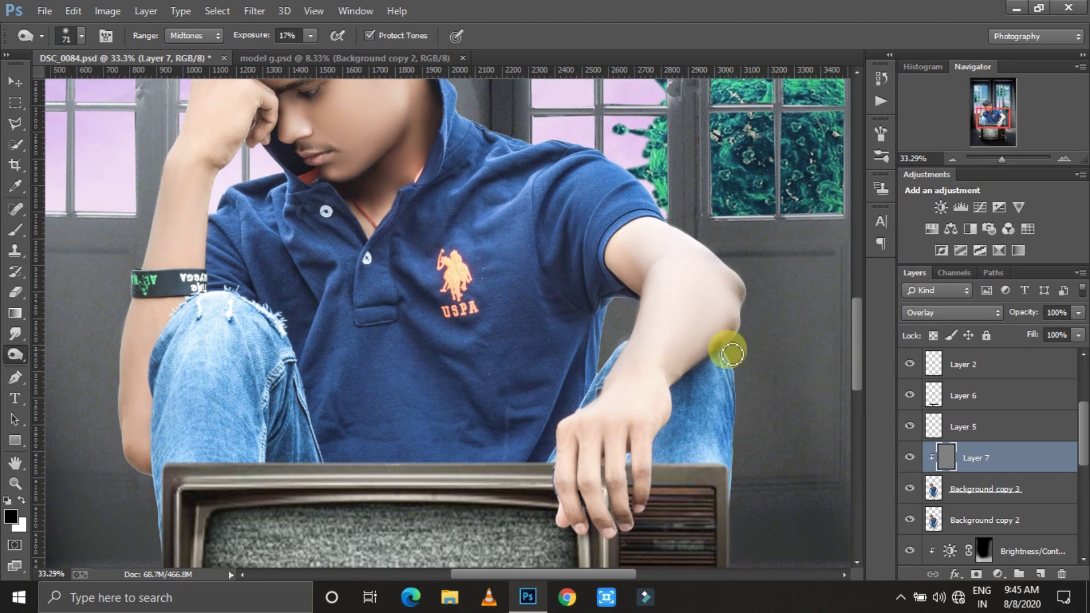
scroll(682, 332, up, 3)
right_click(432, 272)
key(Escape)
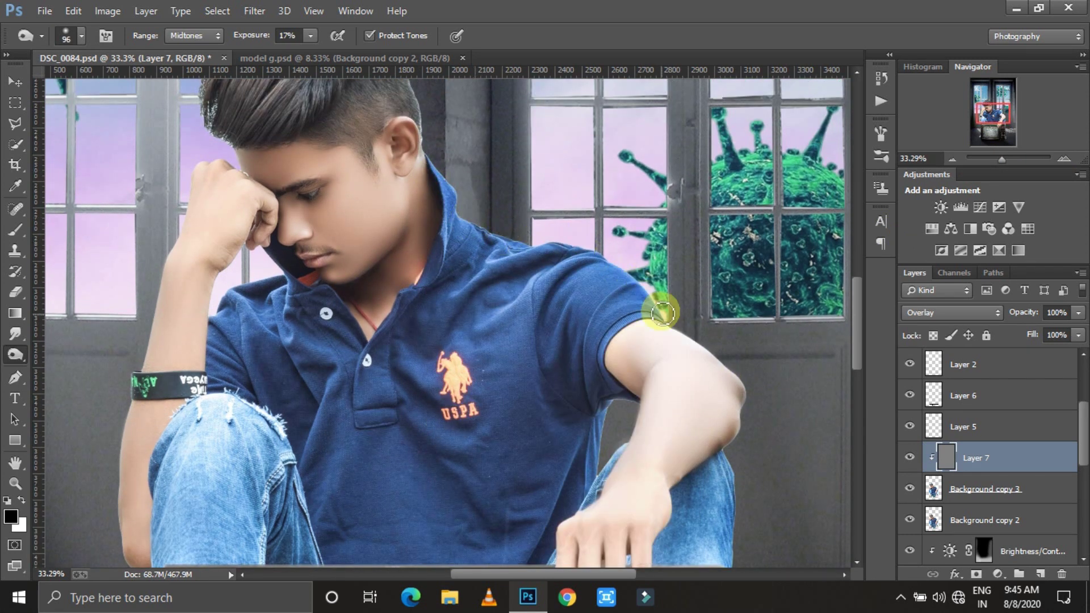
- Enlarge the burn brush to 296 px while navigating around the boy
scroll(608, 457, up, 2)
scroll(243, 214, up, 3)
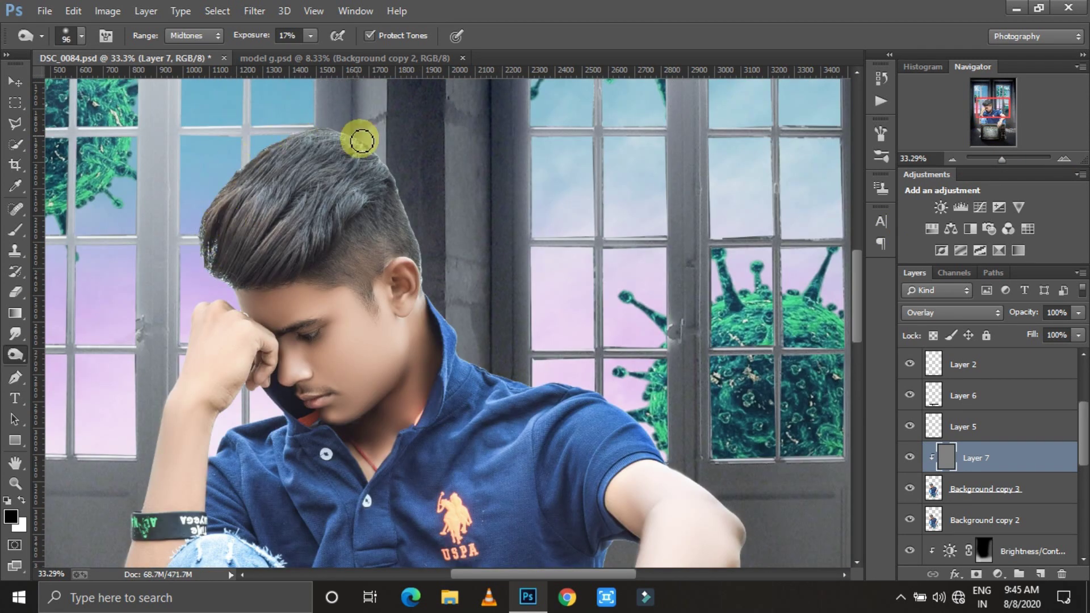
scroll(290, 225, down, 5)
scroll(129, 386, down, 5)
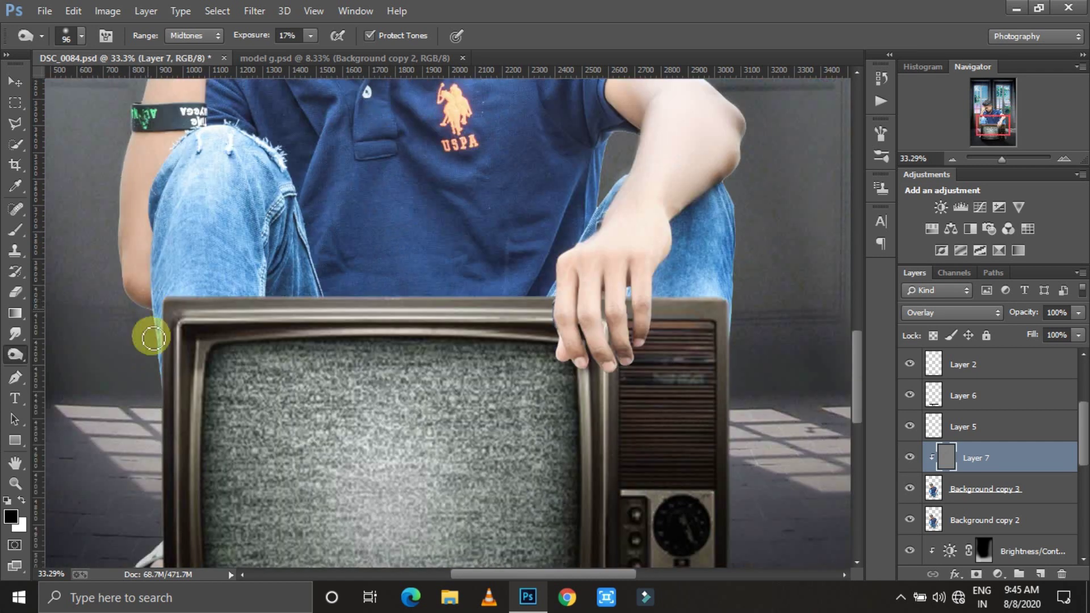
scroll(152, 339, up, 3)
scroll(248, 358, up, 3)
right_click(353, 252)
drag(482, 295, 499, 287)
click(369, 212)
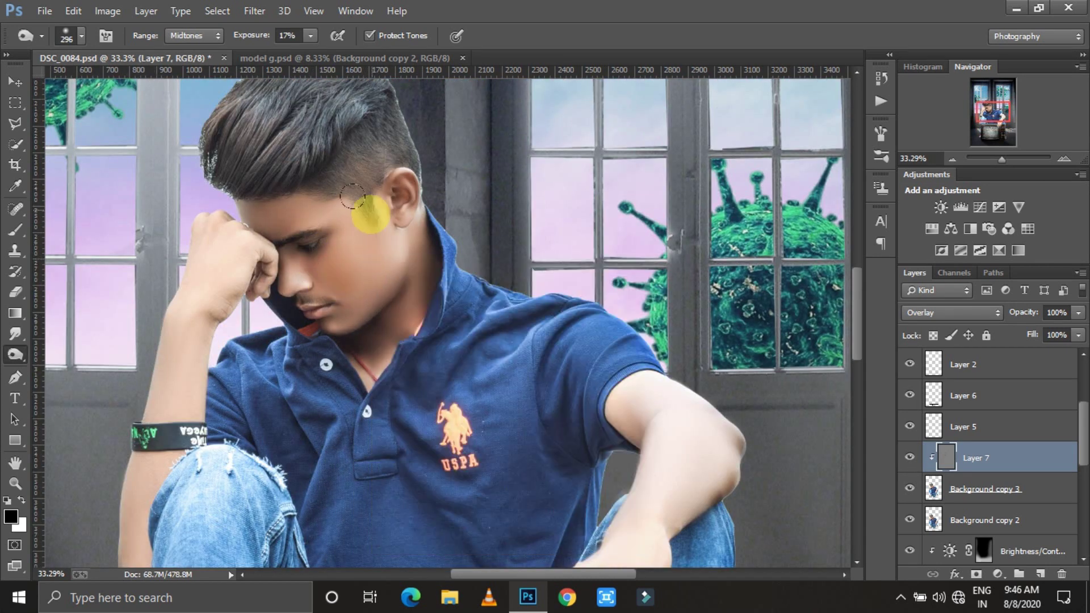
scroll(469, 266, down, 6)
scroll(453, 277, up, 5)
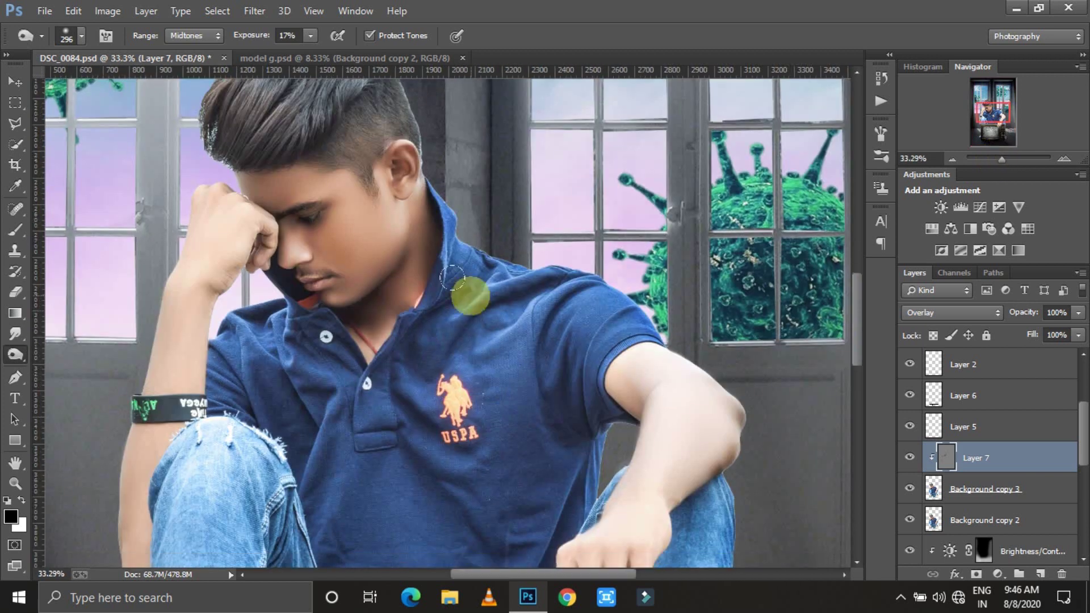
scroll(153, 258, down, 3)
scroll(389, 243, down, 5)
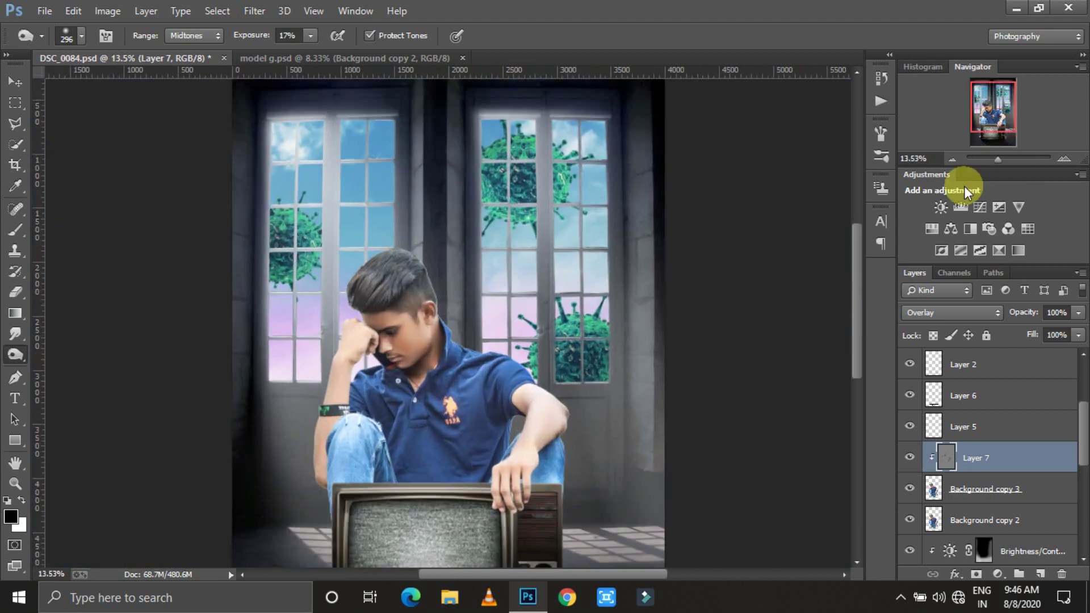
- Add a new layer and a clipped Brightness/Contrast adjustment with brightness -100
right_click(15, 355)
click(63, 346)
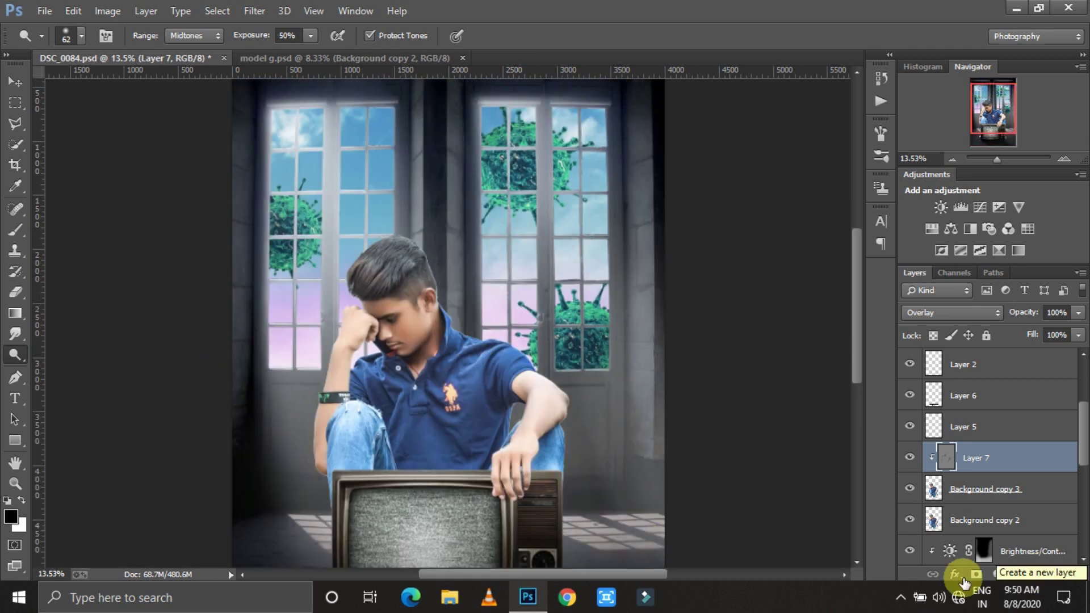
click(1040, 574)
click(997, 574)
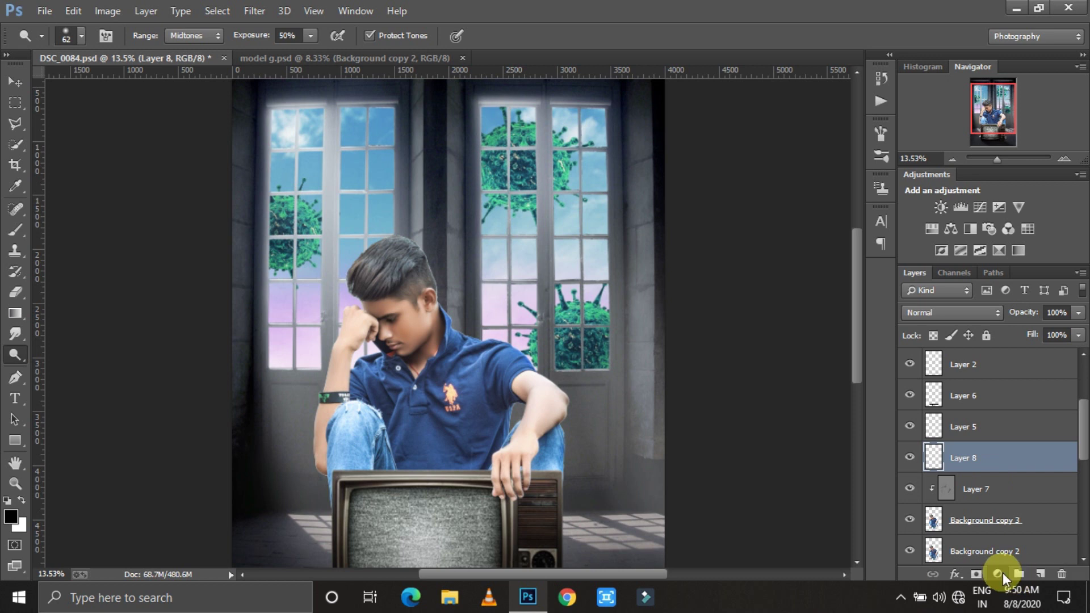
click(936, 374)
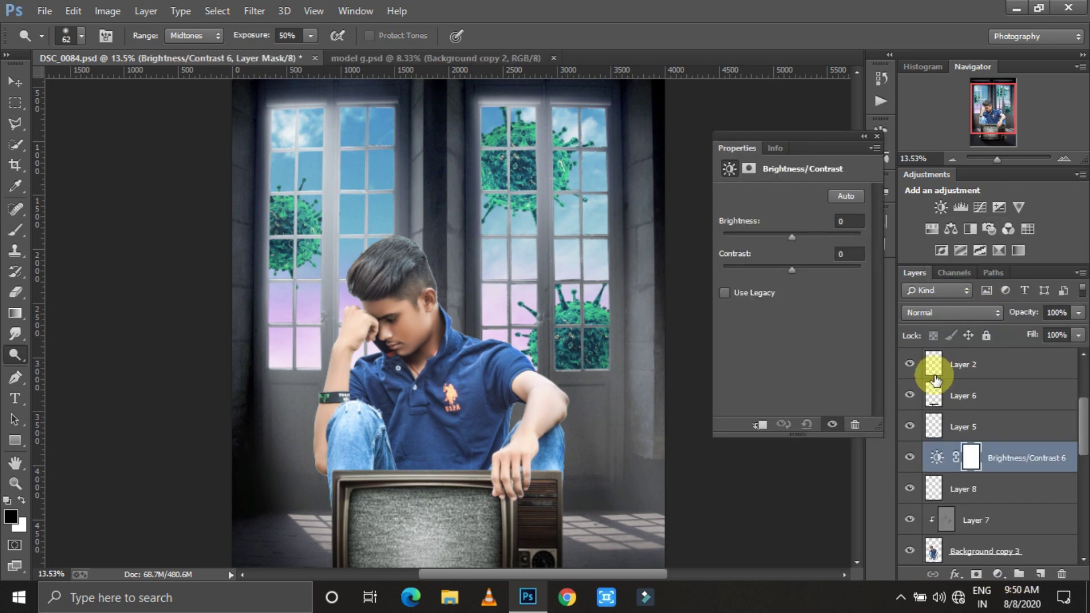
text(100)
key(Return)
click(760, 424)
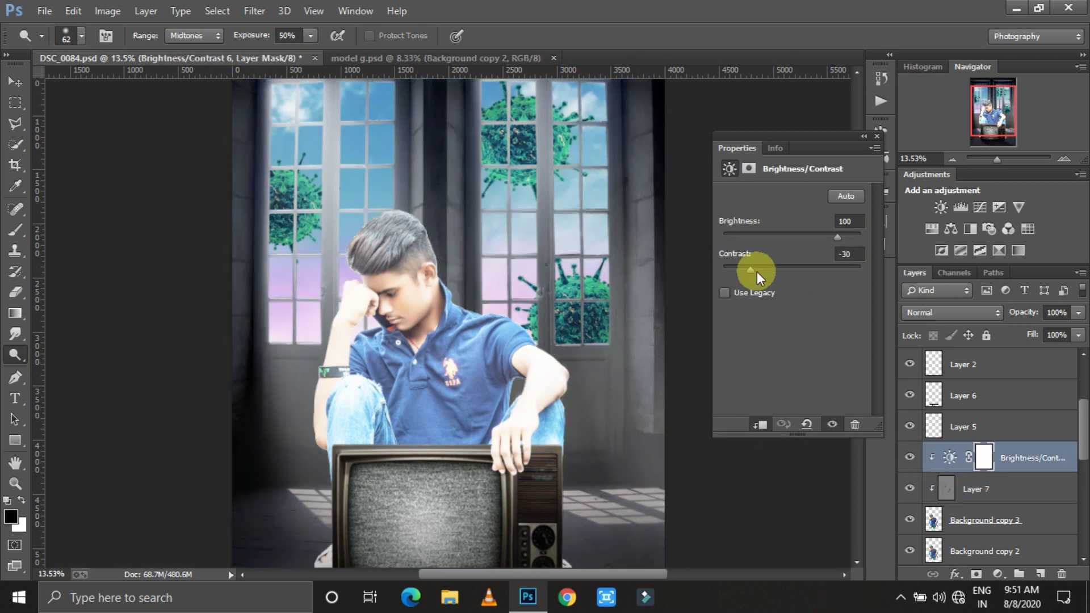
drag(838, 236, 815, 238)
click(831, 226)
text(-100)
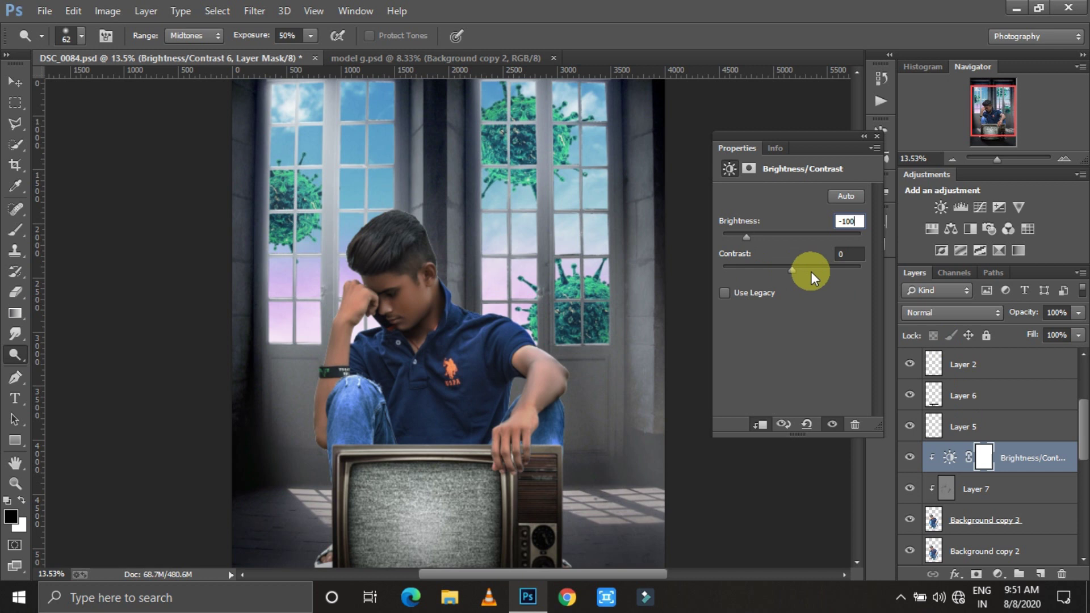
- Invert the adjustment's mask, undo a stray dark stroke, and reselect the mask
click(984, 457)
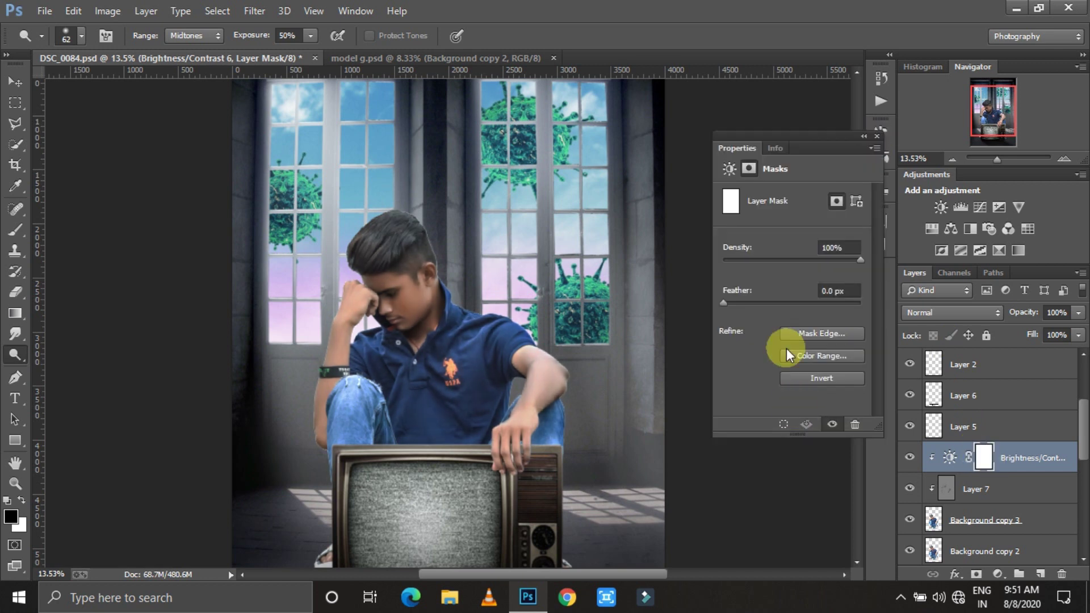
click(823, 377)
click(945, 488)
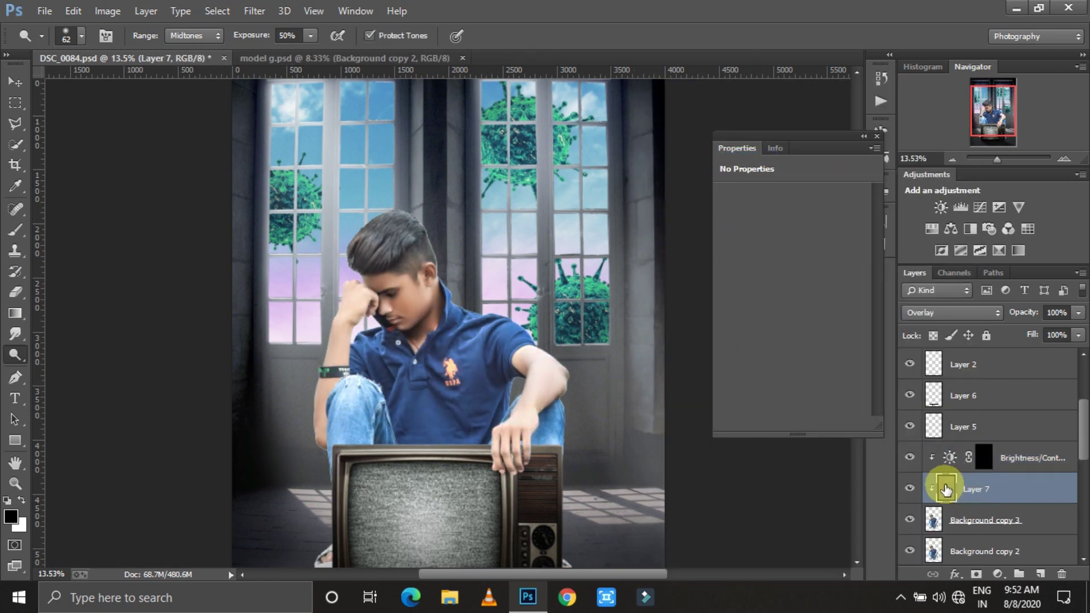
click(876, 136)
click(14, 334)
key(b)
drag(386, 301, 417, 335)
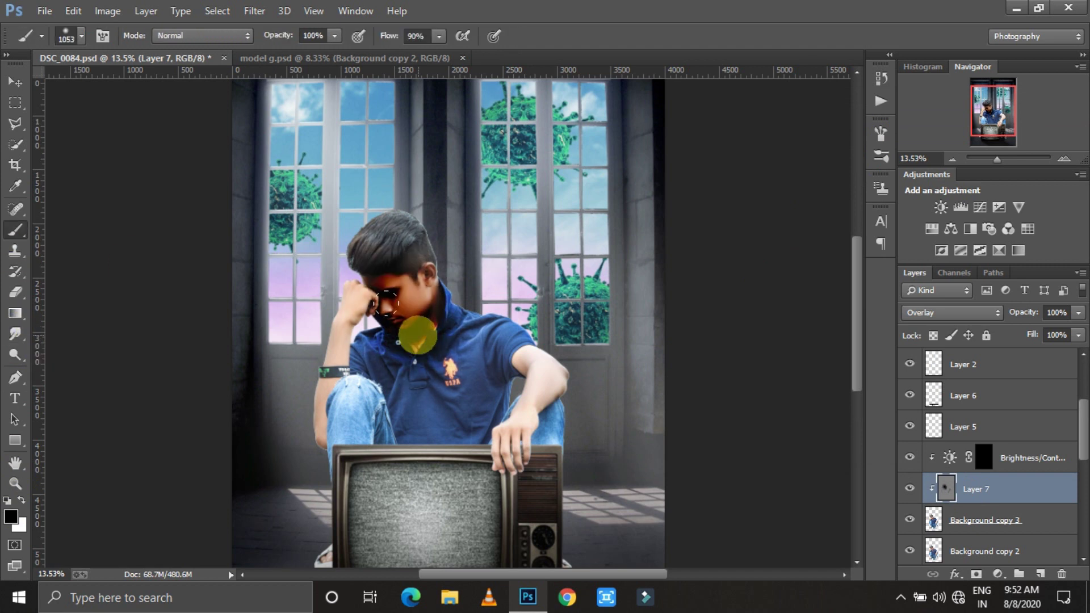
key(ctrl+z)
click(15, 81)
click(984, 457)
key(b)
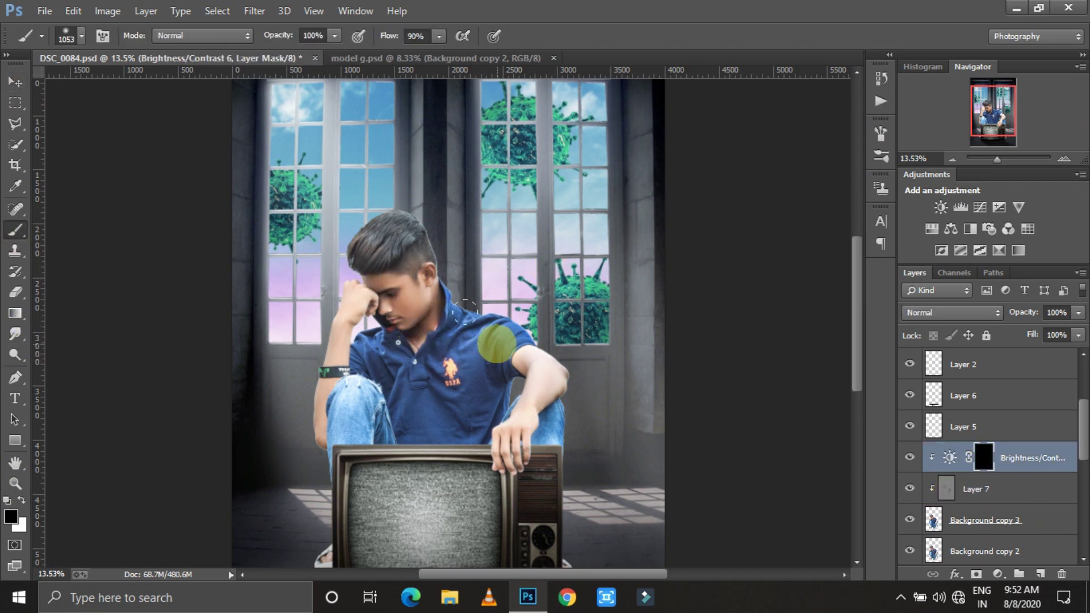
- Paint white at 21% opacity, 163 px brush, along the boy's arm and neck
scroll(390, 475, down, 3)
key(x)
right_click(441, 286)
drag(577, 316, 567, 328)
key(Return)
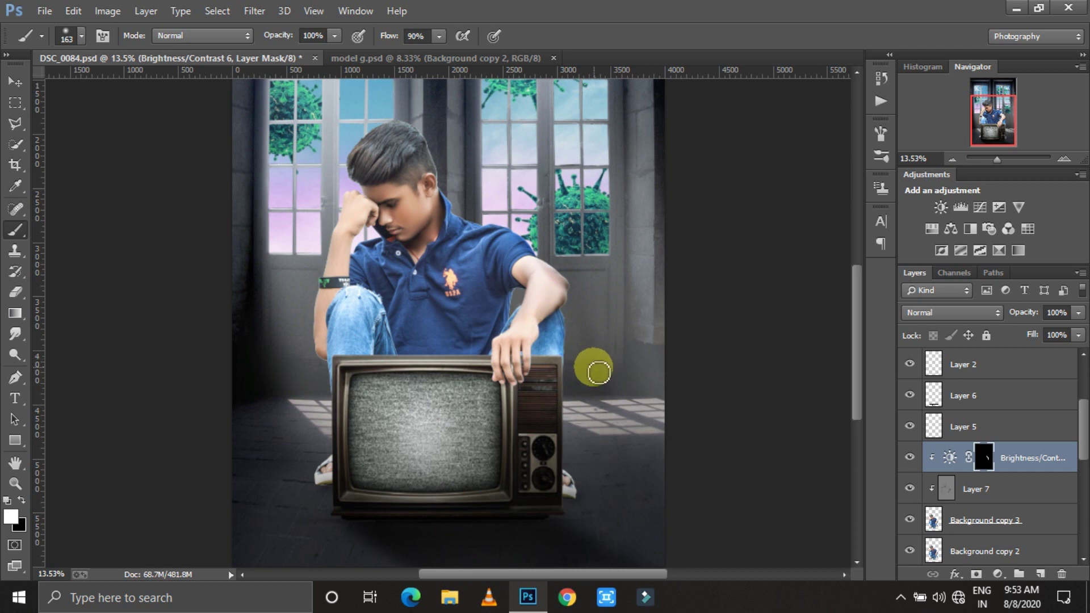
click(311, 35)
text(21)
drag(446, 185, 567, 298)
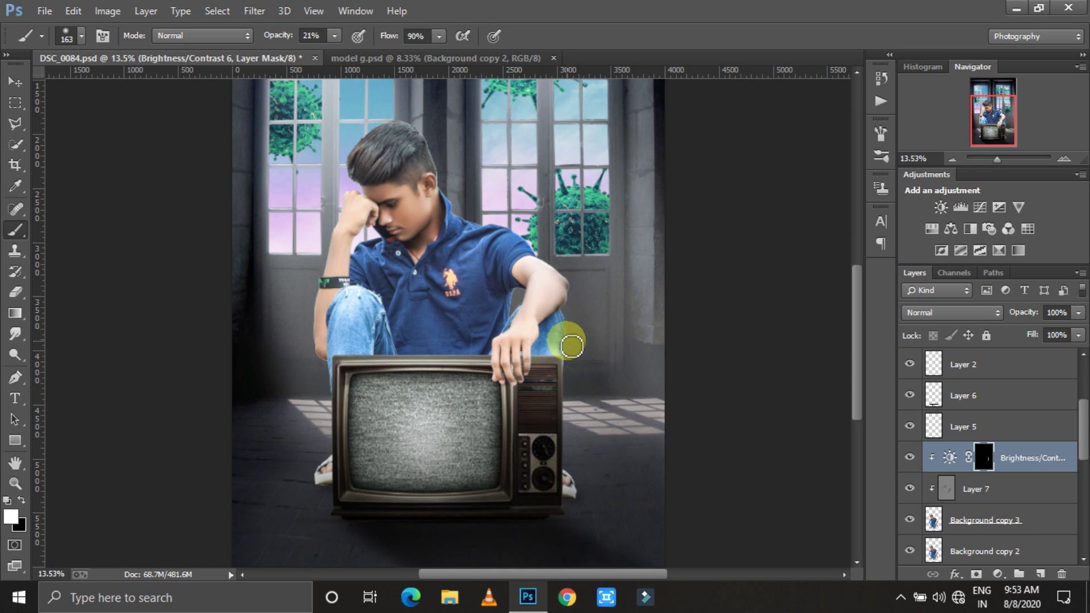
drag(331, 330, 320, 316)
drag(350, 201, 464, 212)
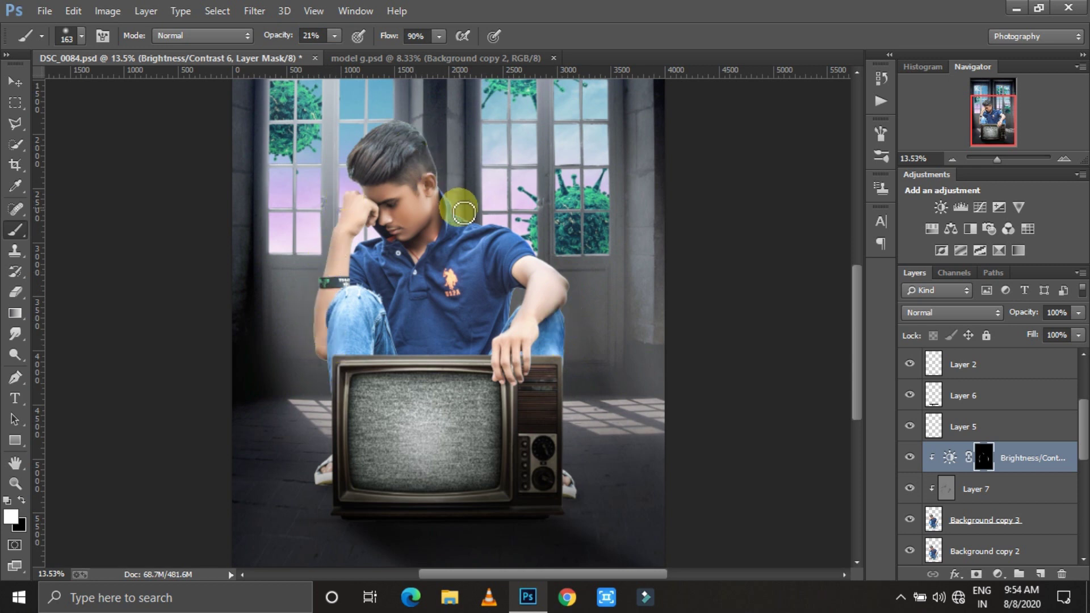
- Create new Layer 8 and clip it to the adjustment below
key(x)
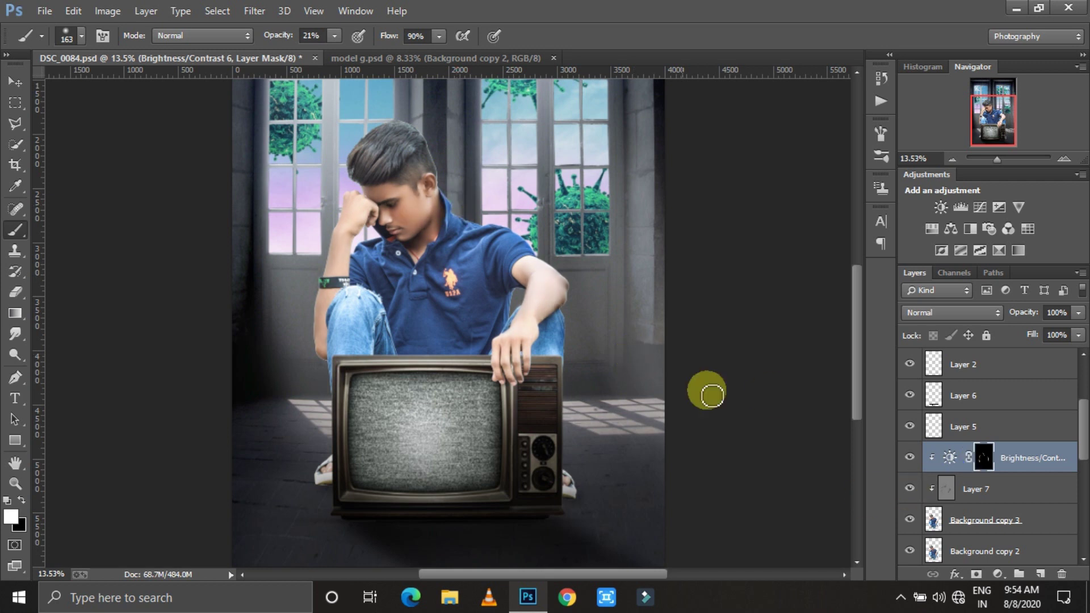
key(ctrl+shift+alt+n)
right_click(965, 457)
click(653, 221)
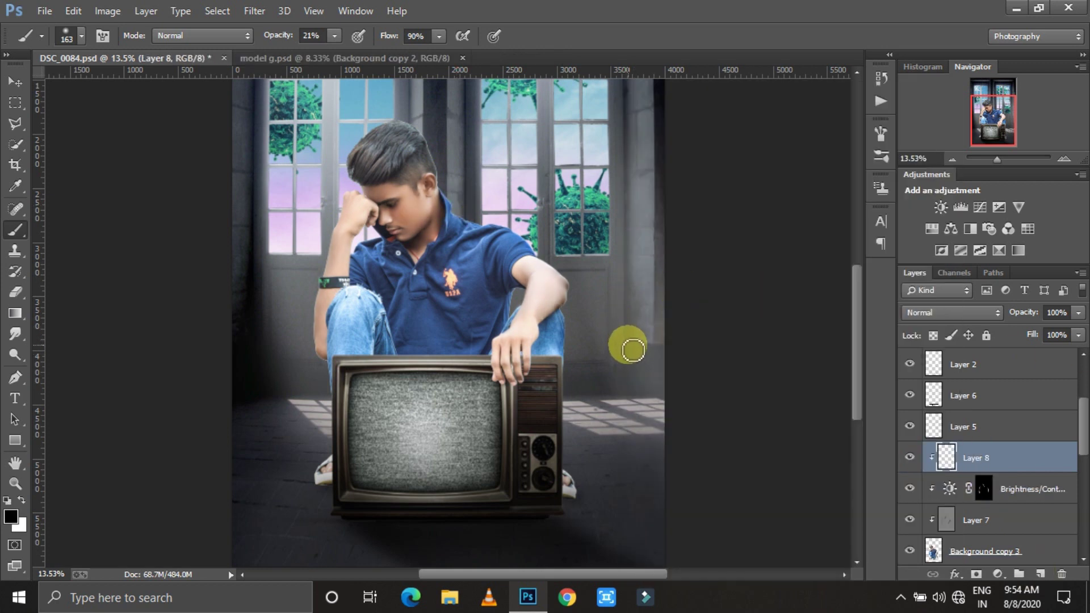
- Paint soft white light along the boy's hair edge and raised arm on Layer 8
click(426, 133)
key(x)
key(0)
drag(401, 139, 483, 158)
drag(405, 113, 456, 202)
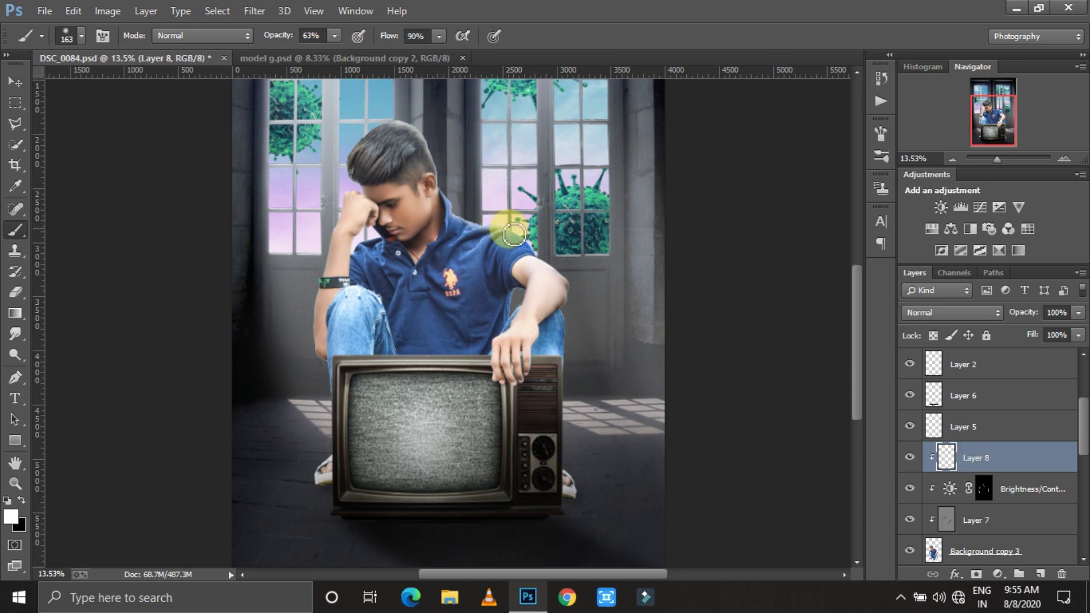
drag(306, 353, 331, 244)
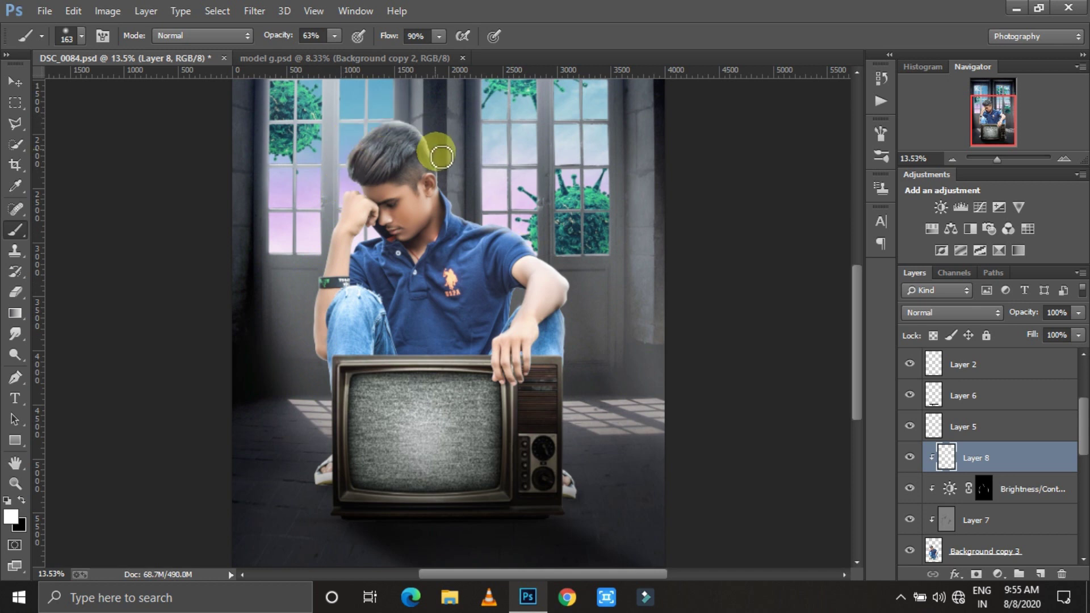
- Add a white layer mask to Layer 8, keep 100% opacity, and create empty Layer 9
click(21, 499)
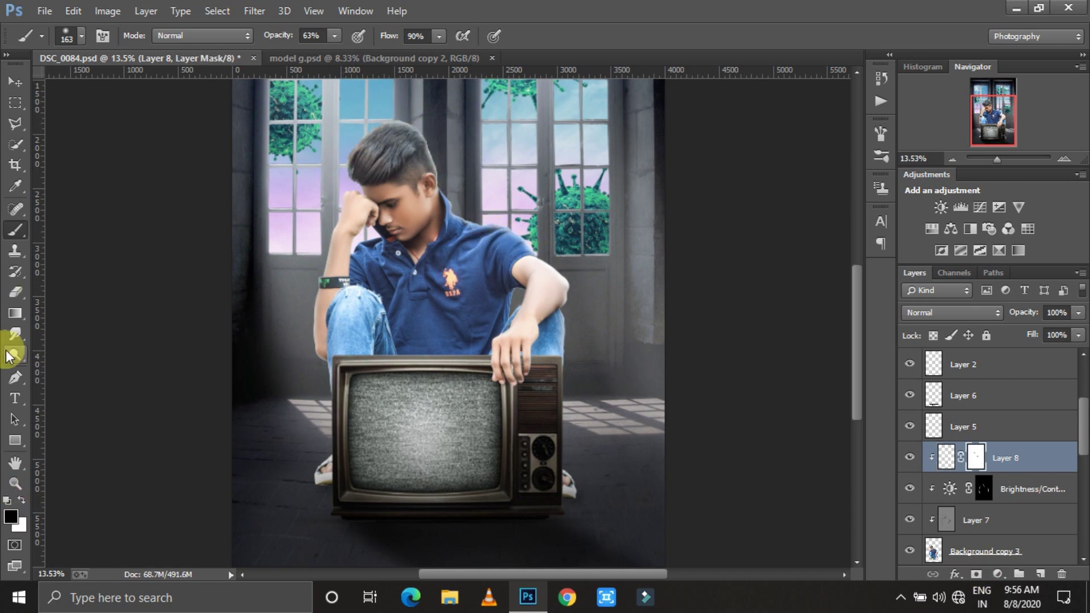
key(ctrl+2)
key(x)
drag(997, 159, 995, 160)
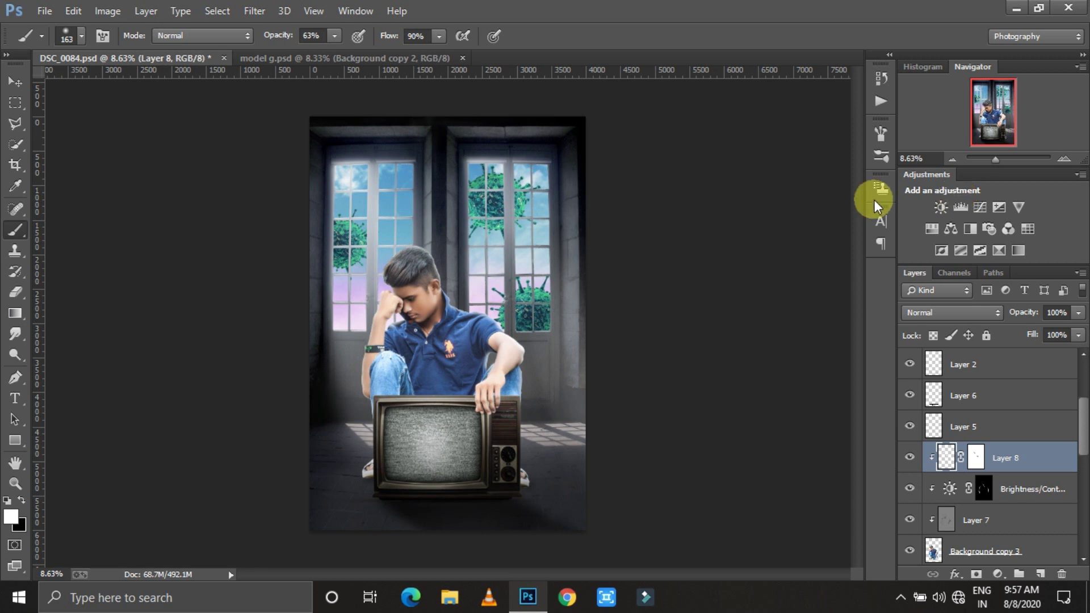
click(1078, 313)
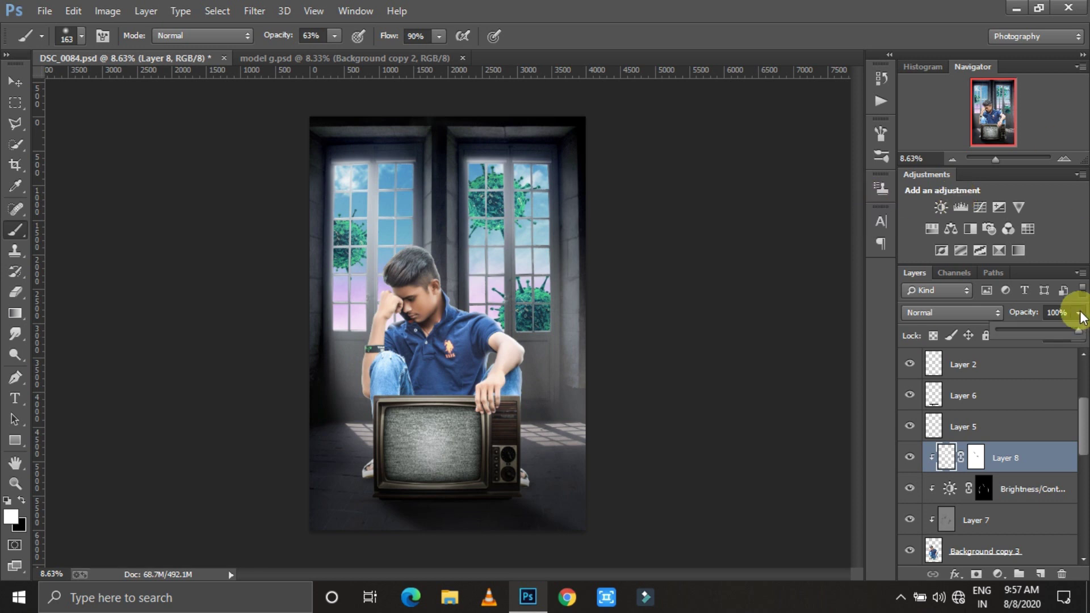
click(1021, 317)
click(1040, 574)
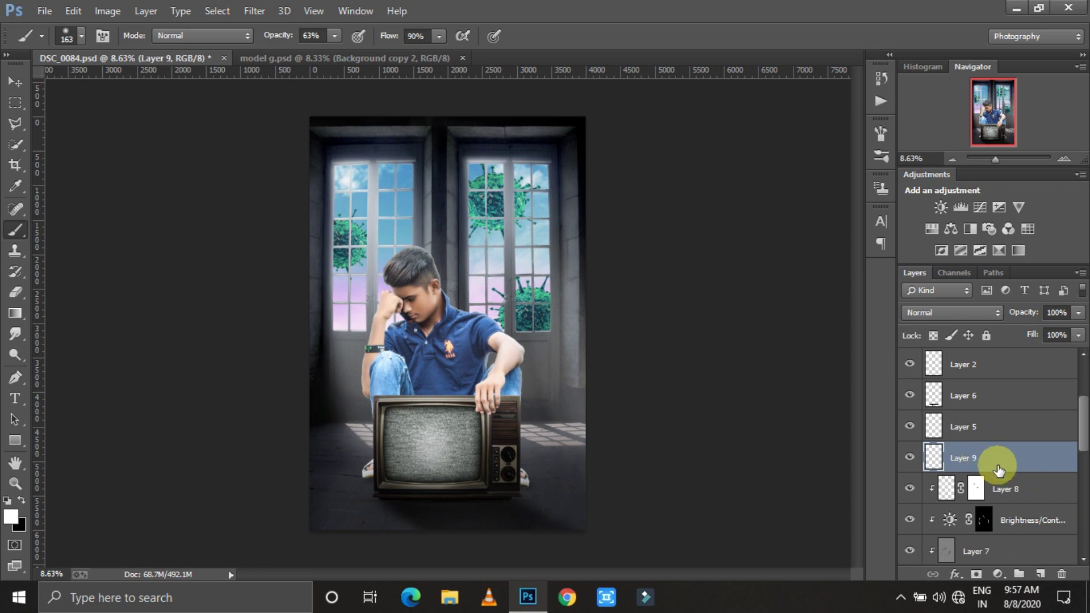
- Clip Layer 9 to Layer 8, paint light near the hair, and shrink the brush to 90
alt+click(985, 471)
scroll(440, 298, up, 5)
drag(389, 166, 456, 236)
scroll(542, 304, up, 2)
scroll(542, 304, up, 2)
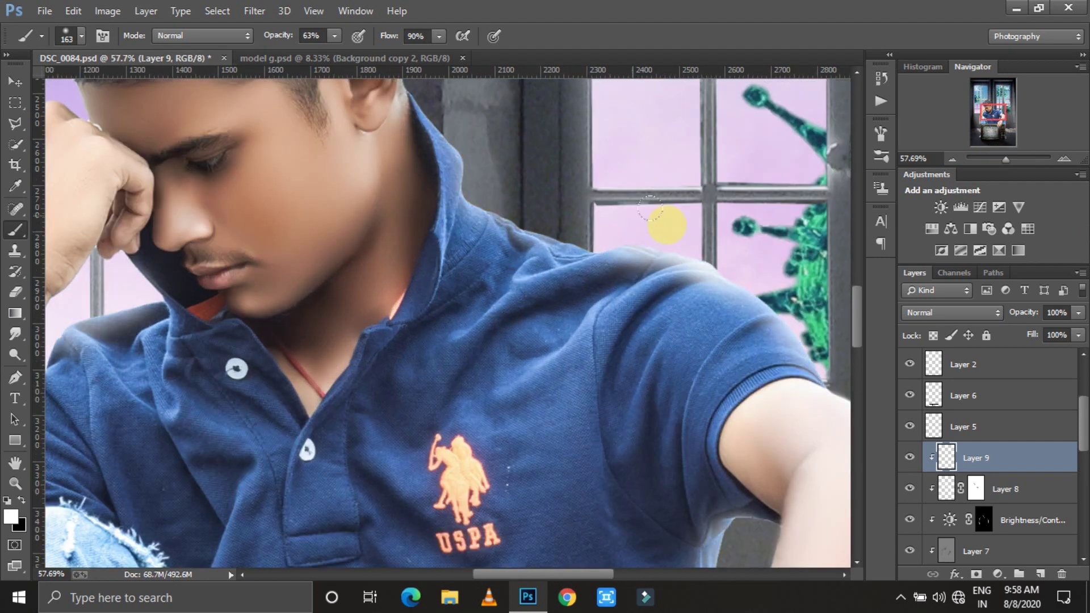
right_click(482, 287)
drag(565, 312, 544, 312)
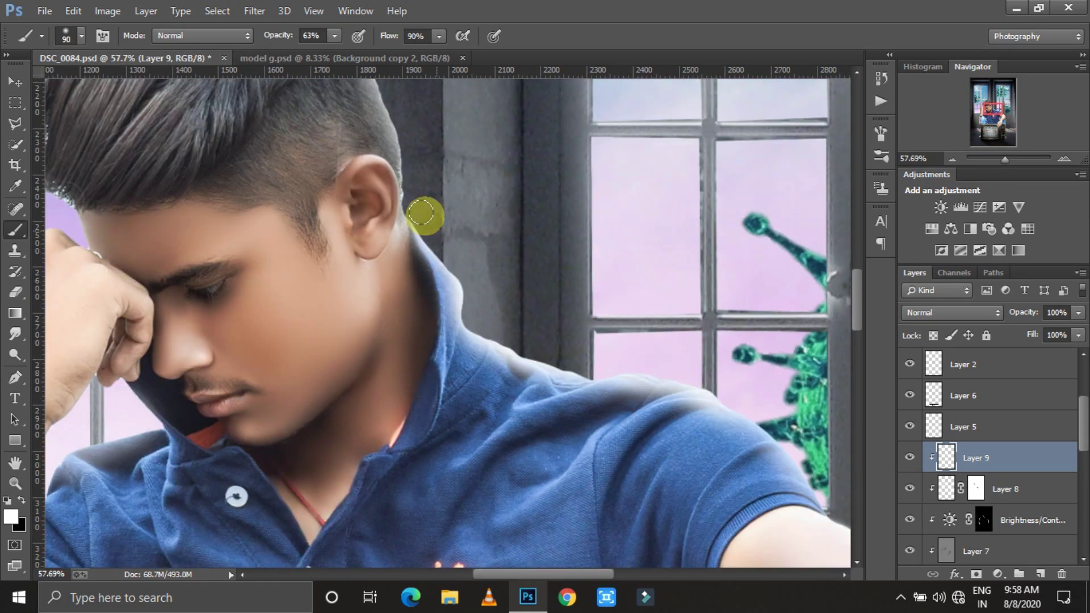
- Pan around the canvas to view the window beside the boy
drag(840, 384, 471, 383)
scroll(621, 446, down, 2)
scroll(577, 504, down, 2)
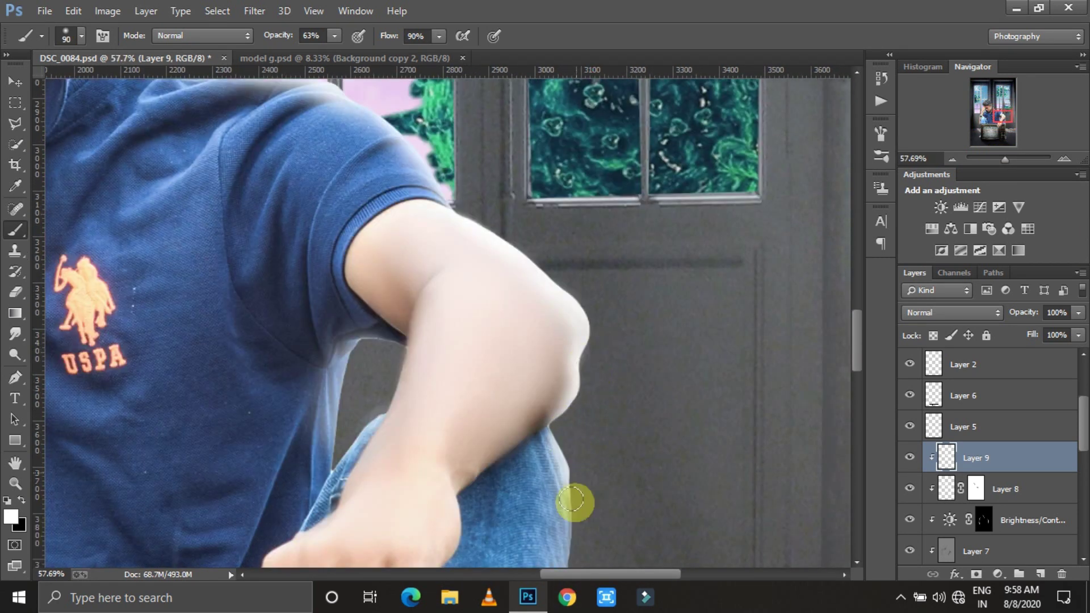
scroll(416, 297, down, 2)
scroll(356, 208, down, 2)
scroll(395, 372, down, 3)
scroll(395, 372, left, 15)
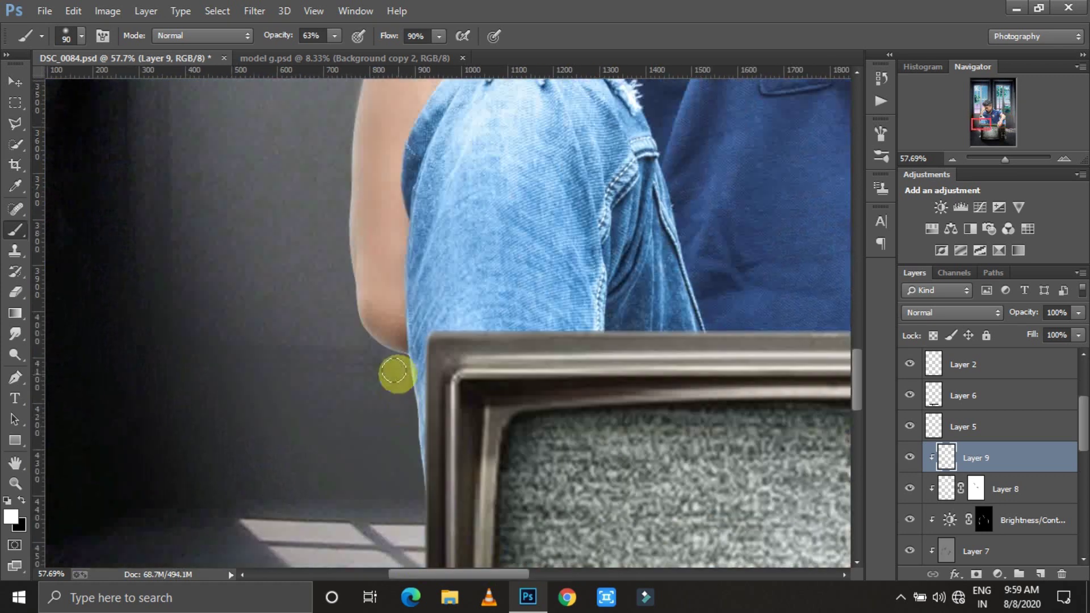
scroll(369, 375, up, 3)
scroll(340, 340, up, 2)
scroll(340, 237, up, 2)
scroll(403, 236, up, 2)
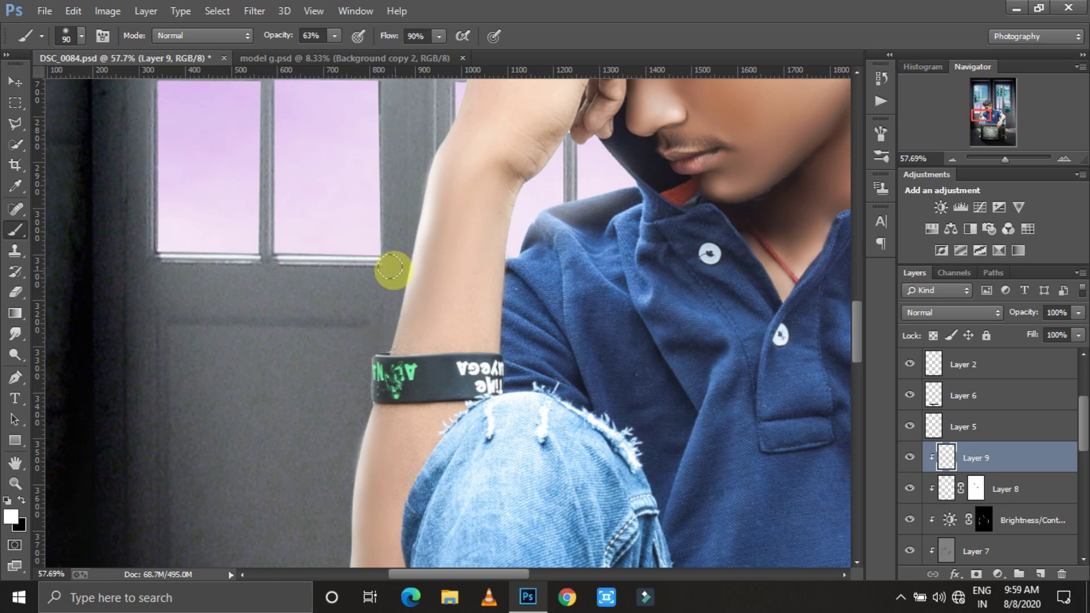
scroll(360, 418, up, 2)
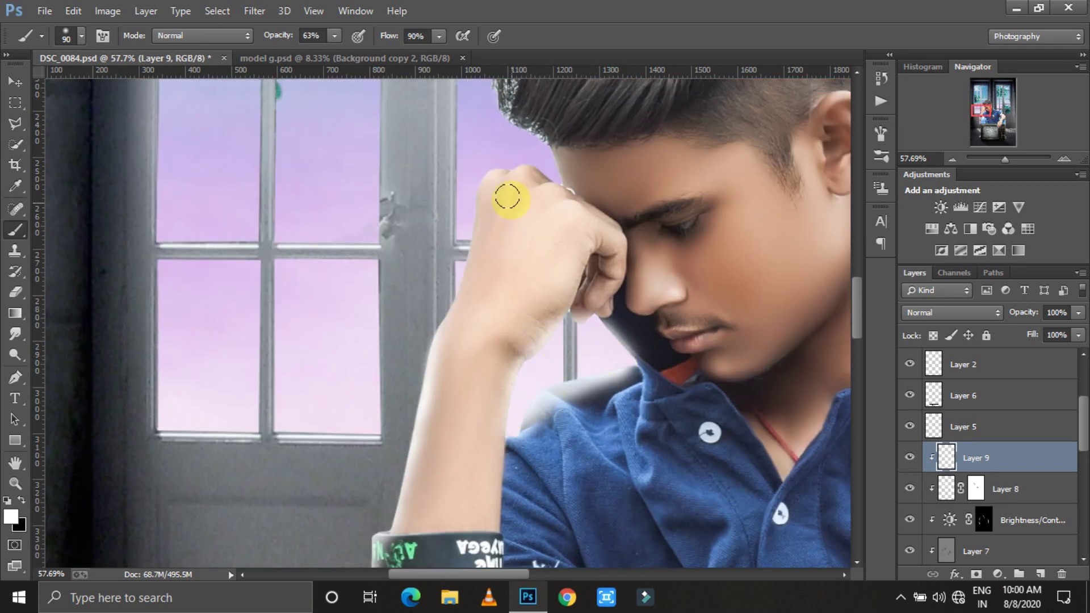
scroll(556, 182, up, 2)
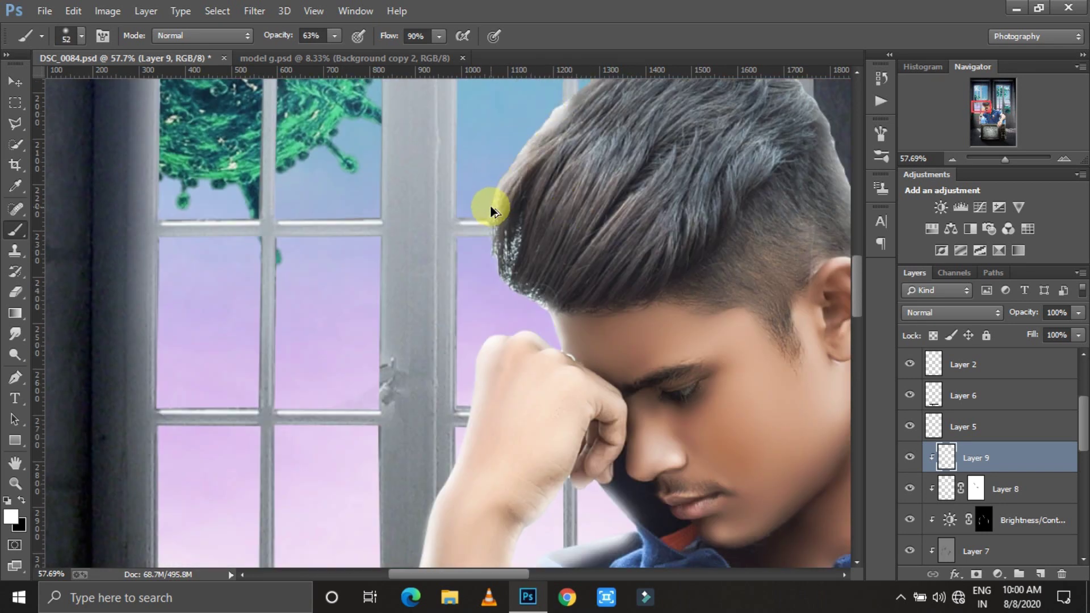
scroll(681, 136, up, 2)
- Set Layer 9 to Overlay blending at about 62% opacity
key(ctrl+0)
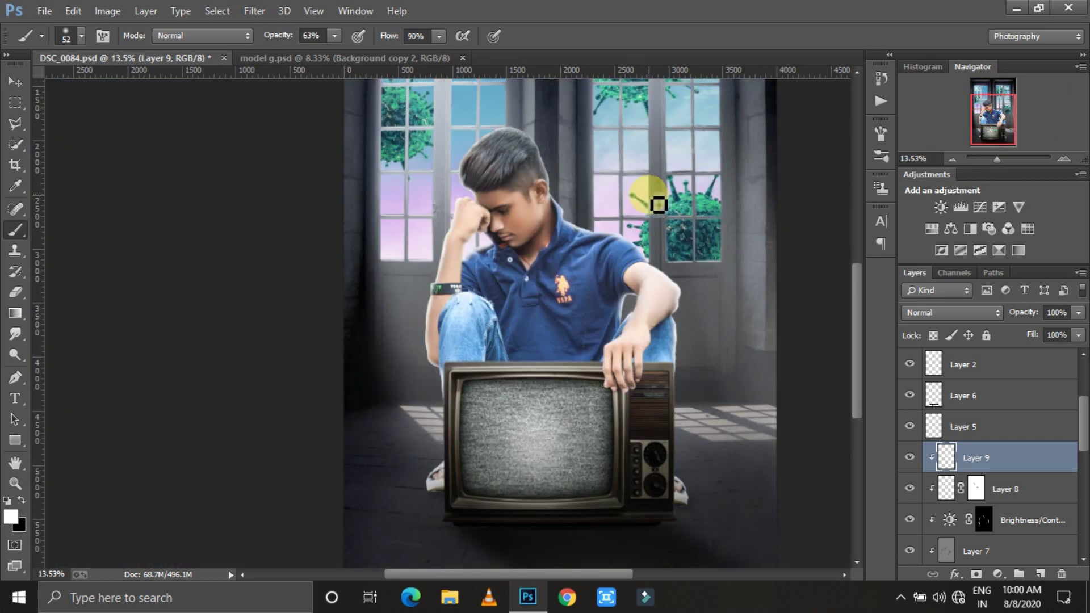
click(946, 316)
click(973, 322)
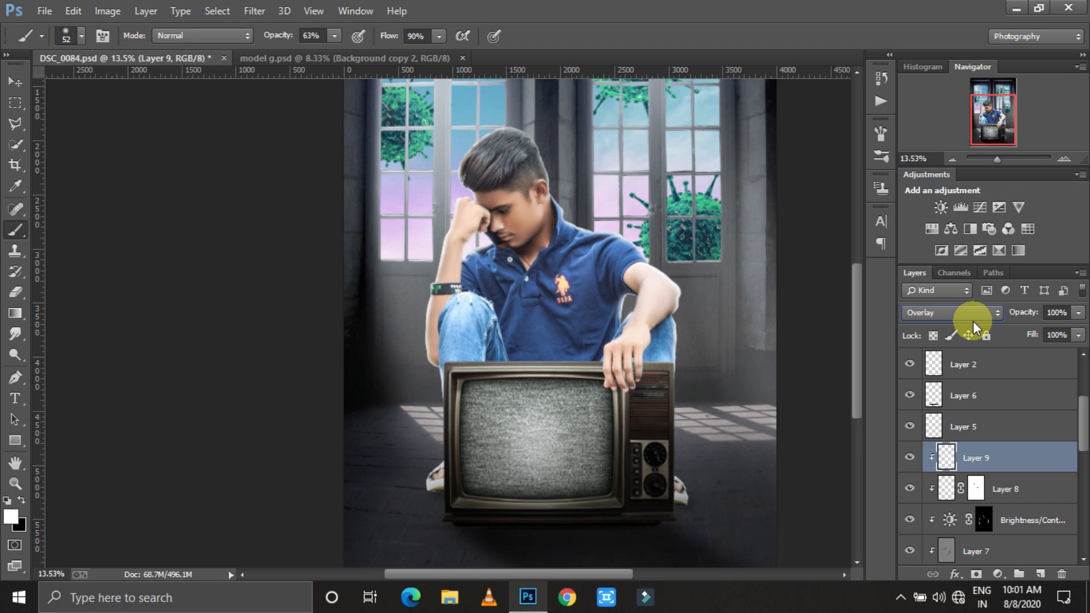
drag(1078, 312, 1046, 336)
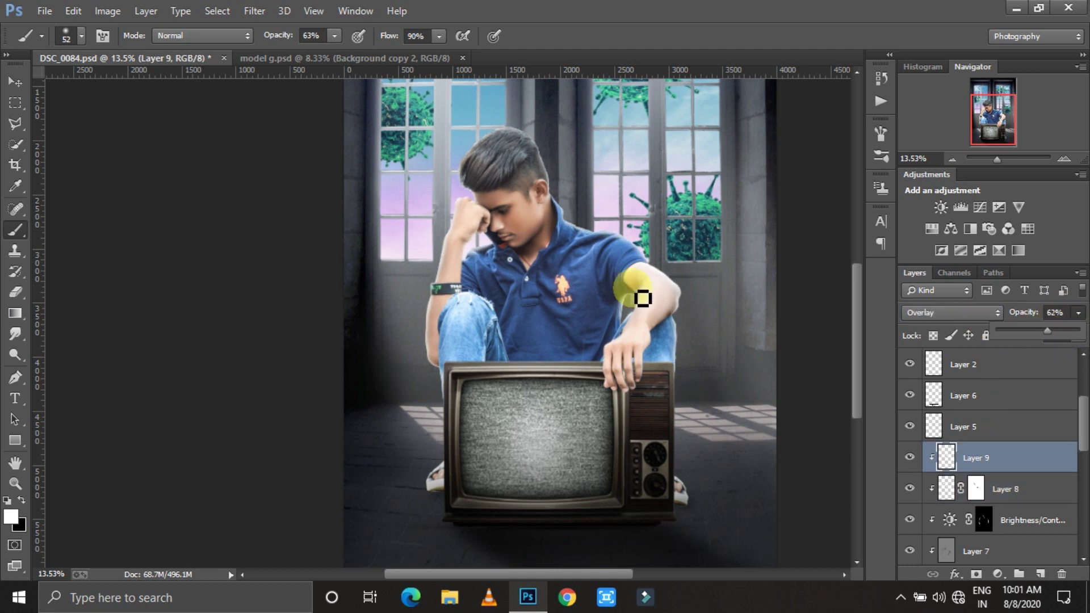
scroll(643, 298, down, 2)
scroll(996, 465, up, 2)
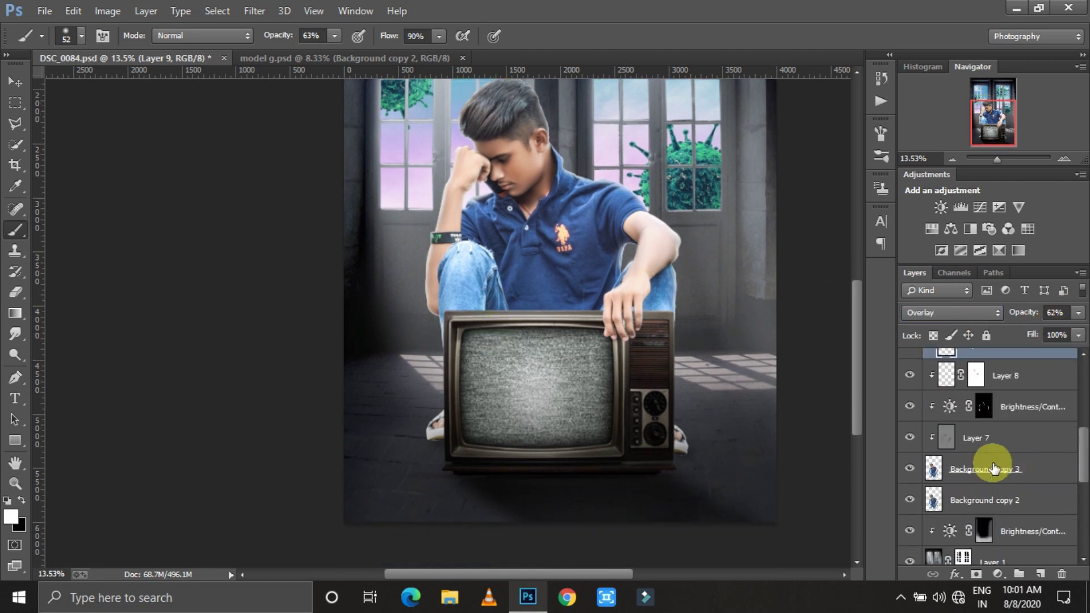
scroll(965, 463, up, 2)
- Create a new Layer 10 clipped above 3 copy and enlarge the brush to 332
key(ctrl+shift+alt+n)
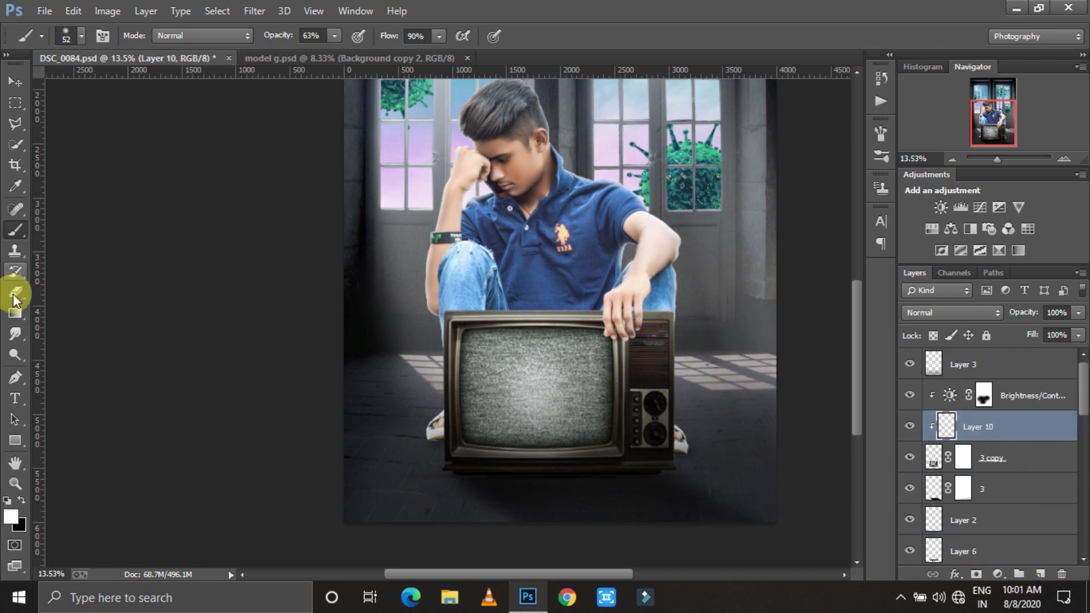
scroll(489, 309, up, 5)
right_click(571, 282)
drag(711, 322, 716, 322)
scroll(584, 263, right, 5)
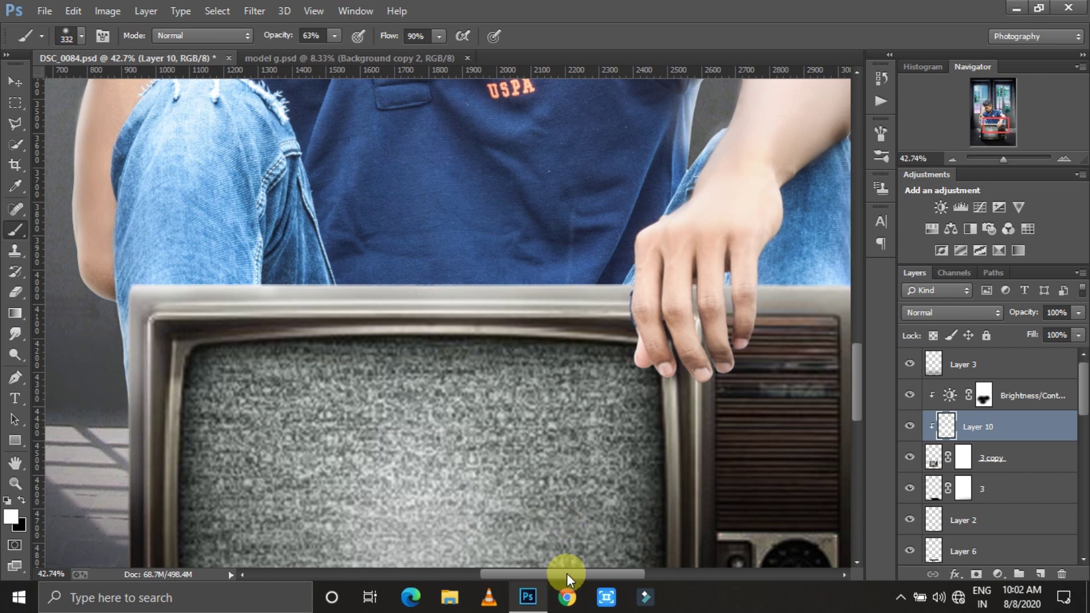
- Paint black on Layer 10's mask over the TV top, then select Layer 3
drag(1003, 160, 996, 160)
key(x)
drag(316, 329, 493, 429)
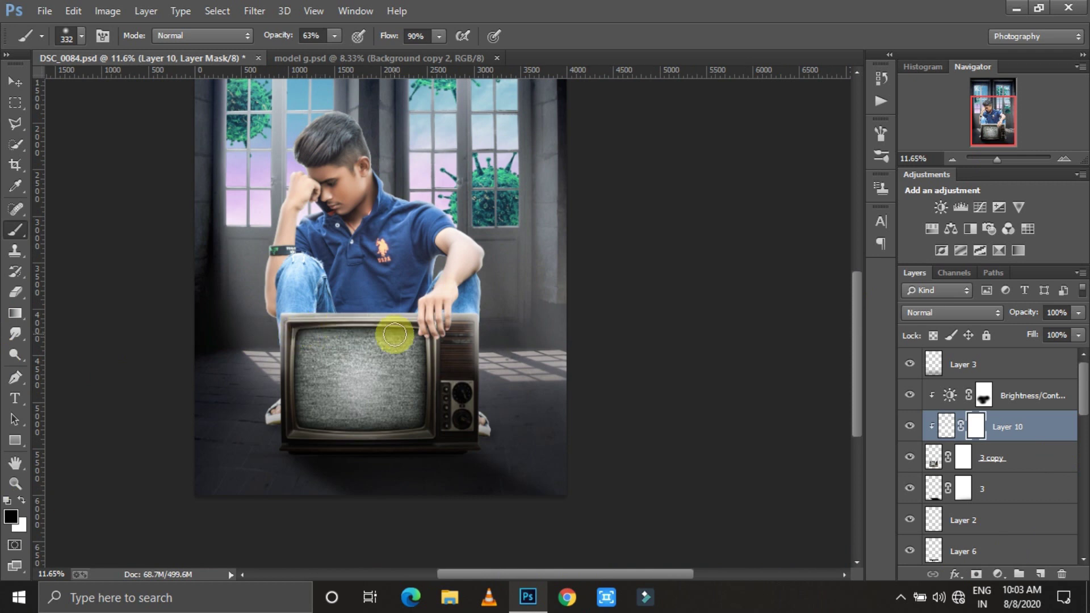
click(997, 364)
- Duplicate Layer 1 and convert Layer 1 copy into a smart object
key(x)
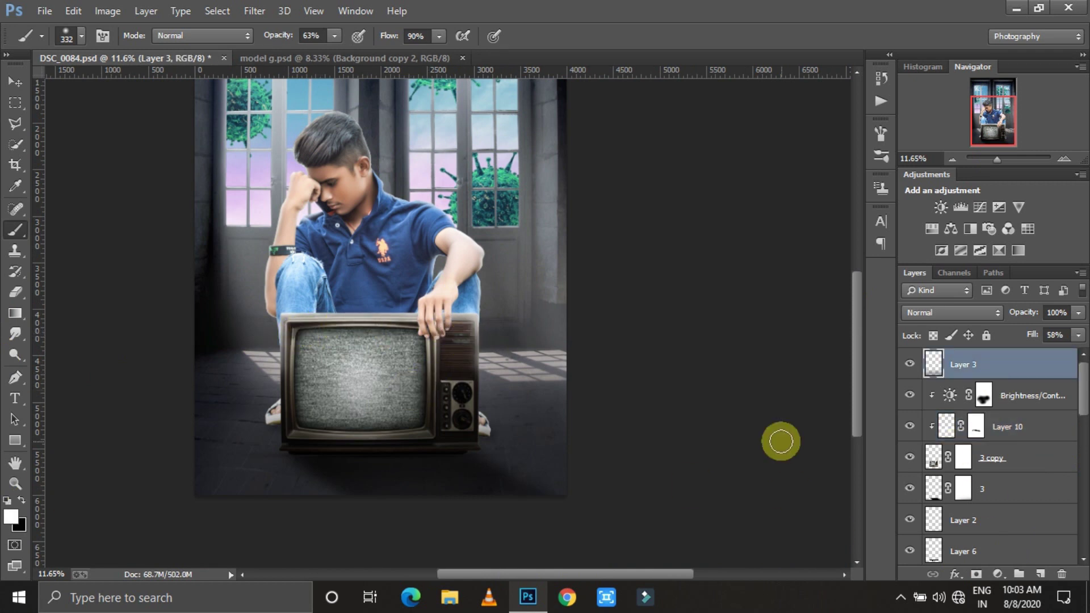
scroll(993, 454, down, 5)
click(1020, 463)
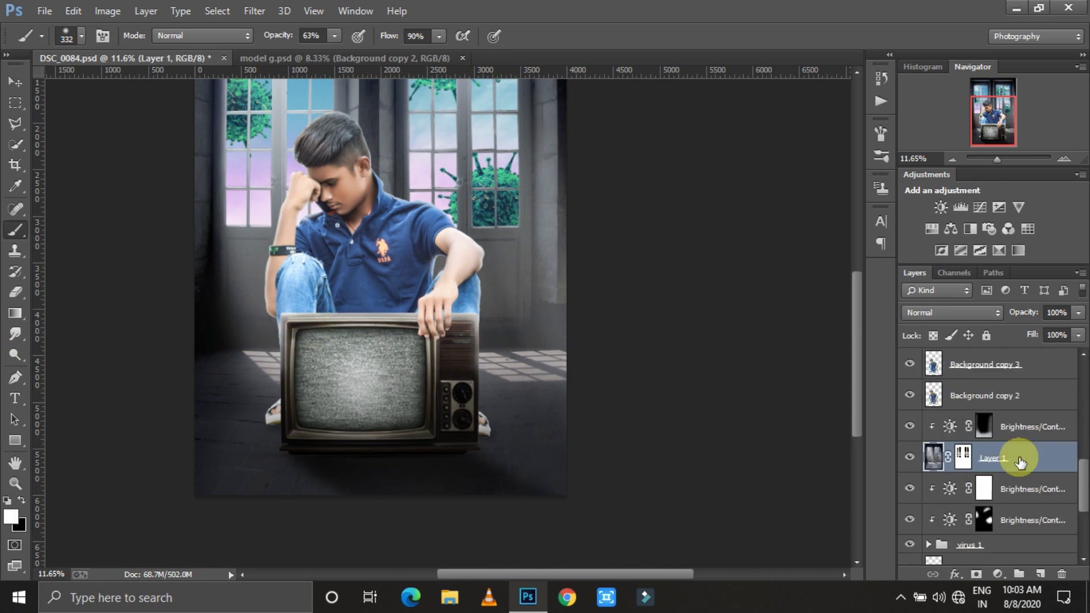
click(909, 457)
scroll(936, 470, up, 2)
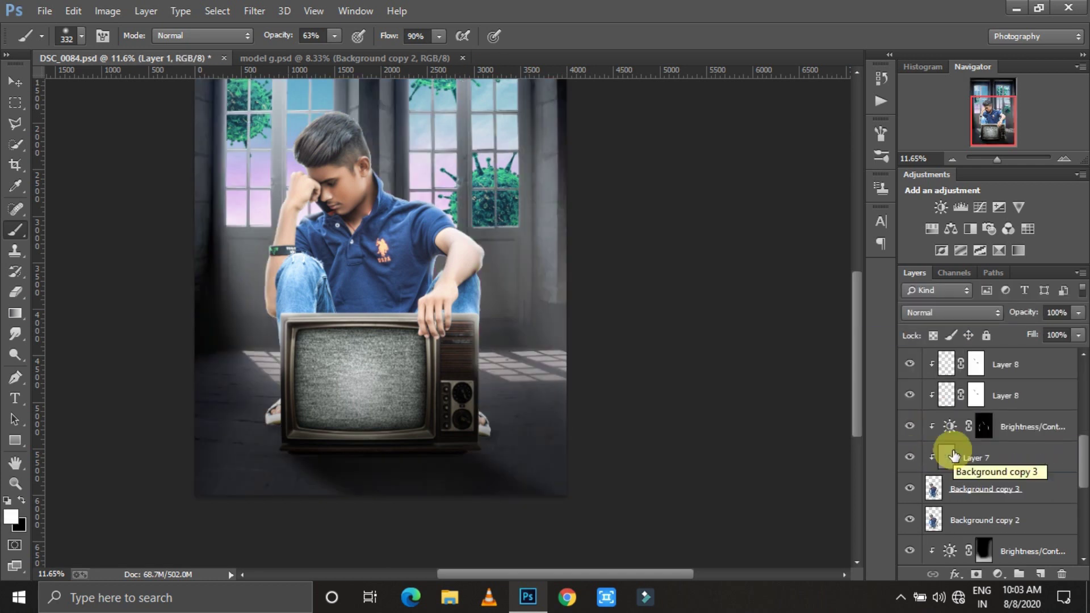
scroll(956, 454, up, 3)
key(ctrl+j)
right_click(965, 408)
key(Escape)
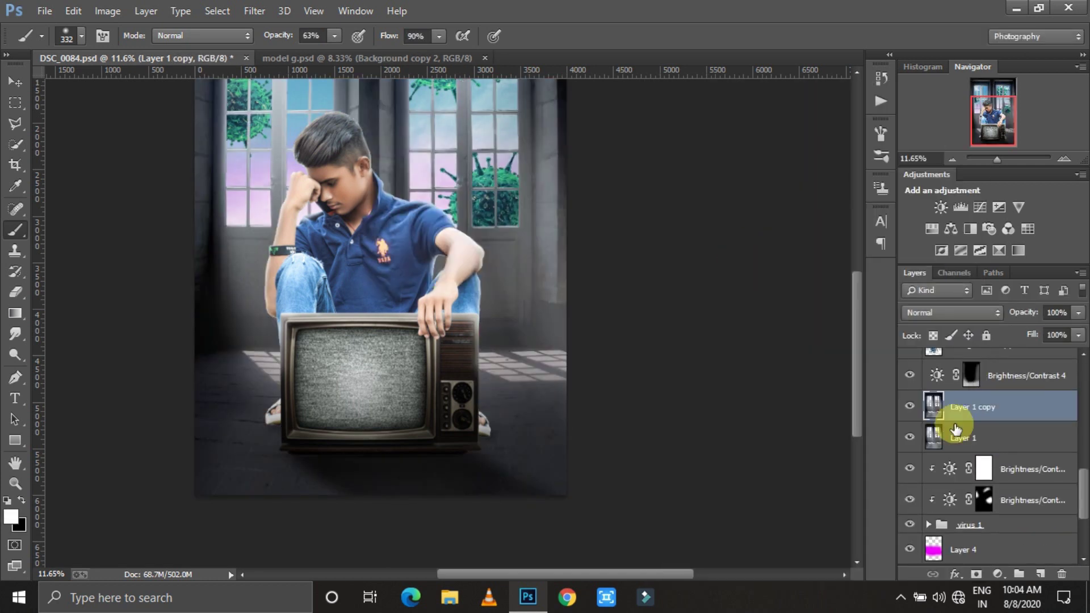
right_click(942, 406)
click(864, 274)
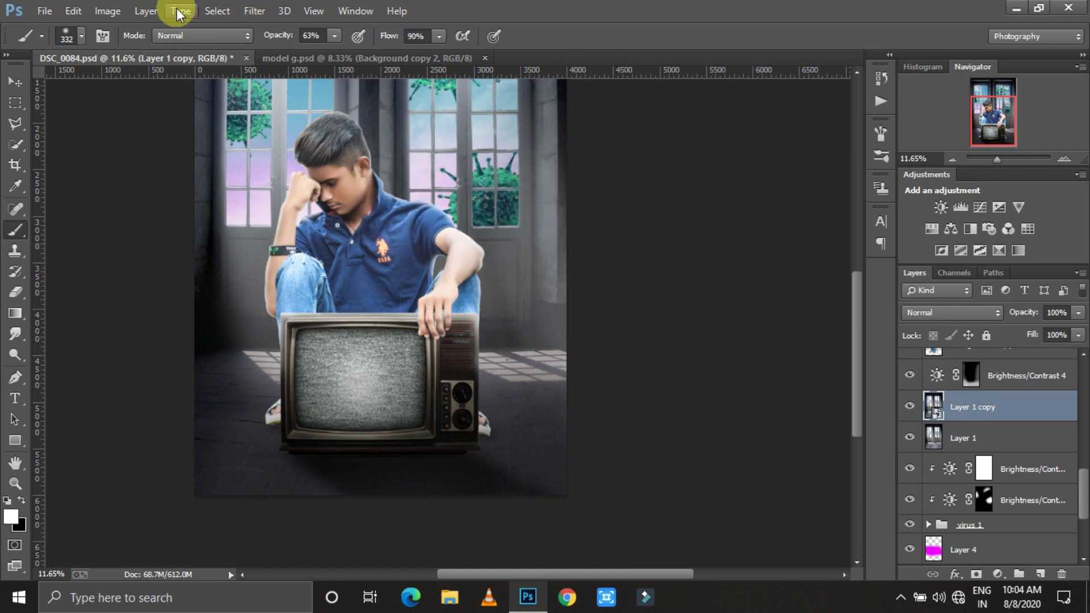
- Apply a Gaussian Blur smart filter to Layer 1 copy, then rasterize it
click(255, 10)
click(499, 272)
click(937, 102)
click(1072, 405)
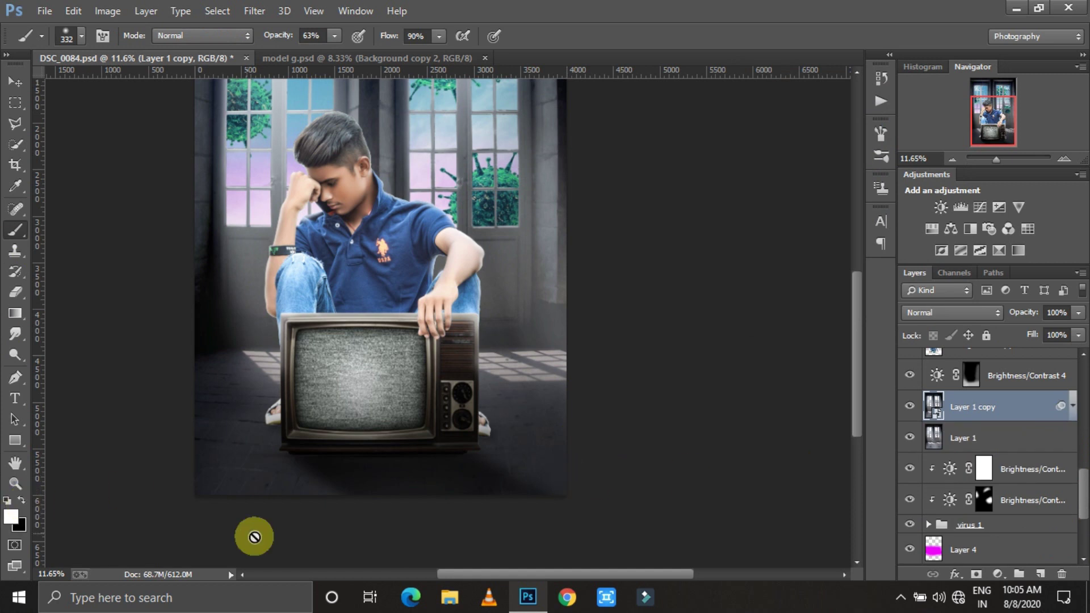
click(552, 483)
key(Return)
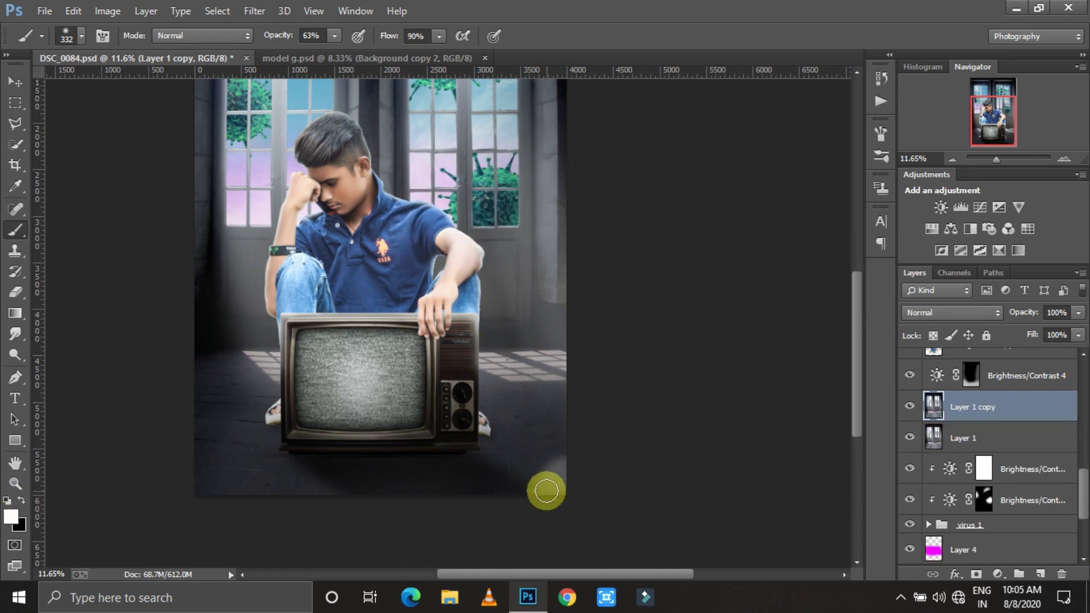
- Undo the rasterize to restore Layer 1 copy's Gaussian Blur smart filter
right_click(505, 377)
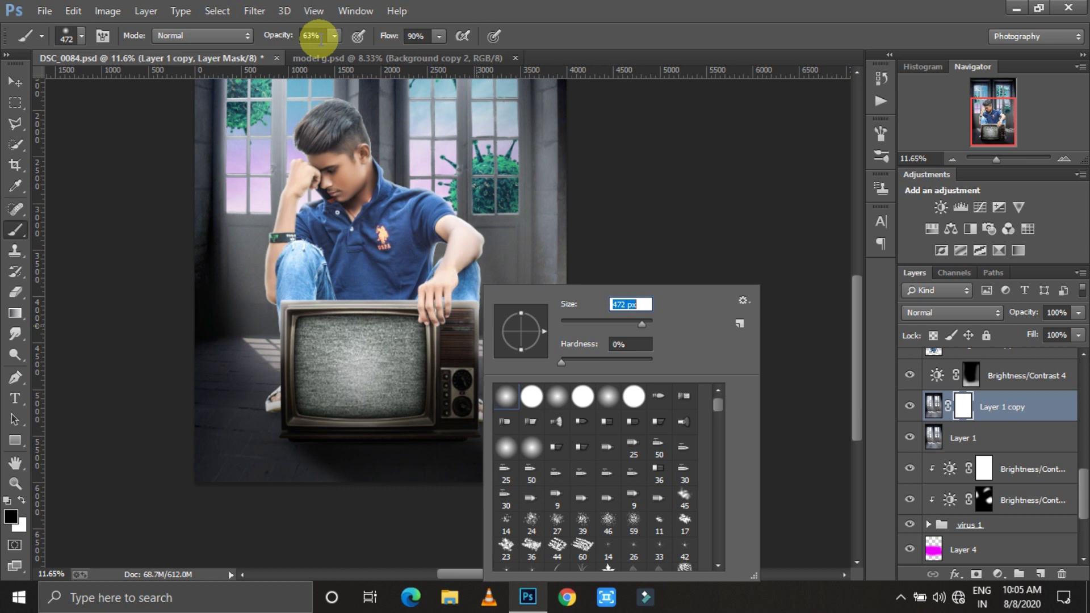
key(ctrl+alt+z)
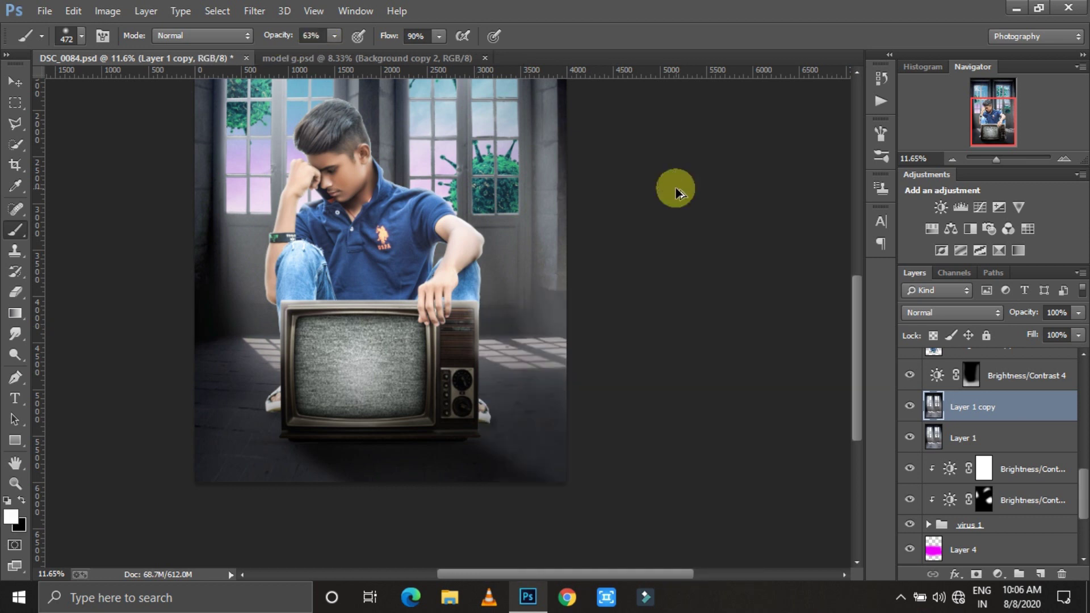
key(ctrl+alt+z)
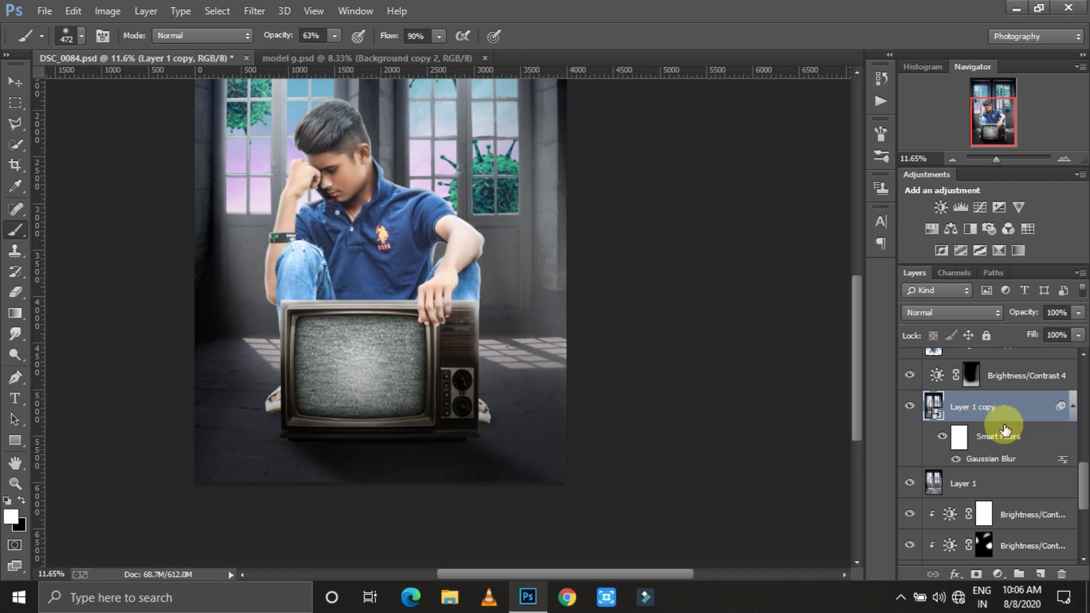
right_click(542, 430)
key(Escape)
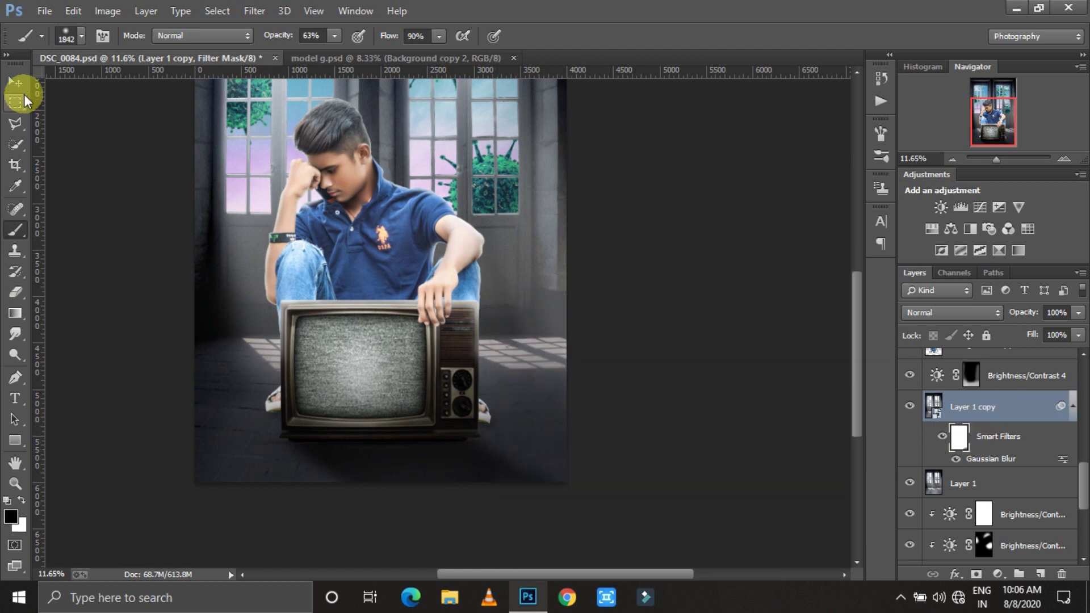
click(17, 85)
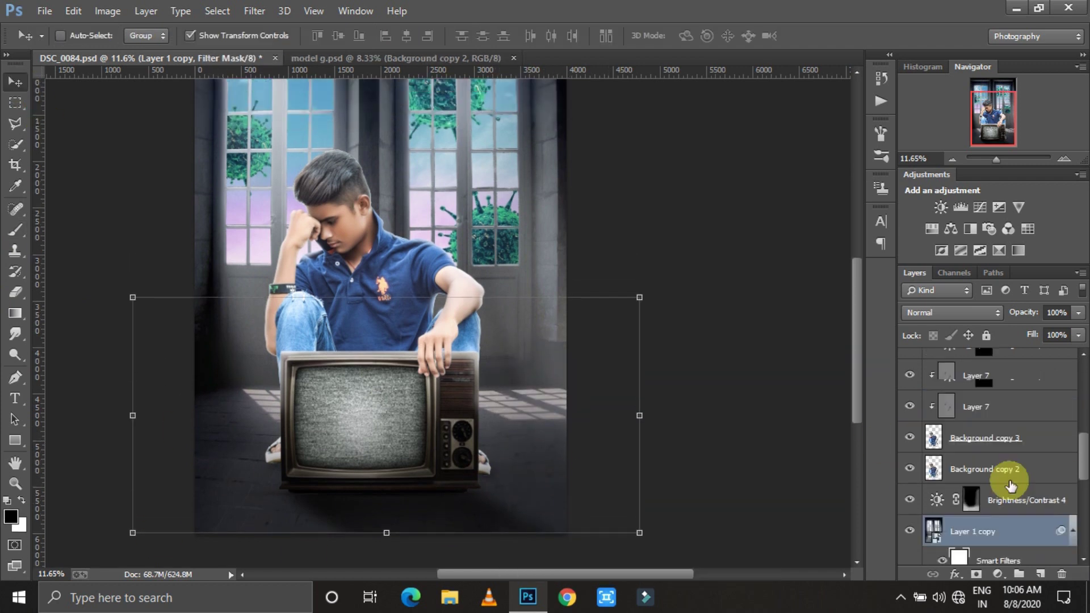
- Select the virus 1 group and merge it into a single layer
click(974, 415)
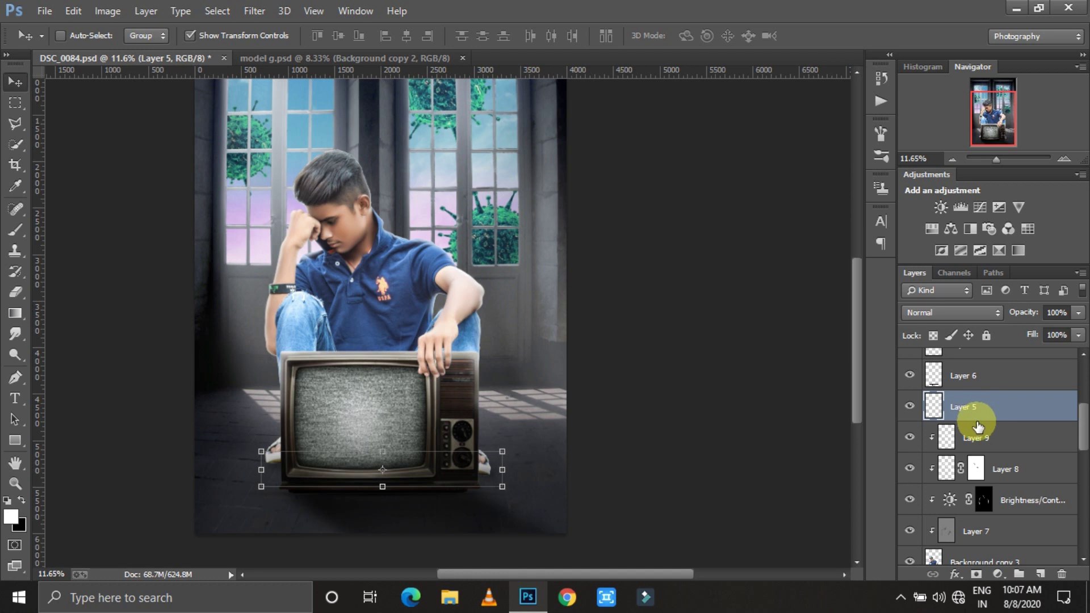
scroll(977, 427, up, 3)
scroll(973, 515, down, 1)
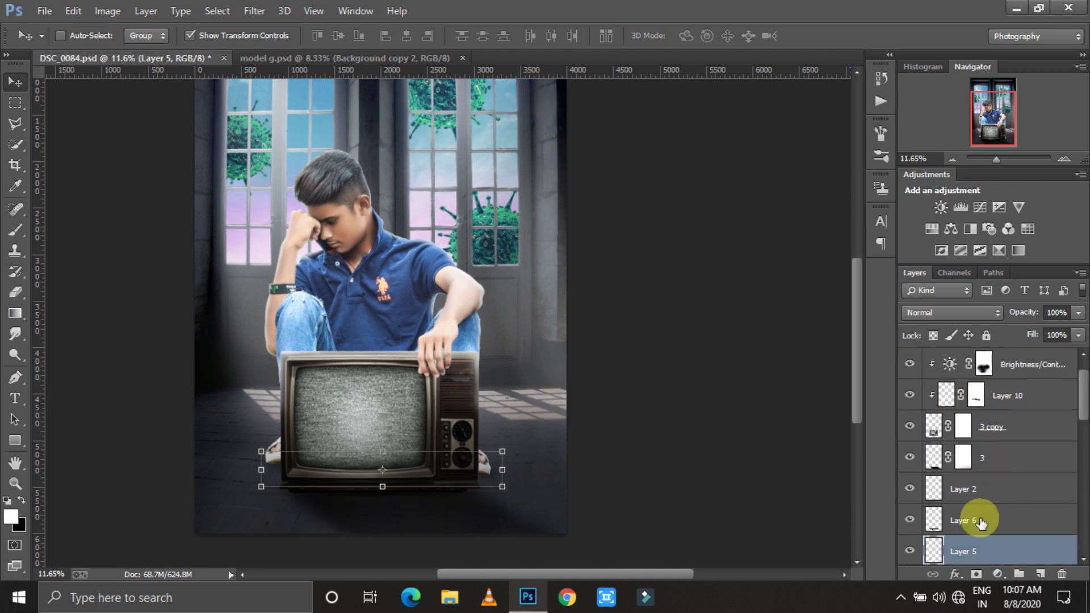
scroll(981, 525, down, 5)
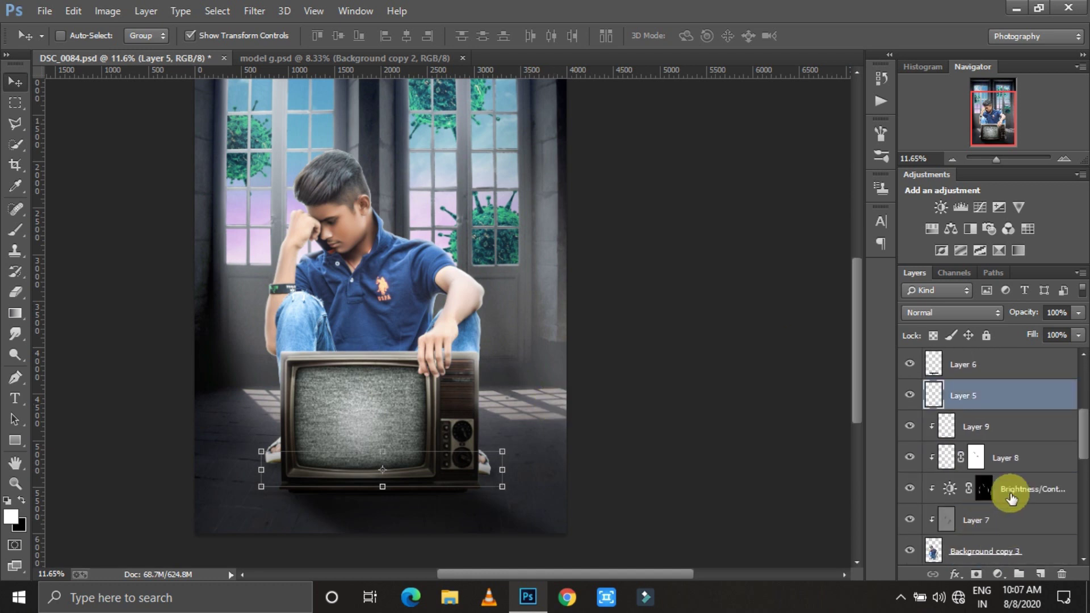
scroll(985, 511, down, 5)
click(991, 420)
key(ctrl+e)
- Apply Gaussian Blur to the merged virus layer to soften the viruses
click(254, 11)
click(499, 300)
key(Return)
key(v)
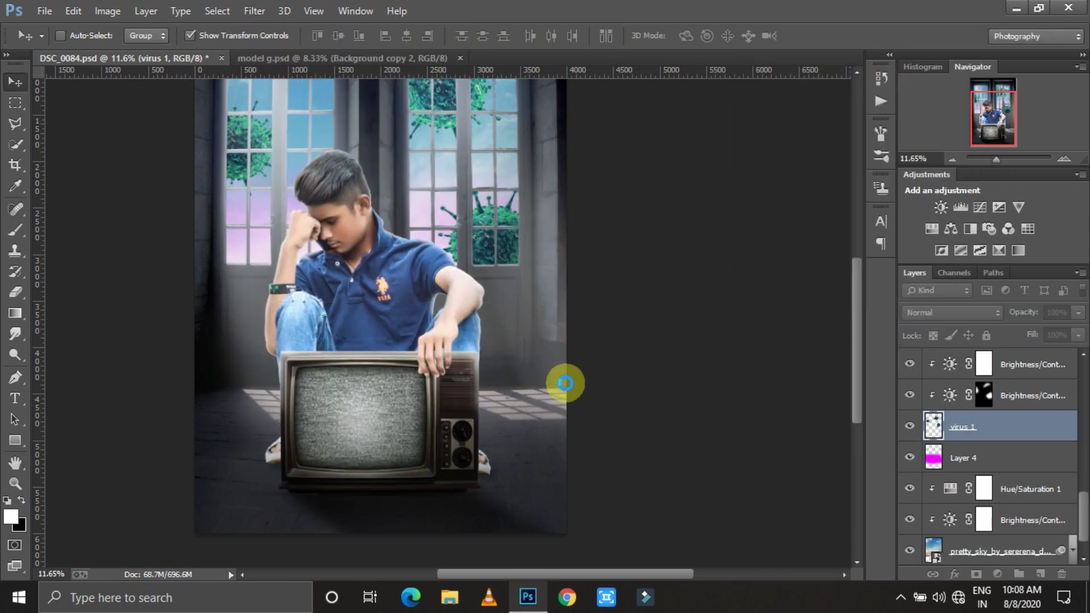
scroll(687, 519, down, 1)
scroll(953, 470, down, 1)
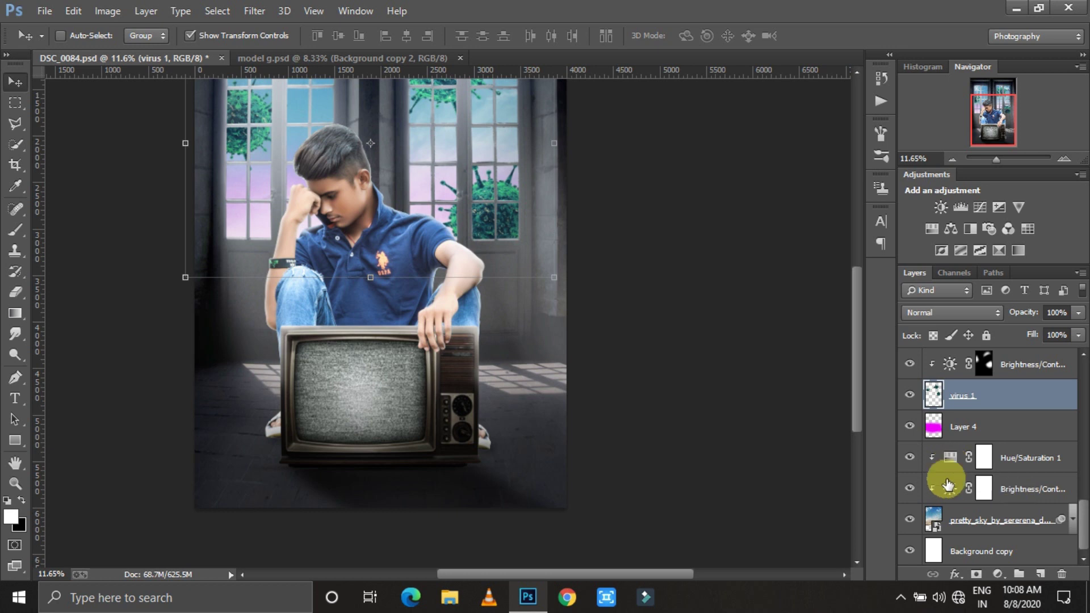
scroll(374, 420, up, 1)
key(p)
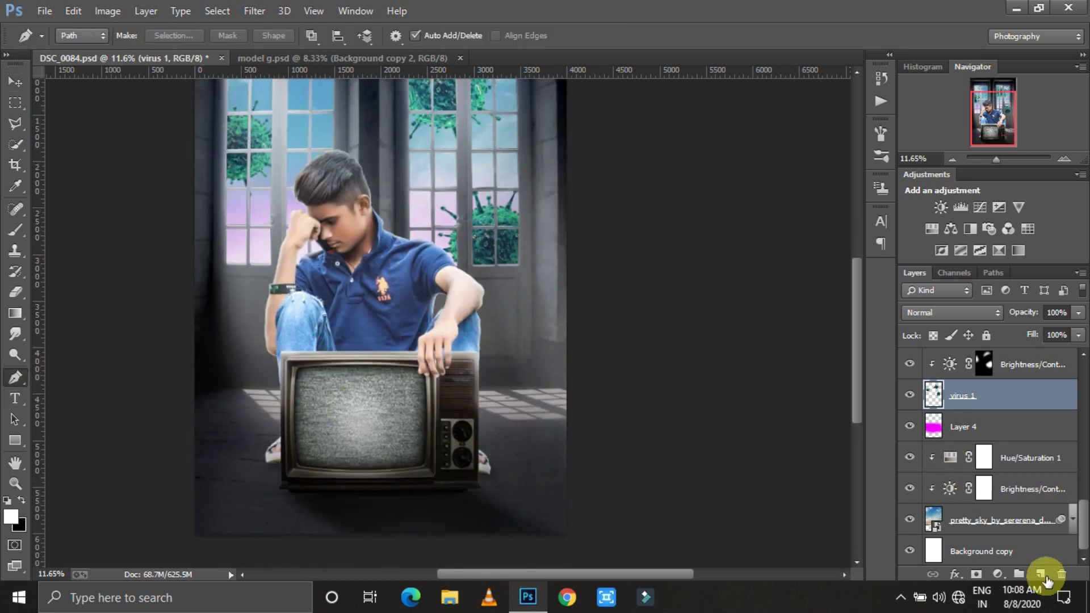
scroll(386, 421, up, 3)
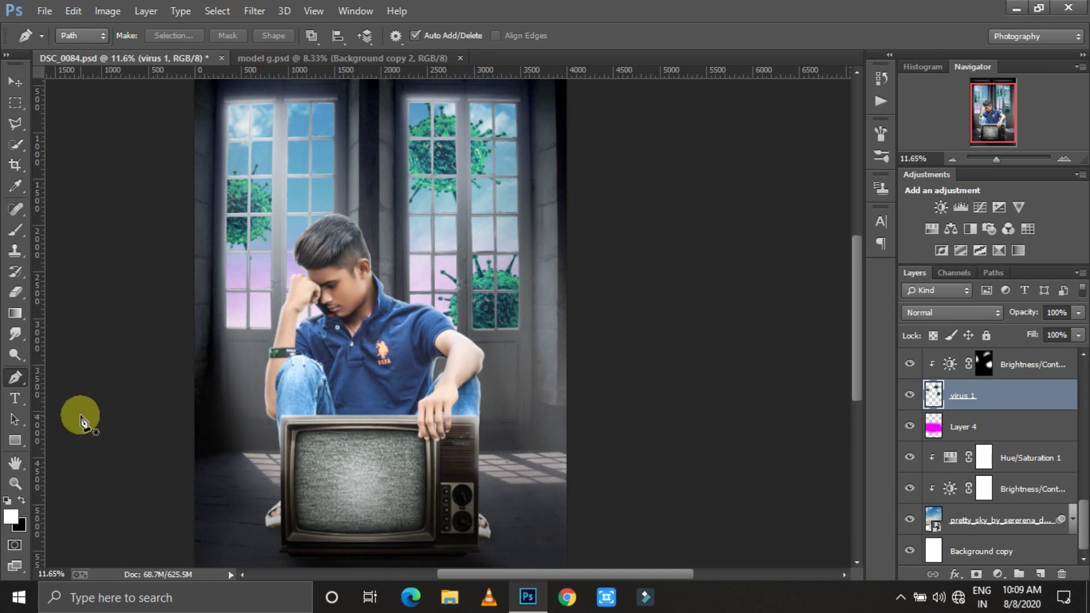
scroll(971, 504, up, 5)
- Make Layer 7 and both Background copy layers visible again
click(1025, 394)
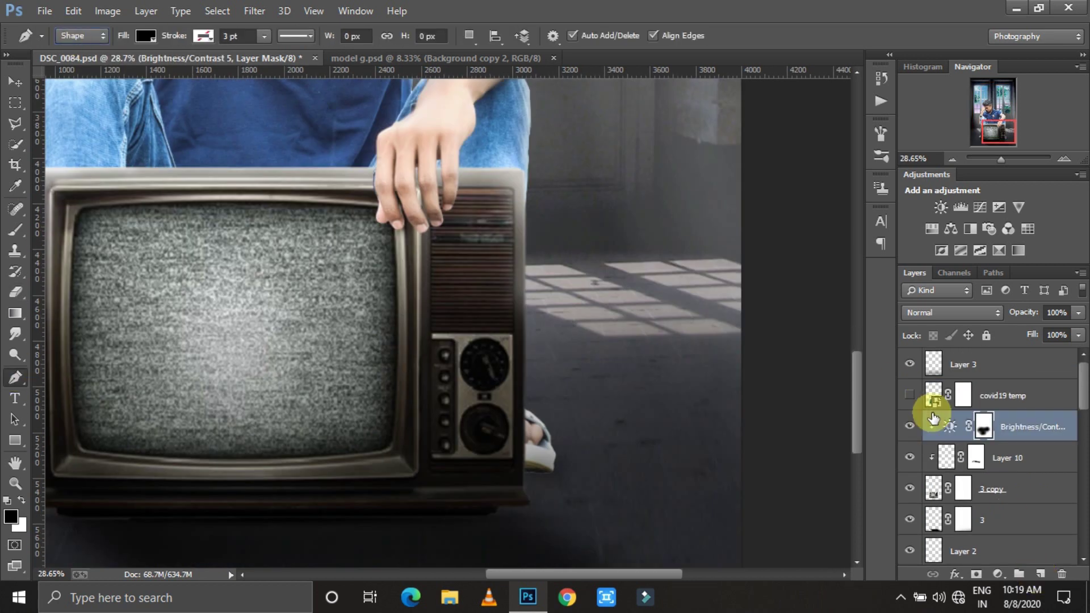
scroll(933, 418, down, 5)
click(910, 457)
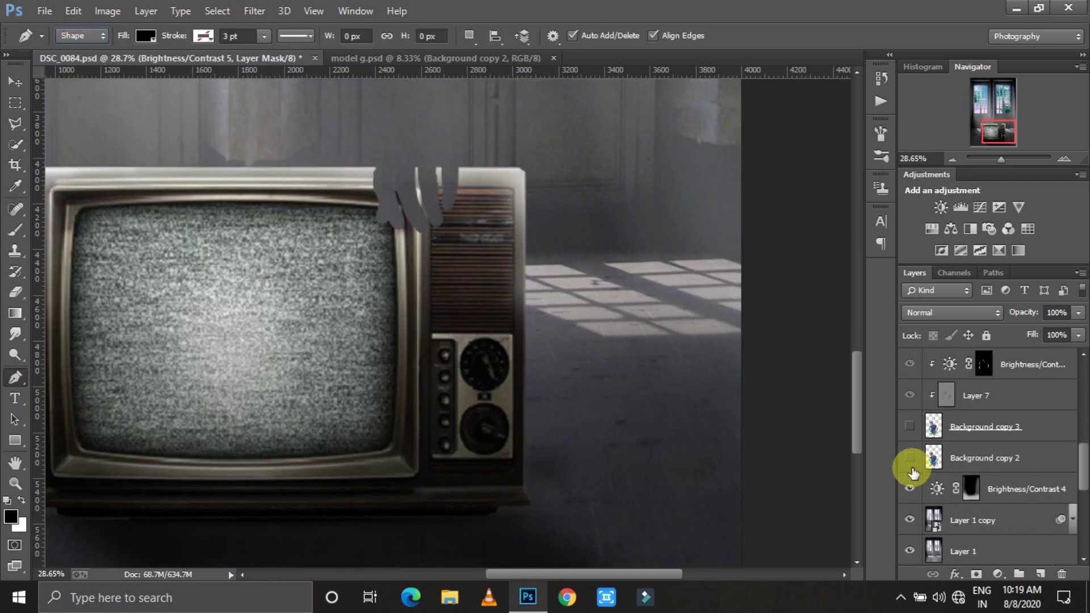
click(910, 457)
drag(910, 426, 910, 489)
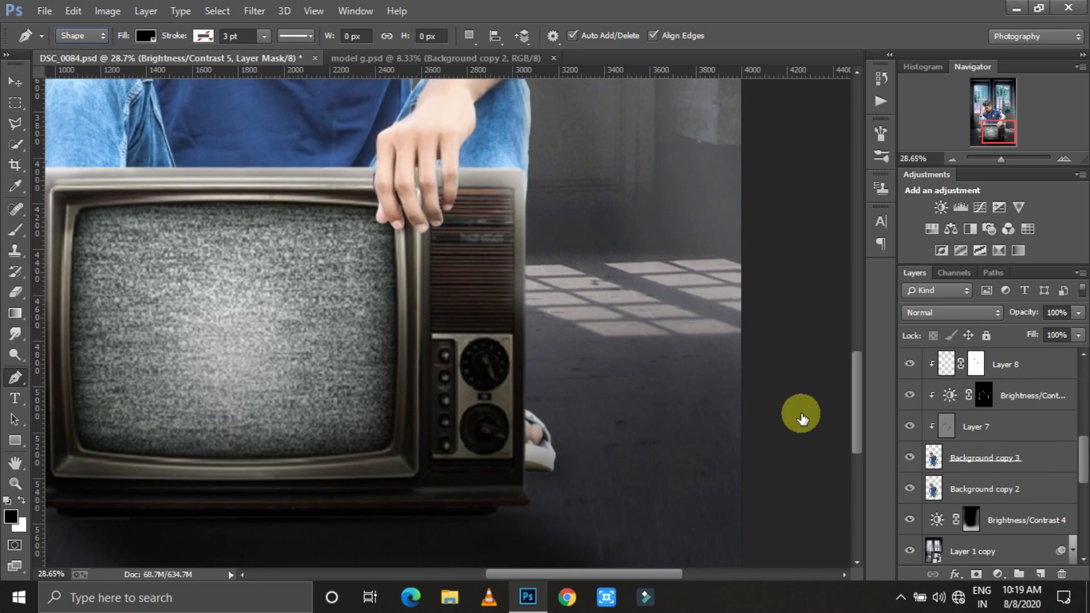
key(x)
- Trace the TV screen's left and bottom edges as a Pen shape
click(81, 210)
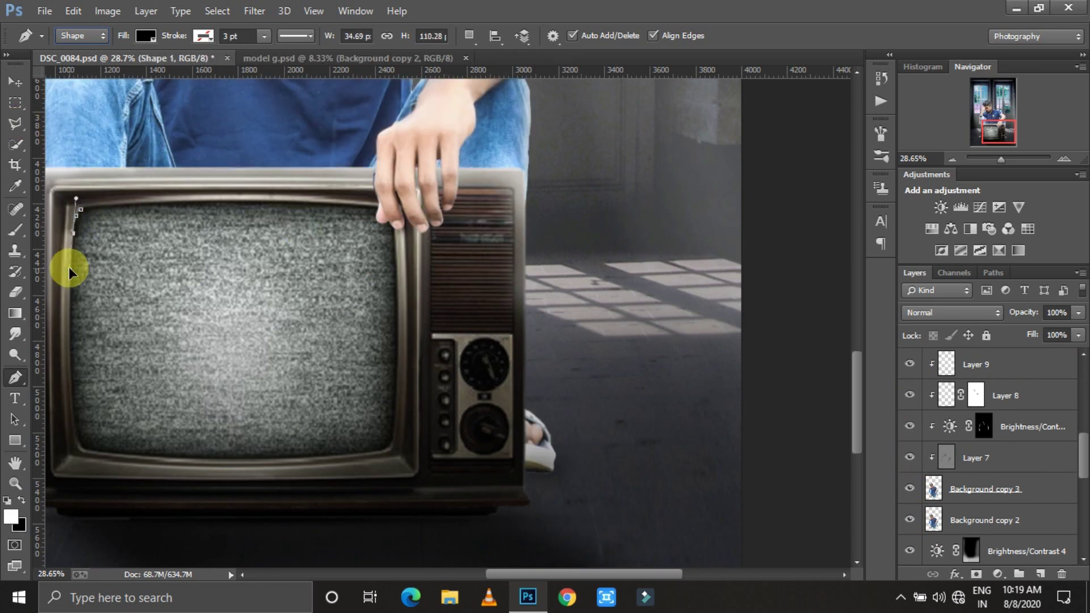
click(68, 378)
click(73, 410)
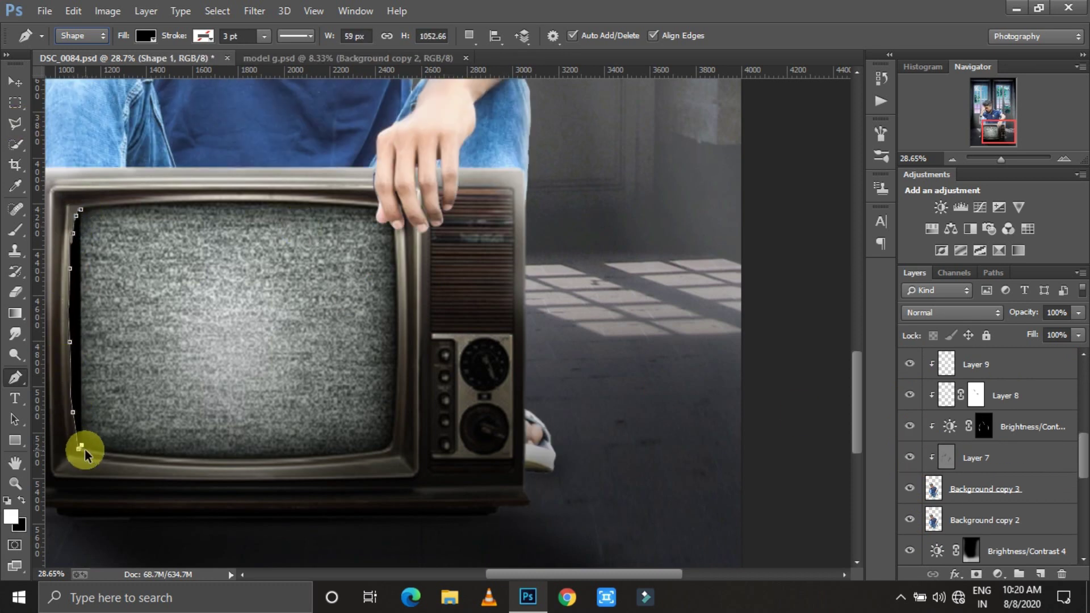
click(98, 452)
click(147, 457)
click(220, 460)
click(361, 455)
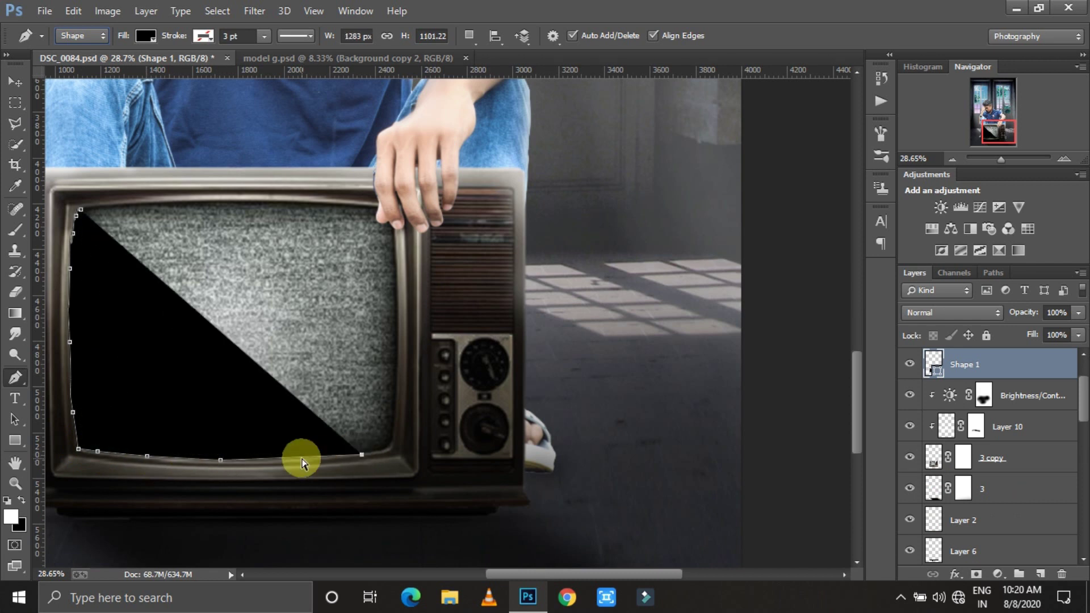
click(389, 449)
click(395, 440)
- Close the Shape 1 outline along the right and top edges, then select covid19 temp
click(399, 396)
click(401, 327)
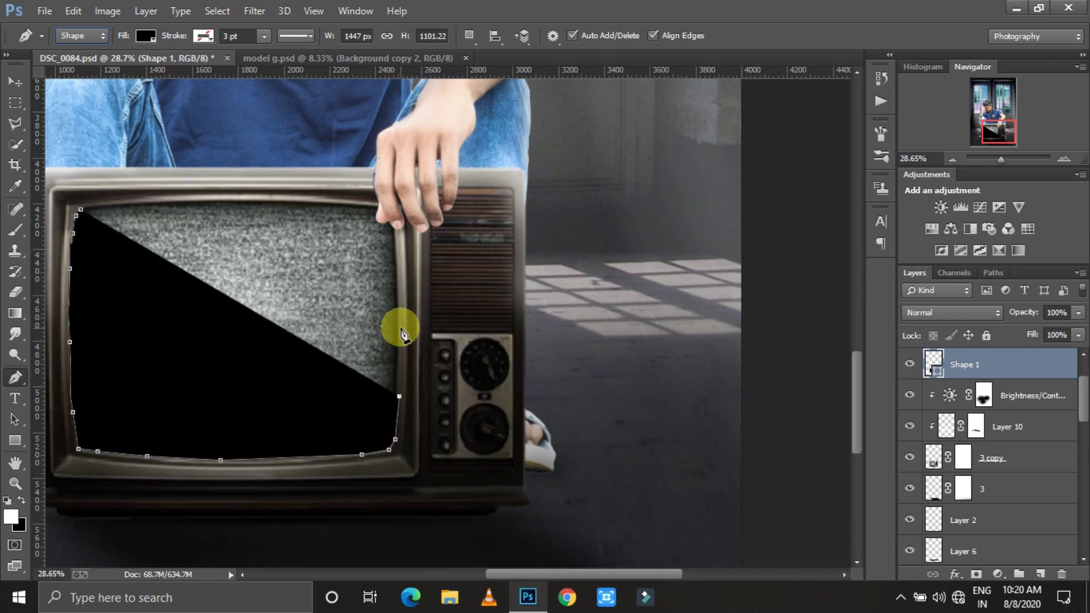
click(374, 218)
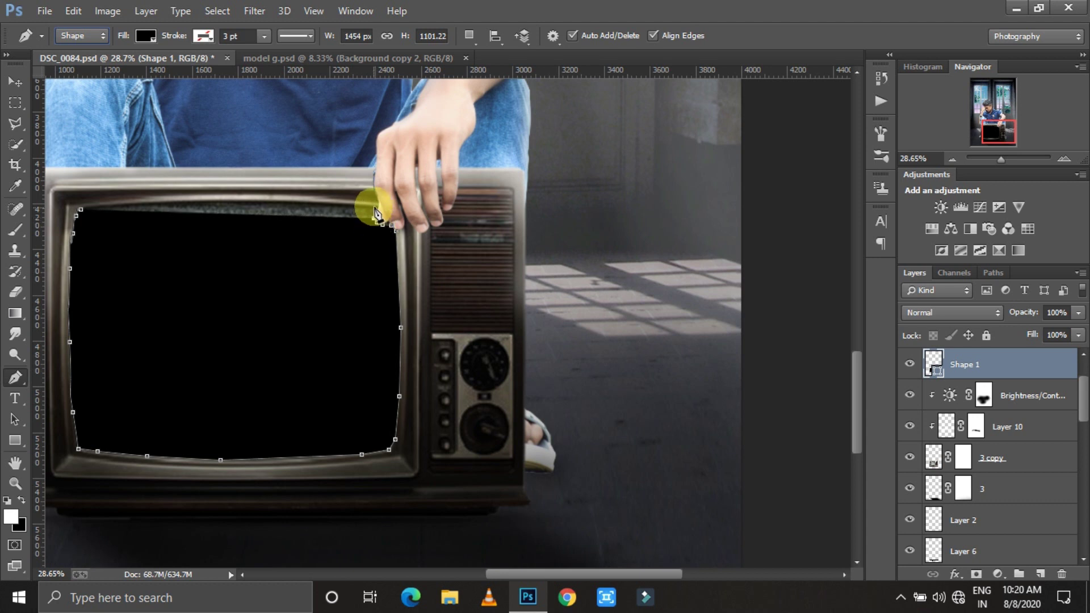
click(340, 203)
click(221, 202)
click(130, 205)
click(91, 206)
click(75, 230)
key(ctrl+Return)
click(986, 410)
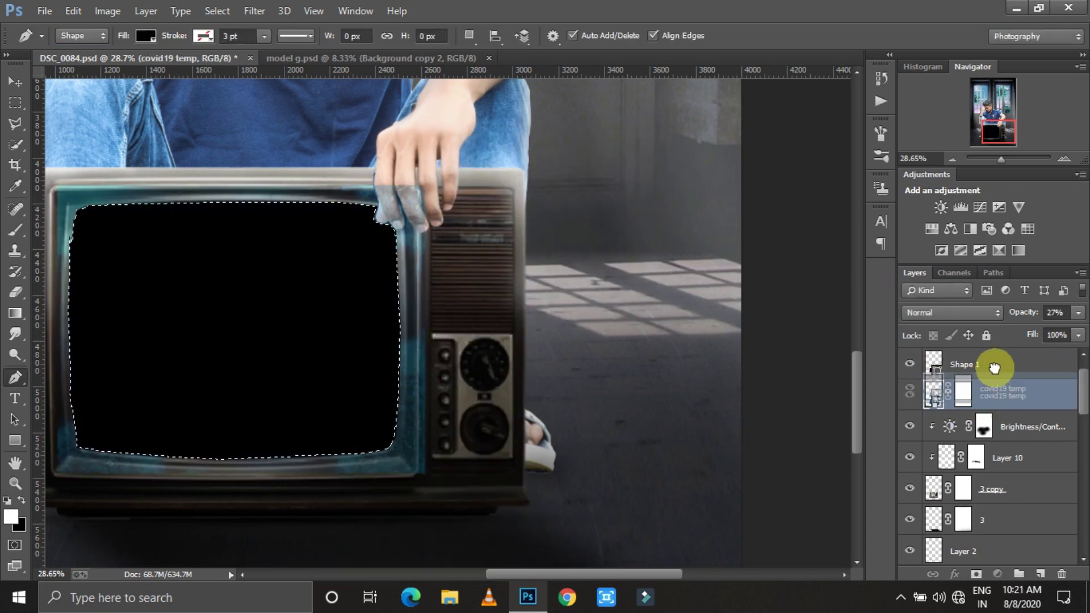
- Move covid19 temp above Shape 1, delete its layer mask, and set 100% opacity
drag(985, 410, 992, 365)
drag(1000, 160, 995, 161)
key(ctrl+d)
click(10, 83)
scroll(985, 393, up, 1)
click(910, 395)
right_click(963, 396)
click(905, 426)
key(0)
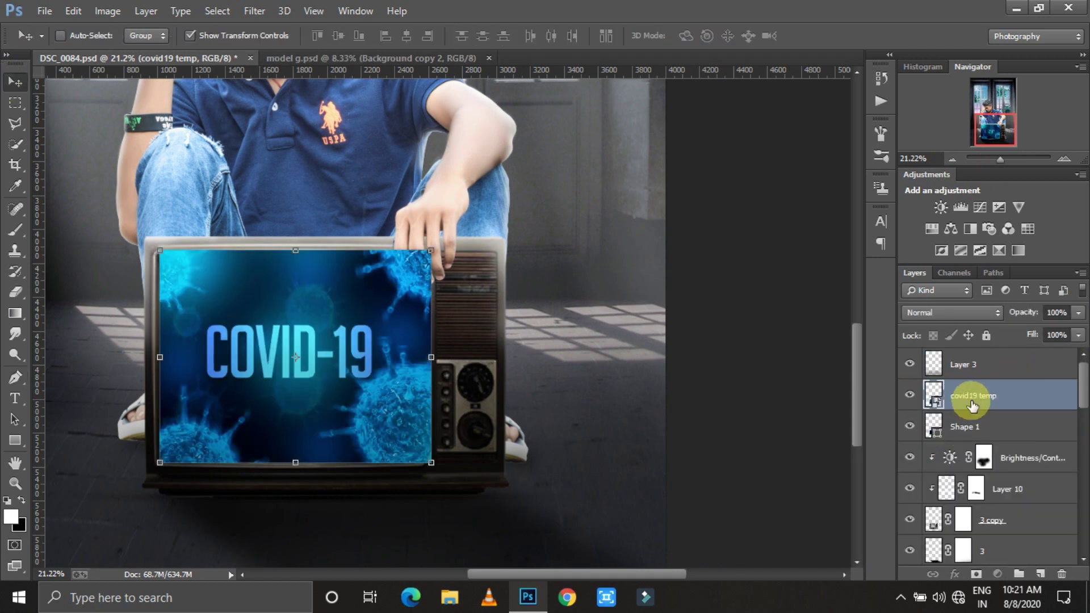
- Clip the COVID-19 image to the TV screen shape and resize it to fill the screen
alt+click(965, 409)
drag(448, 334, 451, 334)
drag(162, 247, 145, 236)
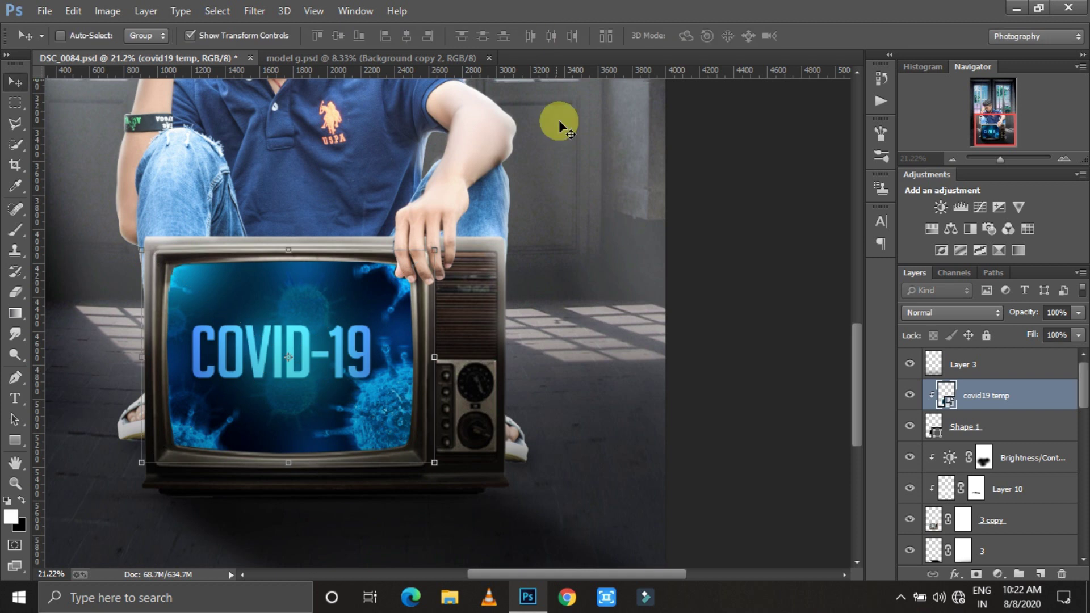
- Turn on an Inner Glow effect for Shape 1 and choose its colour
click(999, 426)
double_click(1033, 426)
click(558, 227)
click(681, 170)
- Make Shape 1's inner glow black with Normal blending and a 111 px size
key(Return)
click(771, 125)
click(795, 146)
mouse_move(728, 277)
mouse_down()
mouse_move(805, 279)
mouse_move(765, 280)
mouse_up()
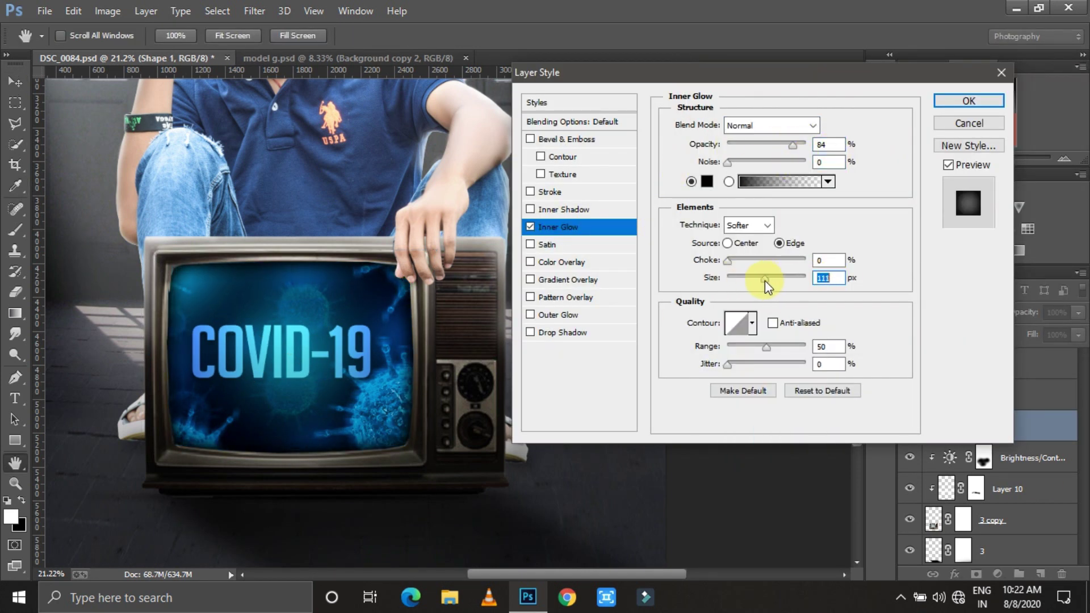
- Add a blue Soft Light outer glow with wider spread, Softer technique and jitter 100
click(558, 315)
click(771, 125)
click(744, 346)
click(707, 180)
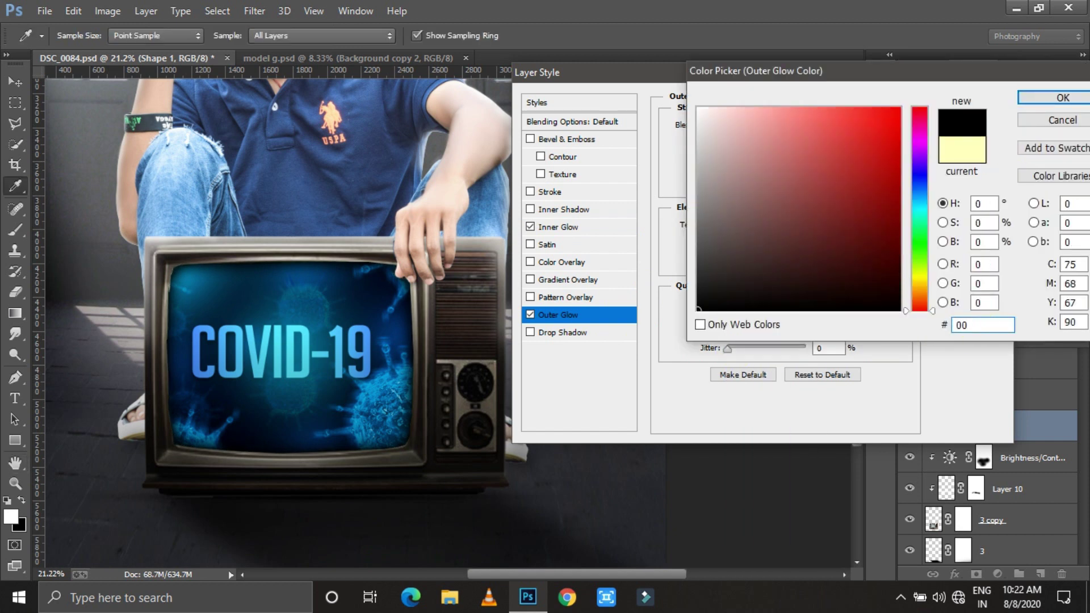
key(Return)
drag(728, 244, 750, 245)
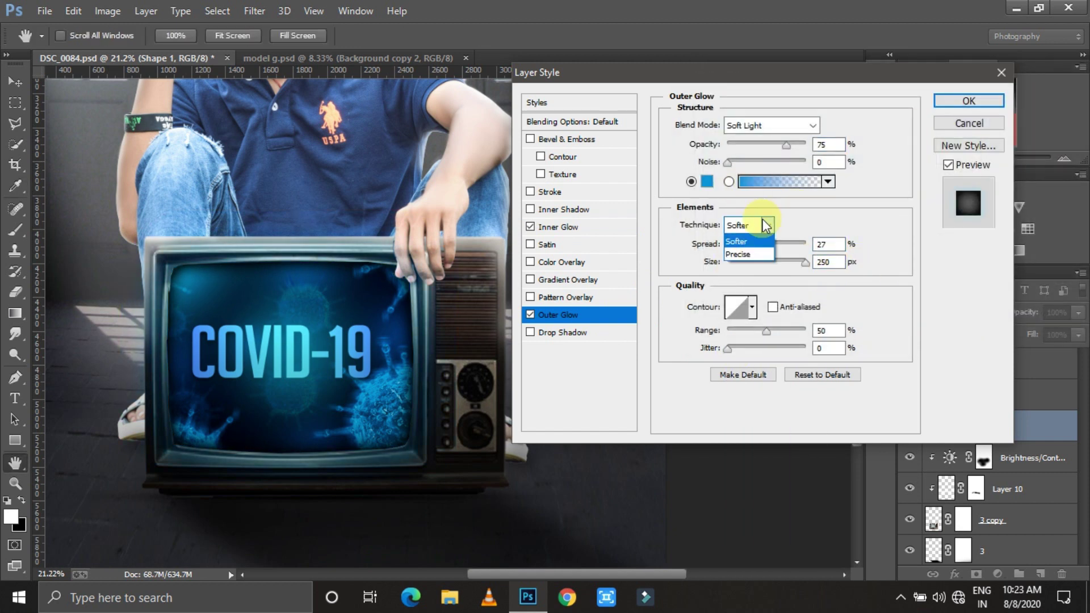
click(737, 241)
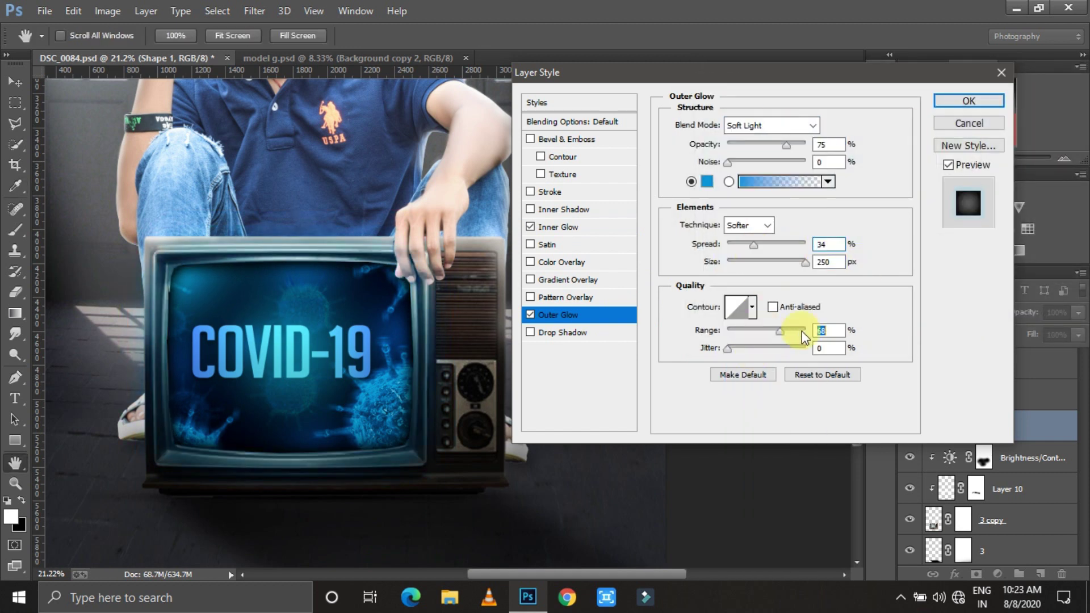
drag(736, 348, 806, 348)
click(773, 307)
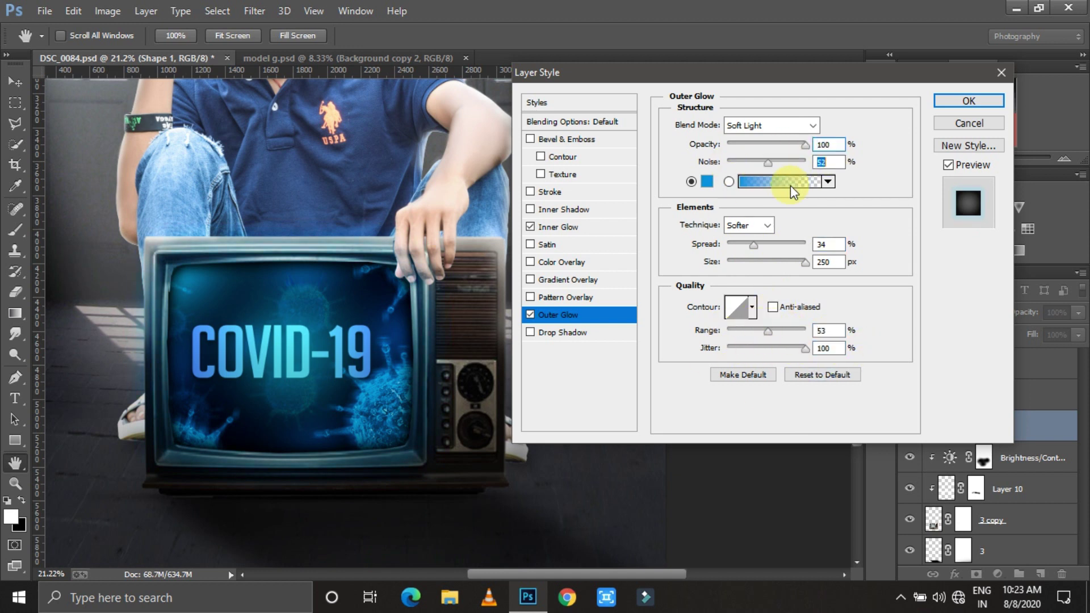
- Try a blue colour overlay on the screen, then turn it back off
click(567, 263)
click(836, 125)
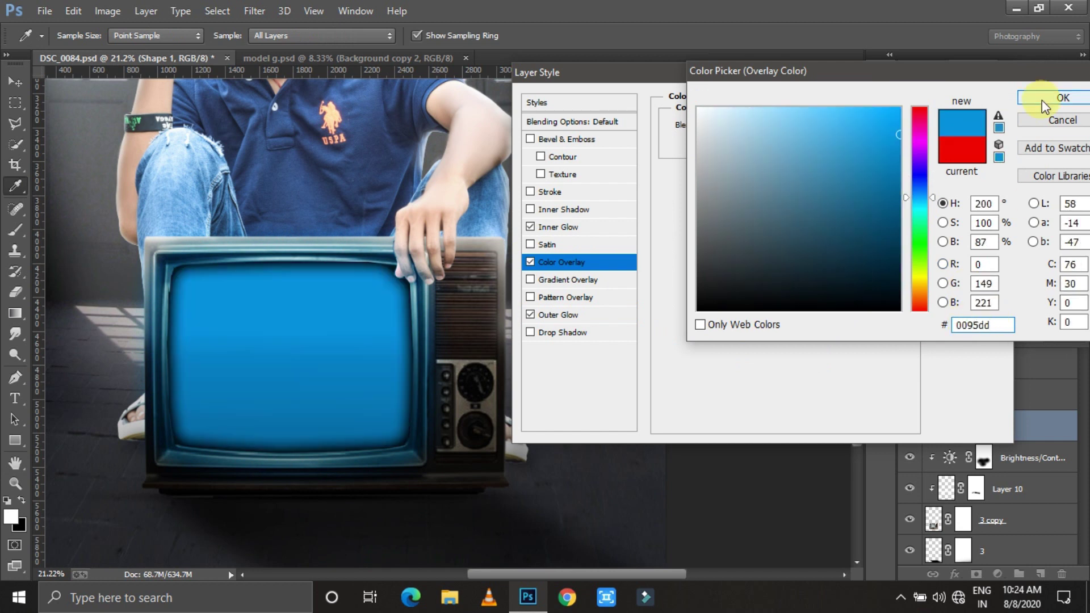
click(1041, 102)
scroll(761, 129, up, 1)
scroll(761, 129, up, 7)
click(531, 262)
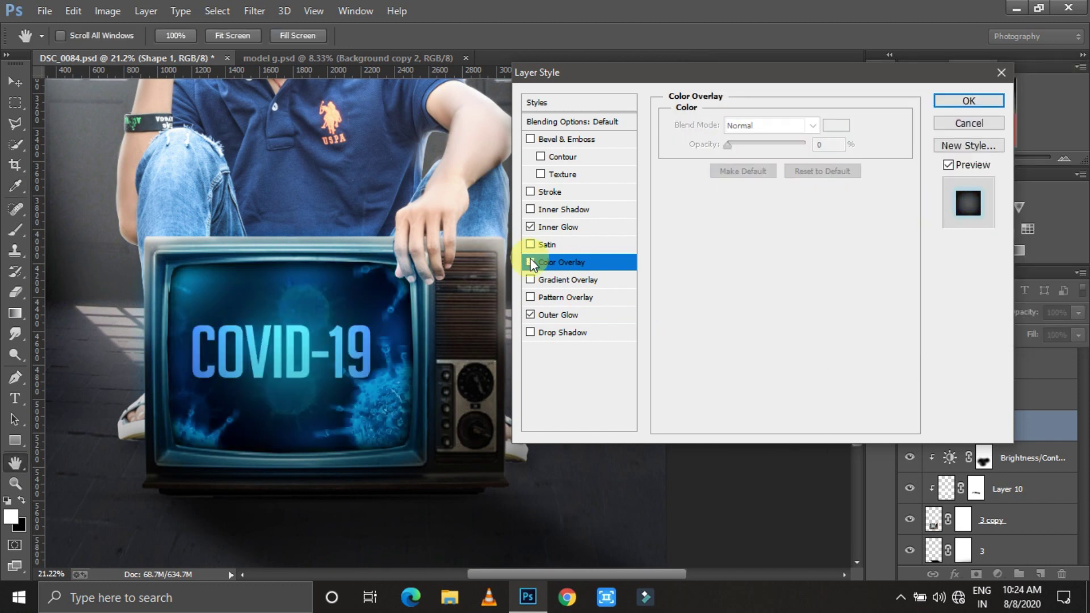
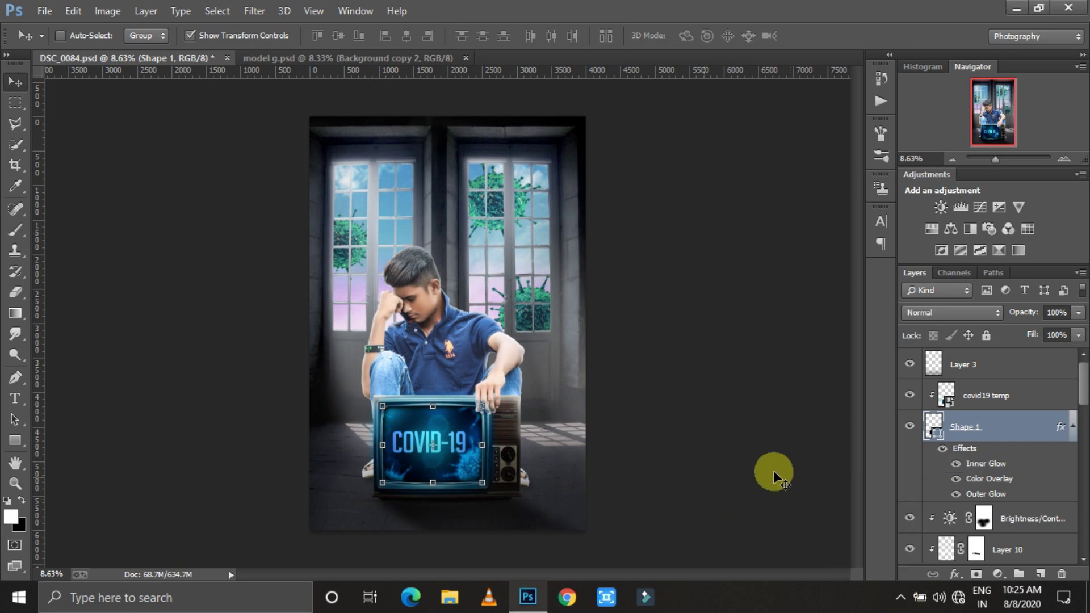
- Add Layer 11 above covid19 temp and paint a soft #3d50ff blue glow over the TV
click(979, 397)
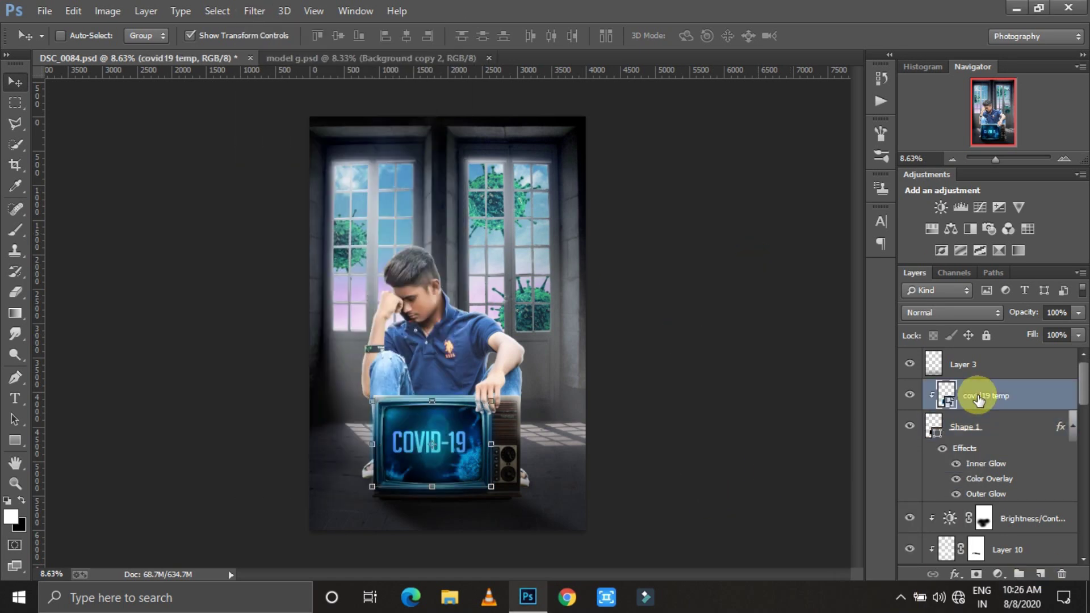
key(ctrl+shift+alt+n)
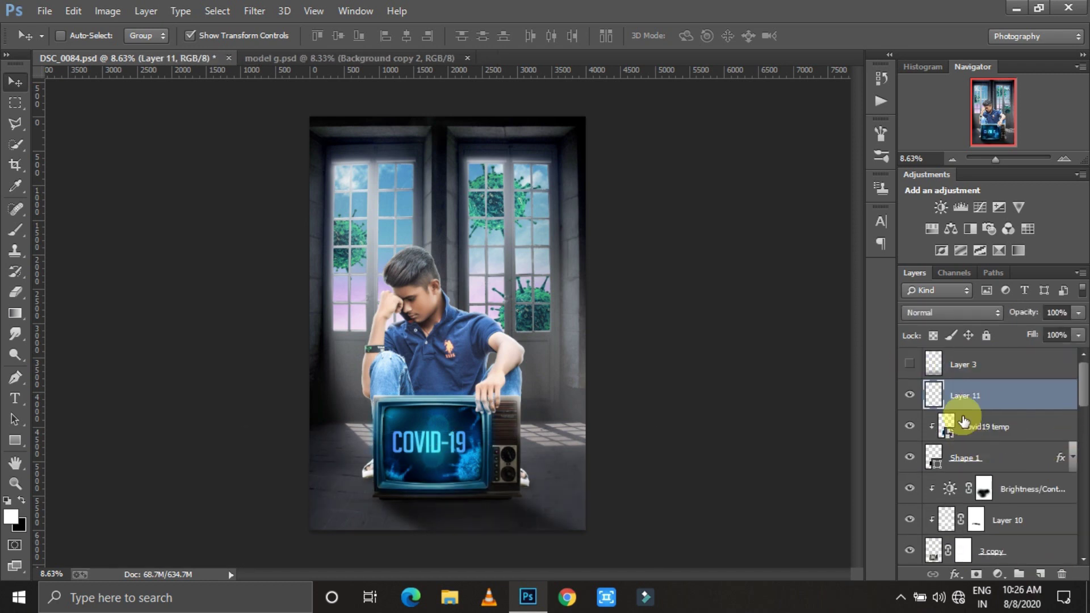
click(15, 520)
text(3d50ff)
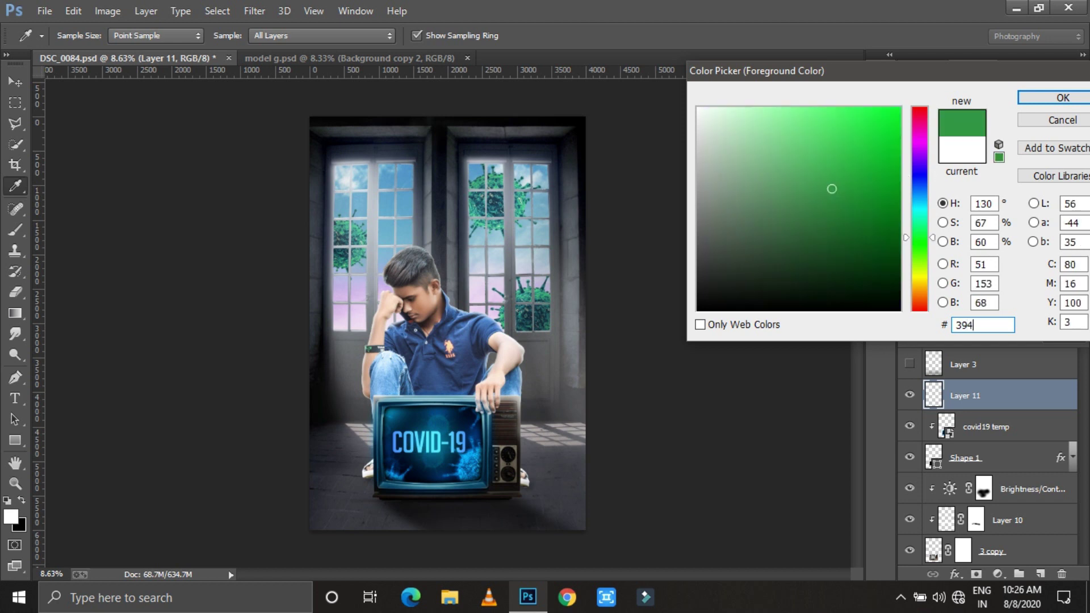
key(Return)
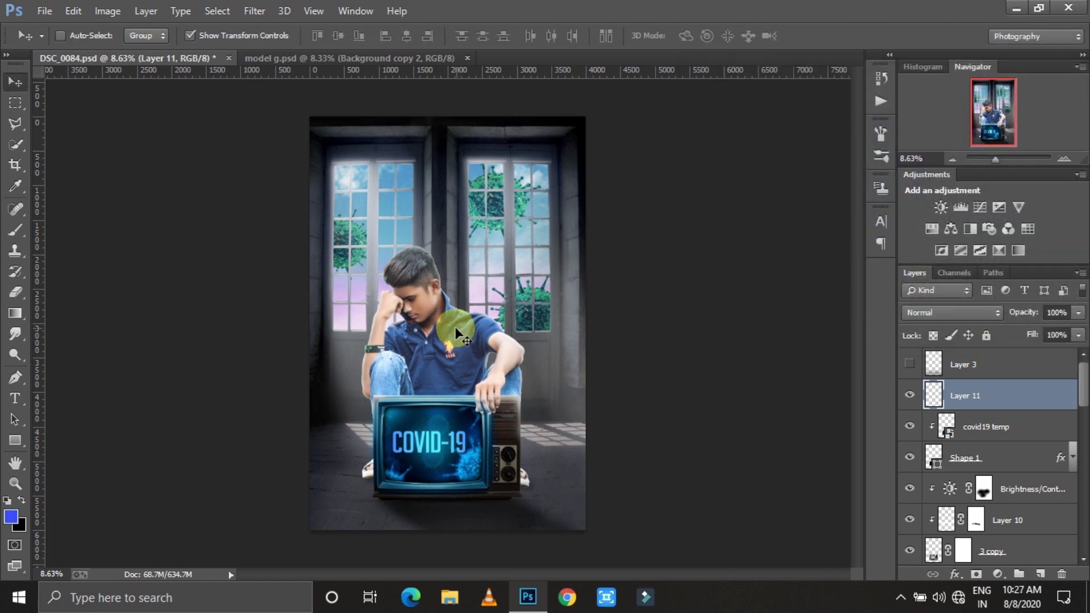
click(15, 230)
mouse_move(466, 432)
mouse_down()
mouse_move(525, 422)
mouse_move(512, 380)
mouse_up()
- Set Layer 11 to Soft Light and stretch the blue glow wide across the floor
click(951, 312)
key(Escape)
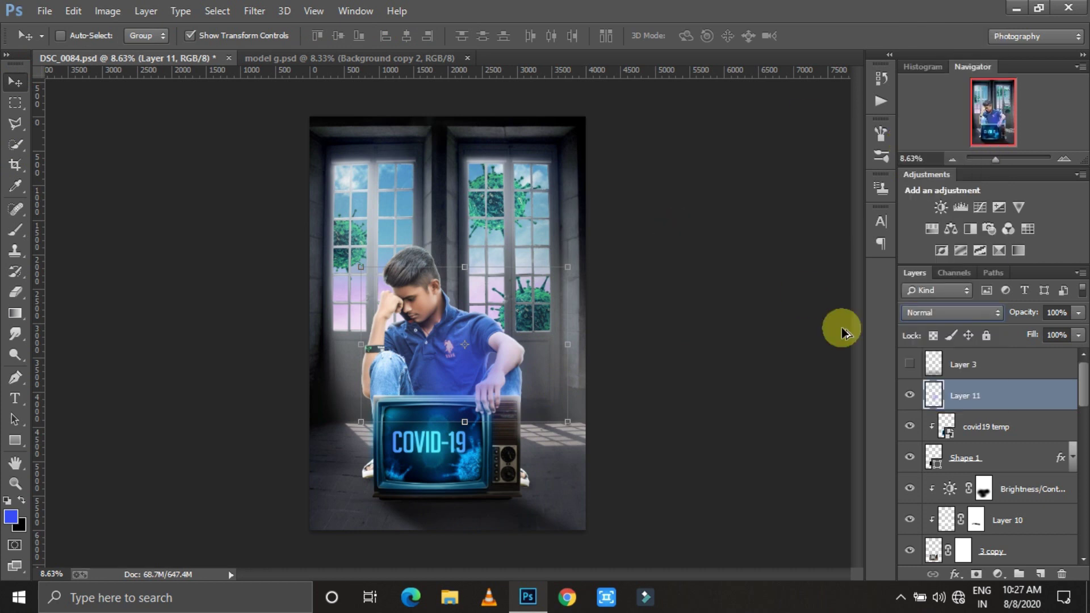
key(b)
mouse_move(466, 238)
mouse_down()
mouse_move(483, 250)
mouse_move(529, 389)
mouse_move(462, 390)
mouse_move(417, 505)
mouse_up()
key(v)
click(952, 312)
click(908, 220)
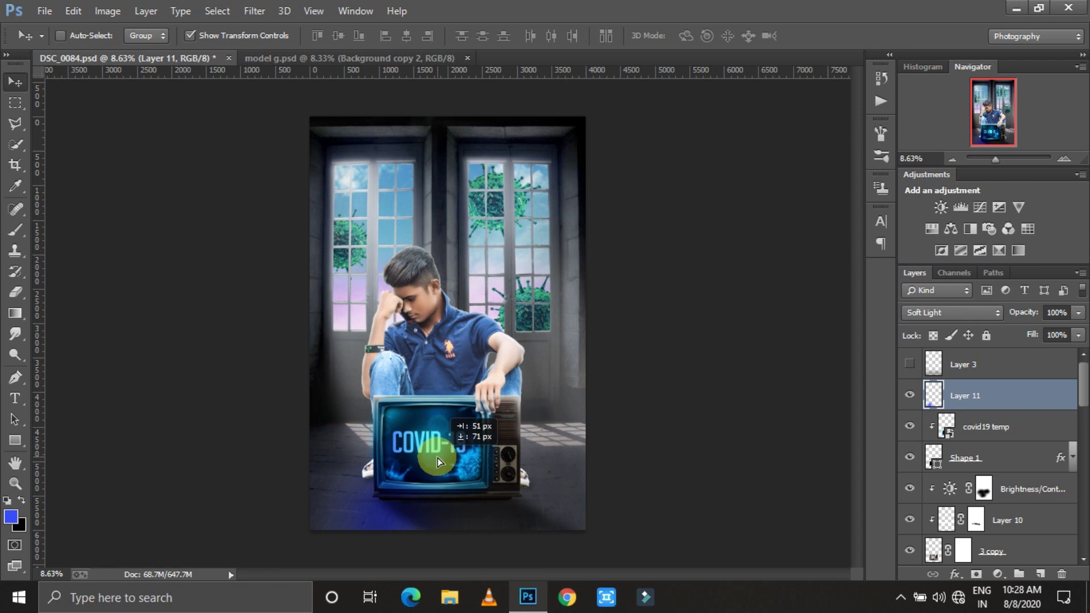
drag(482, 513, 753, 514)
drag(275, 514, 137, 515)
click(719, 38)
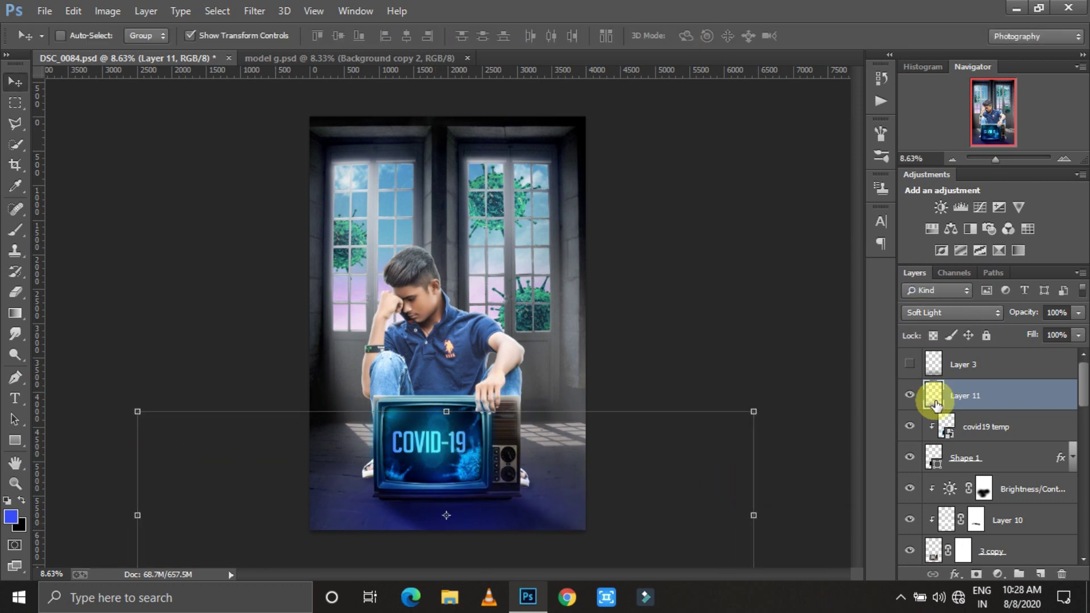
- Sample cyan from the TV screen and paint it onto Layer 11
double_click(931, 396)
click(568, 293)
click(968, 123)
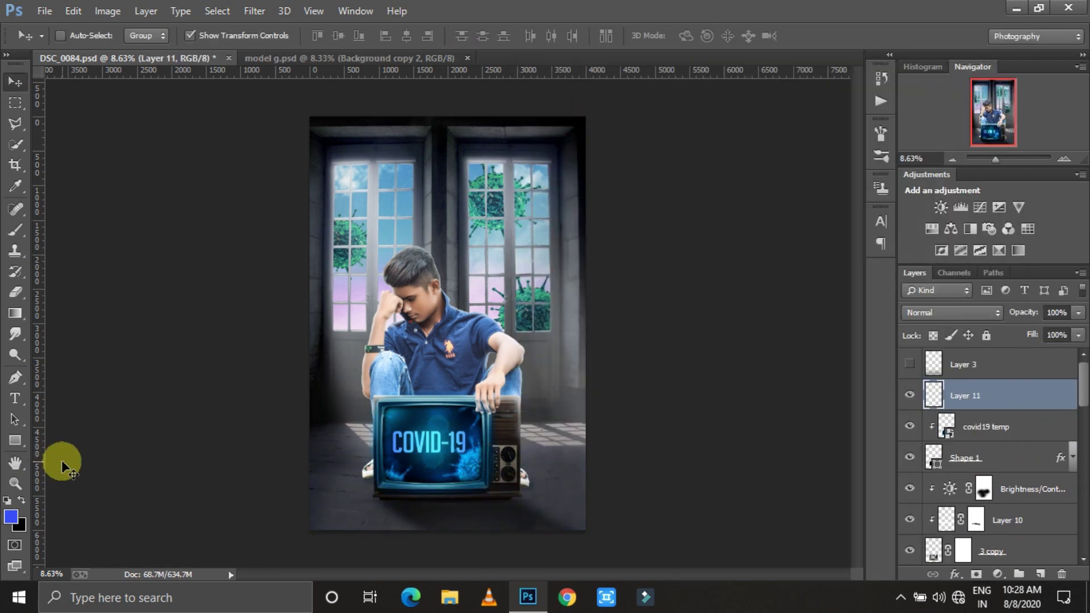
click(10, 517)
drag(422, 449, 439, 430)
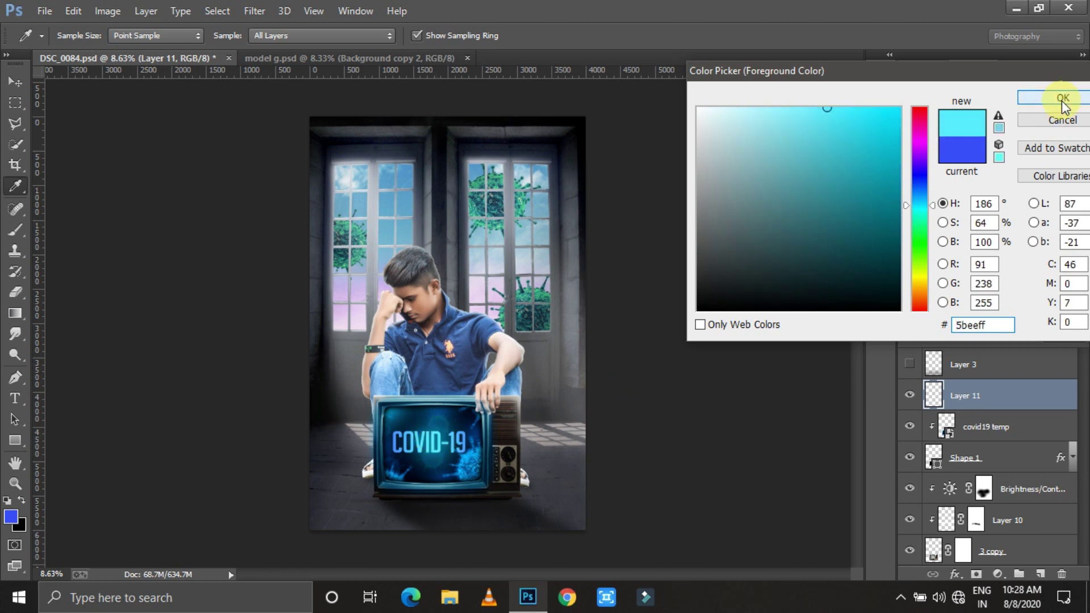
click(1063, 98)
key(b)
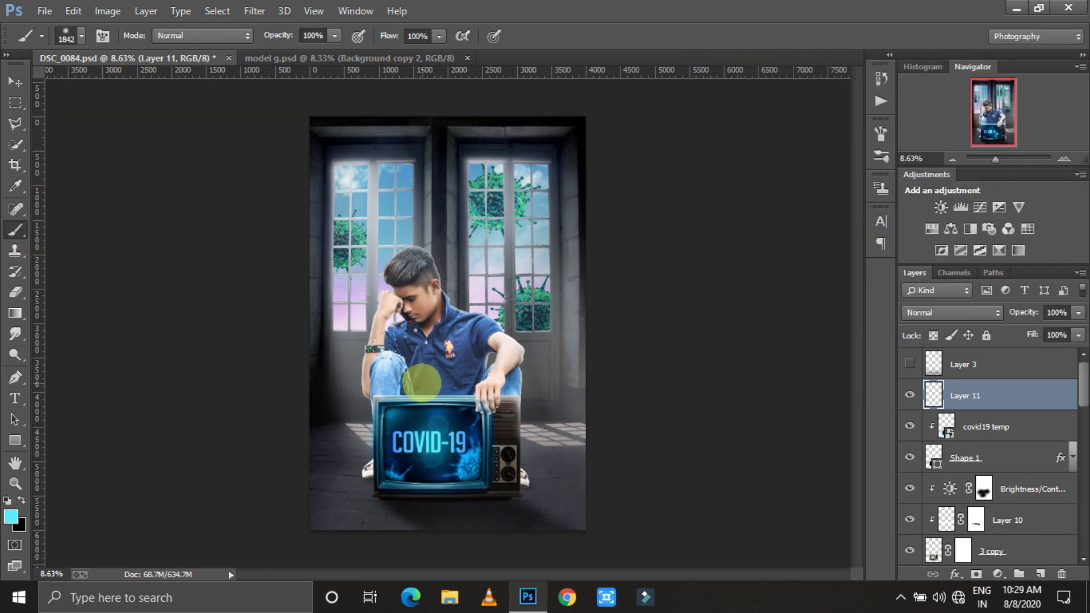
click(421, 382)
- Set the cyan glow to Soft Light, move it lower along the floor, and lower fill to 58%
key(ctrl+t)
click(952, 313)
click(931, 208)
mouse_move(480, 499)
mouse_down()
mouse_move(462, 502)
mouse_move(475, 502)
mouse_up()
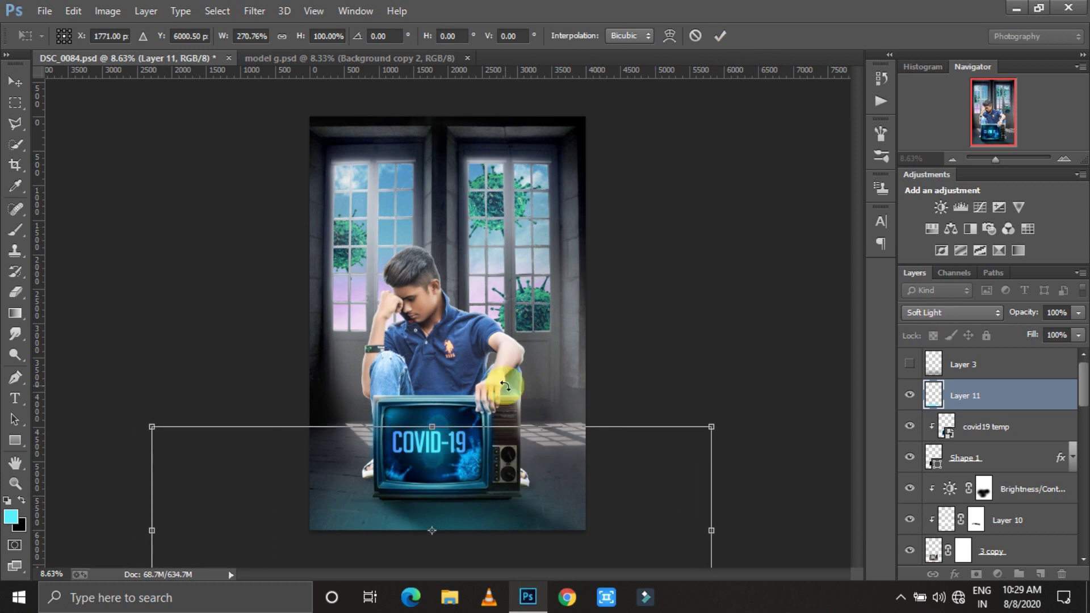
drag(437, 465, 433, 486)
key(Return)
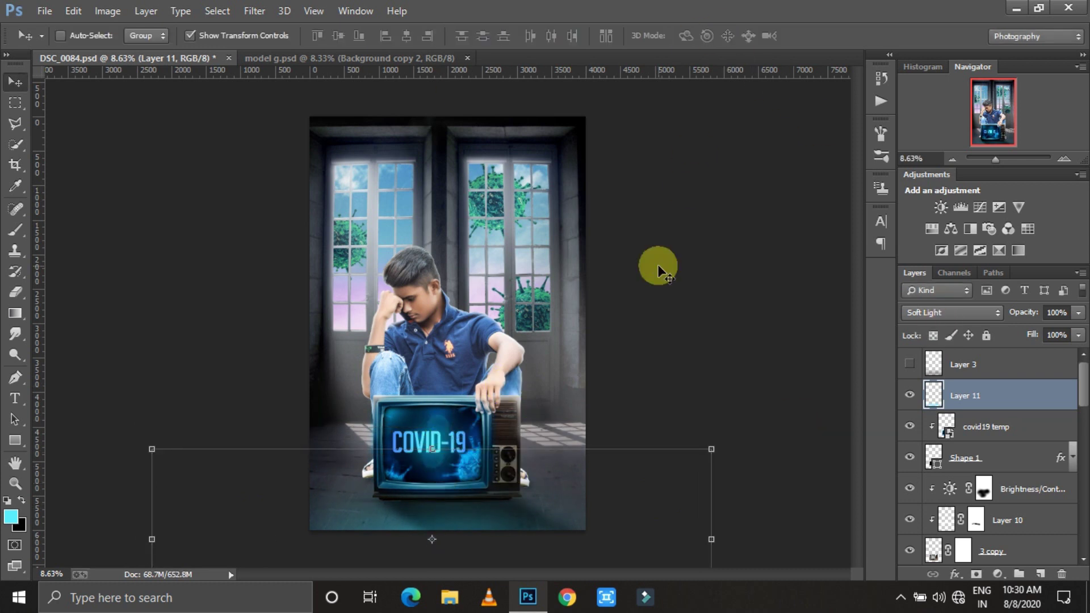
key(shift+5)
key(shift+8)
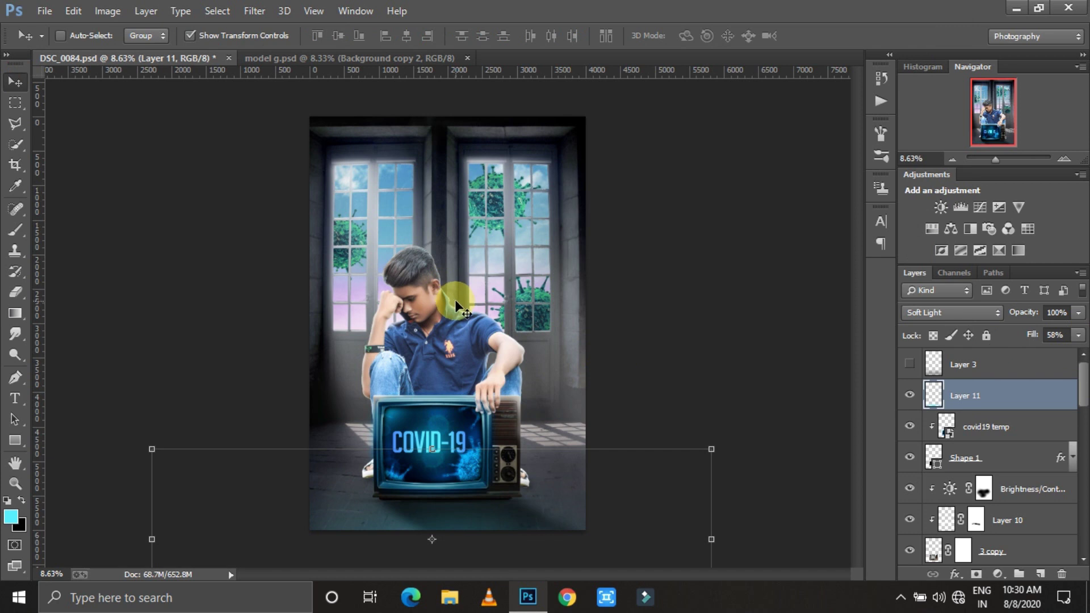
click(1072, 458)
- Change Shape 1's Outer Glow colour to teal cyan
click(977, 526)
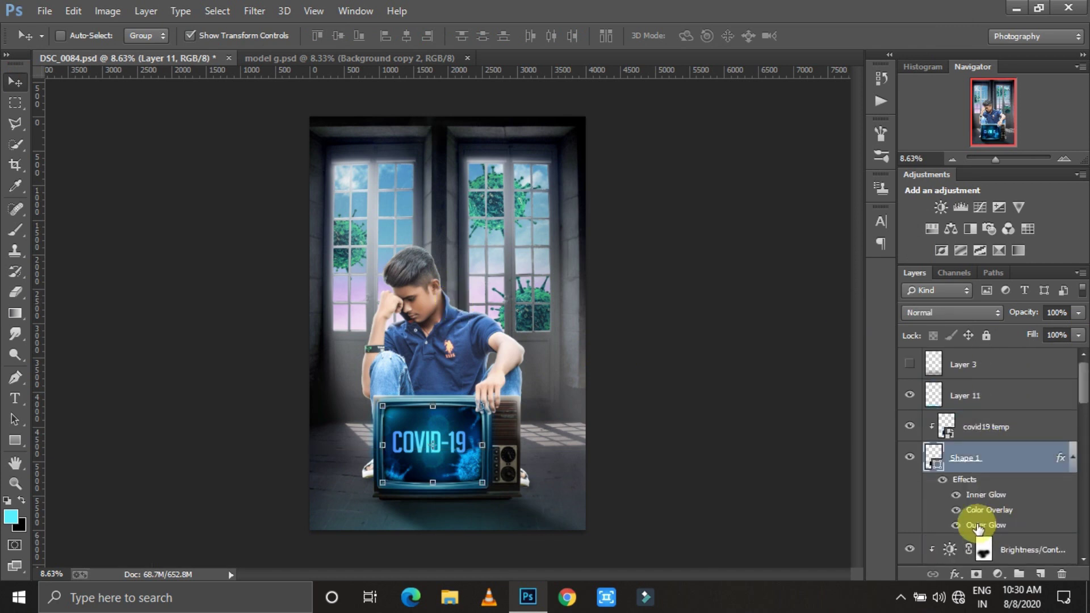
double_click(978, 526)
click(706, 182)
click(1039, 100)
click(969, 97)
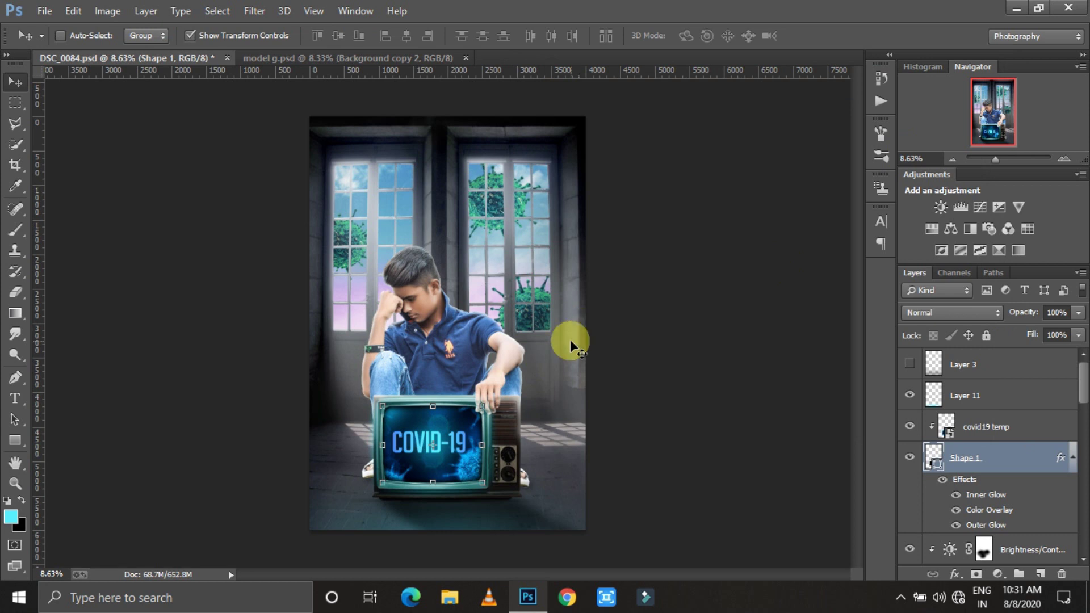
- Paint a cyan glow behind the boy on Layer 12 and blend it as Screen
scroll(993, 454, down, 1)
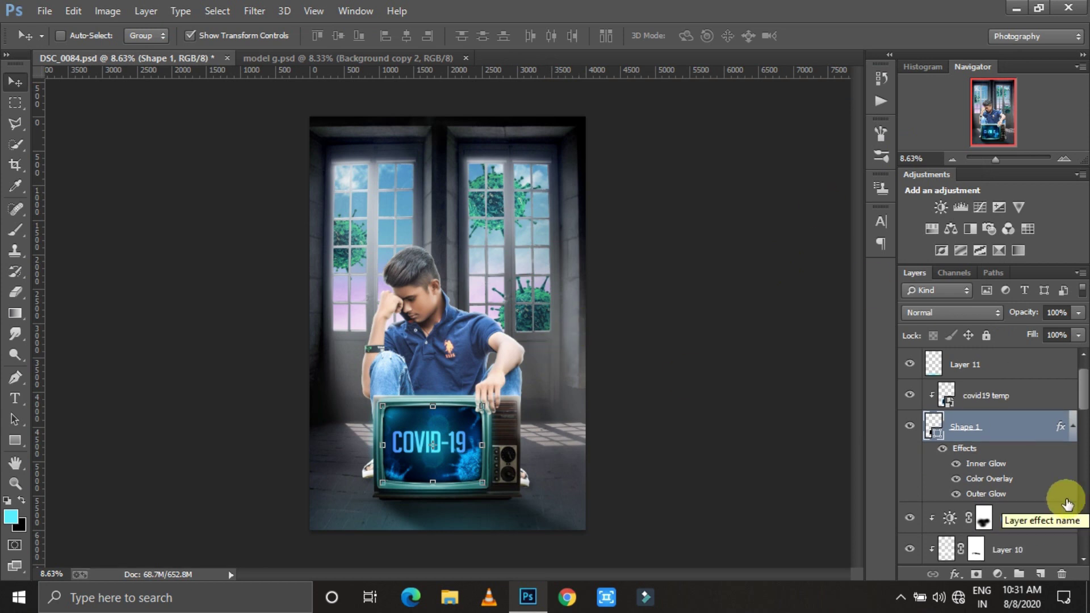
scroll(1067, 504, down, 1)
click(1022, 487)
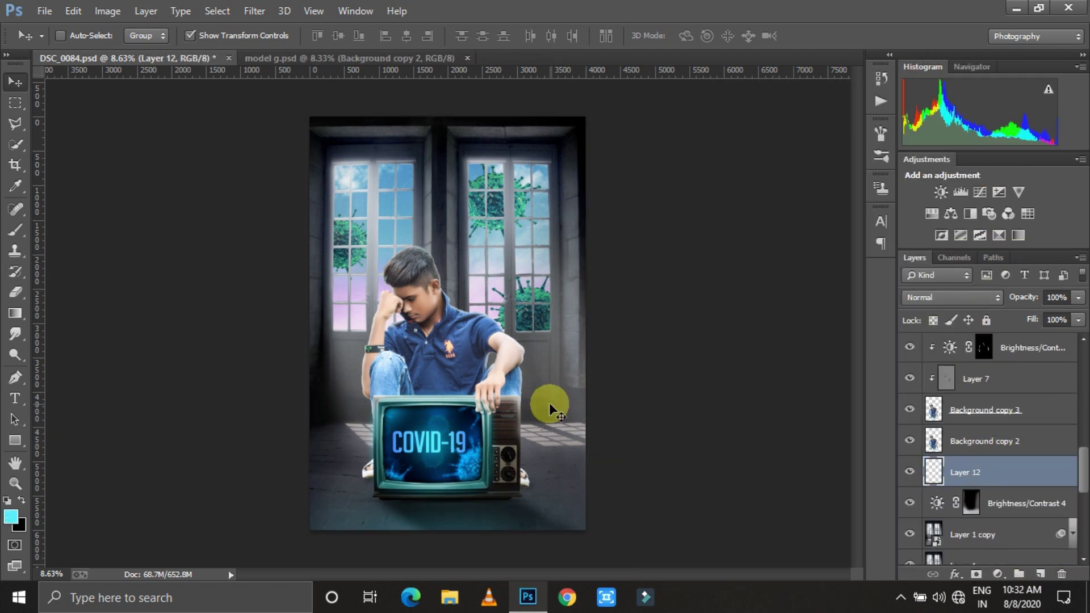
click(15, 230)
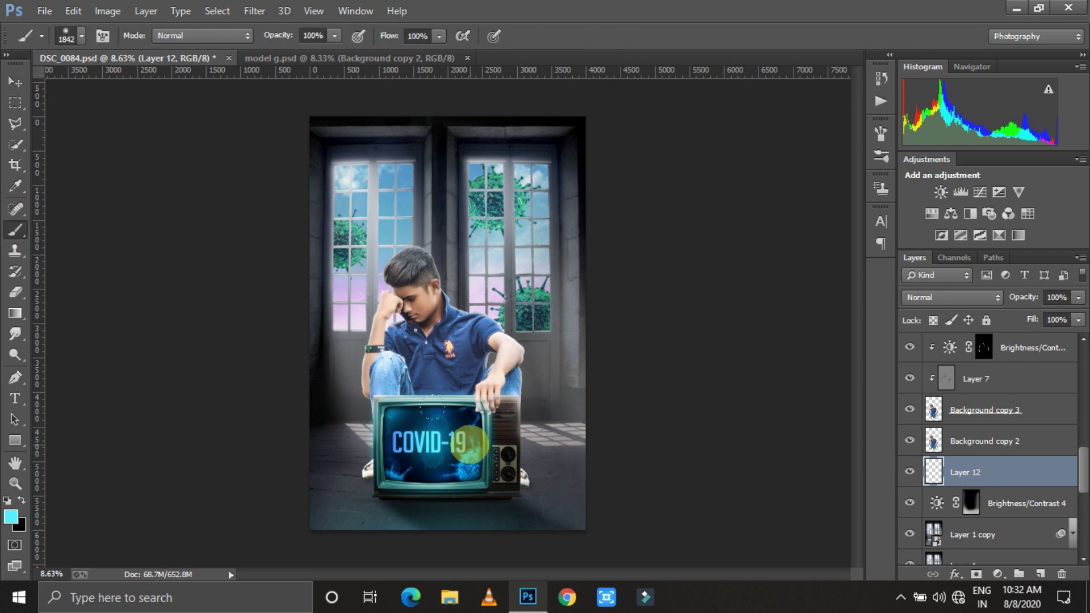
click(480, 283)
key(v)
key(alt+shift+s)
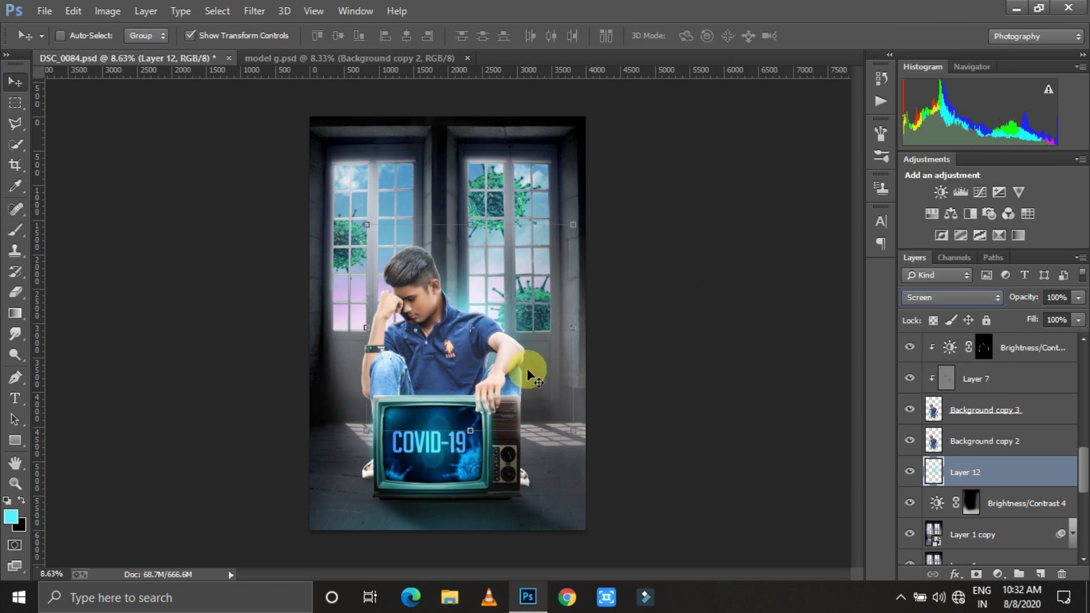
- Enlarge the cyan glow across the window backdrop and lower Layer 12's fill to 52%
key(ctrl+t)
drag(608, 151, 722, 127)
key(Return)
key(ctrl+t)
drag(632, 324, 686, 261)
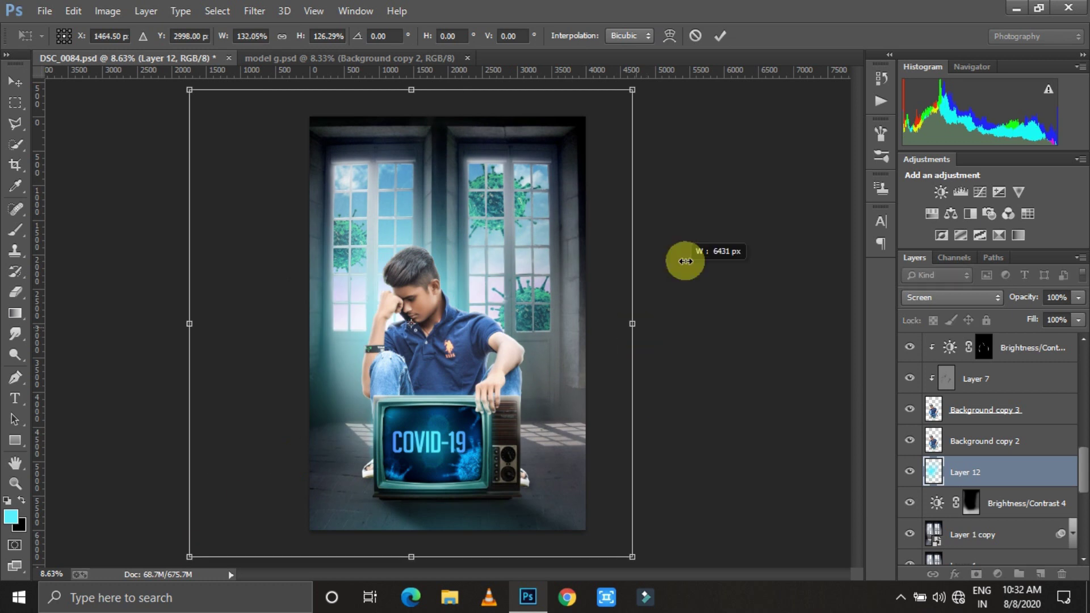
click(720, 36)
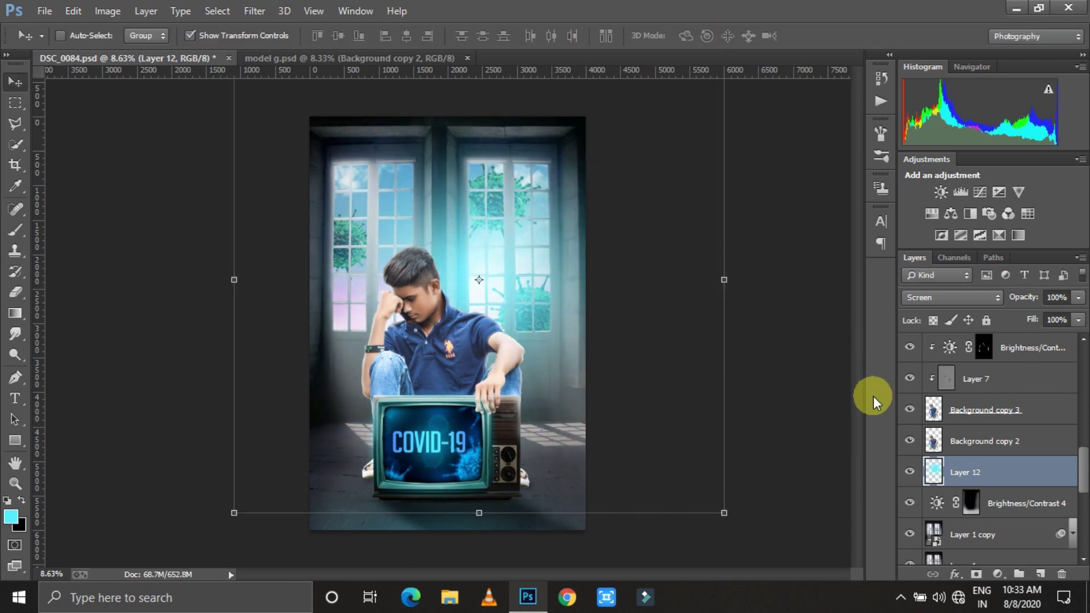
drag(1032, 319, 1016, 320)
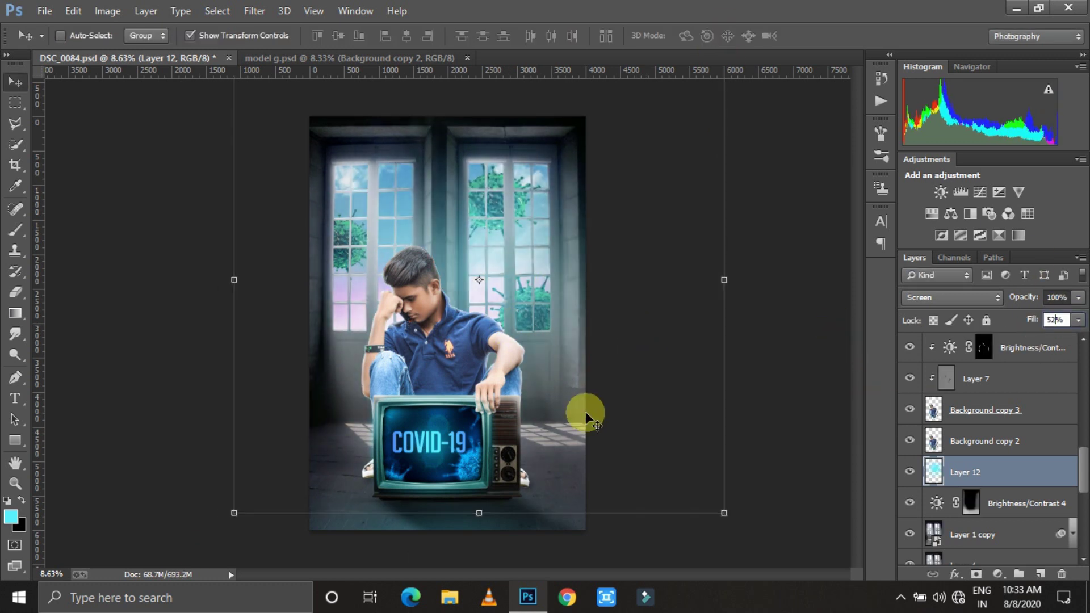
- Give virus 1 a light blue 250 px Outer Glow, then shrink Layer 12's cyan glow
scroll(999, 454, down, 3)
double_click(1001, 472)
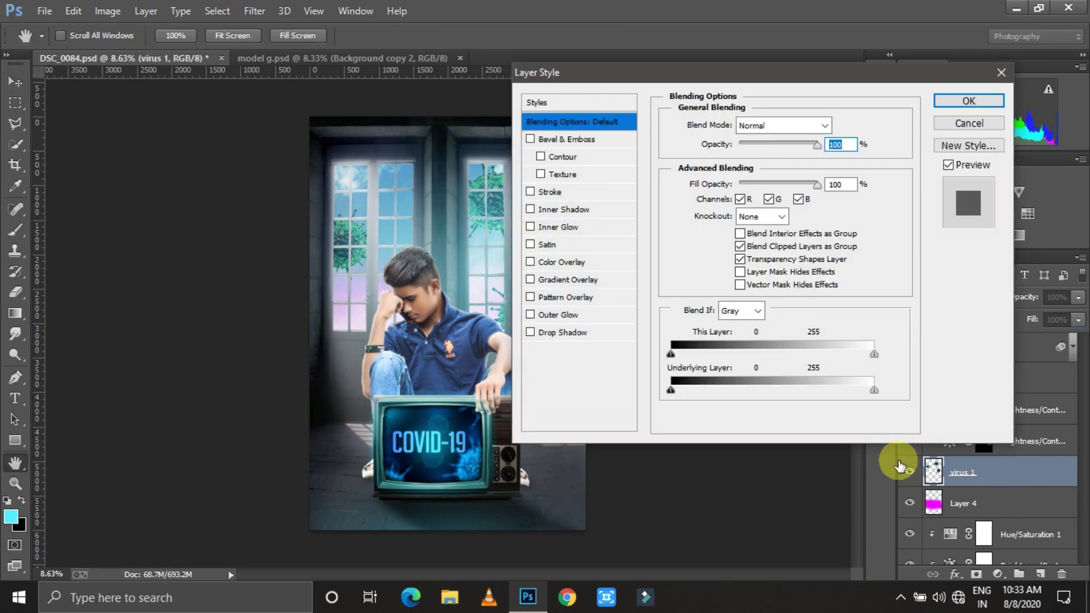
click(565, 315)
click(707, 185)
drag(933, 223, 919, 199)
click(860, 109)
click(1062, 97)
drag(779, 74, 890, 78)
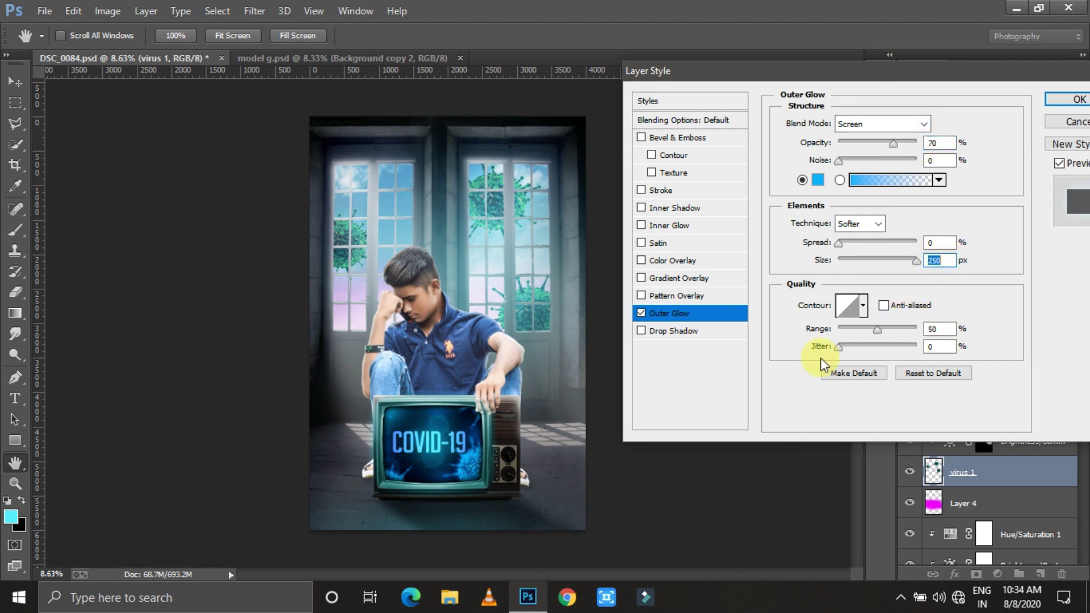
click(1067, 98)
drag(539, 292, 683, 304)
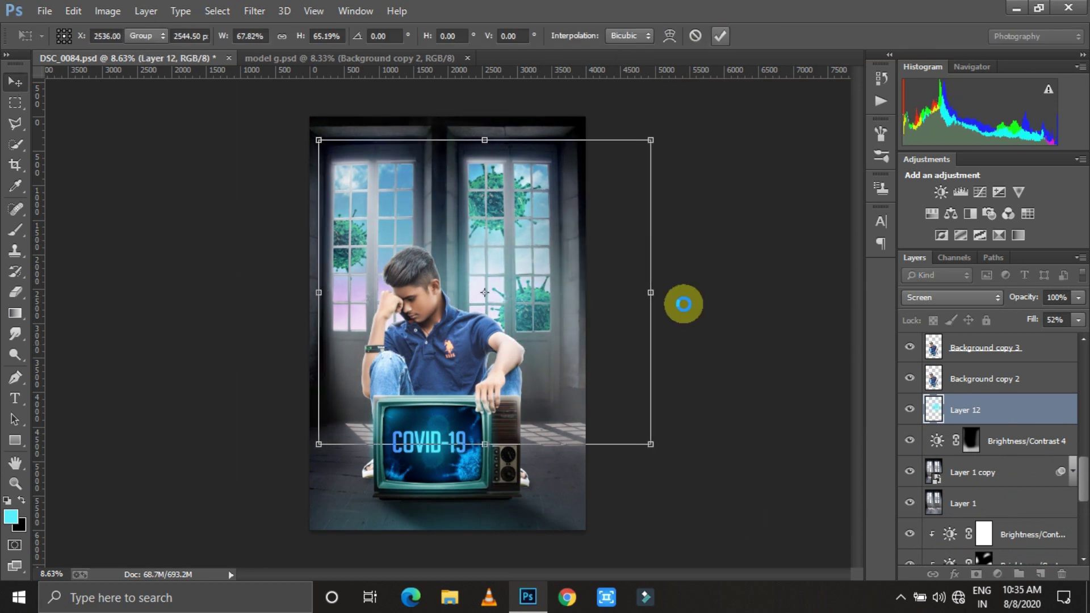
scroll(965, 375, up, 5)
- Shift Color Balance 1's shadows toward blue and slightly toward cyan, then close its properties
scroll(981, 379, down, 5)
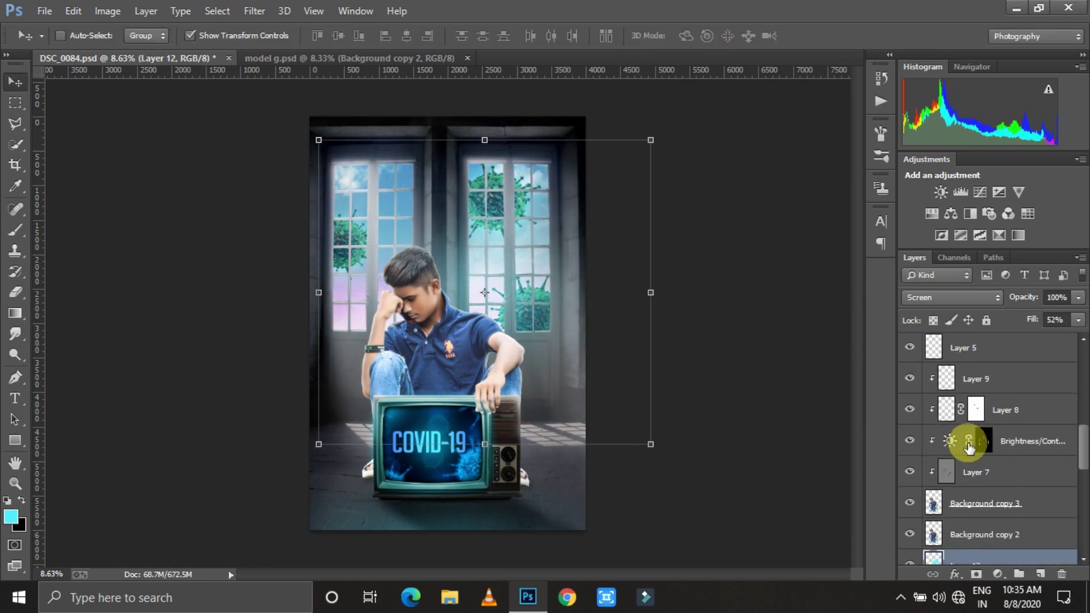
double_click(965, 440)
click(805, 196)
click(795, 185)
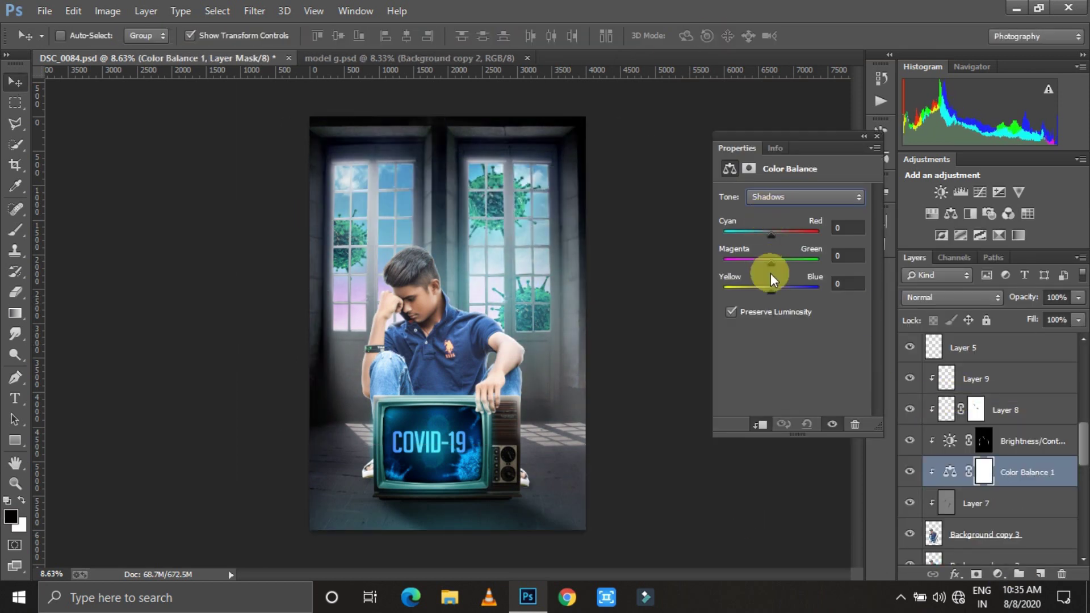
drag(771, 291, 810, 288)
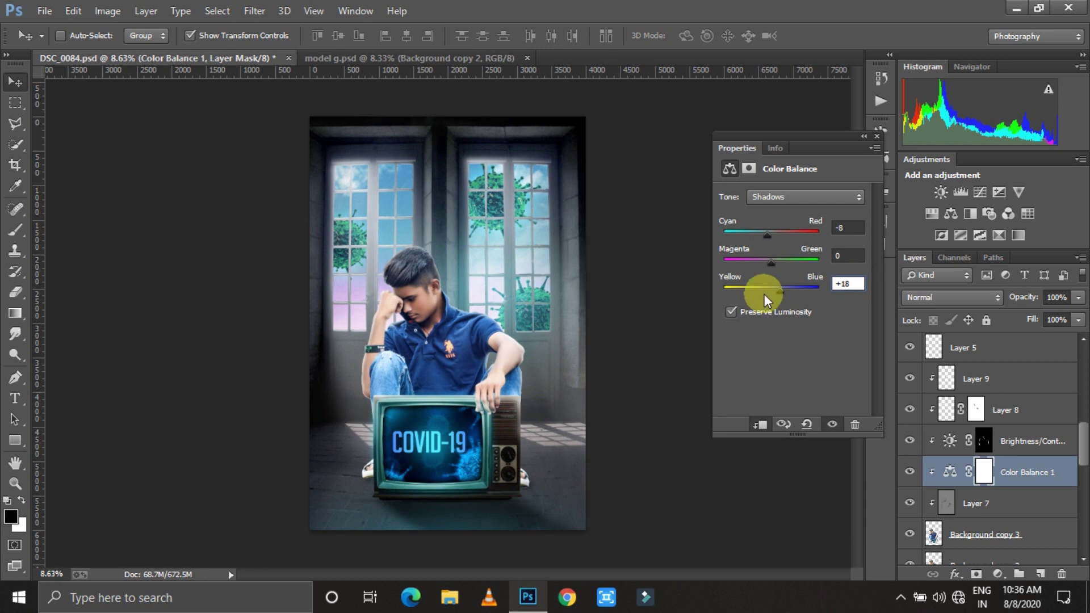
click(777, 197)
click(778, 229)
drag(778, 229, 773, 231)
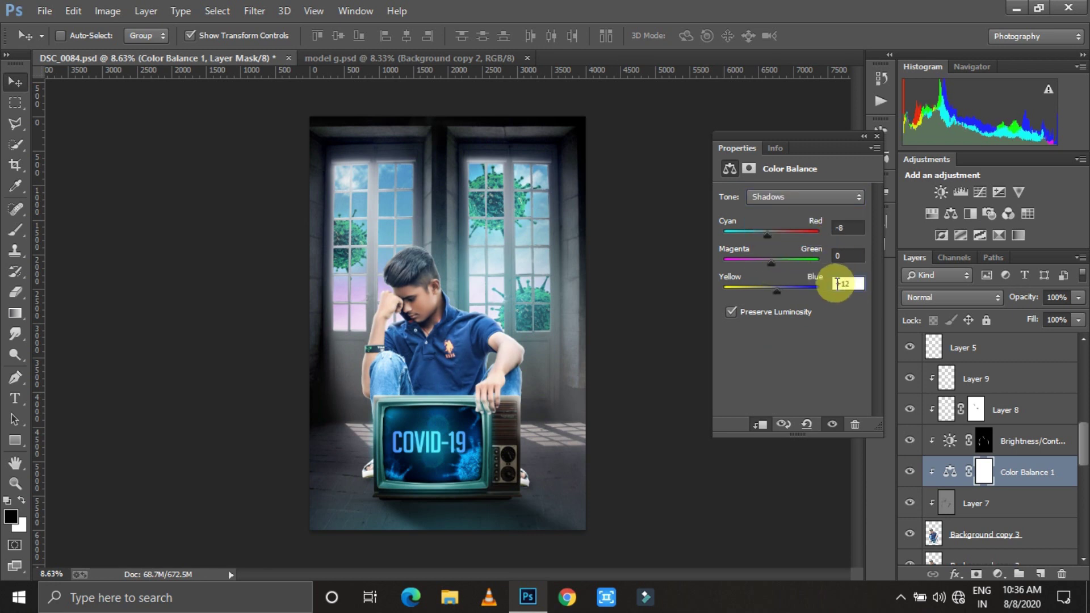
click(843, 228)
click(880, 155)
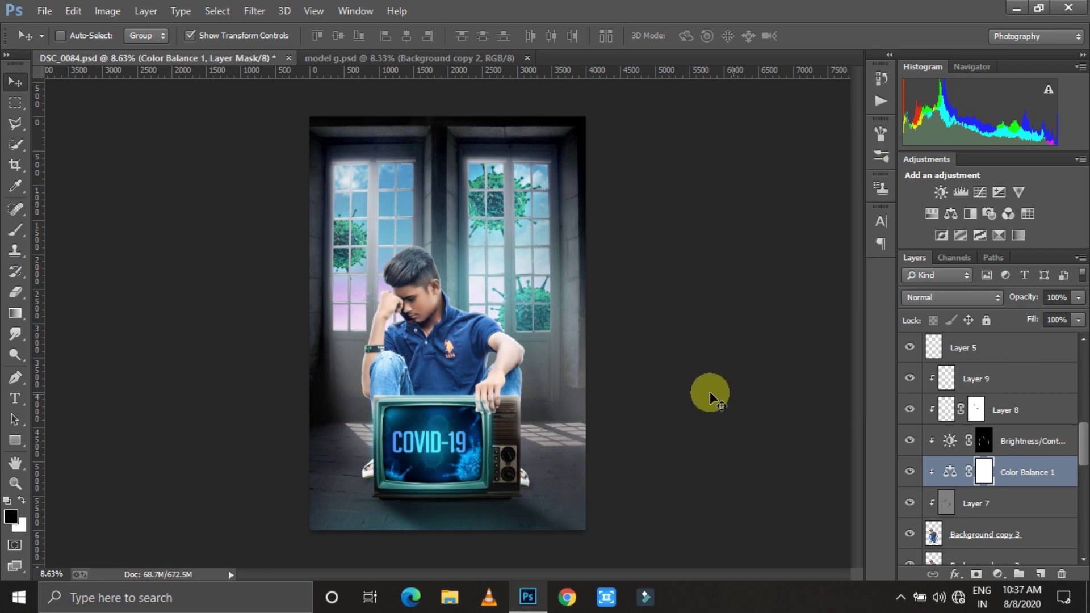
drag(1000, 165, 996, 162)
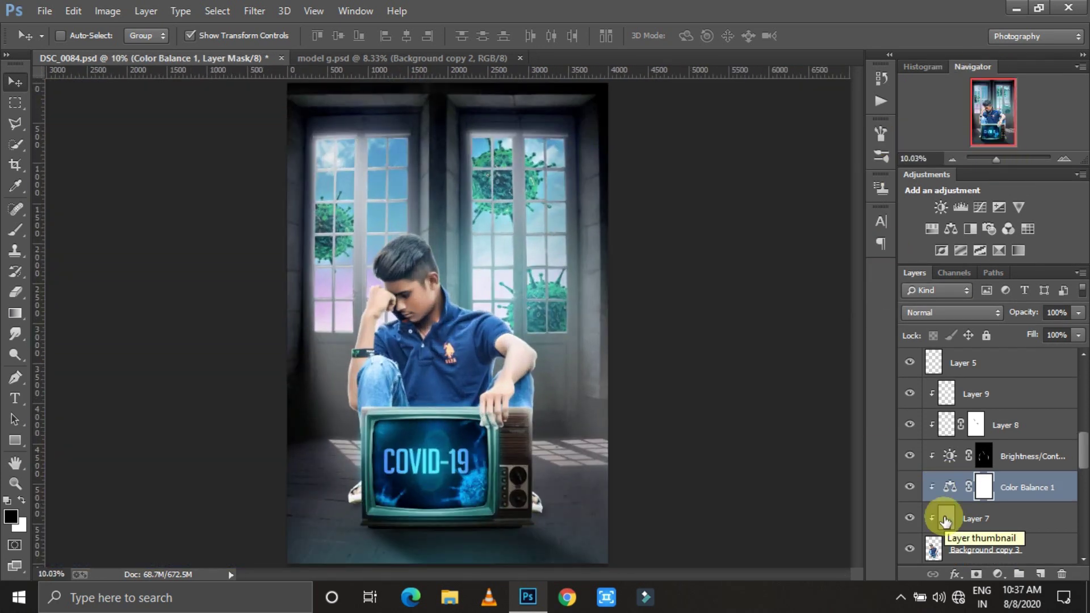
- Change Shape 1's Outer Glow colour to #00c0ff
scroll(936, 471, up, 5)
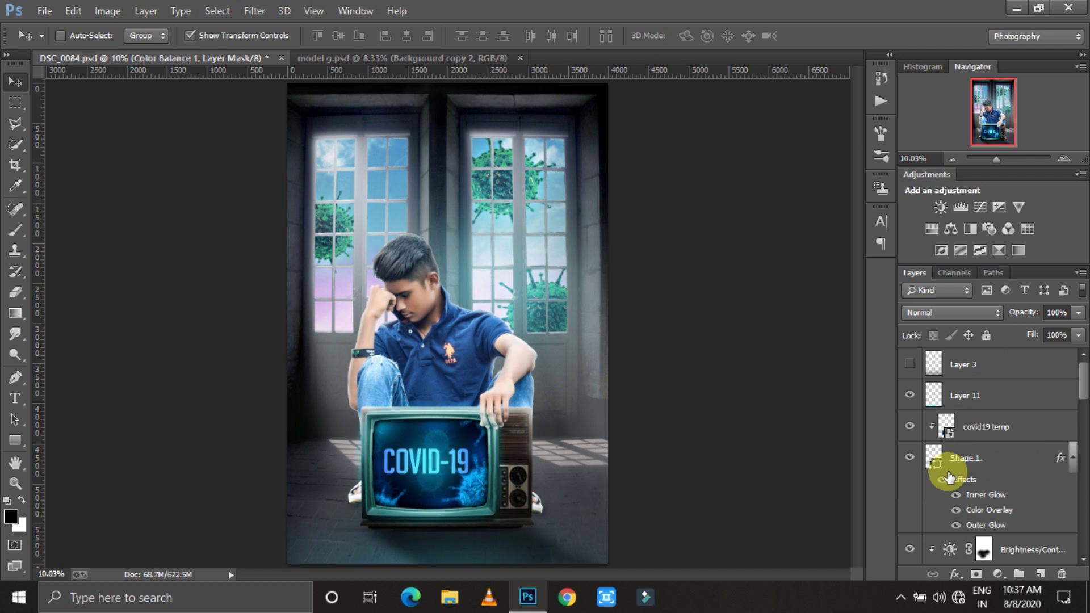
click(949, 477)
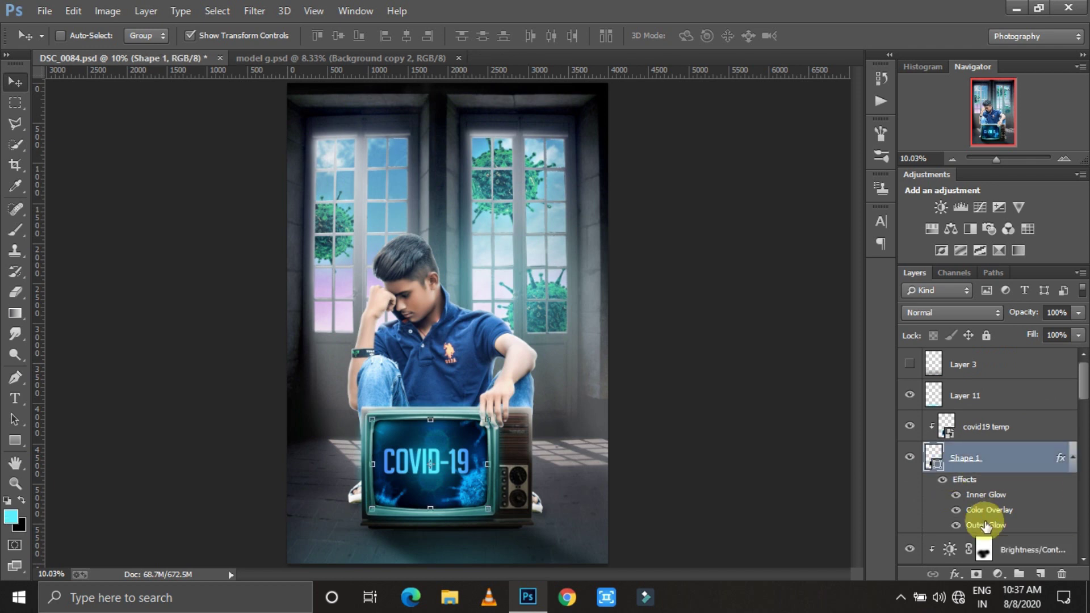
double_click(985, 525)
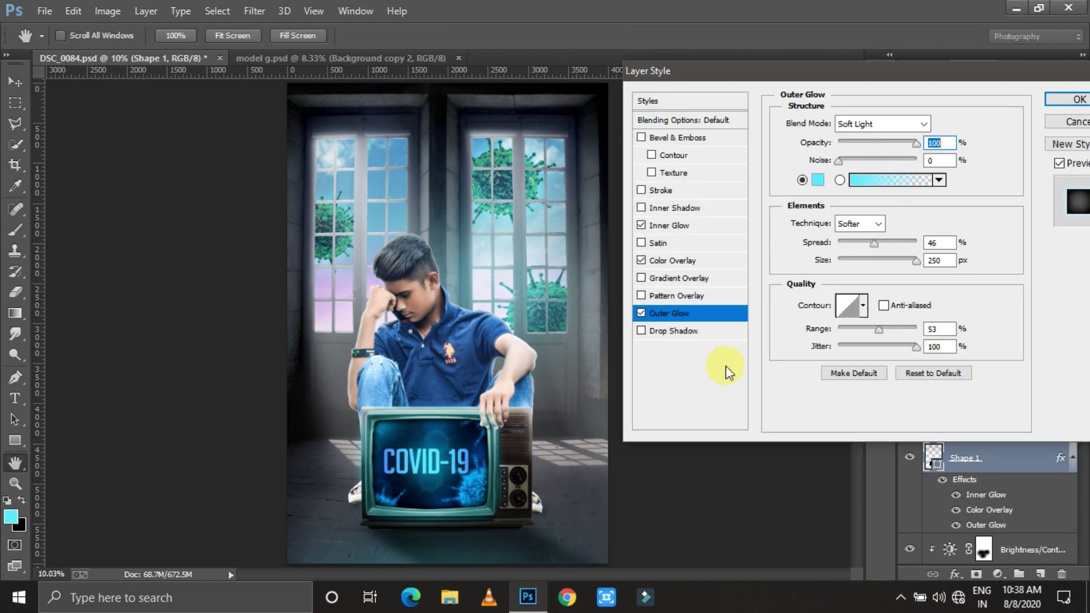
click(817, 180)
double_click(971, 325)
text(00c0ff)
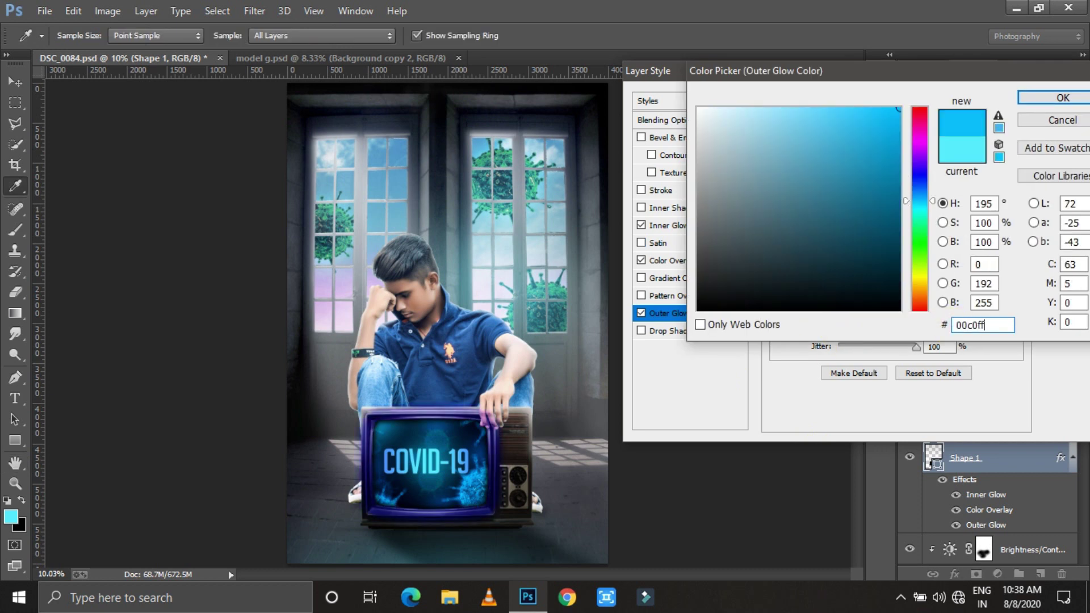
click(1063, 98)
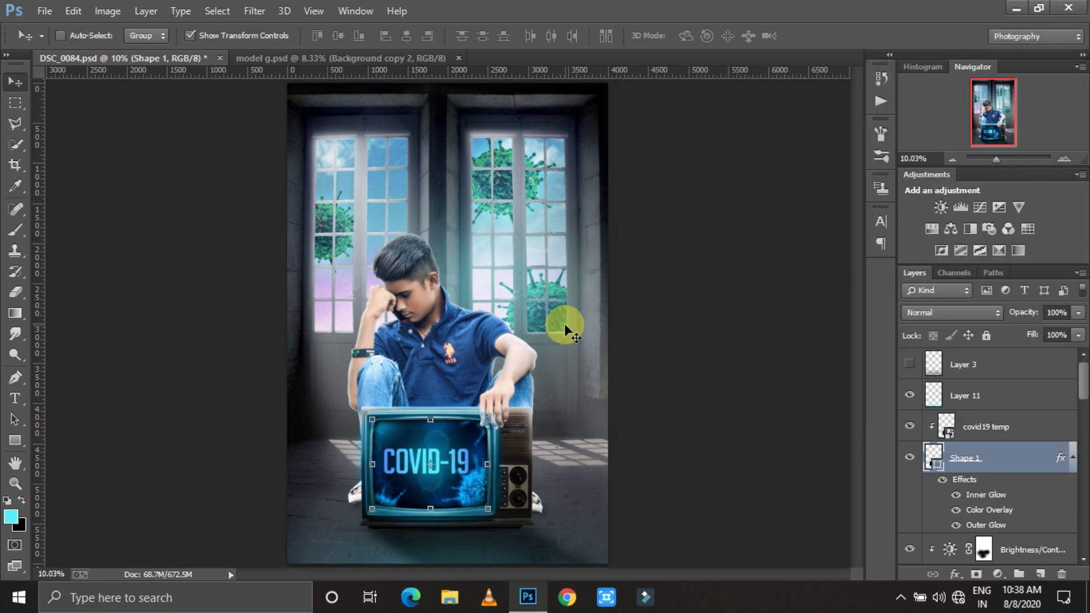
- Delete the hidden Layer 3 and add empty Layer 13
right_click(908, 363)
click(673, 90)
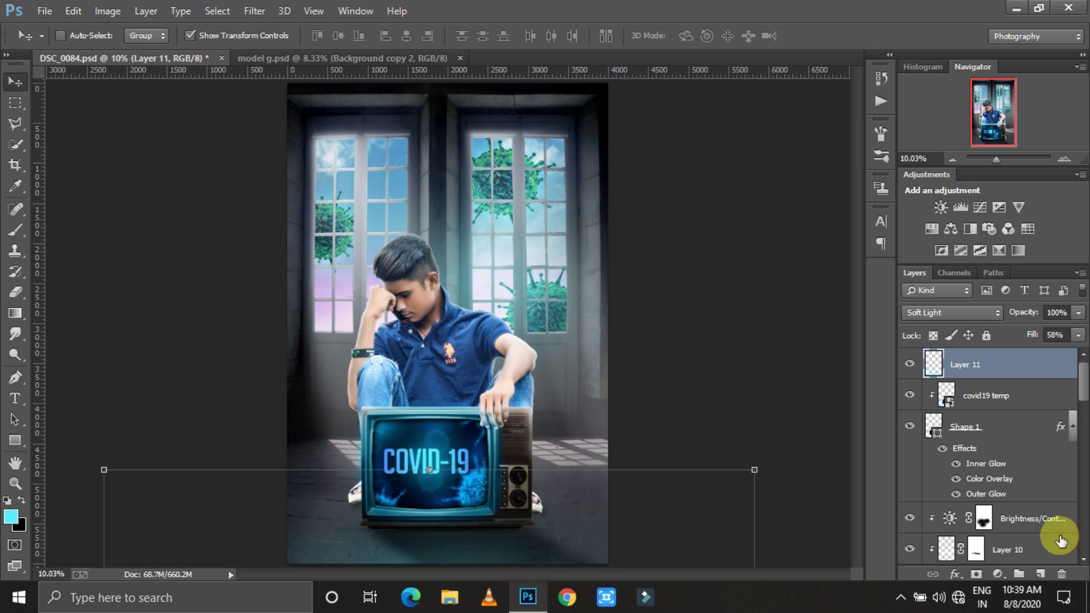
key(ctrl+shift+alt+n)
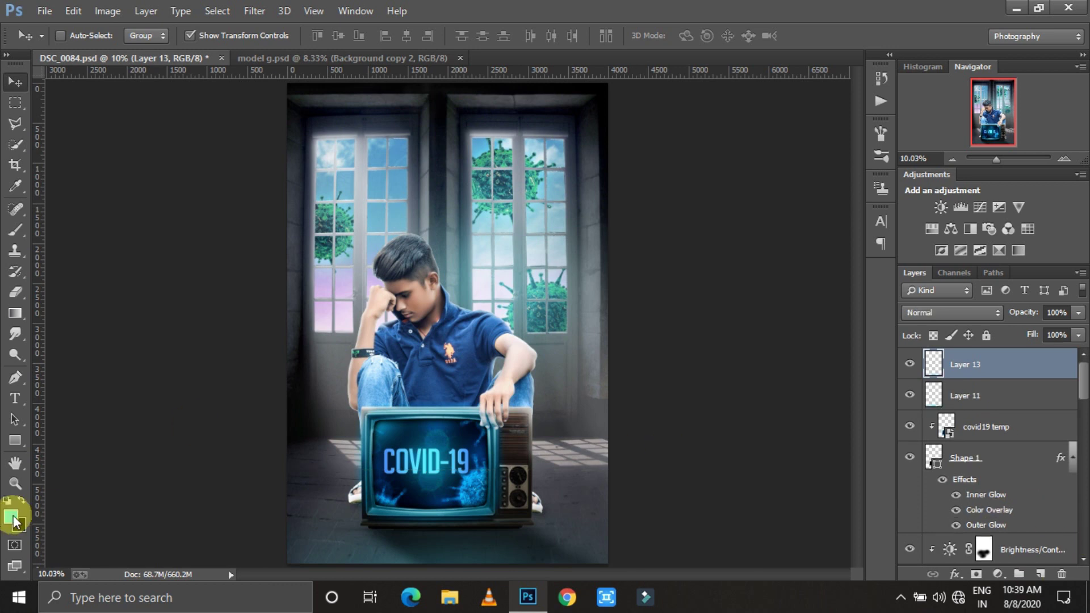
- Sample a blue from the COVID-19 screen and paint a large soft brush dab
click(10, 515)
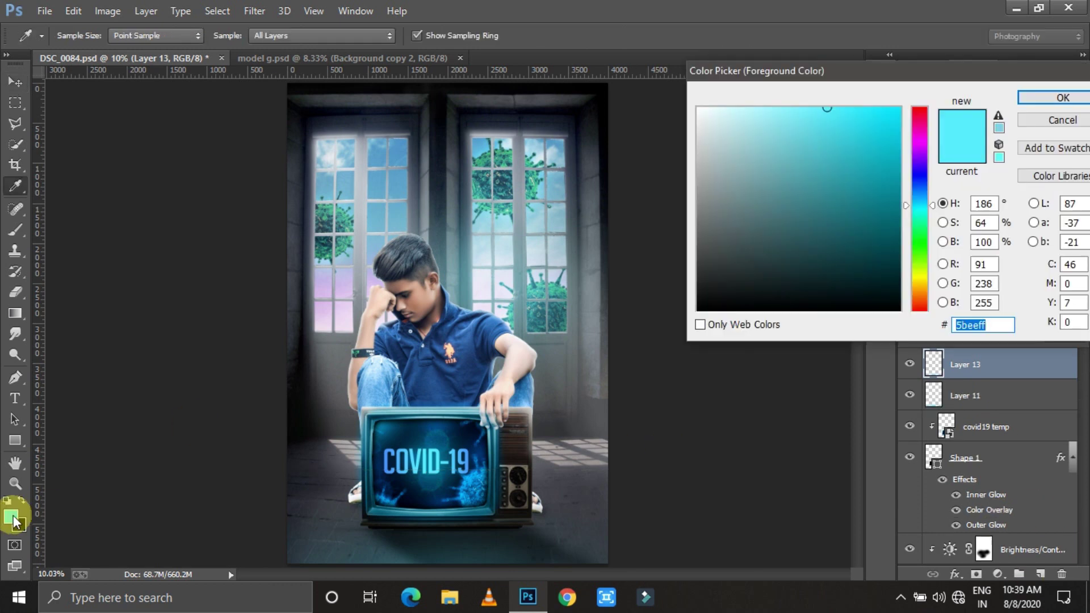
click(420, 459)
click(905, 178)
key(Return)
key(b)
right_click(475, 293)
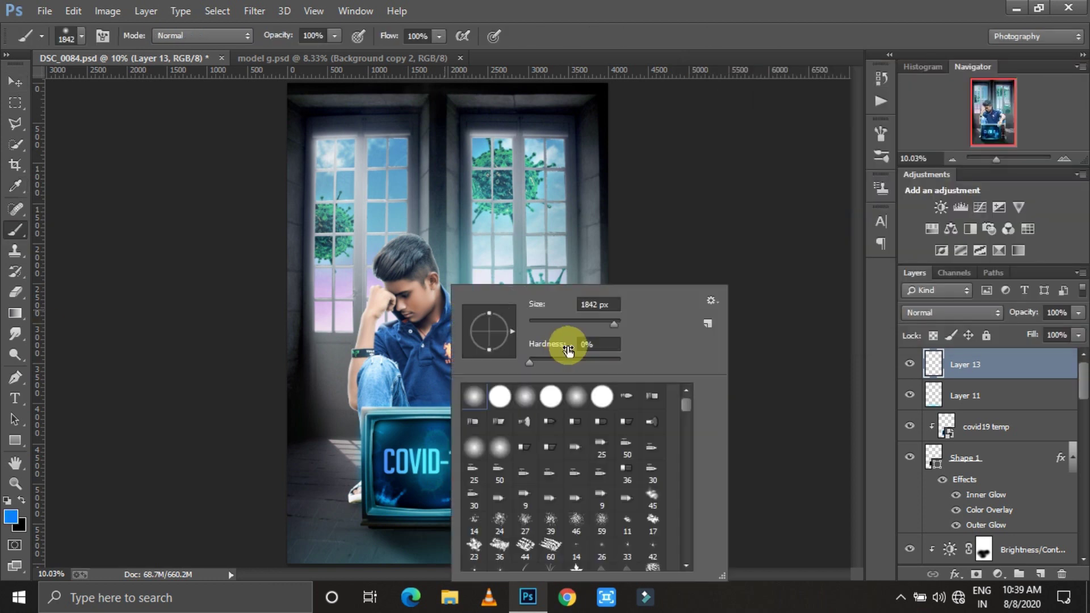
key(Return)
click(475, 297)
- Set the blue dab to Soft Light and stretch it wide beneath the TV
key(ctrl+t)
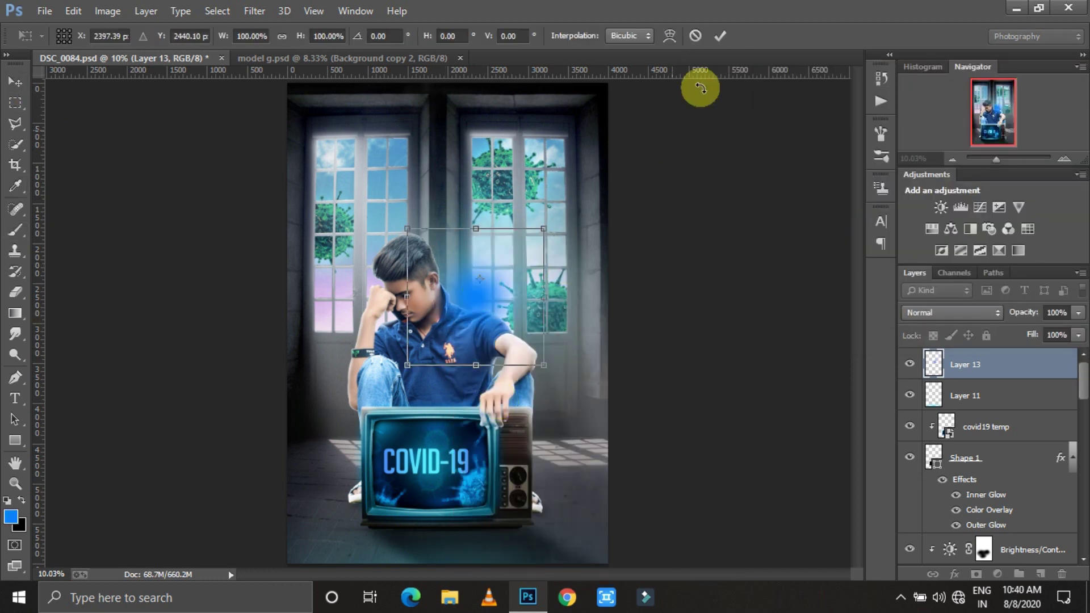
key(Return)
click(952, 313)
click(942, 213)
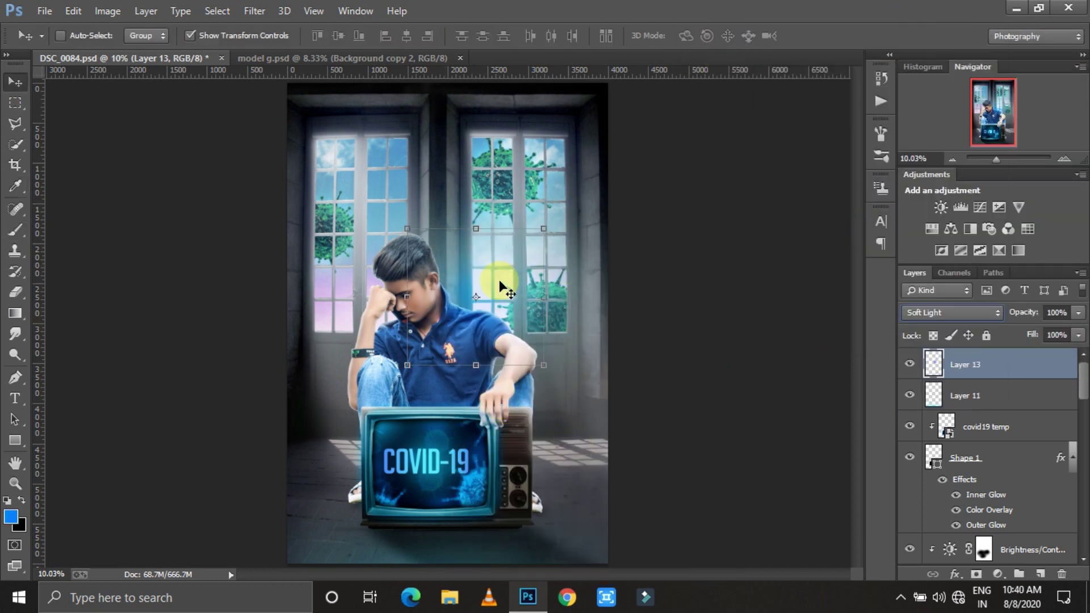
drag(500, 291, 445, 540)
drag(352, 546, 280, 511)
scroll(279, 511, up, 2)
drag(755, 474, 807, 530)
click(720, 36)
drag(998, 159, 999, 165)
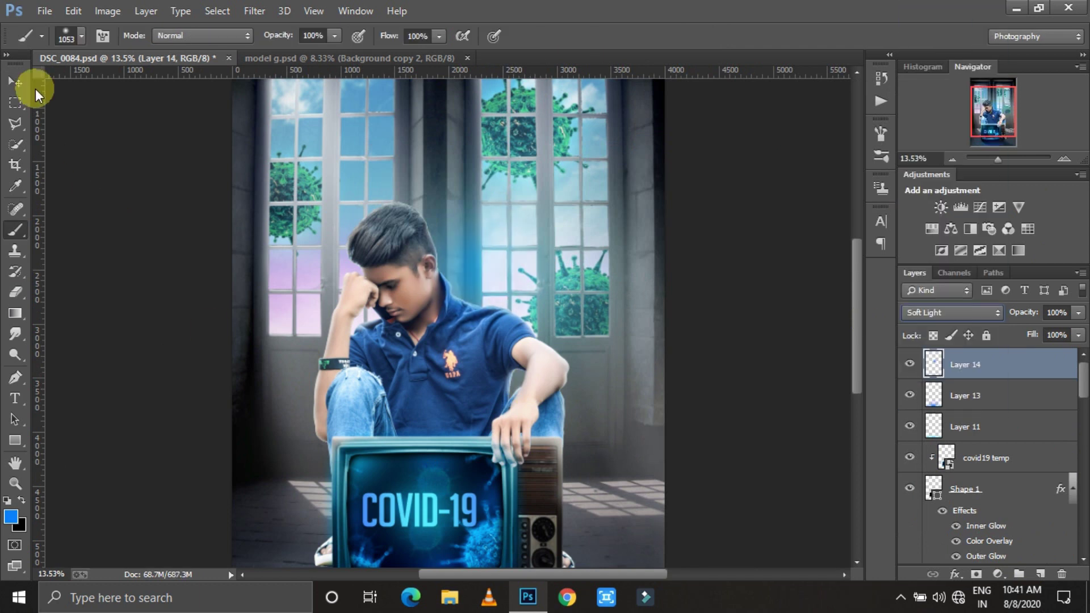
drag(999, 159, 997, 165)
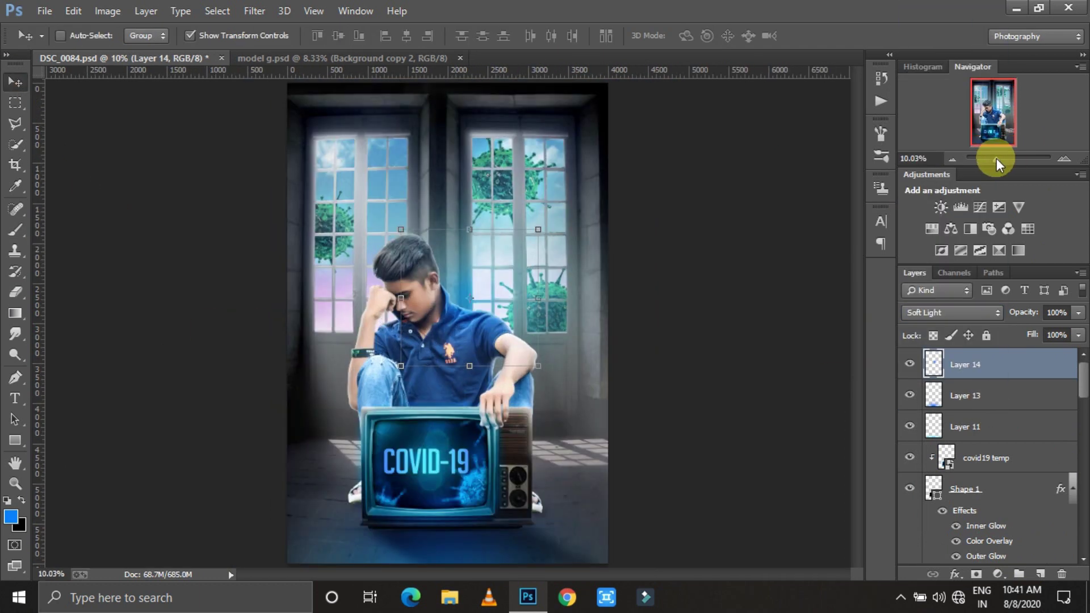
click(994, 489)
- Convert Shape 1's layer effects into separate layers
right_click(995, 489)
key(Escape)
right_click(974, 510)
click(933, 457)
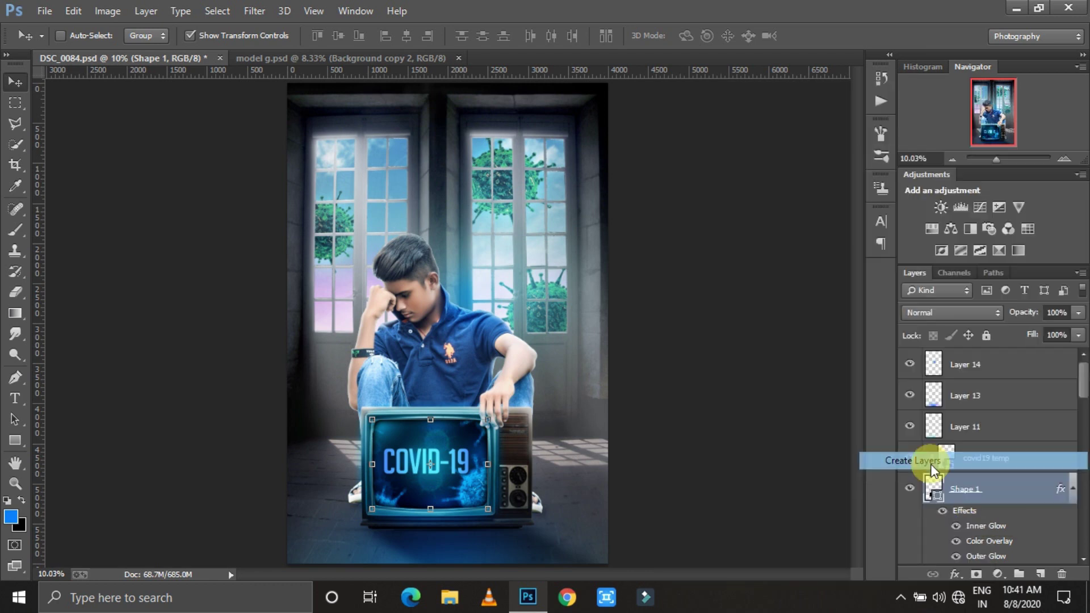
key(Return)
- Add a layer mask to Shape 1's Outer Glow layer
click(1008, 490)
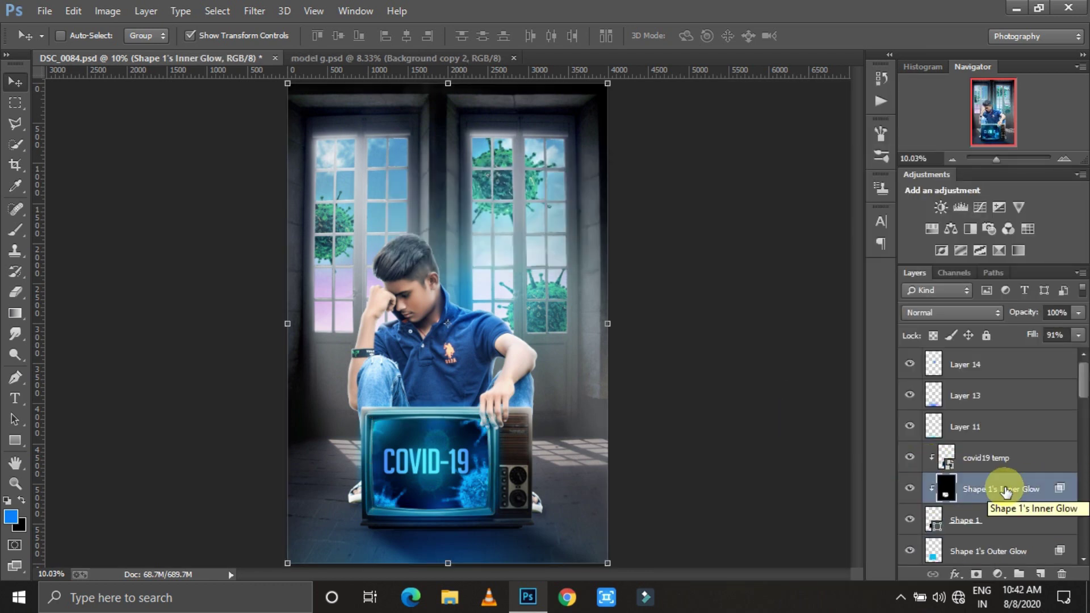
scroll(1046, 450, down, 1)
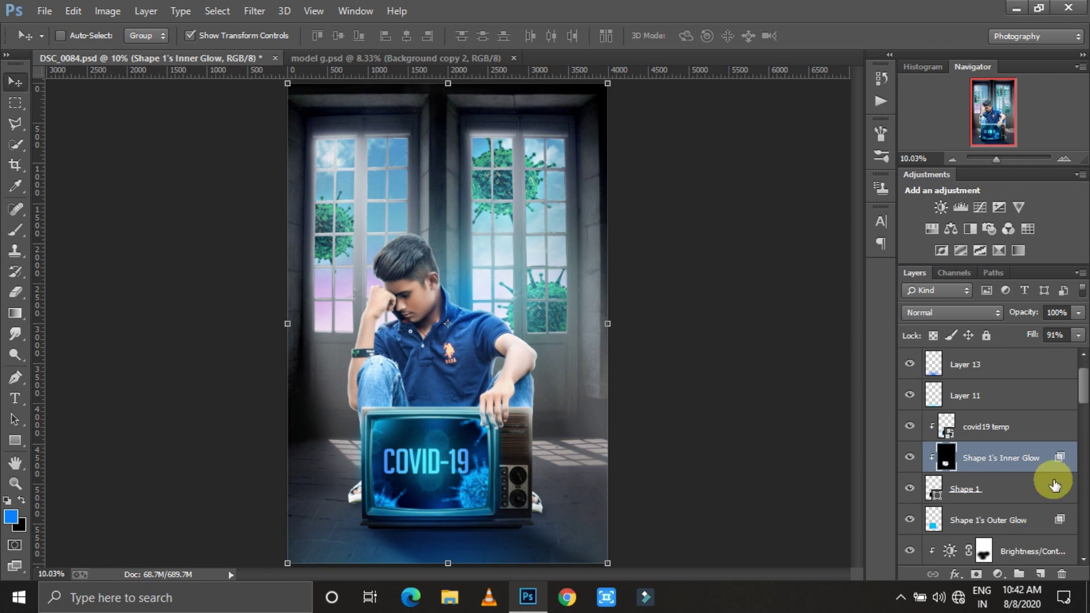
click(1044, 520)
text(74)
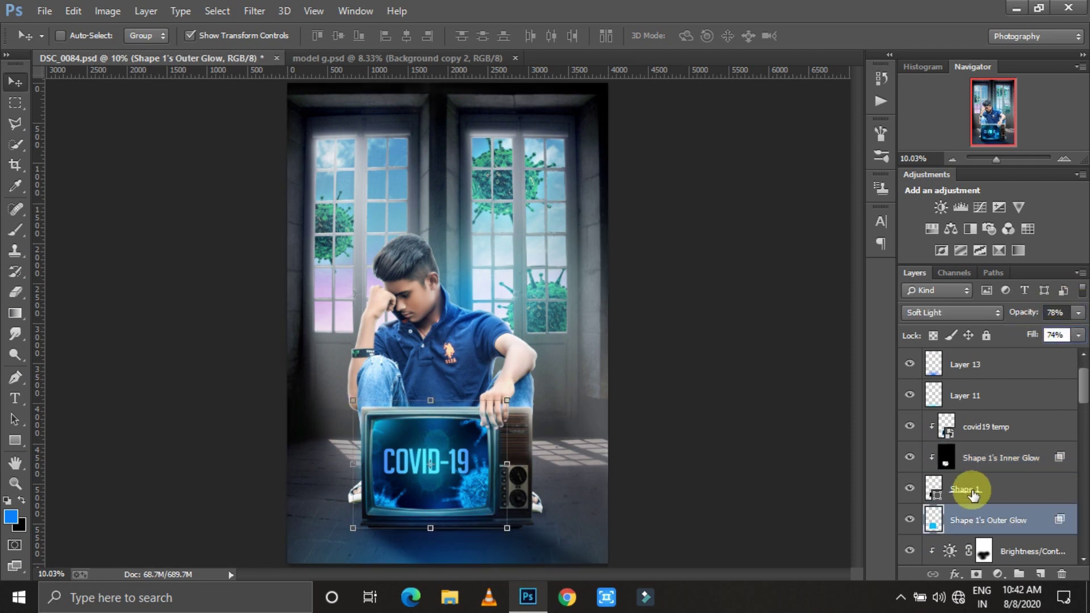
click(976, 573)
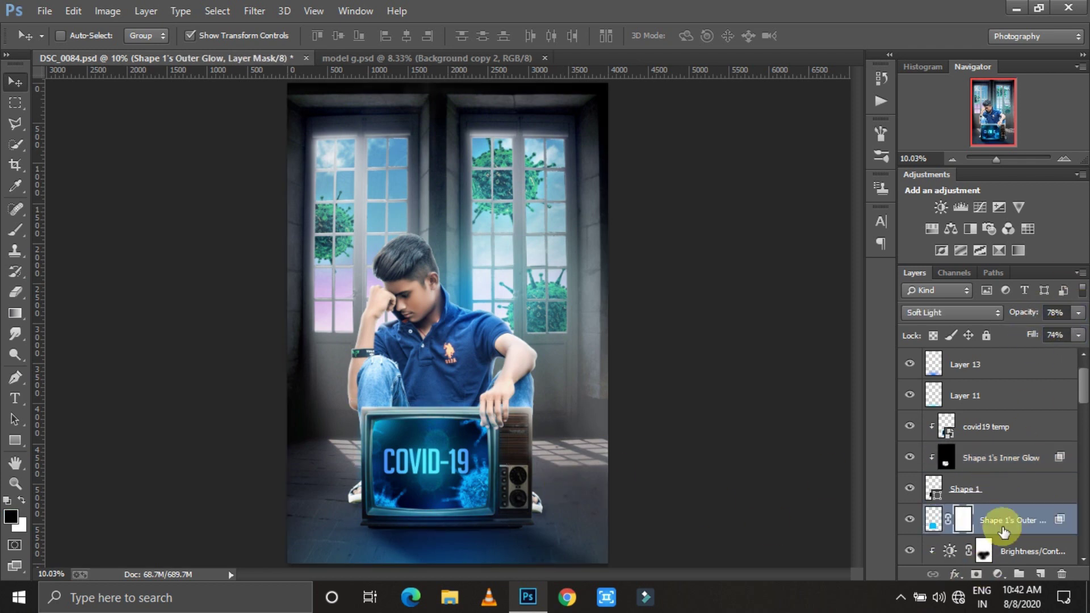
scroll(1002, 536, down, 3)
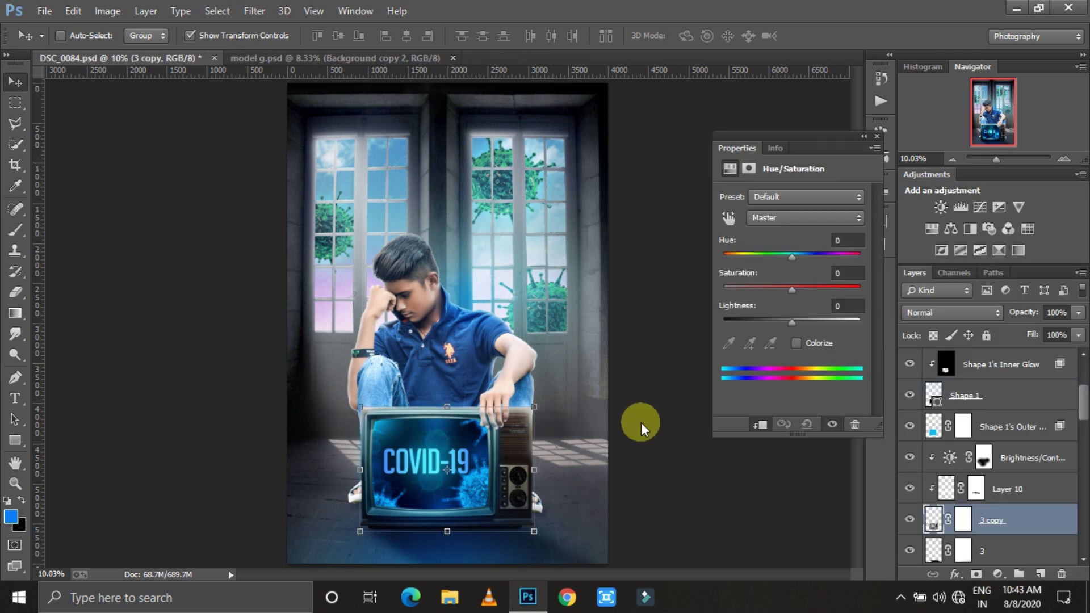
click(959, 443)
key(b)
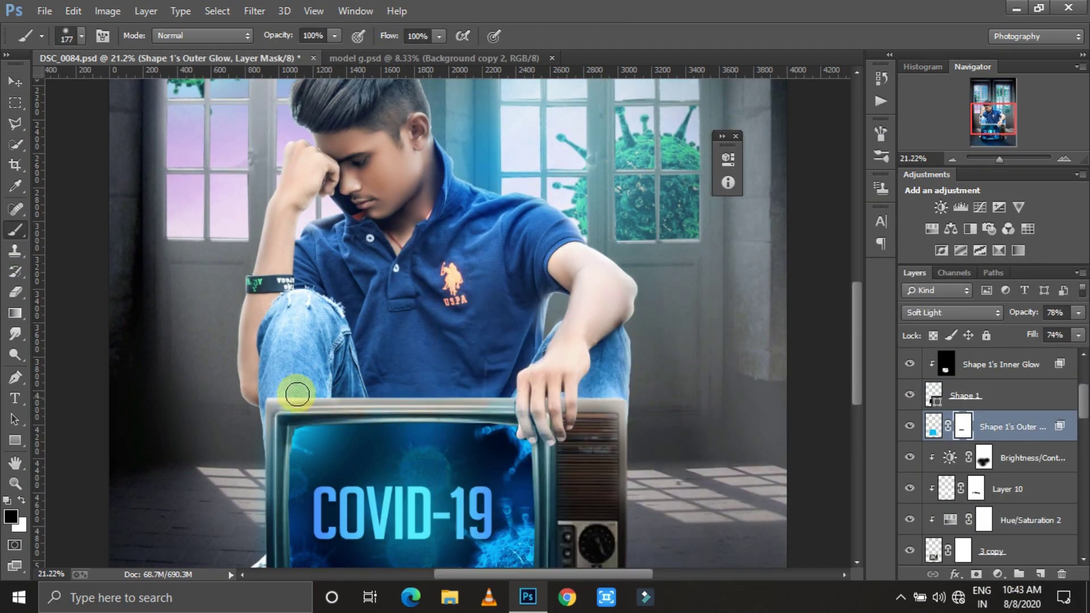
key(v)
scroll(718, 463, up, 2)
scroll(988, 432, up, 4)
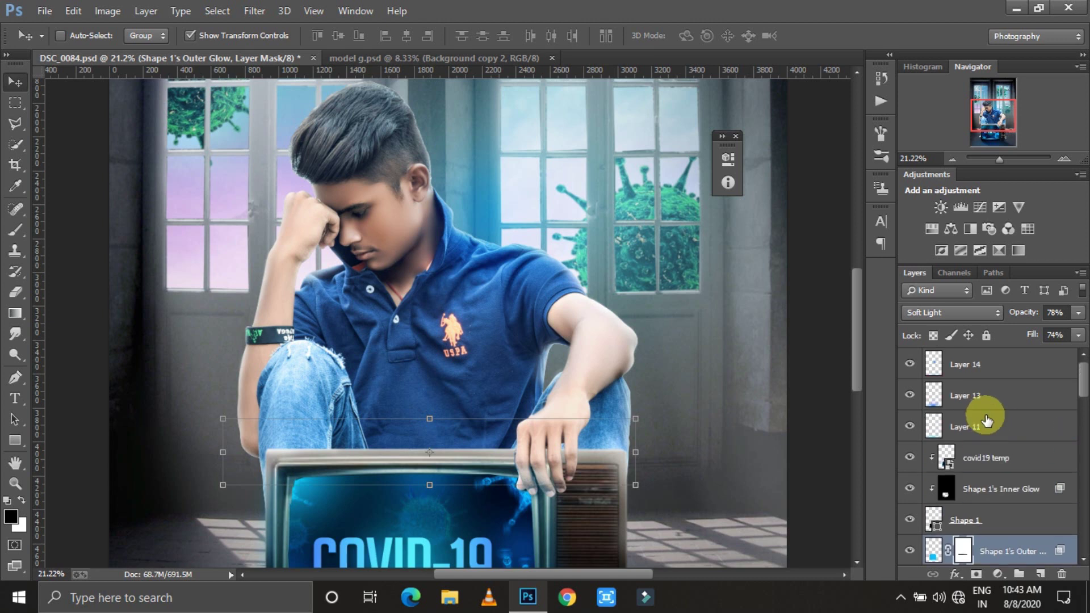
scroll(965, 465, down, 5)
- Set Hue/Saturation 2's saturation to -8 and close its properties panel
click(945, 494)
click(682, 149)
scroll(988, 486, down, 2)
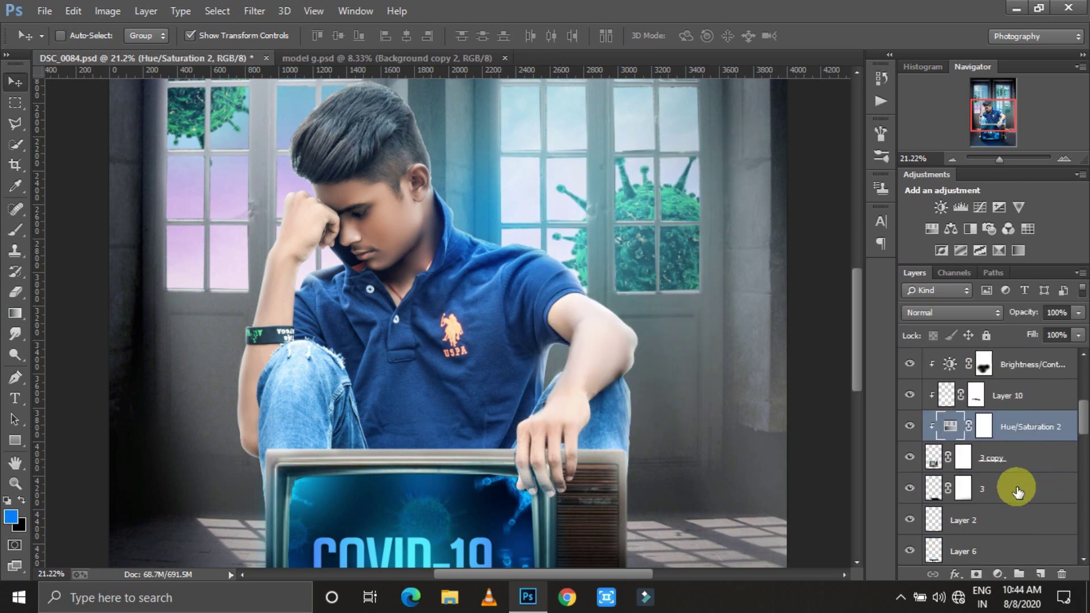
click(949, 427)
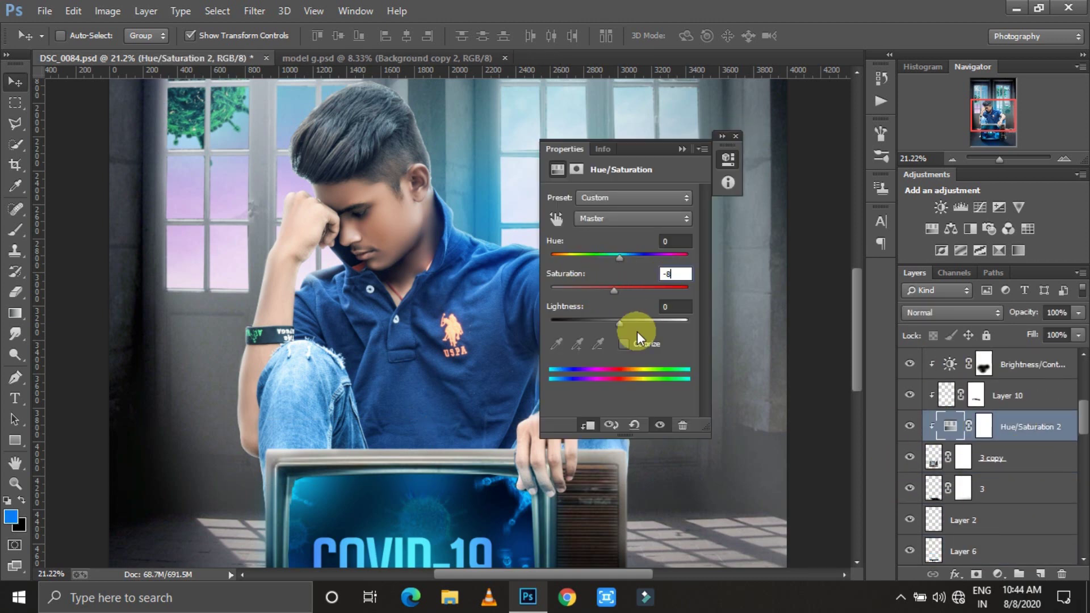
click(736, 136)
drag(999, 159, 995, 160)
- Select the covid19 temp layer and lower its opacity to 43%
scroll(966, 397, up, 2)
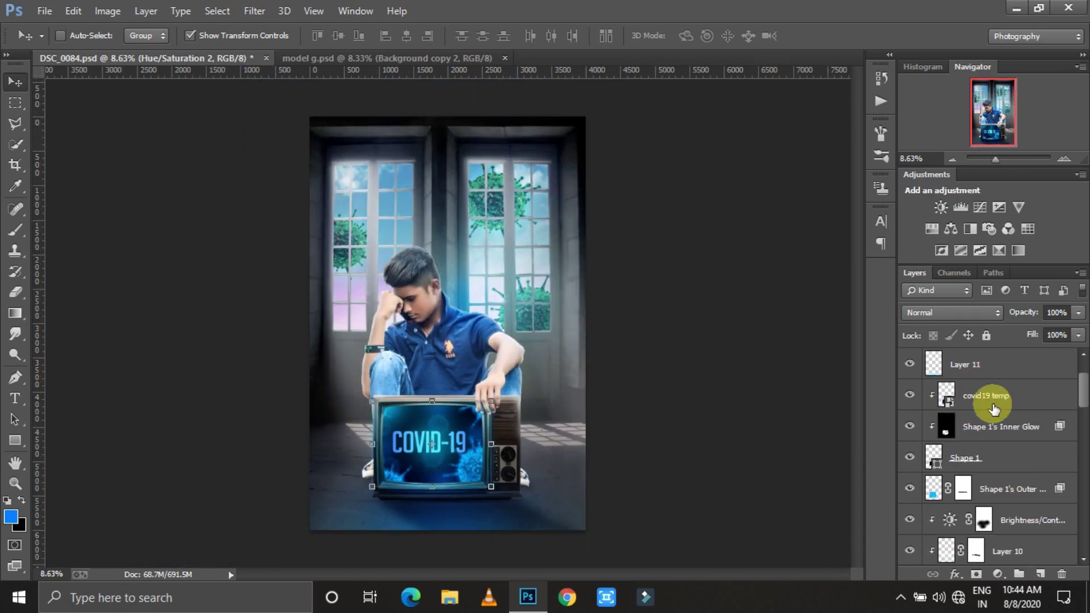
click(976, 396)
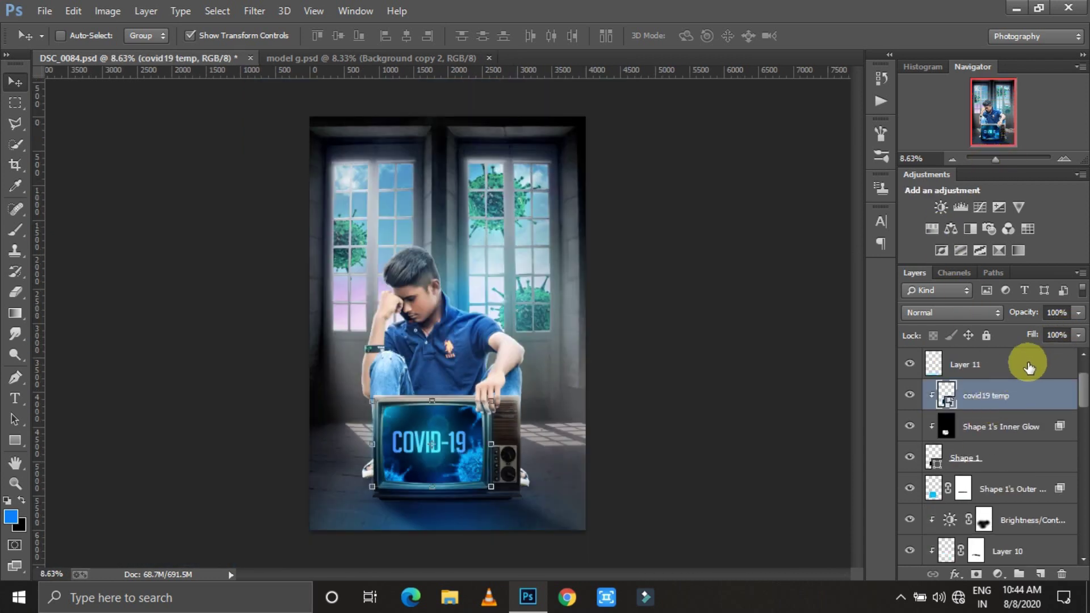
right_click(925, 382)
click(980, 413)
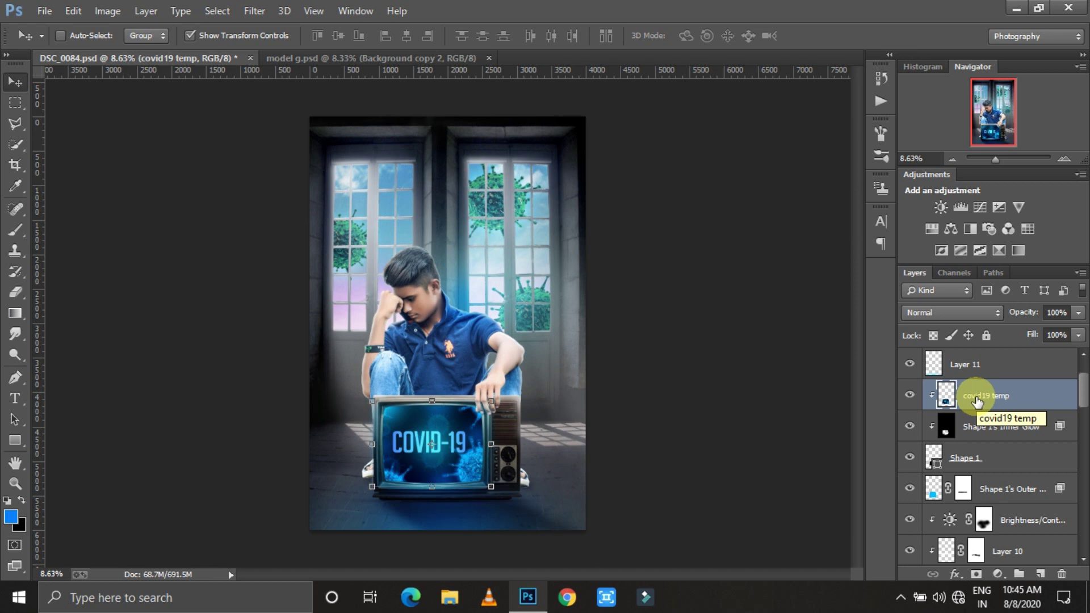
drag(1078, 312, 1032, 338)
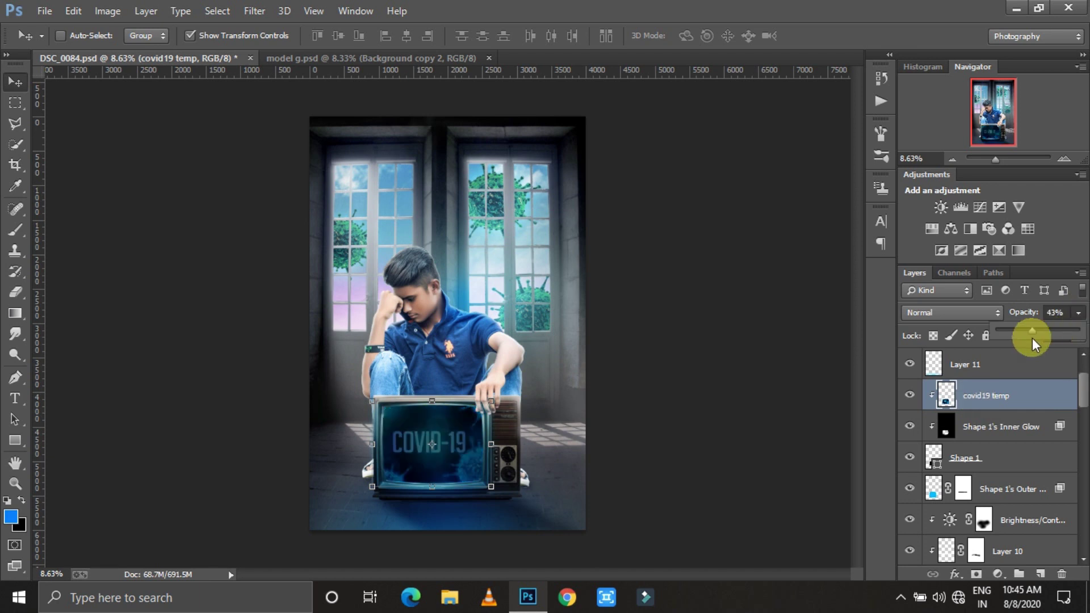
- Convert covid19 temp to a smart object, raise its opacity again, and select Soft Light Layer 14
click(1013, 410)
right_click(1014, 410)
click(705, 199)
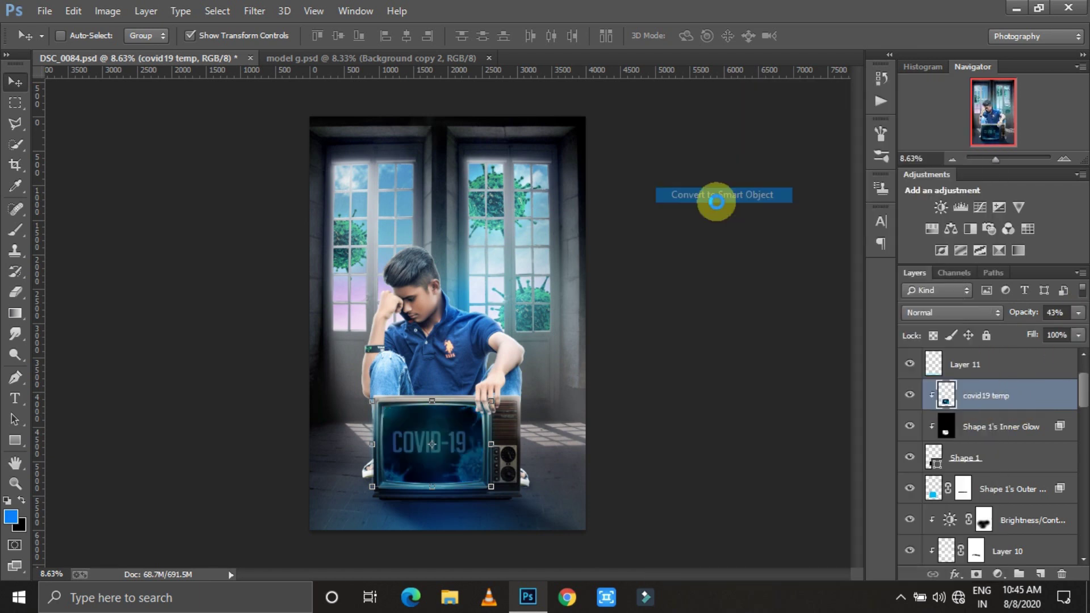
right_click(973, 386)
click(786, 440)
click(968, 407)
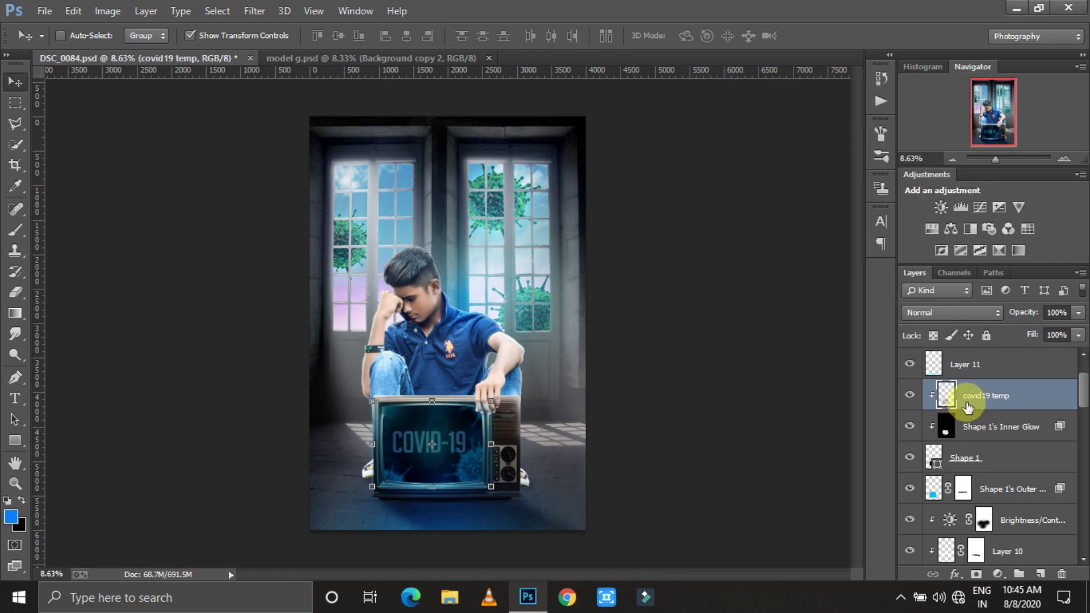
drag(1078, 312, 1082, 330)
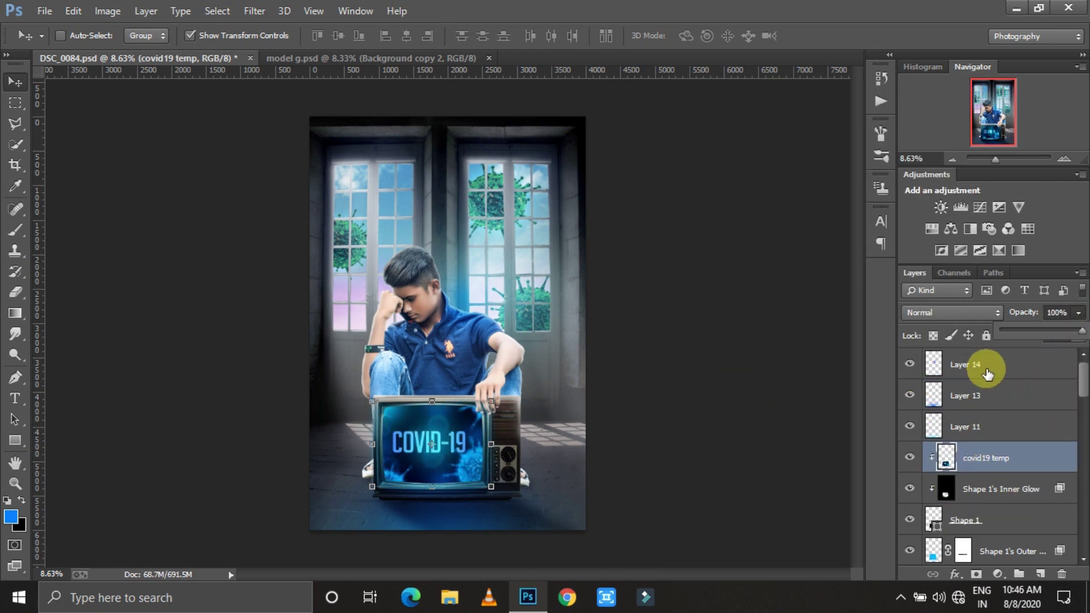
click(957, 365)
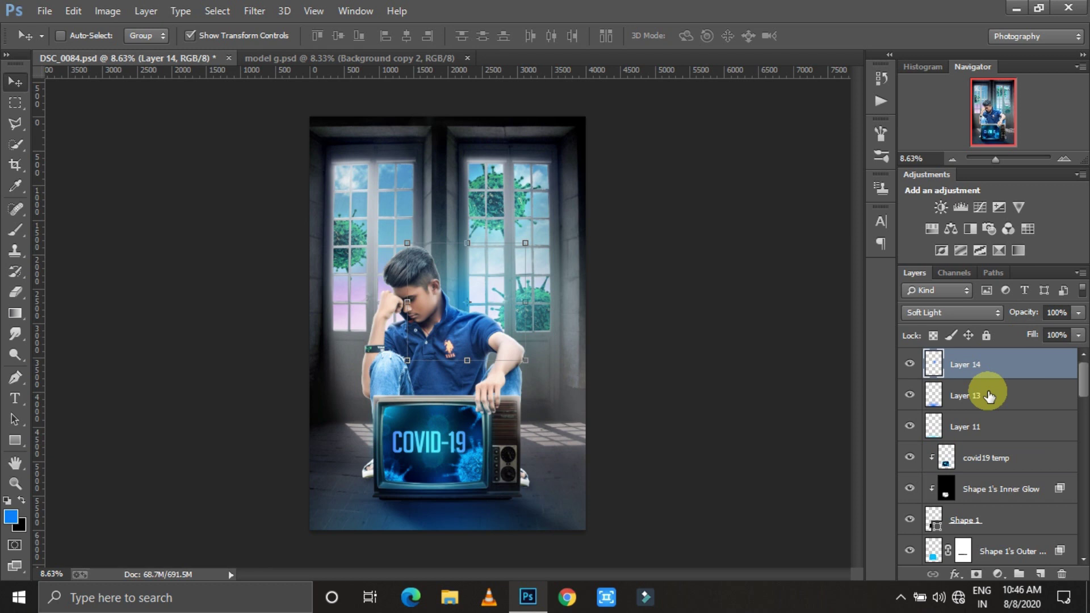
- Add a new Layer 15, hide Layer 14, and set white as the brush colour
scroll(988, 396, down, 5)
click(967, 460)
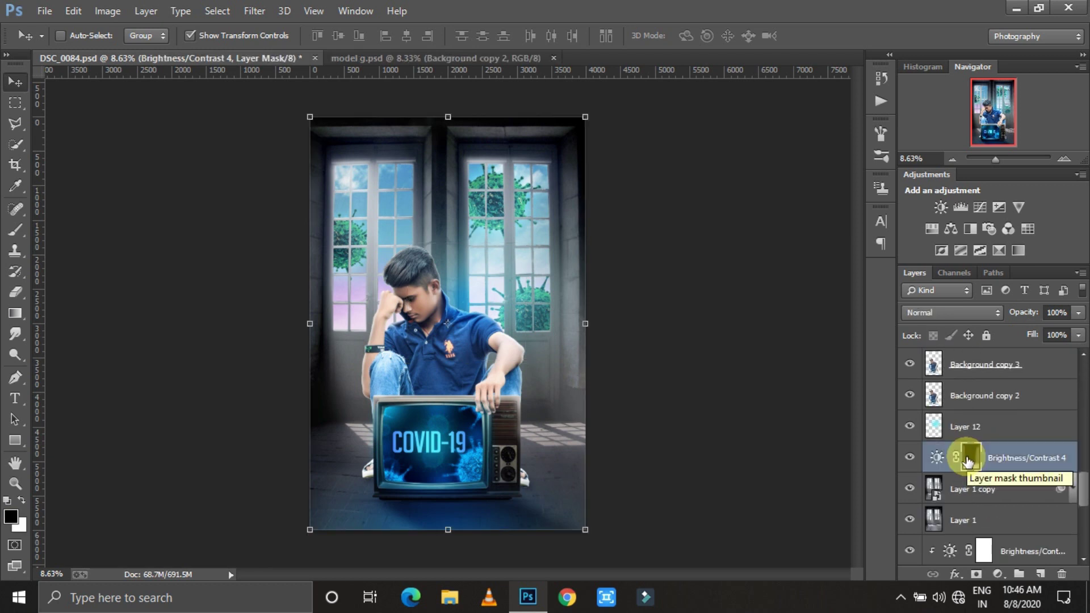
click(1040, 574)
click(910, 395)
click(7, 500)
click(21, 500)
key(b)
- Paint a soft white glow behind the head at 64% opacity, then re-show Layer 14
right_click(443, 286)
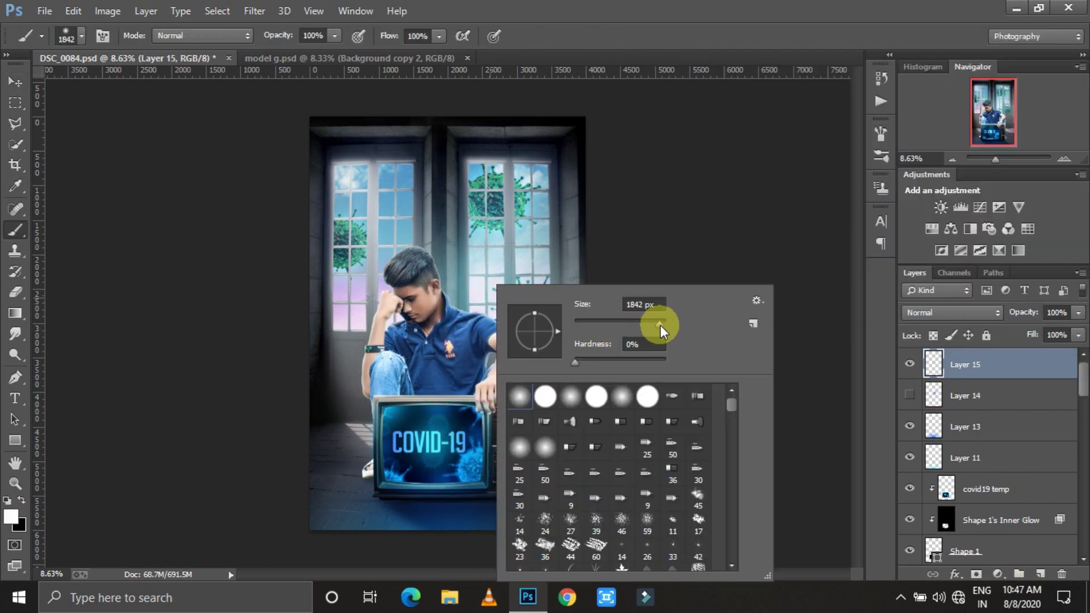
click(467, 300)
key(v)
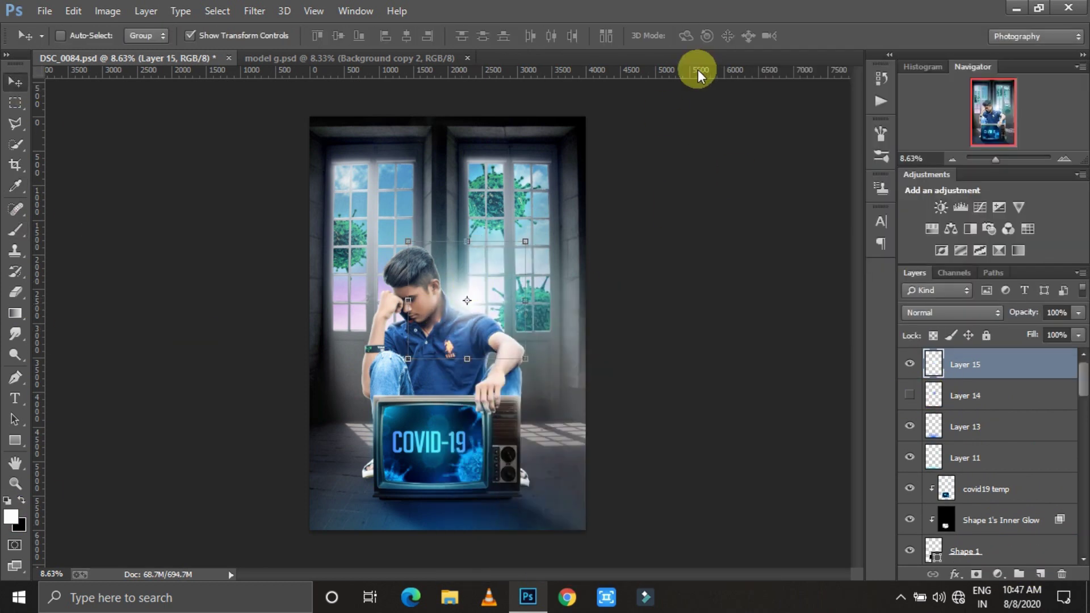
drag(1078, 312, 1044, 331)
click(909, 395)
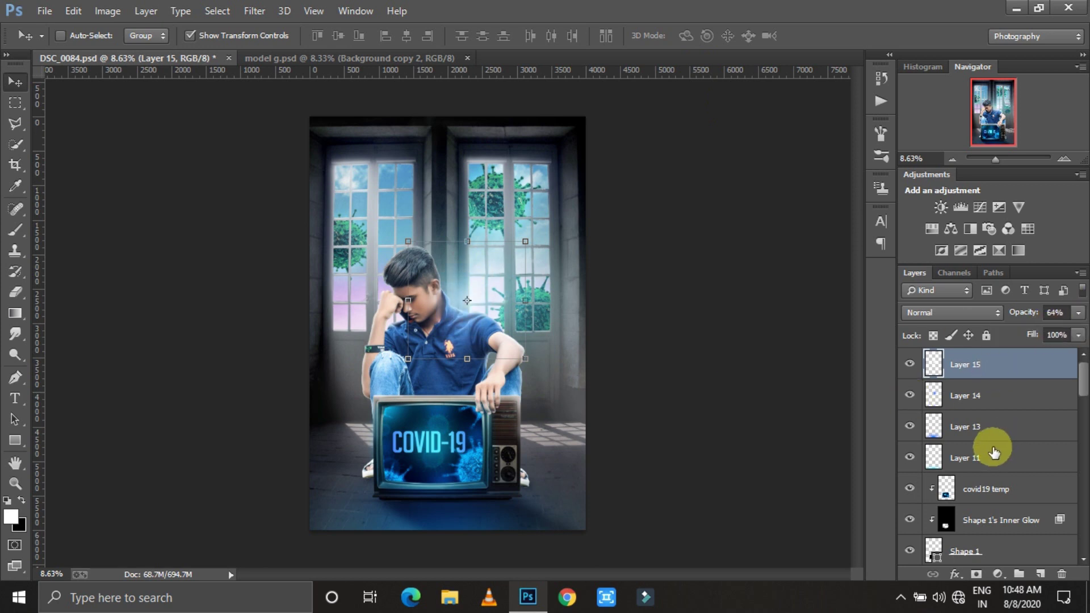
- Stamp visible layers into Layer 16 and set Camera Raw Exposure -0.20, Contrast +23, Shadows -62
key(ctrl+alt+shift+e)
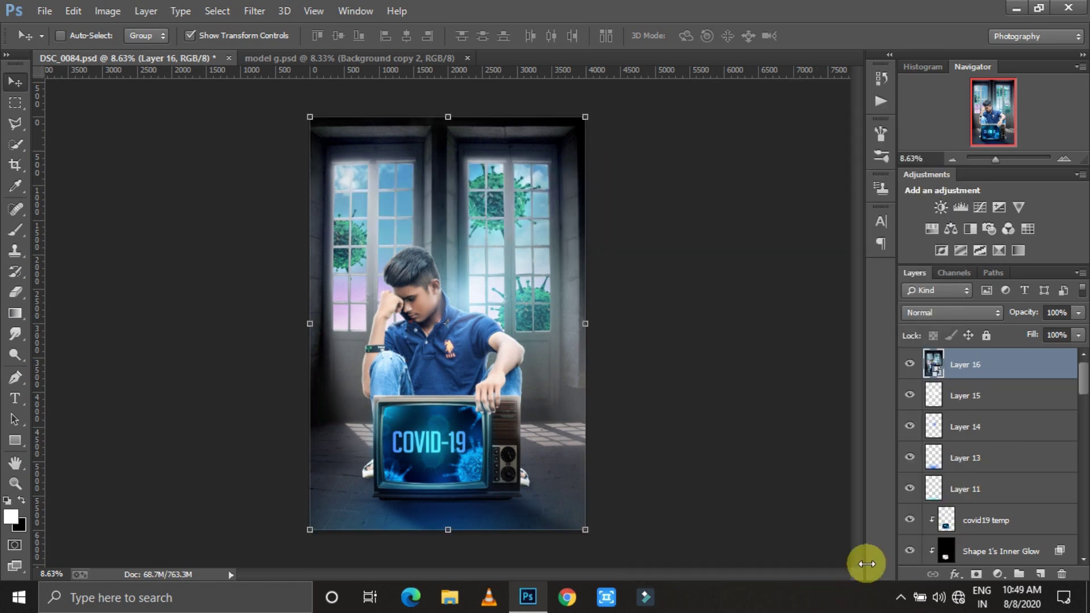
click(254, 11)
click(299, 60)
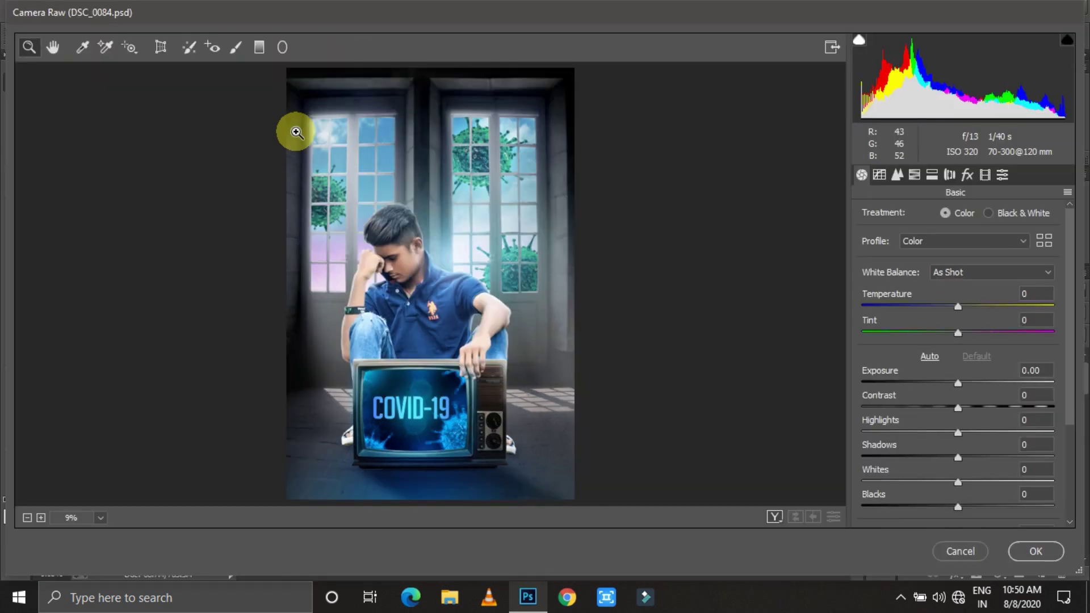
drag(954, 382, 998, 407)
scroll(965, 341, down, 3)
mouse_move(914, 314)
mouse_down()
mouse_move(966, 339)
mouse_move(960, 364)
mouse_up()
text(-62)
- Raise Whites to +8 and Clarity to +8
drag(971, 265, 980, 264)
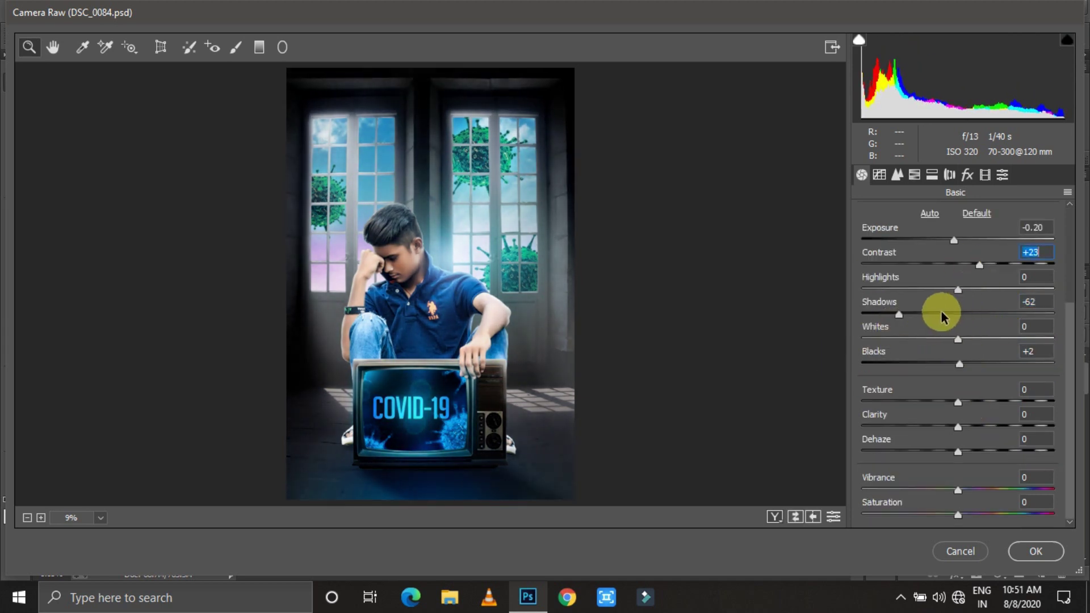
click(409, 287)
drag(958, 427, 965, 427)
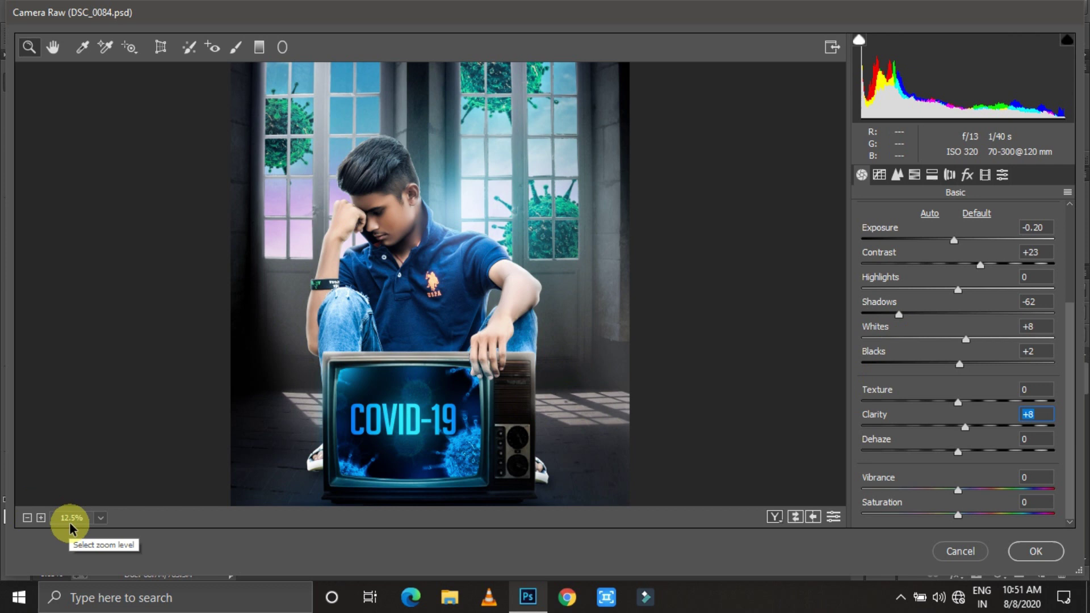
alt+click(505, 423)
- Set Tint to +5, add a slight vignette, and apply the Camera Raw grade
click(897, 175)
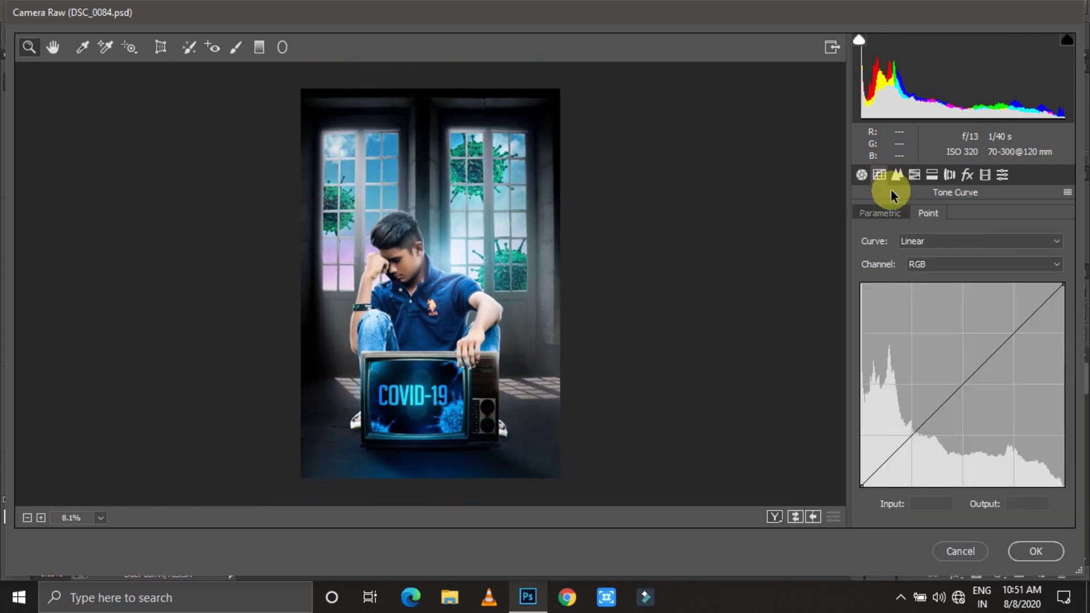
click(861, 174)
click(1033, 320)
text(5)
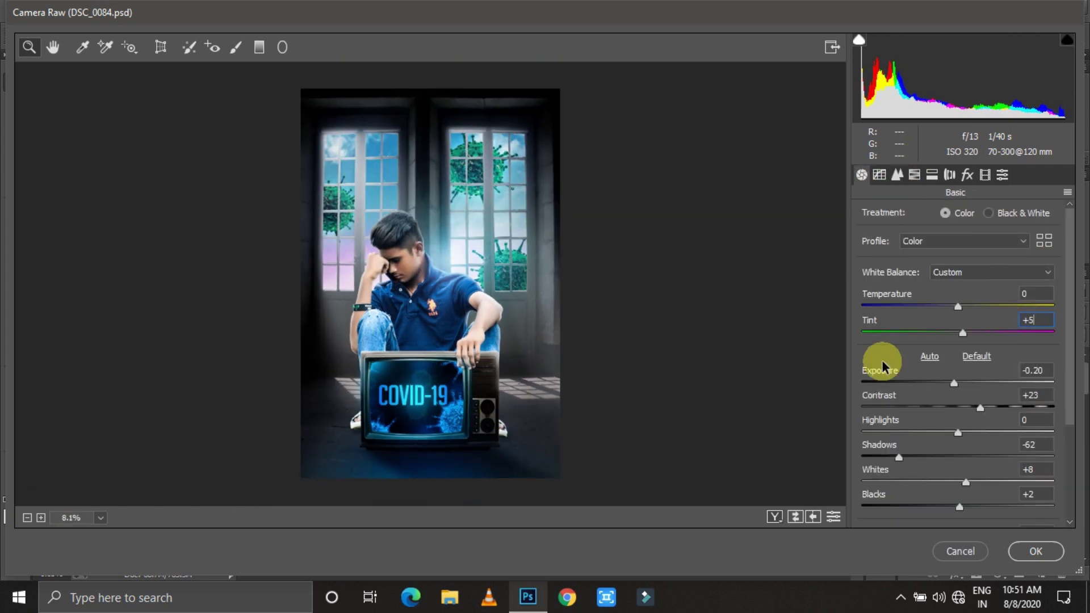
click(1020, 371)
click(967, 174)
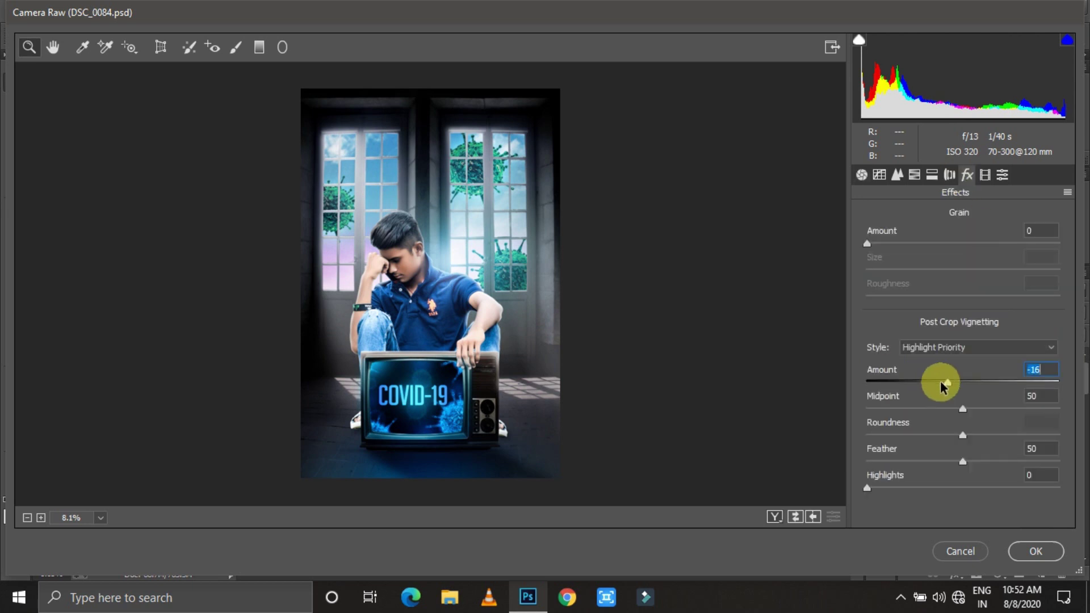
drag(940, 382, 952, 382)
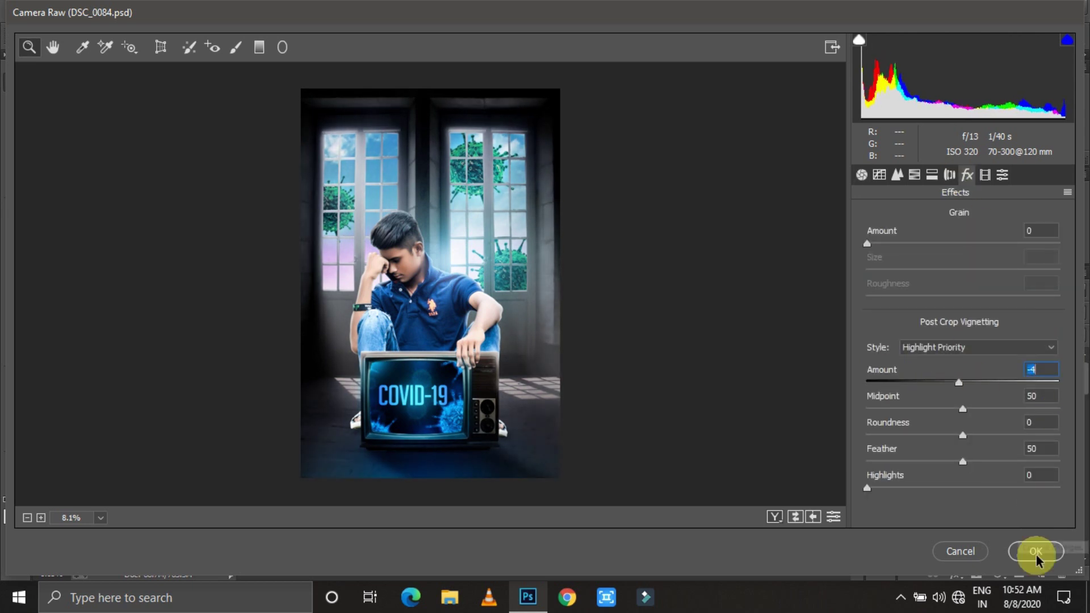
click(1034, 550)
- Add a Curves adjustment, lifting blue shadows and lowering blue highlights
click(999, 573)
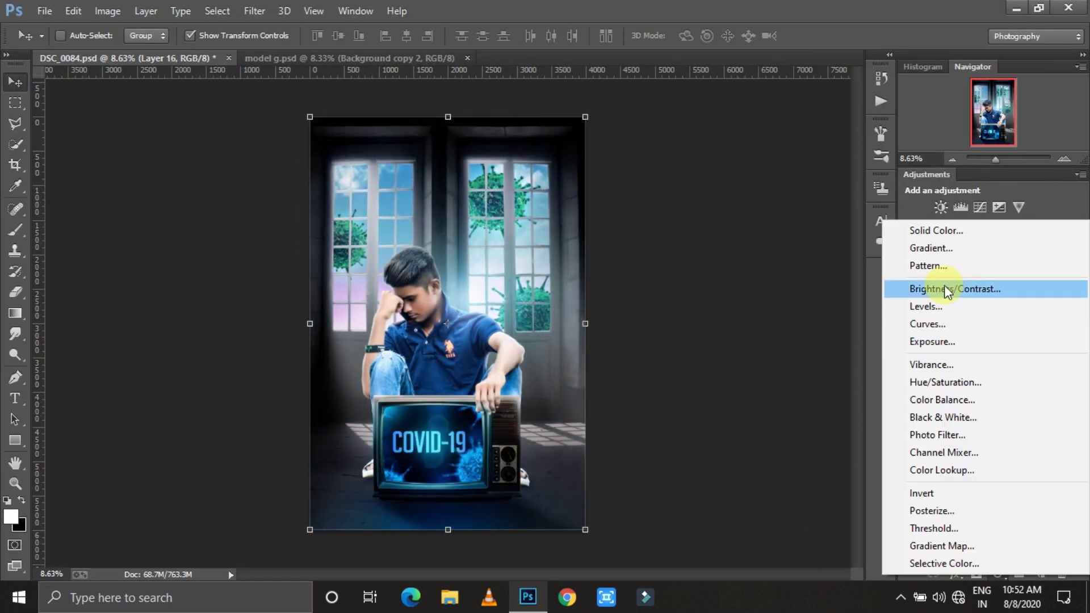
click(945, 321)
click(749, 204)
click(724, 250)
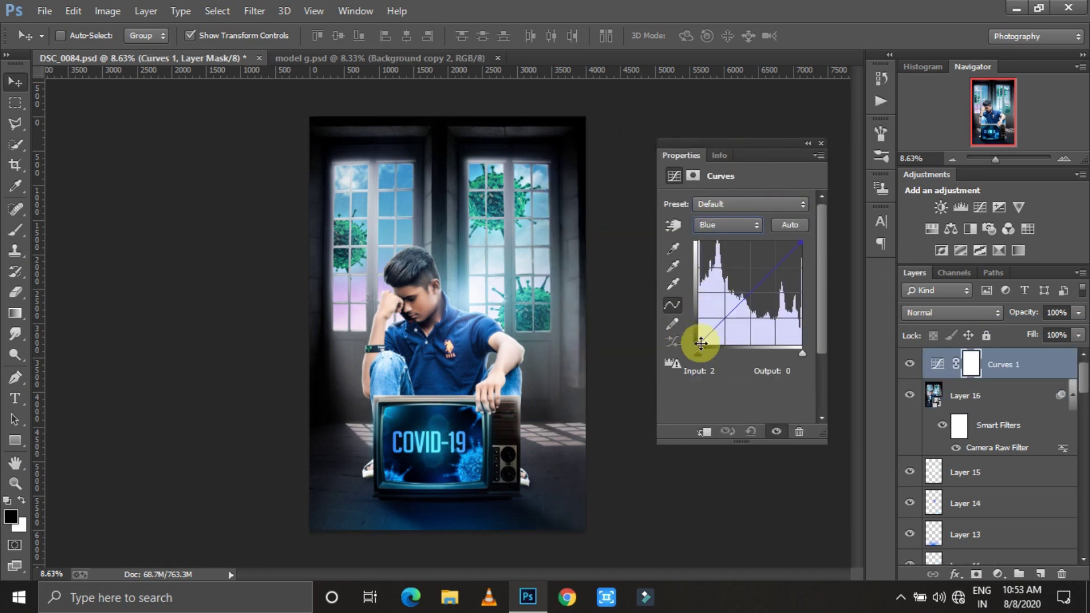
drag(700, 343, 698, 342)
click(753, 296)
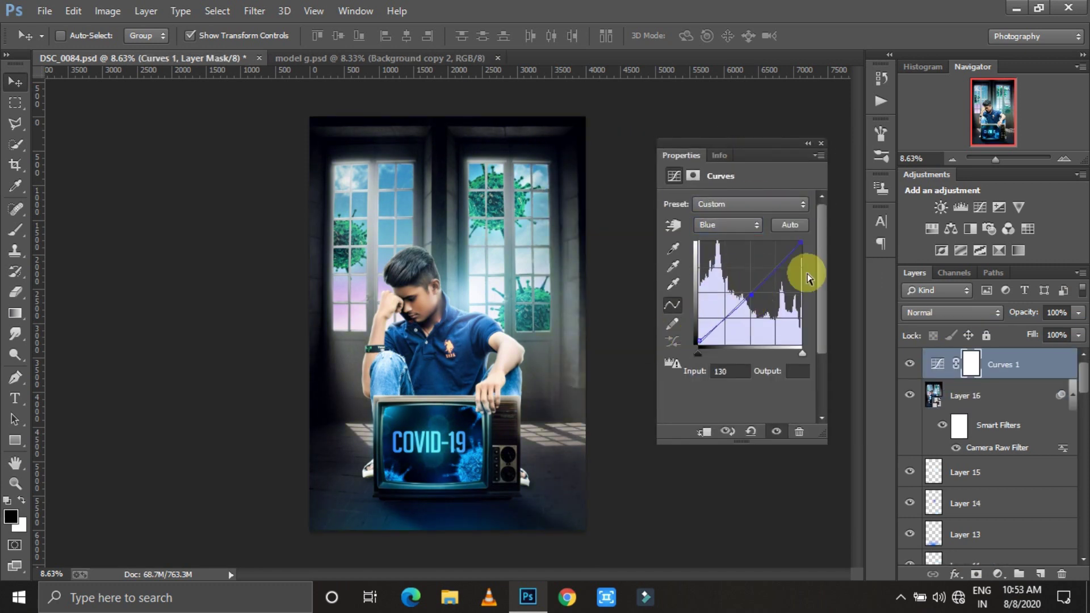
drag(799, 242, 803, 261)
- Adjust the green curve's highlights and shadows and add a midpoint to the red curve
click(727, 225)
click(727, 214)
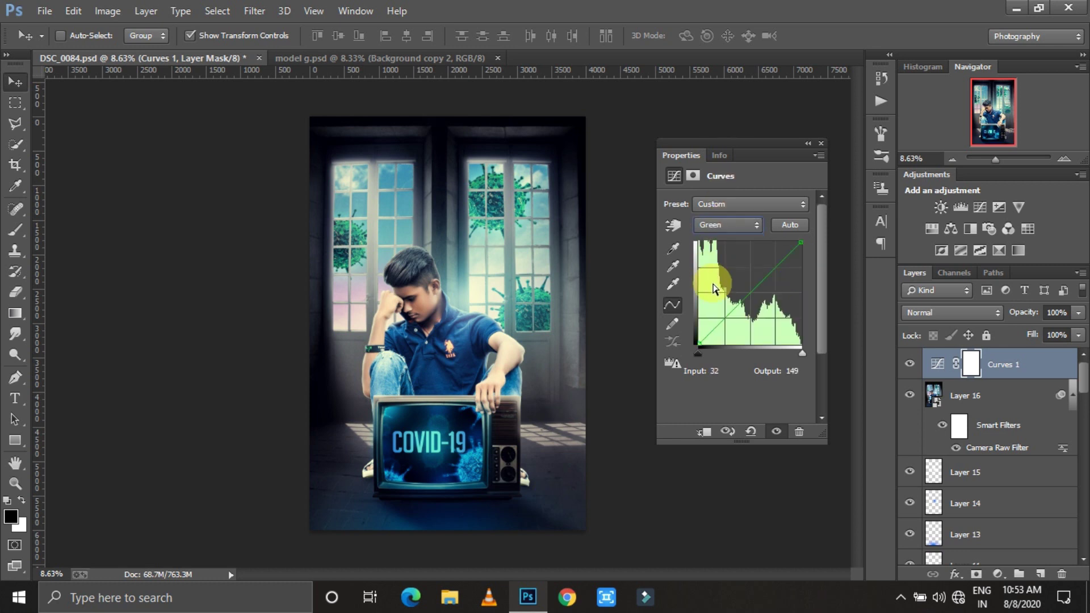
drag(799, 247, 800, 242)
drag(699, 343, 695, 341)
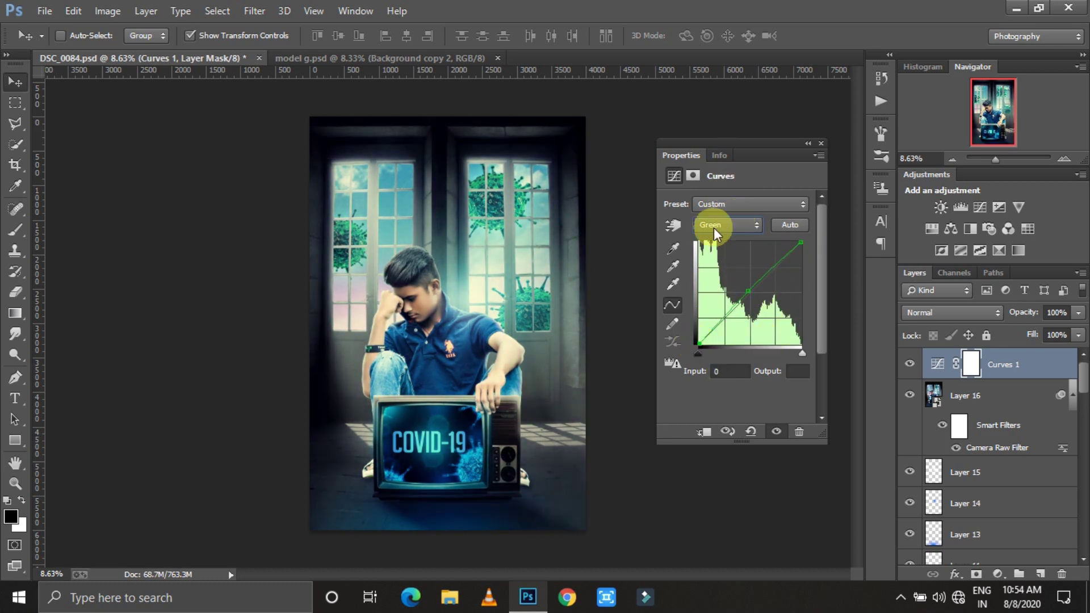
click(713, 225)
click(713, 215)
click(698, 341)
- Lower the blue highlights further and pull down the red curve's top end, then close Properties
click(727, 225)
drag(800, 243, 800, 252)
key(Up)
key(Up)
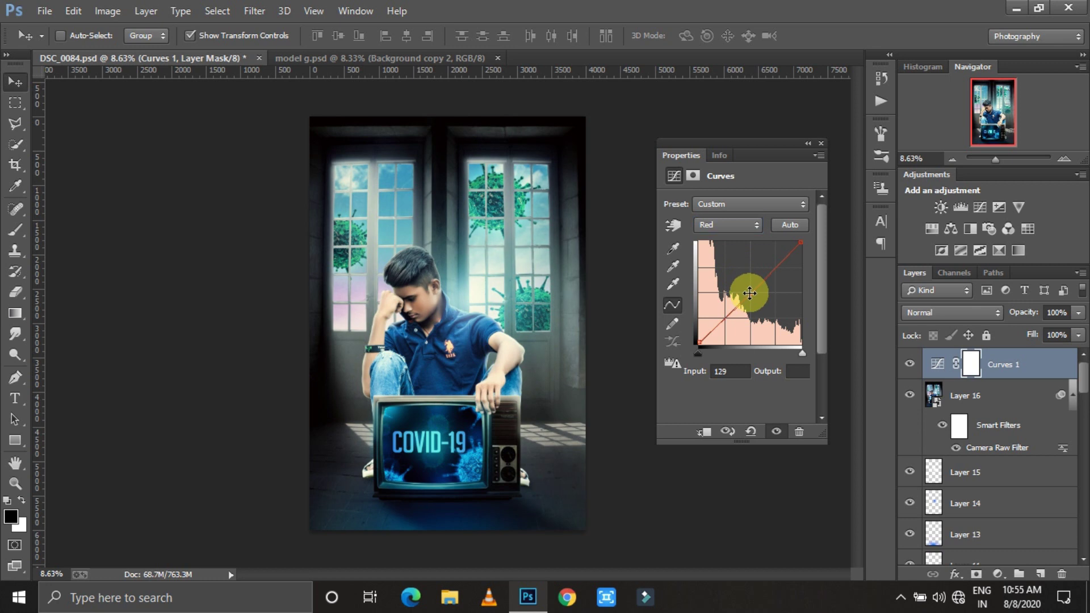
drag(800, 243, 801, 261)
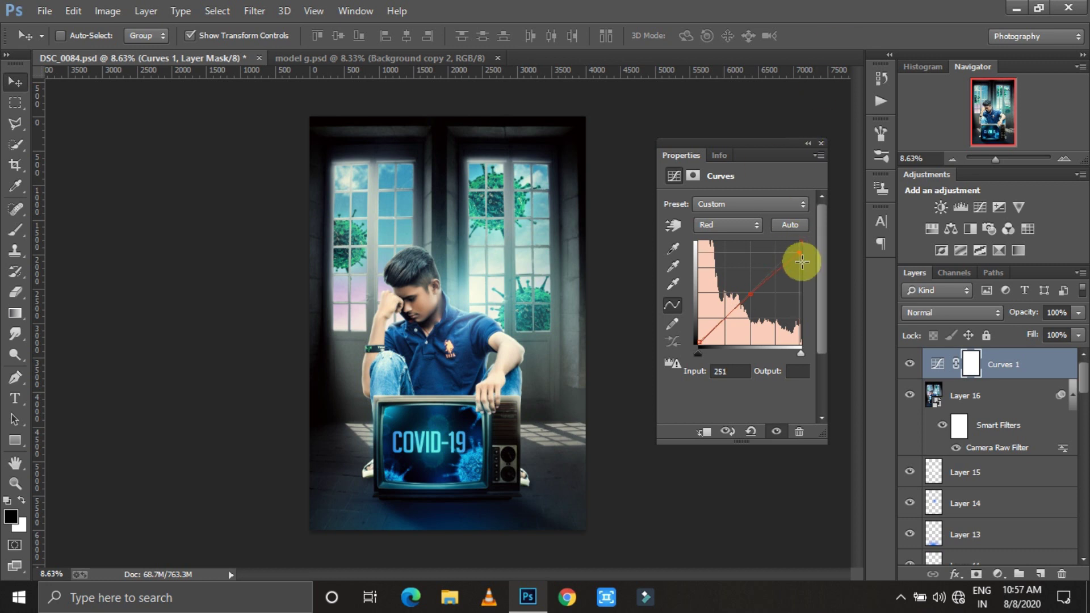
click(1003, 578)
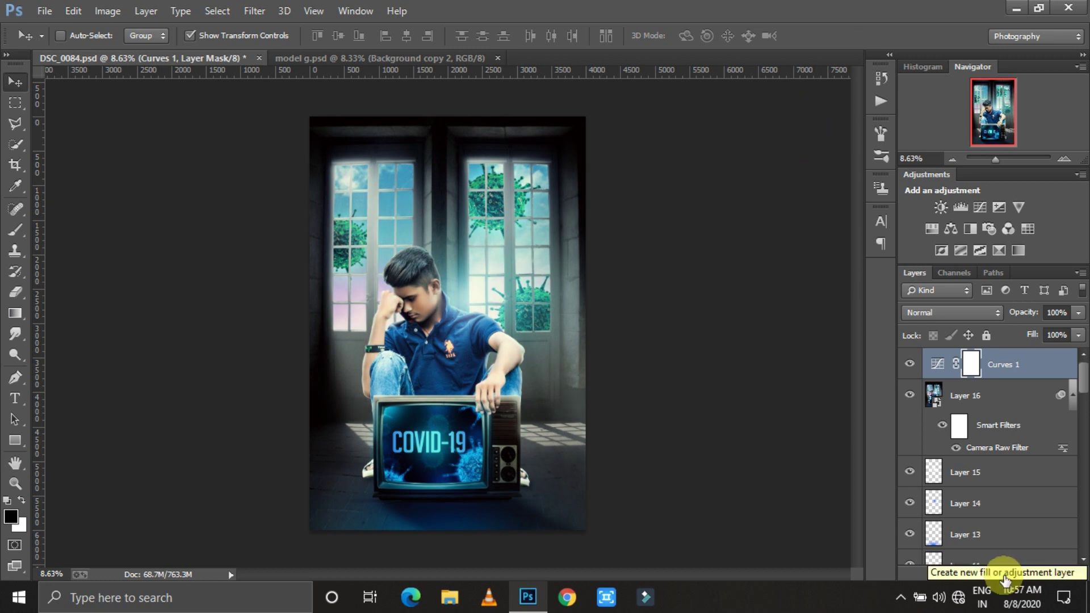
- Flatten the image, duplicate the Background layer, and close model g.psd
right_click(1019, 367)
click(869, 467)
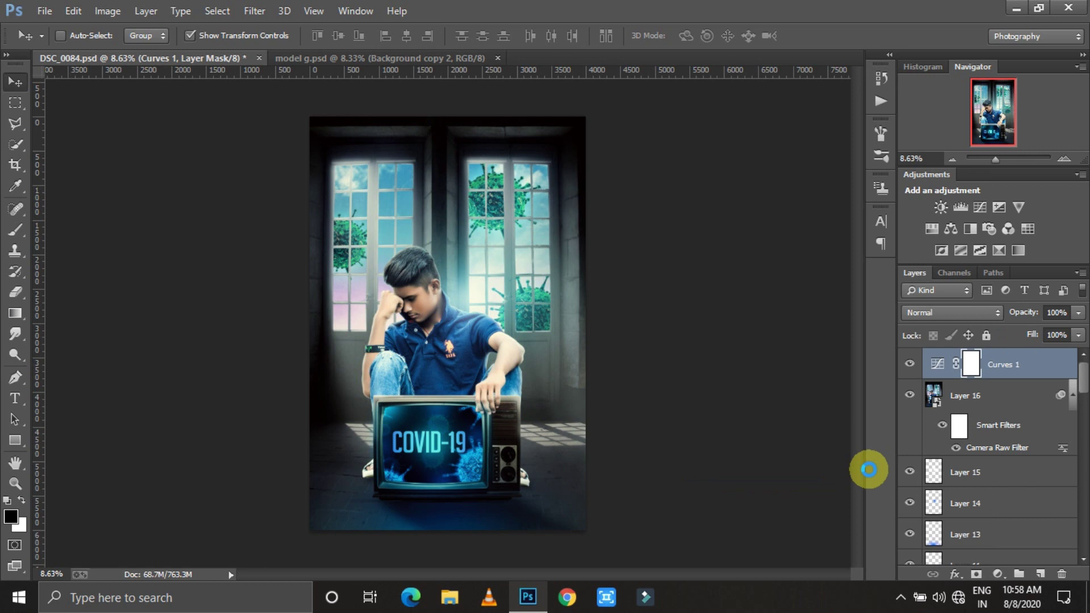
key(ctrl+j)
click(504, 58)
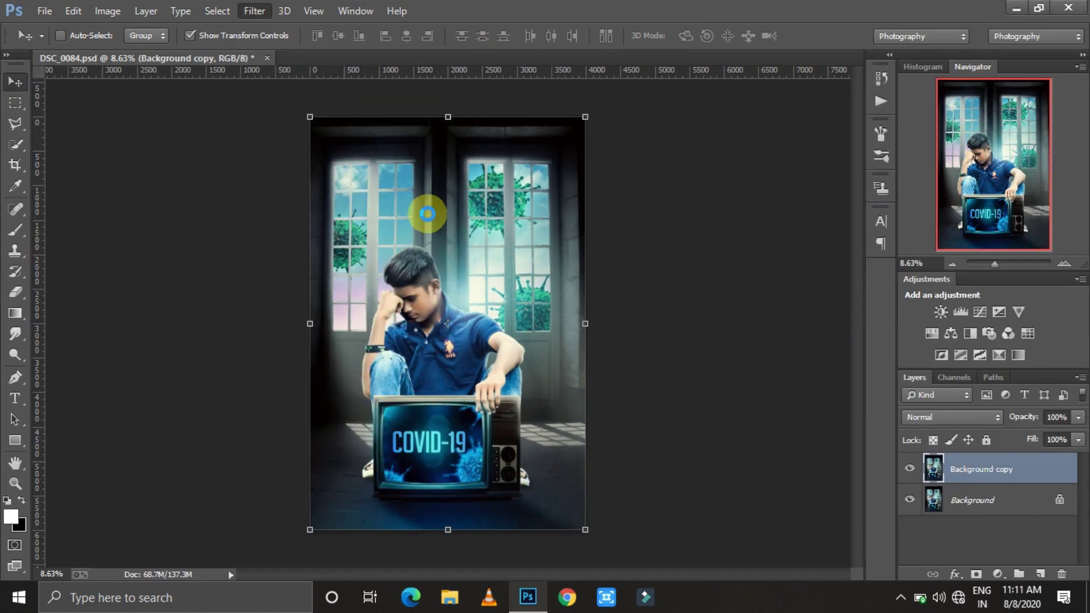
- Open Camera Raw on the copy and load the Dark Light.xmp preset
key(ctrl+shift+x)
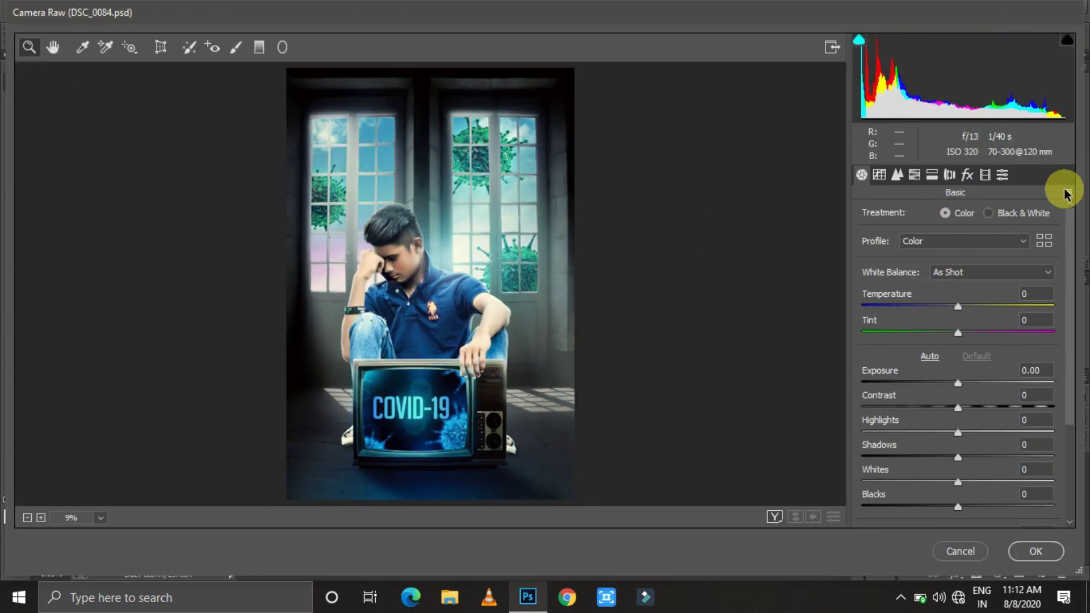
click(1066, 192)
click(999, 309)
scroll(316, 324, up, 3)
click(244, 216)
click(381, 389)
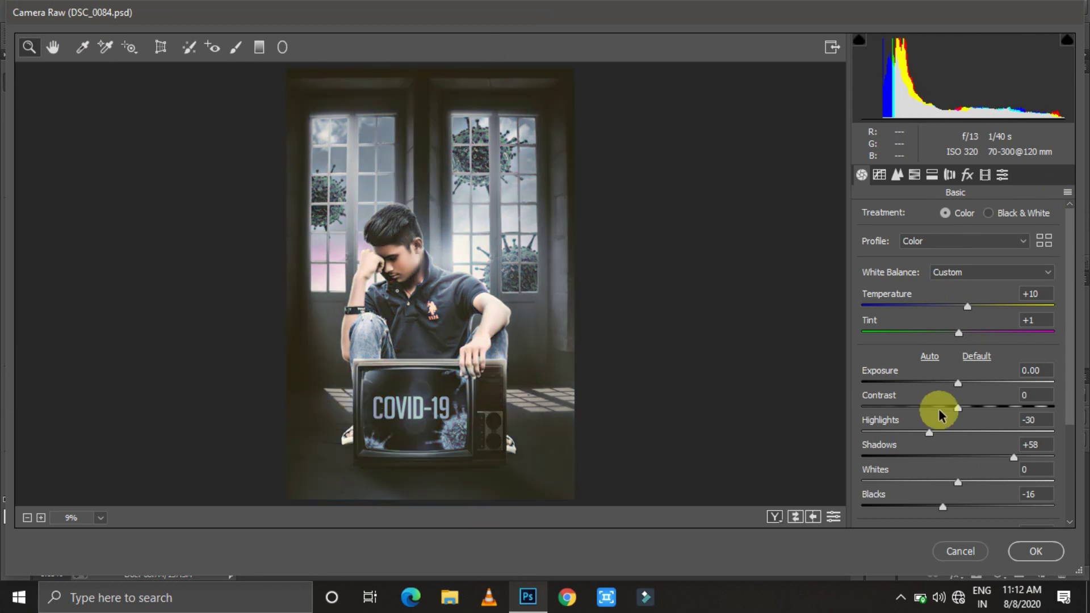
- Lower a colour's saturation in the HSL controls
scroll(965, 413, down, 5)
click(914, 174)
click(914, 213)
drag(905, 399, 895, 401)
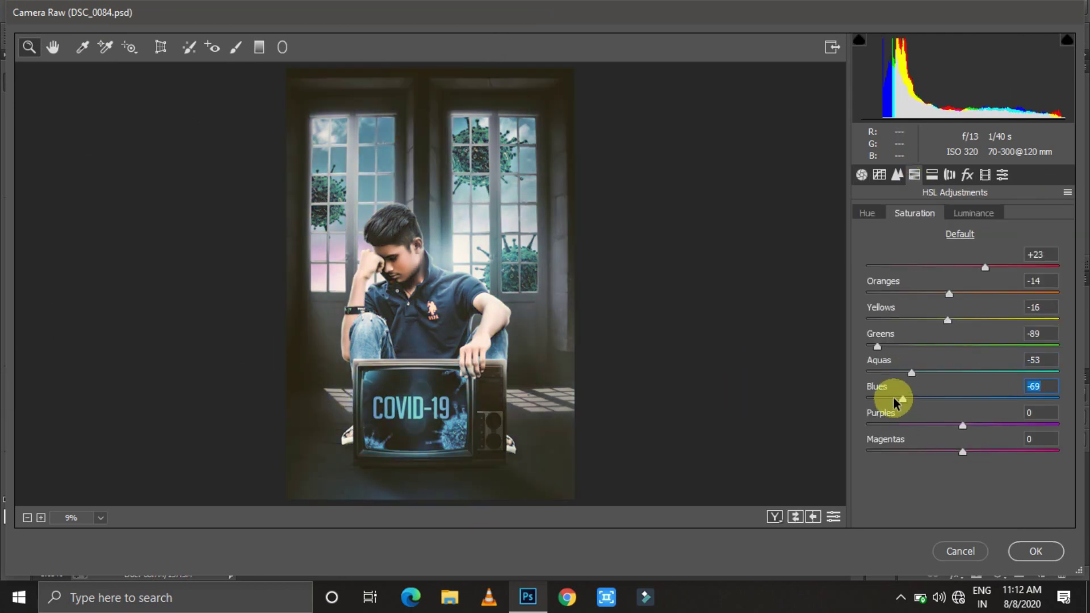
- Add a radial filter around the boy with lower texture and higher, cooler exposure
click(282, 47)
mouse_move(284, 71)
mouse_down()
mouse_move(352, 182)
mouse_move(486, 220)
mouse_move(431, 139)
mouse_up()
scroll(486, 221, down, 3)
click(41, 518)
scroll(503, 403, down, 1)
drag(445, 176, 418, 68)
click(865, 511)
drag(973, 456, 926, 457)
drag(921, 295, 961, 295)
drag(933, 233, 909, 234)
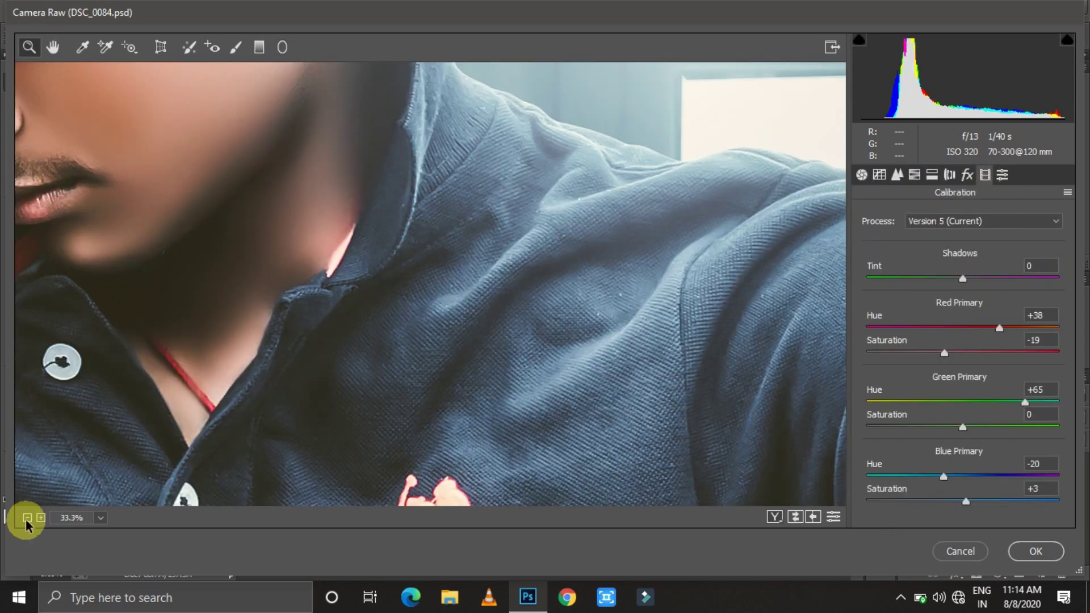
click(26, 518)
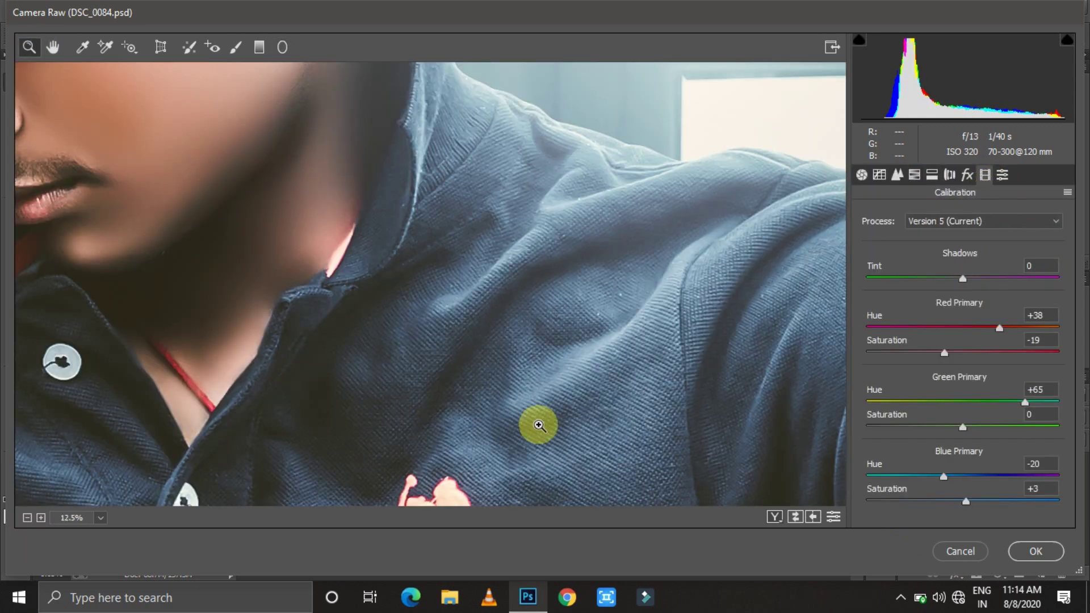
click(27, 518)
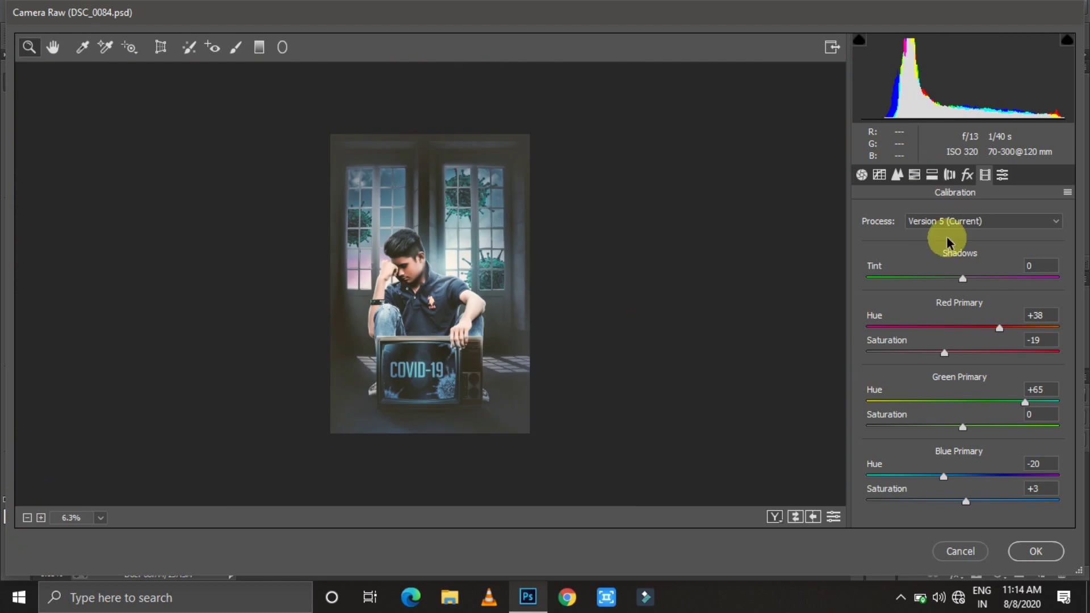
- Set split toning hue and strength for highlights and shadows, and apply the grade
click(932, 175)
drag(867, 239, 959, 239)
drag(866, 265, 895, 266)
drag(866, 361, 894, 362)
drag(867, 389, 885, 388)
key(Return)
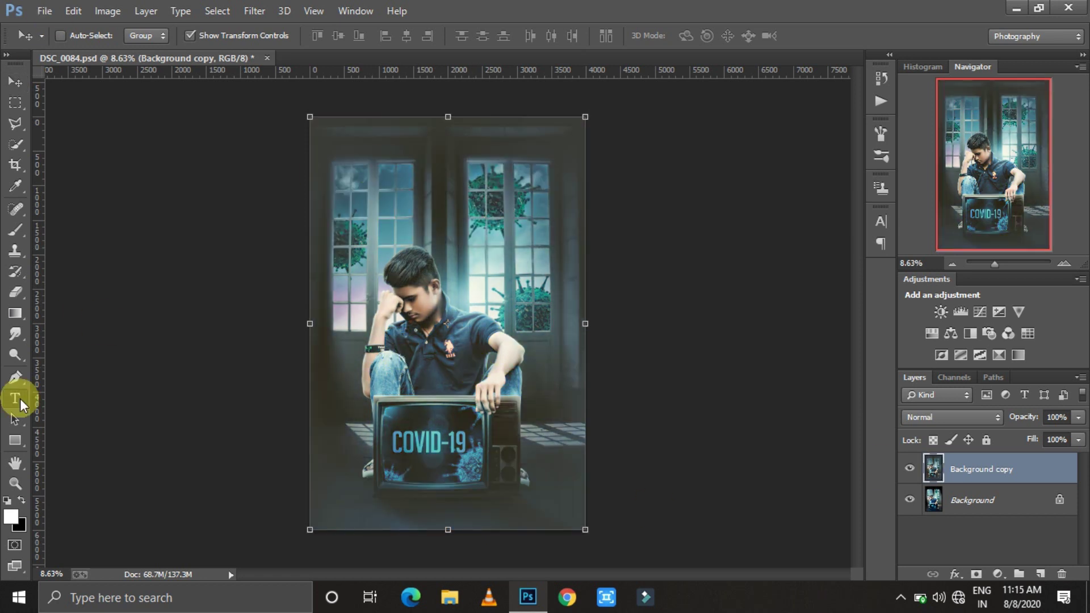
- Add 'Stay Home Stay Safe' text and enlarge it across the poster's top
click(19, 398)
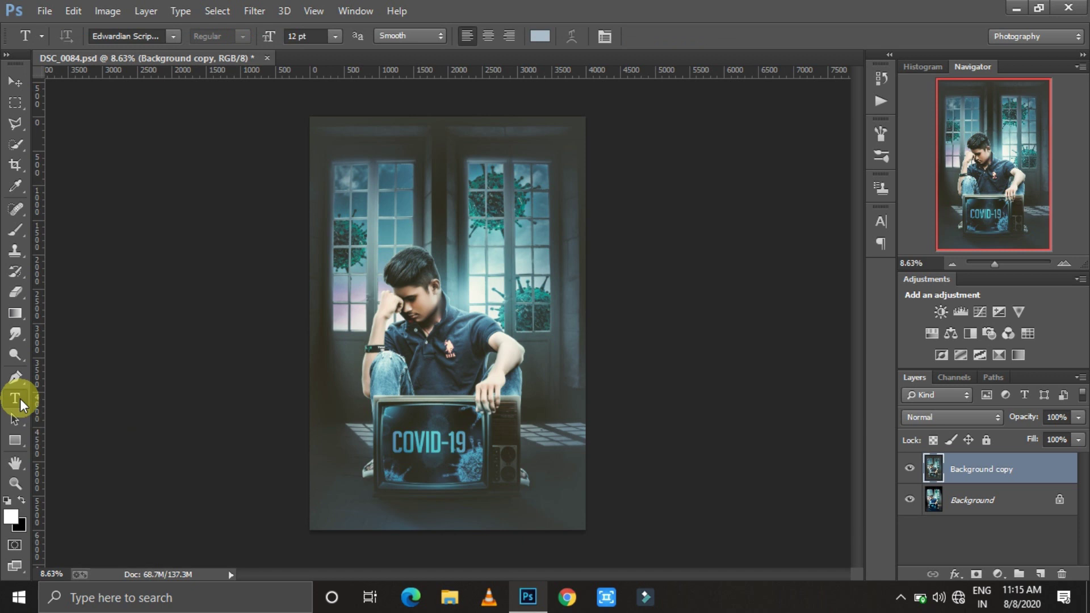
click(360, 488)
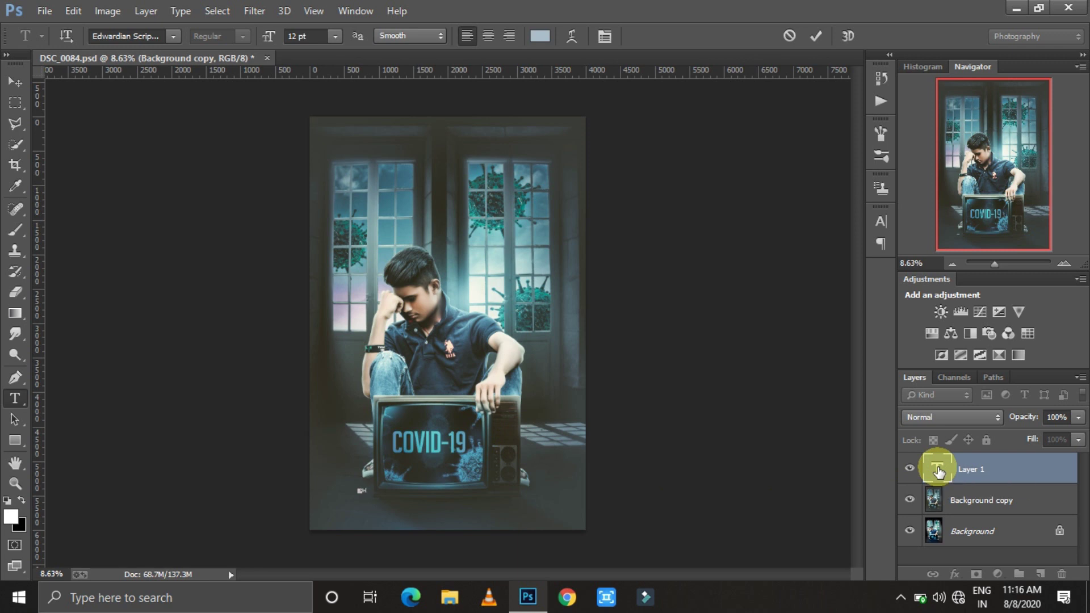
click(12, 83)
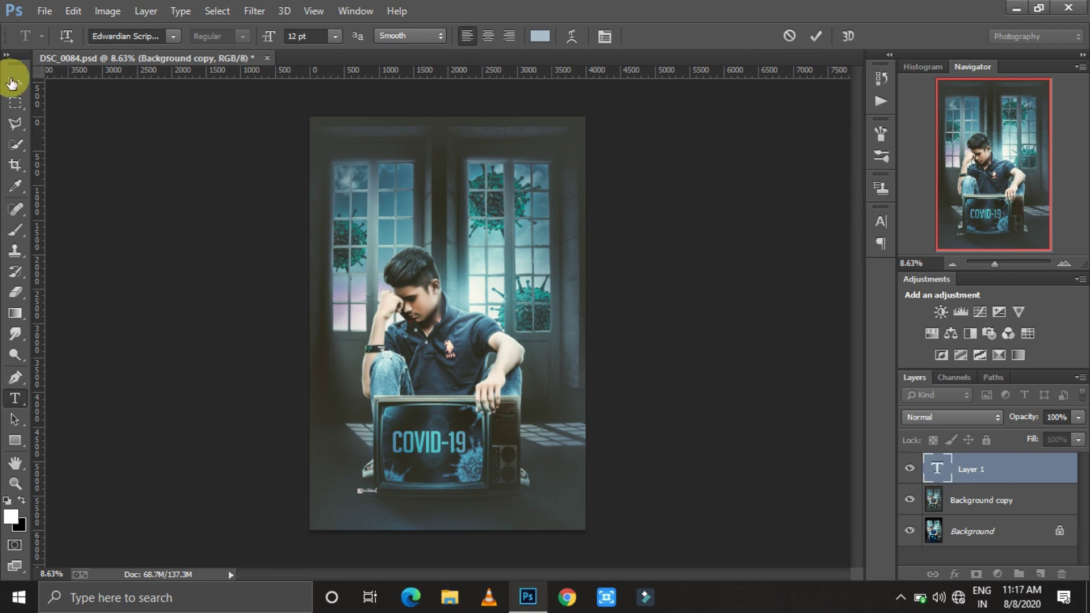
key(ctrl+t)
mouse_move(380, 493)
mouse_down()
mouse_move(533, 523)
mouse_move(481, 151)
mouse_up()
key(Return)
- Change the title's font to Code Light, after trying Calan
key(t)
click(173, 36)
scroll(256, 409, up, 15)
scroll(257, 393, up, 15)
drag(369, 67, 373, 175)
click(254, 397)
click(173, 35)
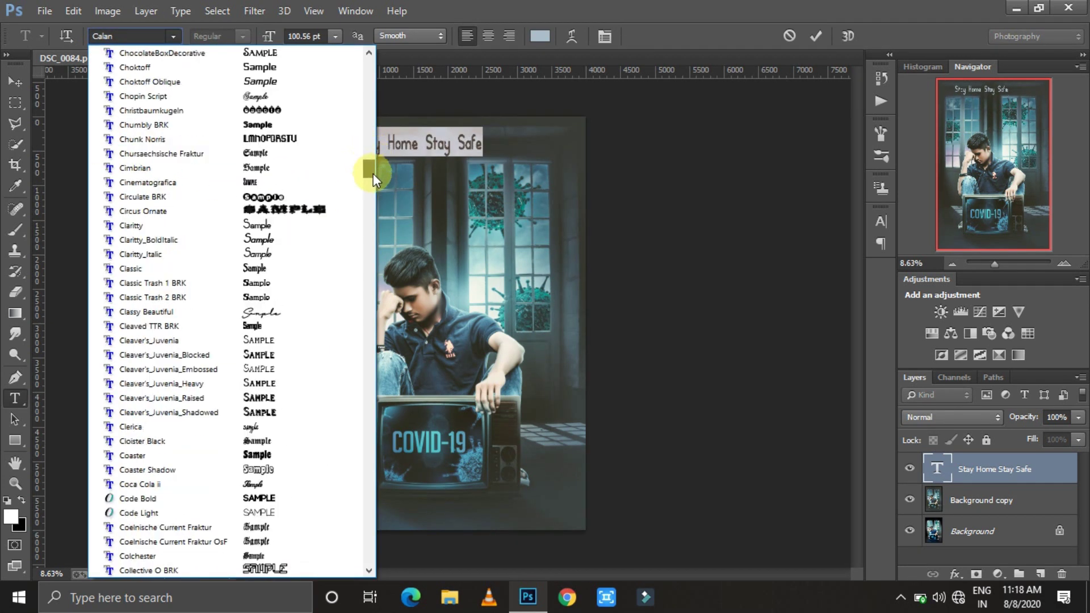
click(257, 423)
key(ctrl+Return)
- Centre the title across the top and give it a Soft Light outer glow
key(v)
drag(509, 139, 488, 139)
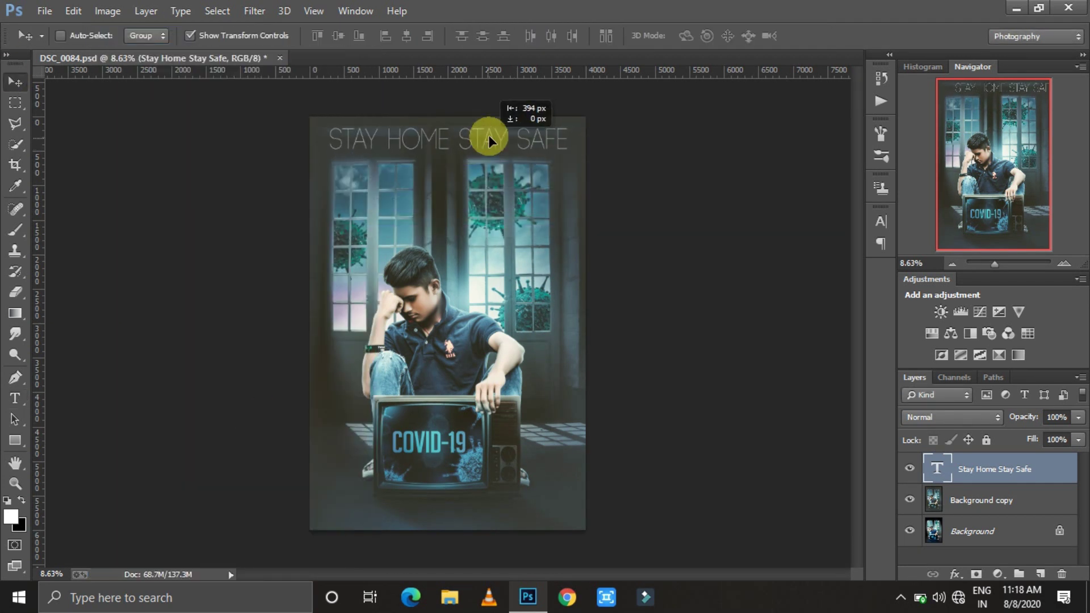
right_click(940, 471)
click(717, 104)
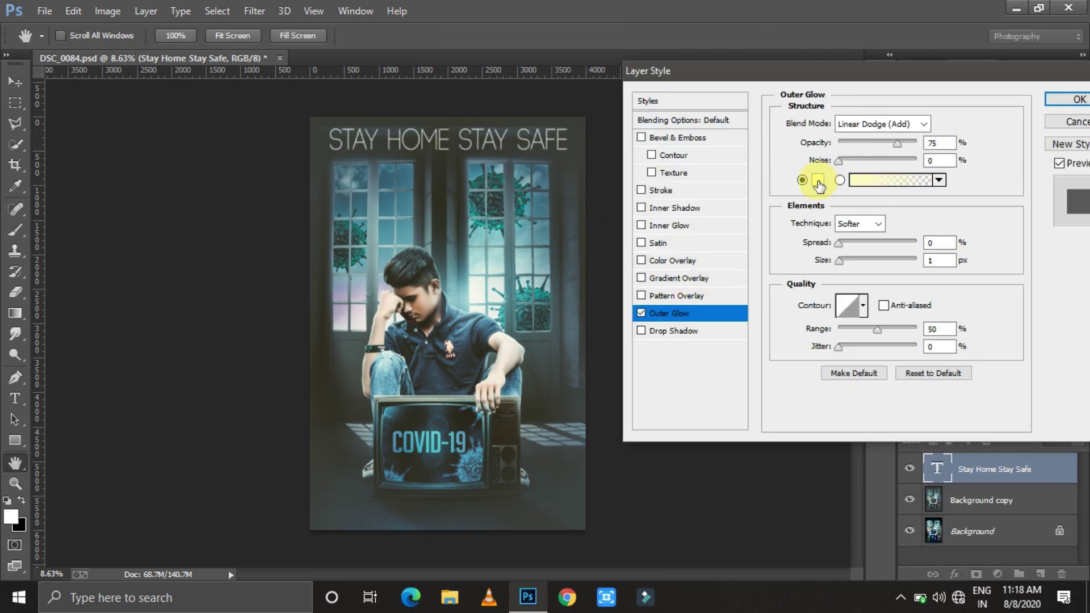
click(883, 124)
click(902, 341)
drag(877, 328, 851, 328)
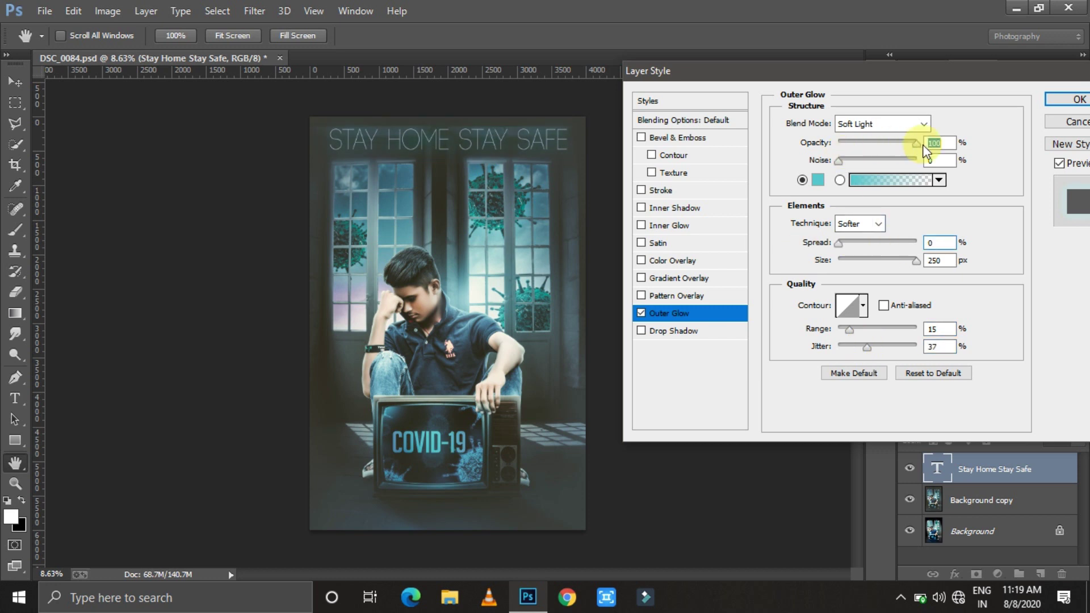
key(Return)
- Place the embedded 'dev dev dc' logo from DEV PIC under the title
click(45, 11)
click(209, 267)
double_click(227, 216)
double_click(366, 260)
drag(503, 194, 482, 162)
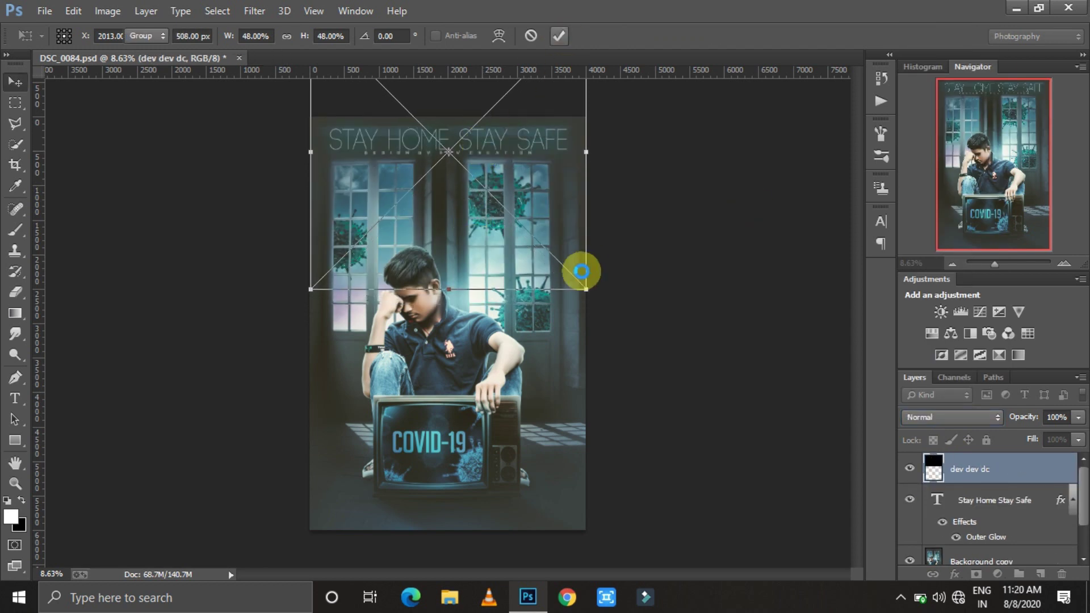
key(Return)
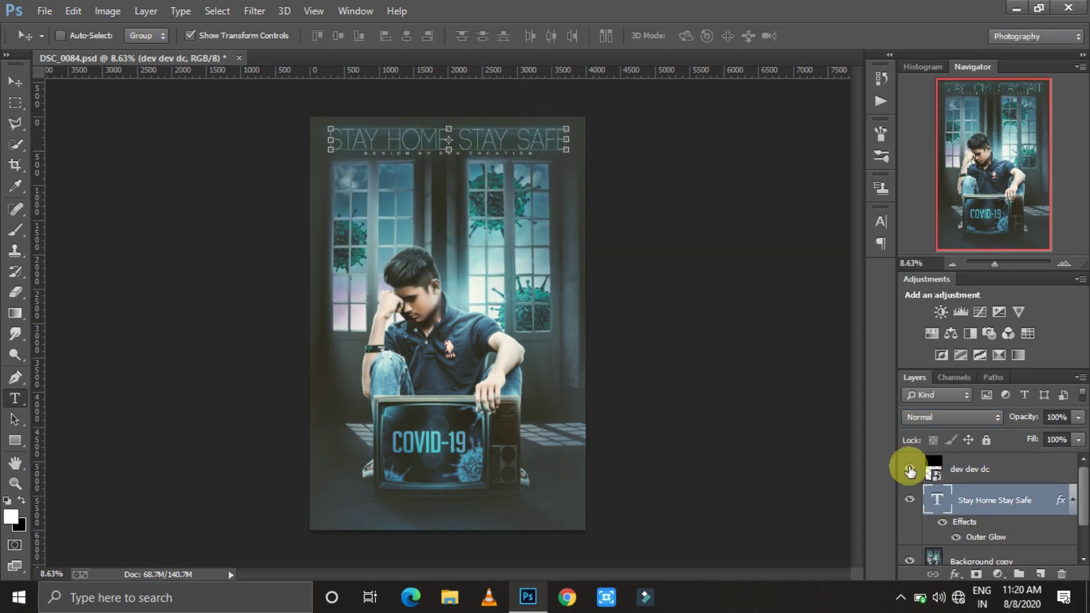
- Change the title's font to Commando
double_click(937, 500)
click(173, 35)
scroll(262, 244, down, 3)
click(301, 206)
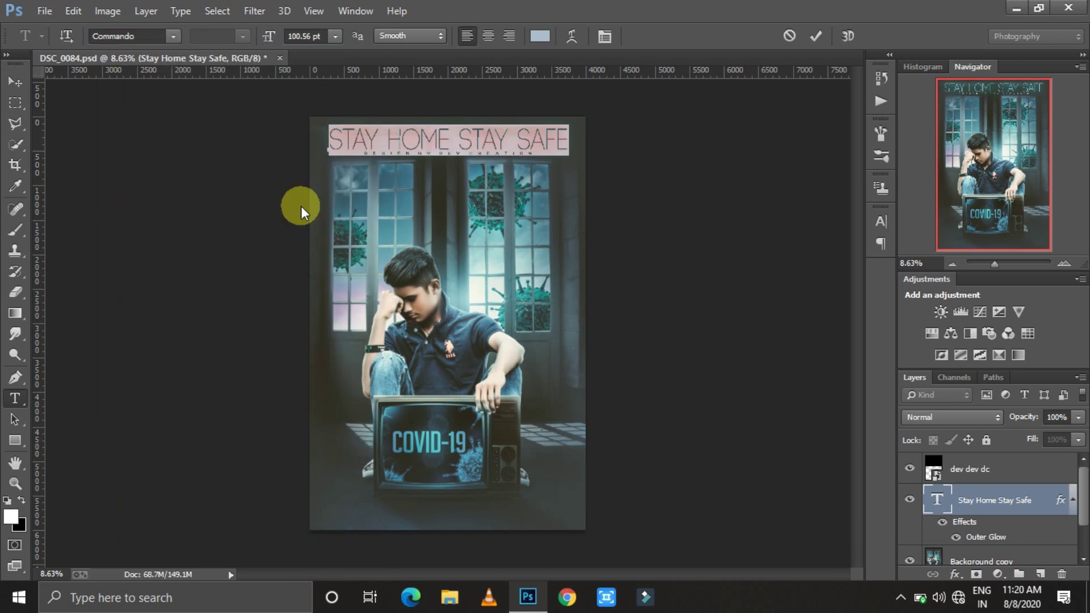
key(ctrl+Return)
key(v)
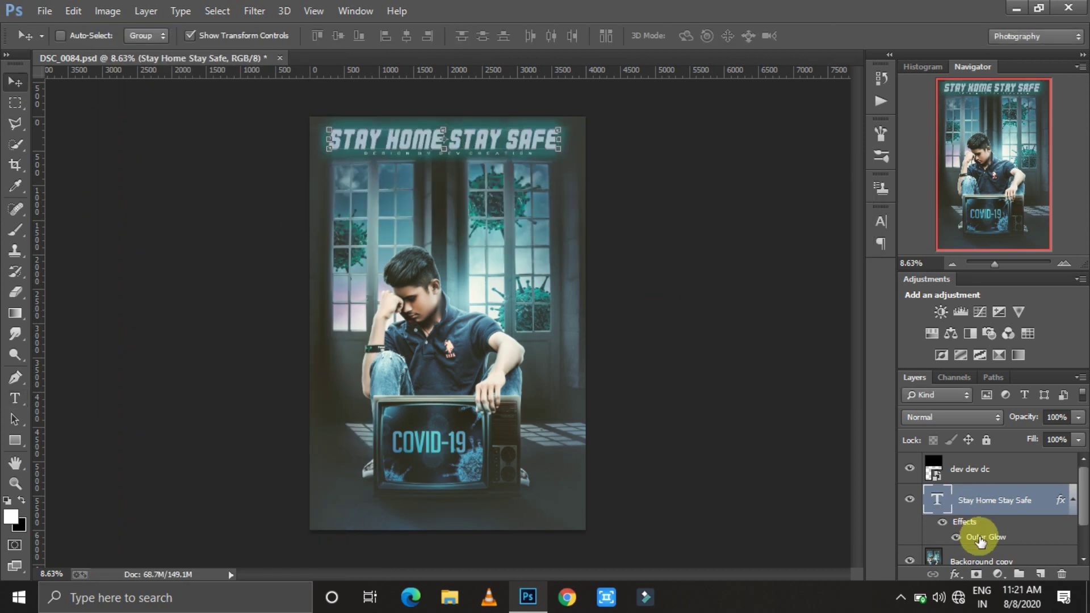
- Add a gradient overlay to the title using the teal-to-yellow preset from the loaded Adoralyna gradients
double_click(960, 521)
click(672, 278)
click(877, 160)
click(851, 222)
double_click(795, 282)
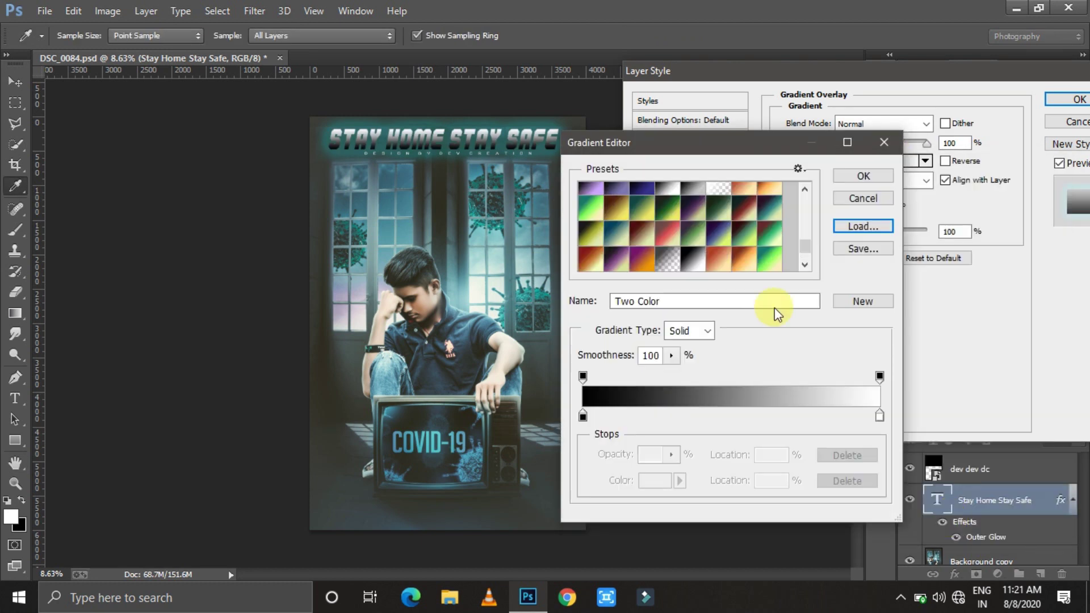
click(750, 251)
scroll(764, 247, up, 2)
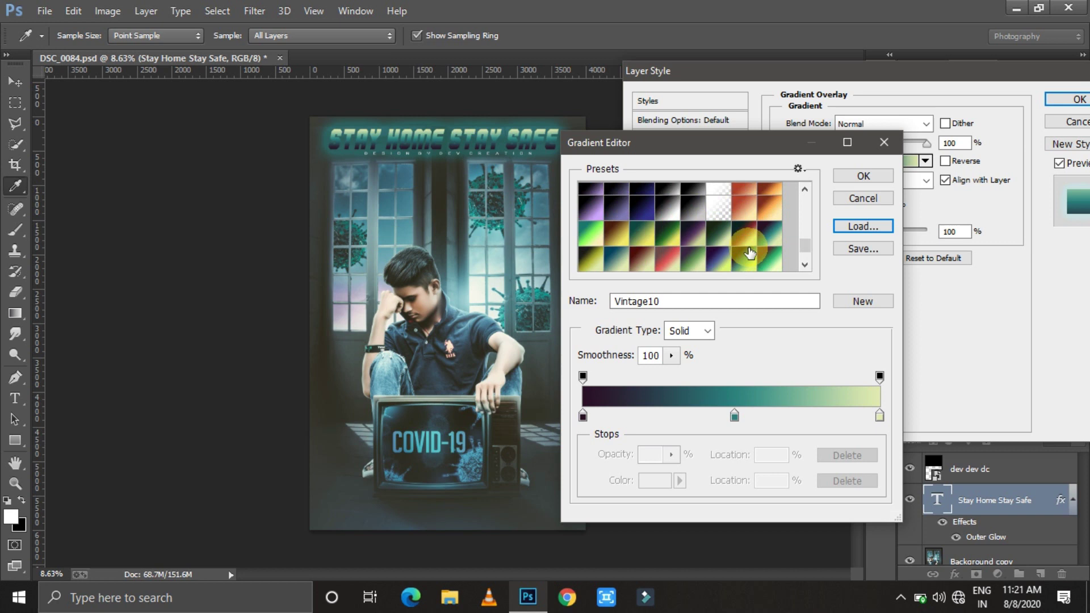
click(617, 248)
key(Return)
- Set the title's gradient overlay to scale 138 and Soft Light blending
drag(897, 230, 920, 235)
click(883, 123)
click(874, 317)
click(1067, 99)
- Place a second embedded logo in the poster's lower-right corner
click(44, 11)
click(97, 239)
double_click(360, 277)
drag(475, 403, 597, 520)
click(970, 417)
key(Return)
- Flatten the layers and save the poster as JPEG 'CORONA MODEL 3' at maximum quality
key(ctrl+shift+e)
click(44, 11)
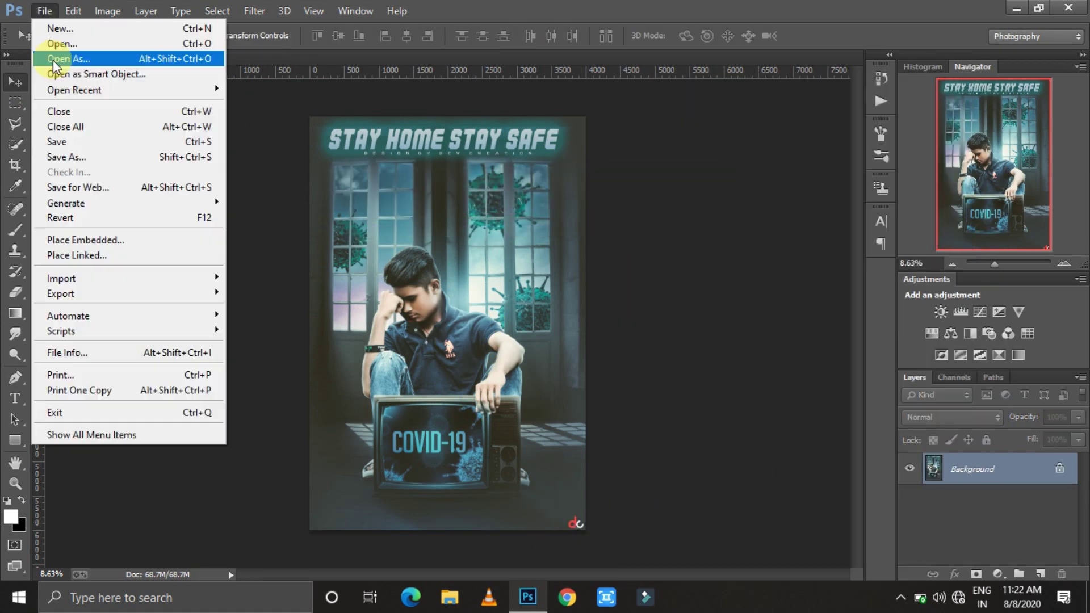
click(66, 156)
click(261, 329)
click(167, 312)
text(CORONA MODEL 3)
key(Return)
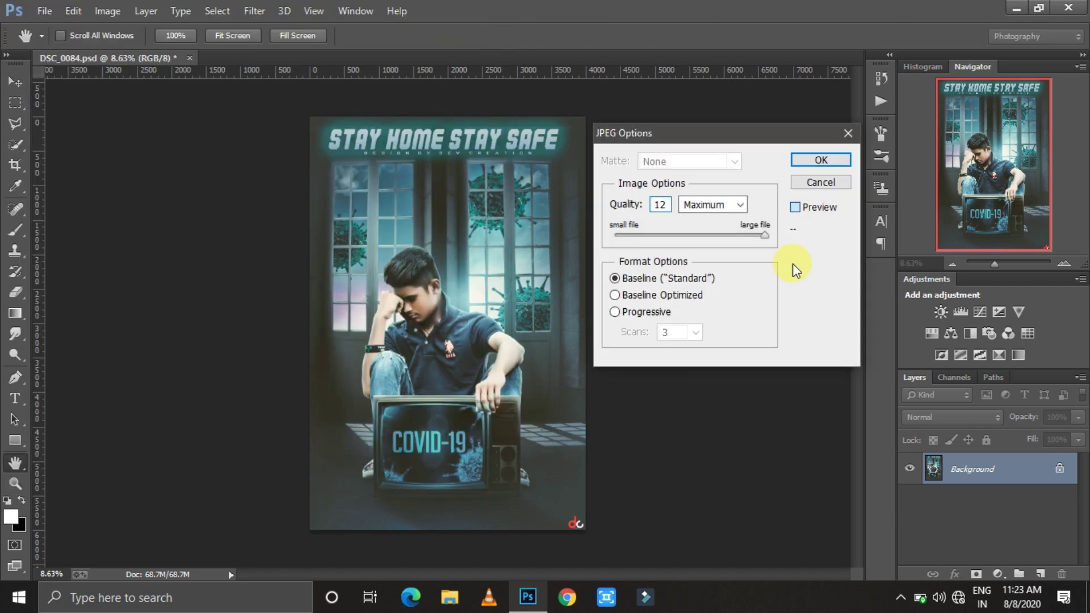
key(Return)
click(900, 597)
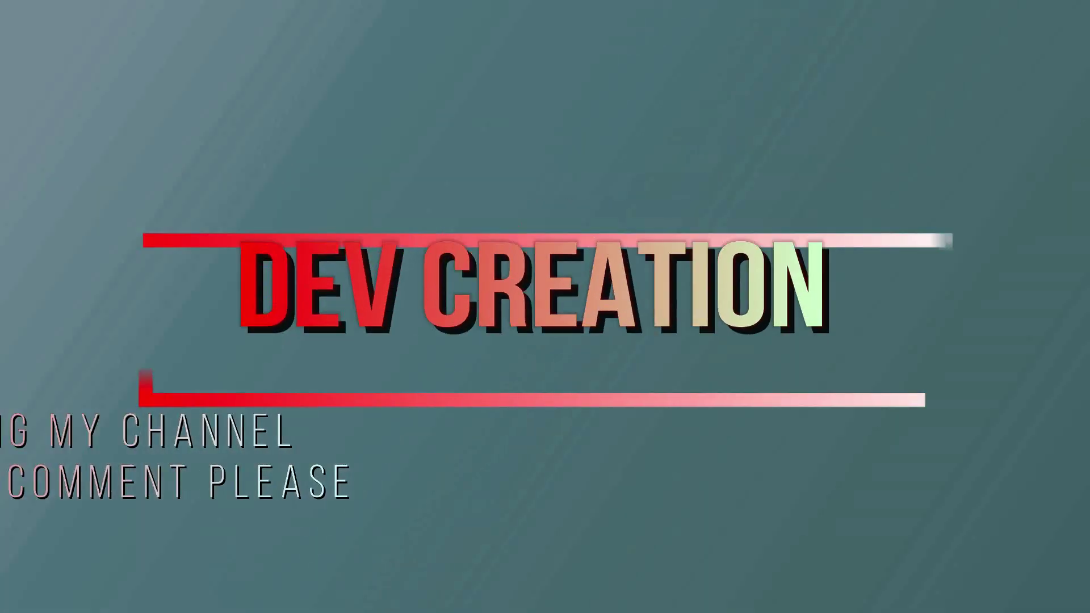